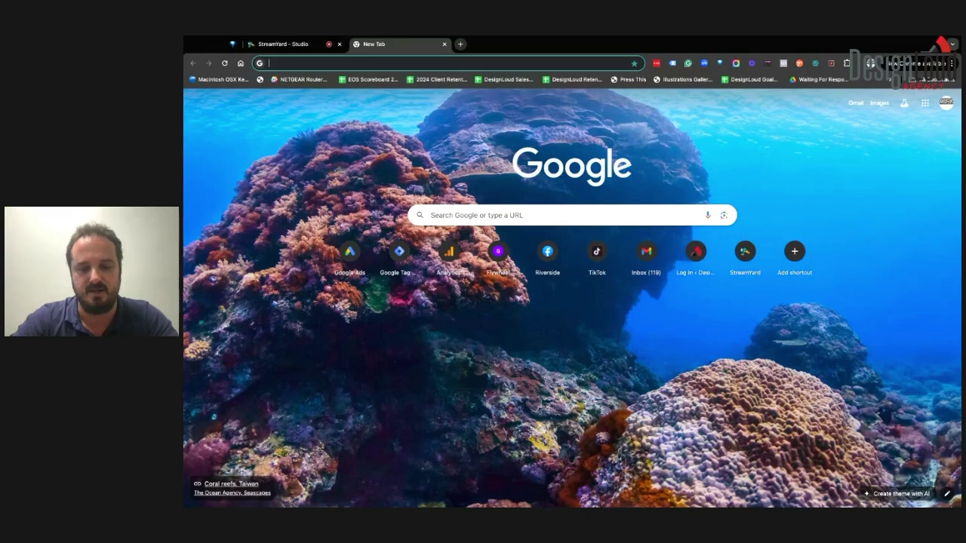
Go to business.facebook.com and dismiss the tip about switching between user profiles
{"action": "type", "text": "business"}
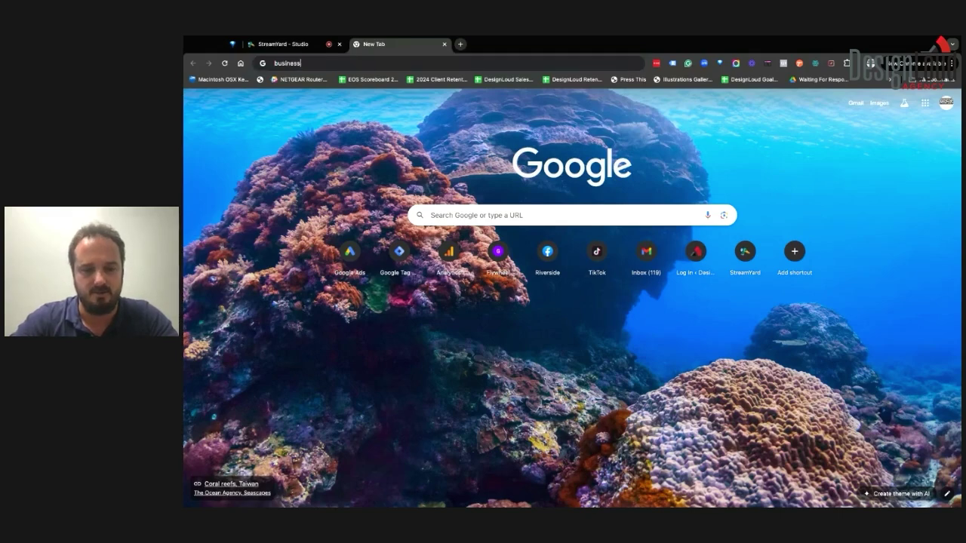
{"action": "type", "text": ".facebook.com"}
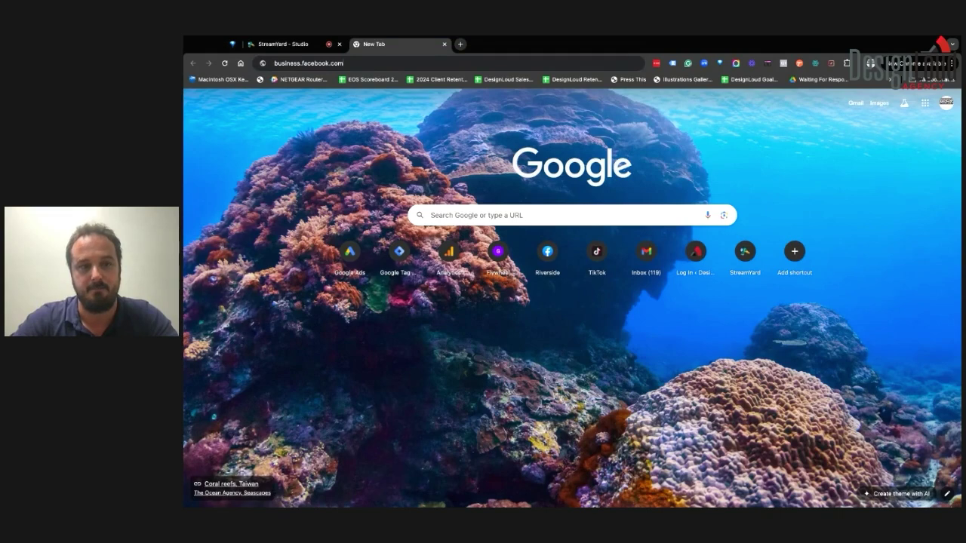
{"action": "key", "text": "Return"}
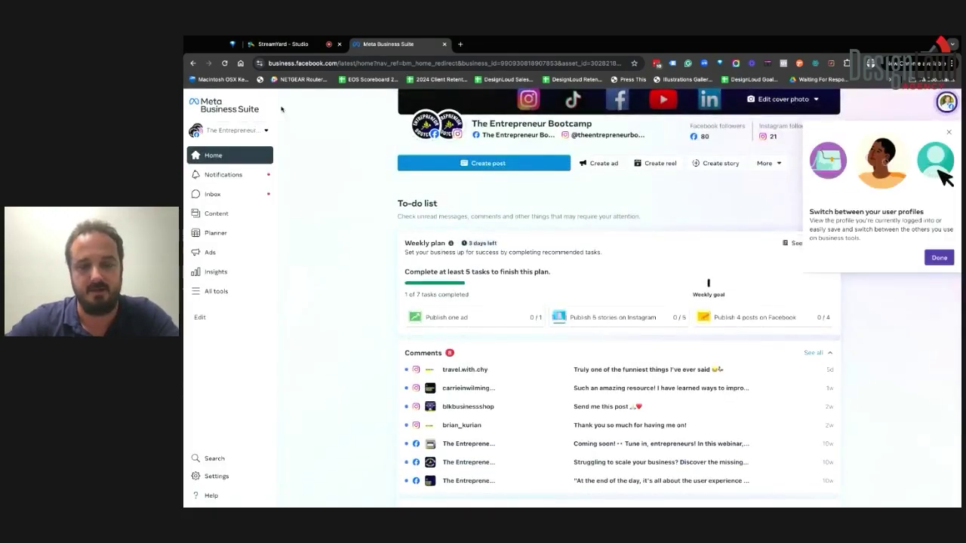
{"action": "left_click", "coordinate": [938, 258]}
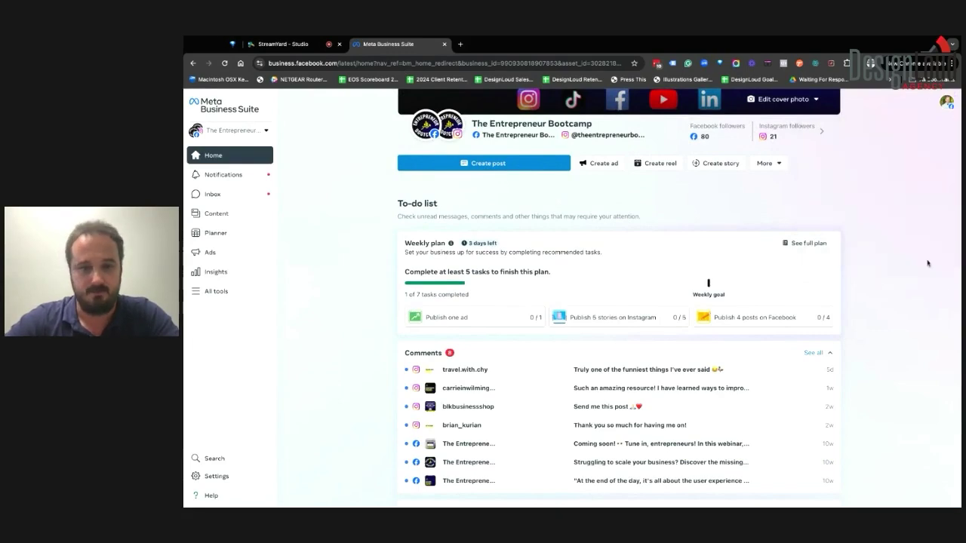
Open Ads Manager from the full list of Meta Business Suite tools
{"action": "scroll", "coordinate": [654, 224], "scroll_direction": "up", "scroll_amount": 3}
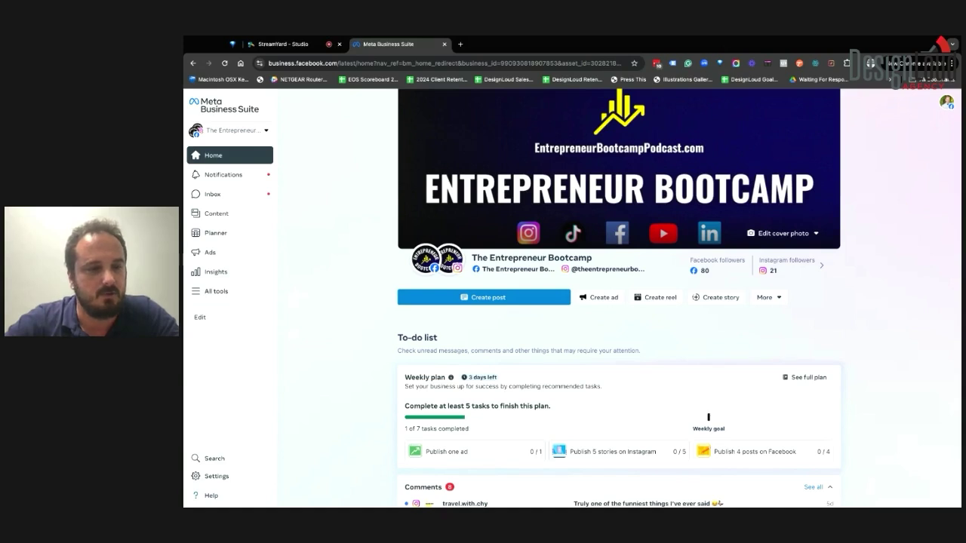
{"action": "left_click", "coordinate": [217, 290]}
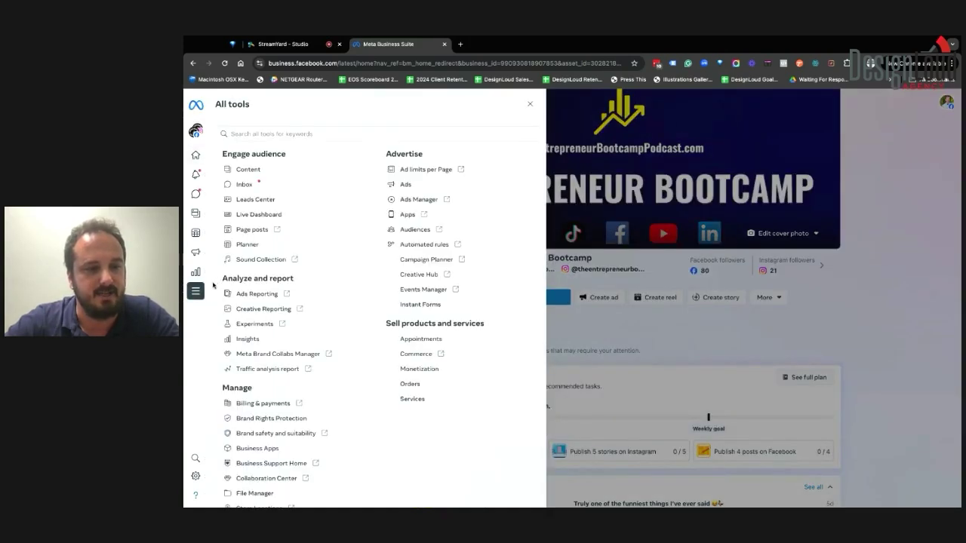
{"action": "mouse_move", "coordinate": [200, 294]}
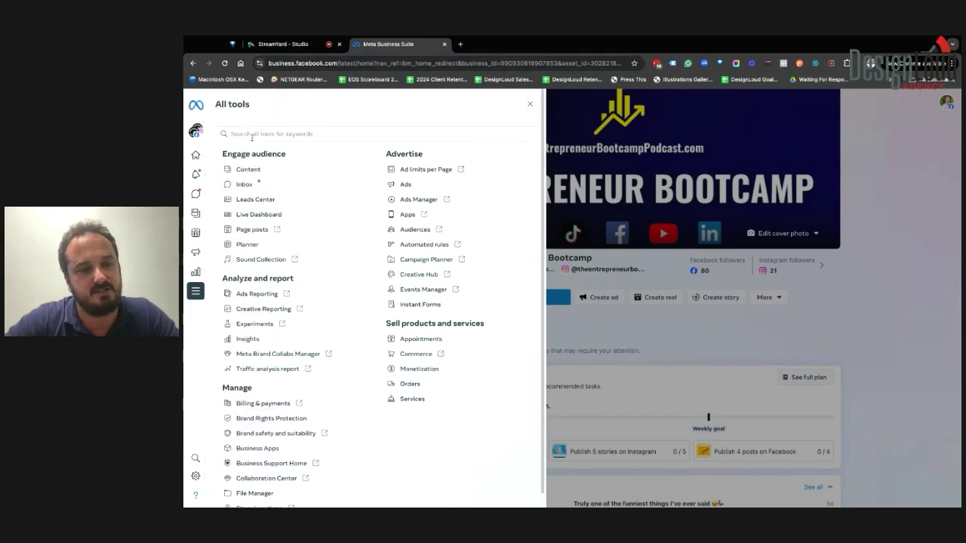
{"action": "mouse_move", "coordinate": [197, 295]}
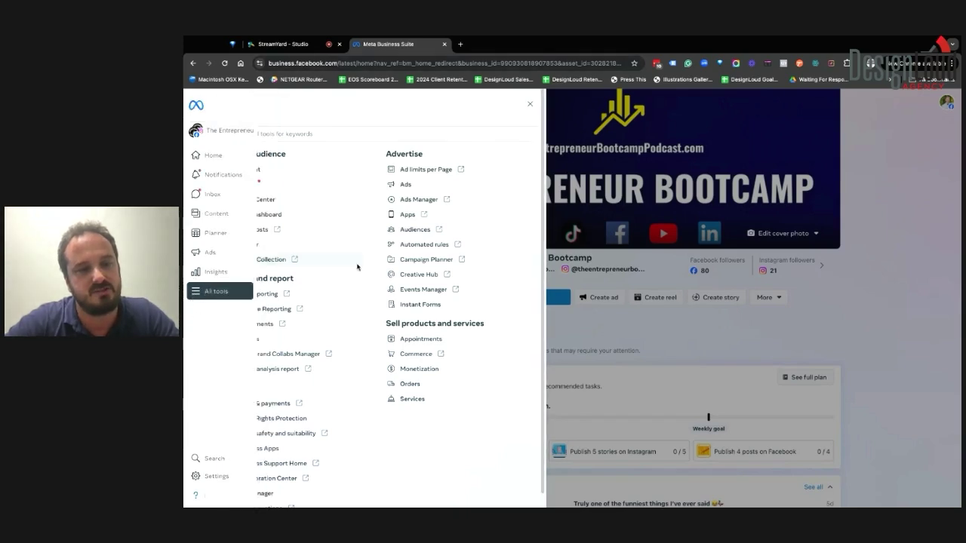
{"action": "left_click", "coordinate": [419, 200]}
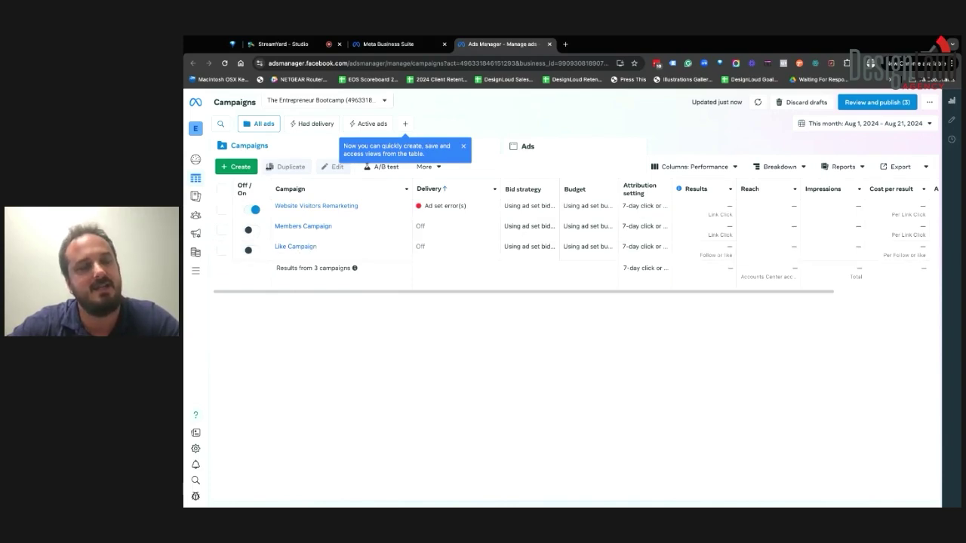
Open Events Manager in a new browser tab from the Ads Manager tool list and switch to it
{"action": "mouse_move", "coordinate": [196, 214]}
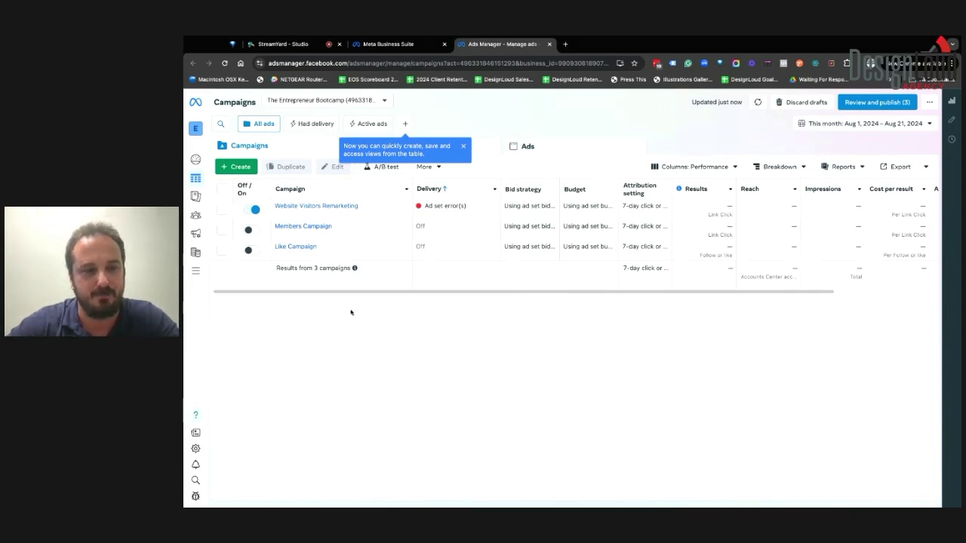
{"action": "mouse_move", "coordinate": [200, 273]}
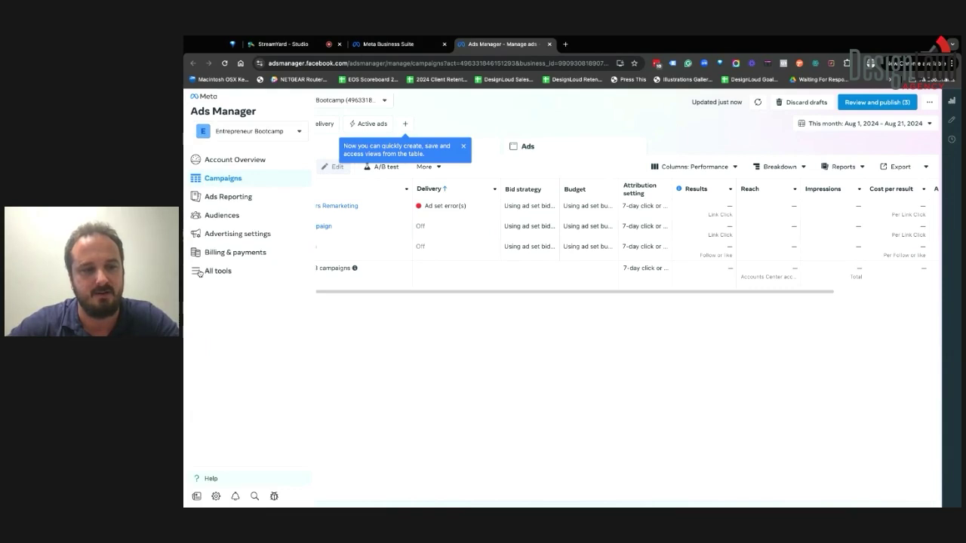
{"action": "left_click", "coordinate": [205, 272]}
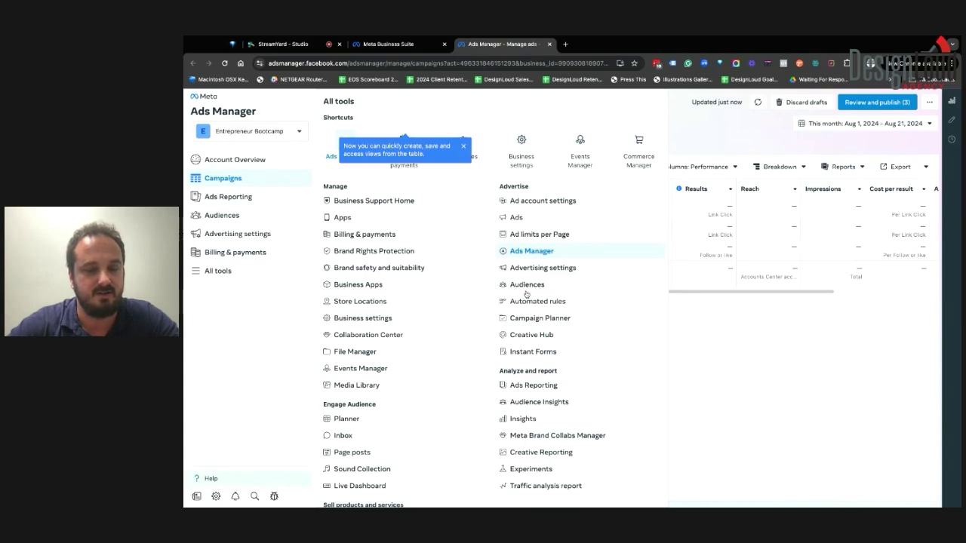
{"action": "scroll", "coordinate": [523, 317], "scroll_direction": "down", "scroll_amount": 2}
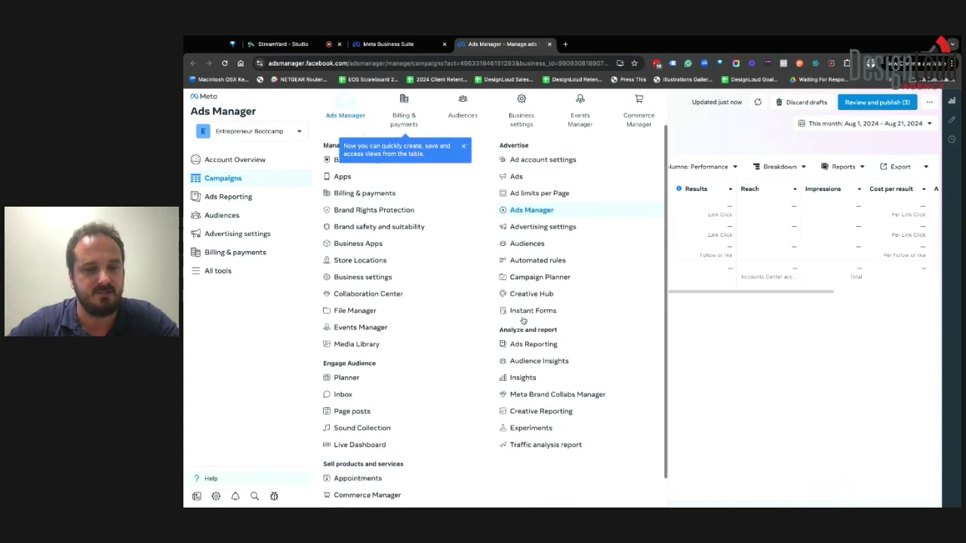
{"action": "scroll", "coordinate": [357, 322], "scroll_direction": "up", "scroll_amount": 2}
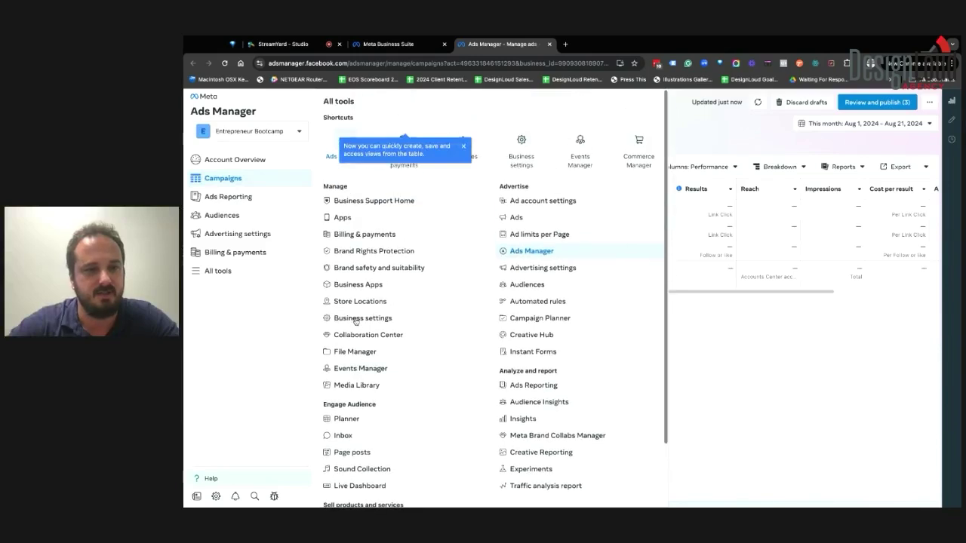
{"action": "middle_click", "coordinate": [352, 369]}
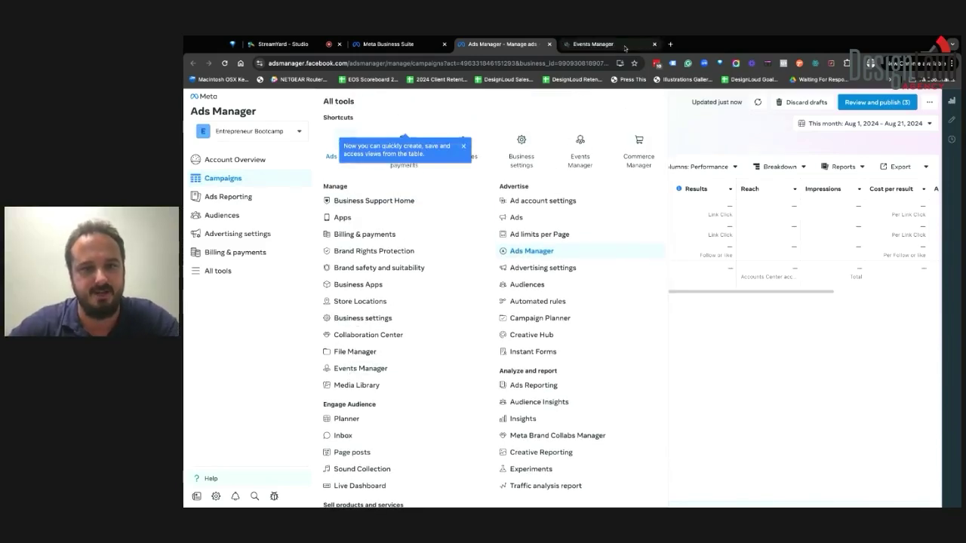
{"action": "left_click", "coordinate": [625, 46]}
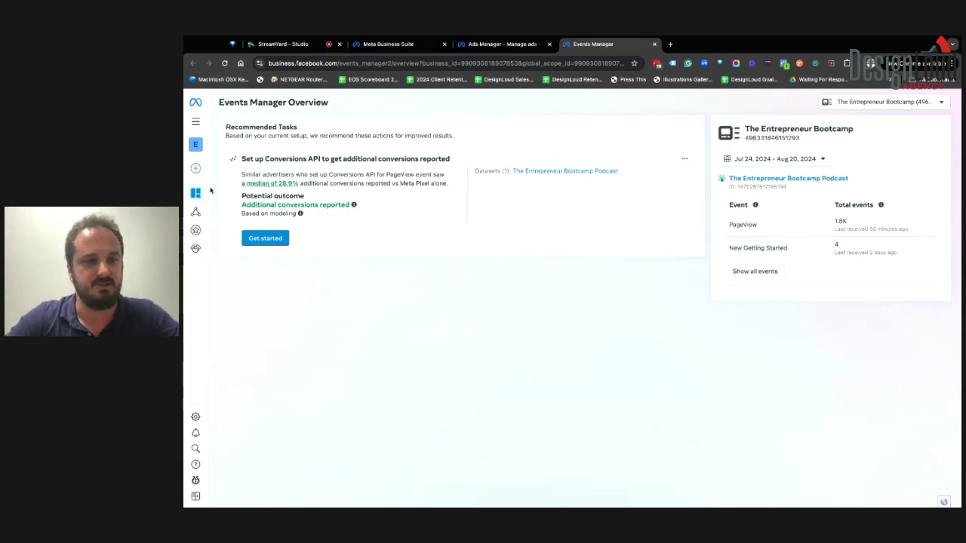
Open the Data Sources page and look over what can be created from The Entrepreneur Bootcamp Podcast dataset
{"action": "mouse_move", "coordinate": [195, 173]}
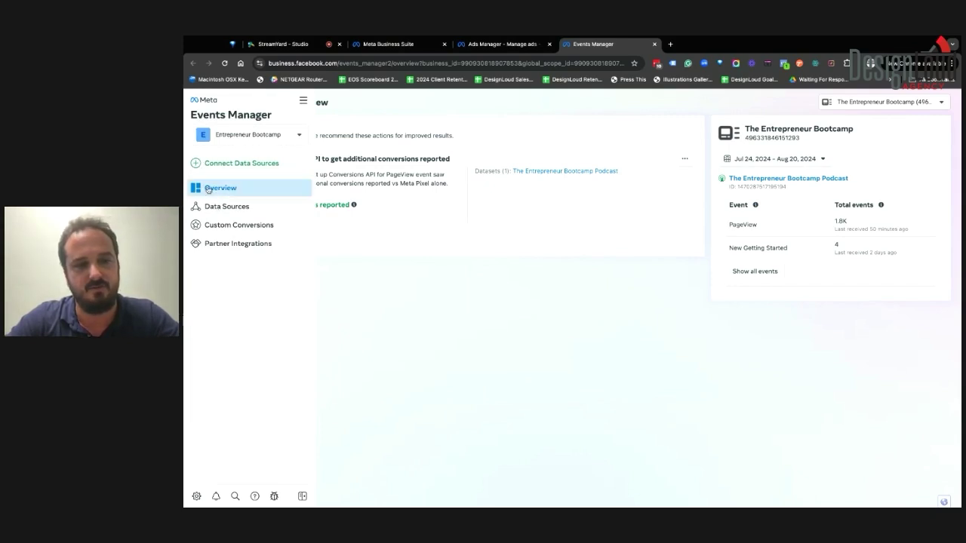
{"action": "left_click", "coordinate": [209, 207]}
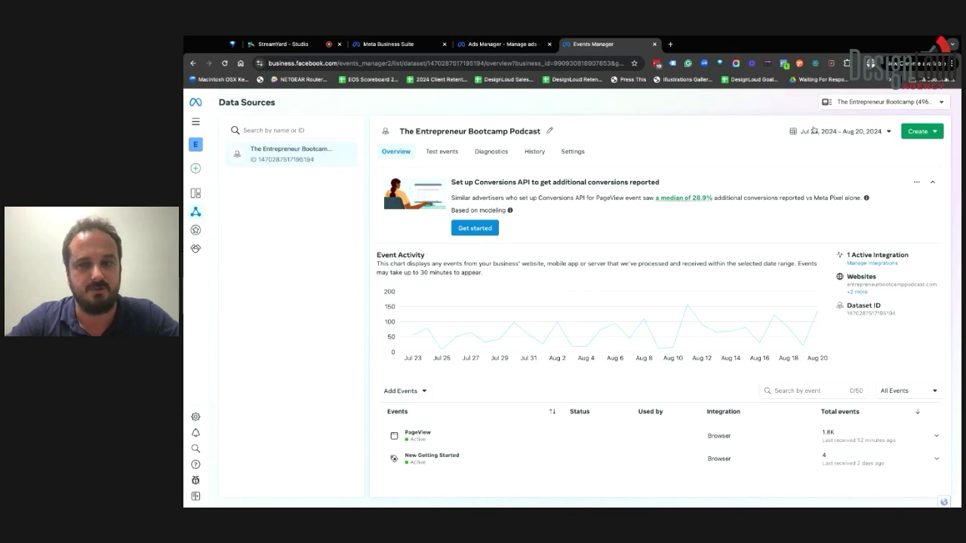
{"action": "left_click", "coordinate": [904, 132]}
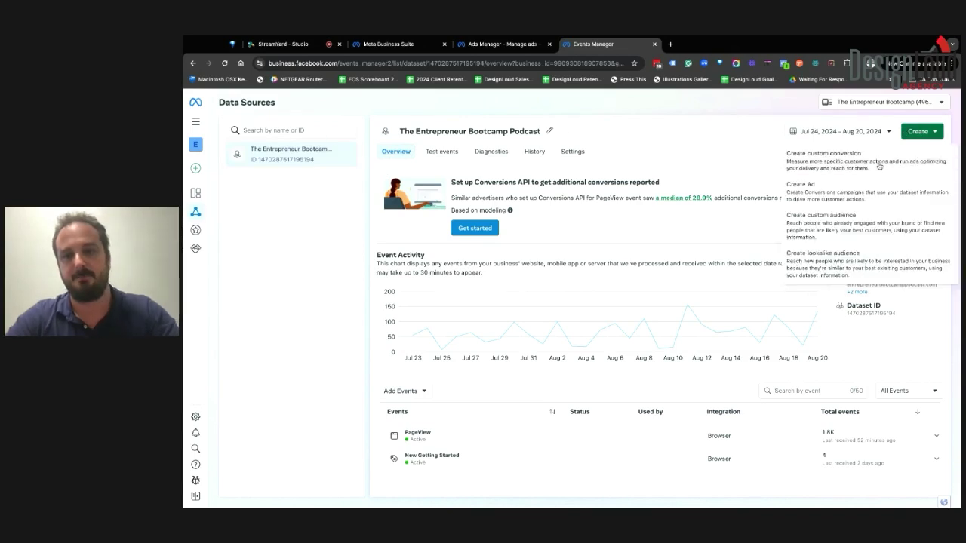
{"action": "left_click", "coordinate": [698, 152]}
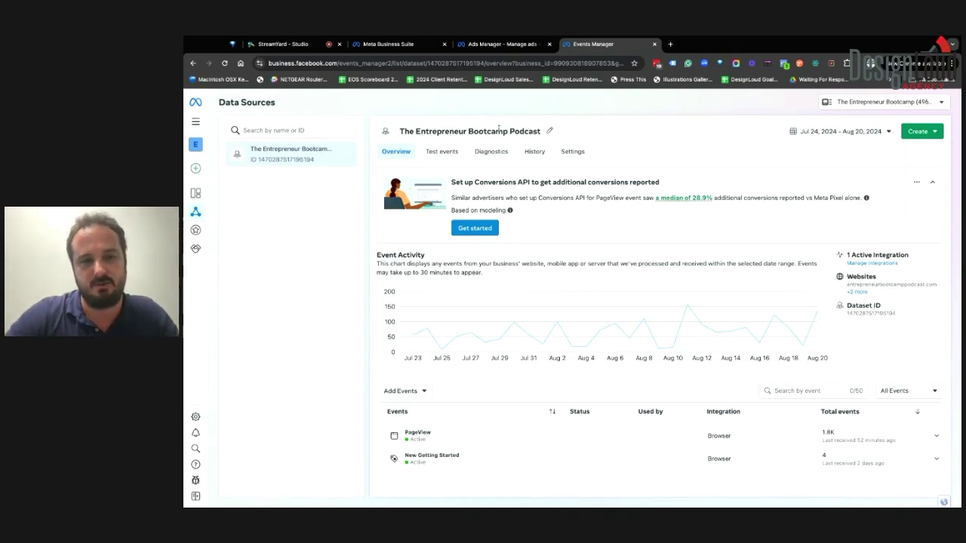
{"action": "mouse_move", "coordinate": [444, 327]}
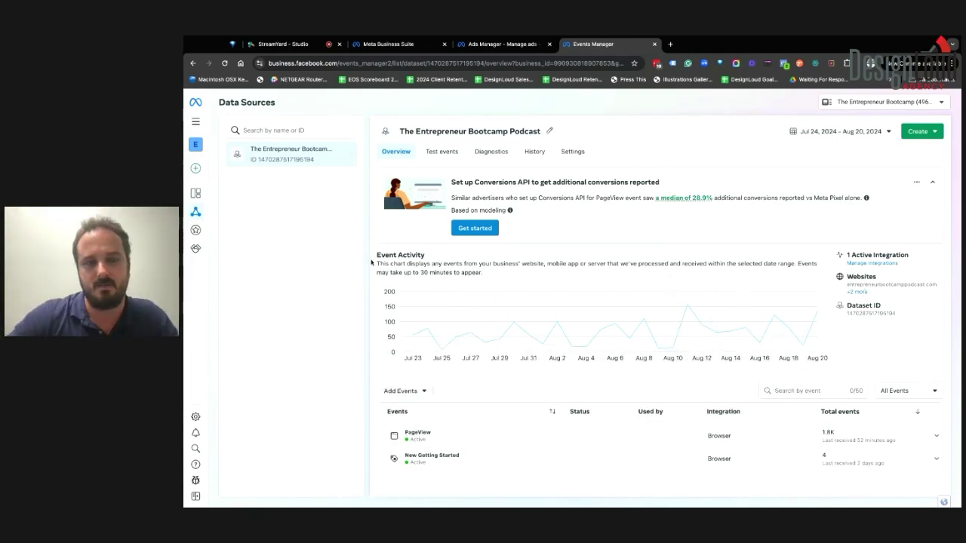
{"action": "left_click", "coordinate": [204, 165]}
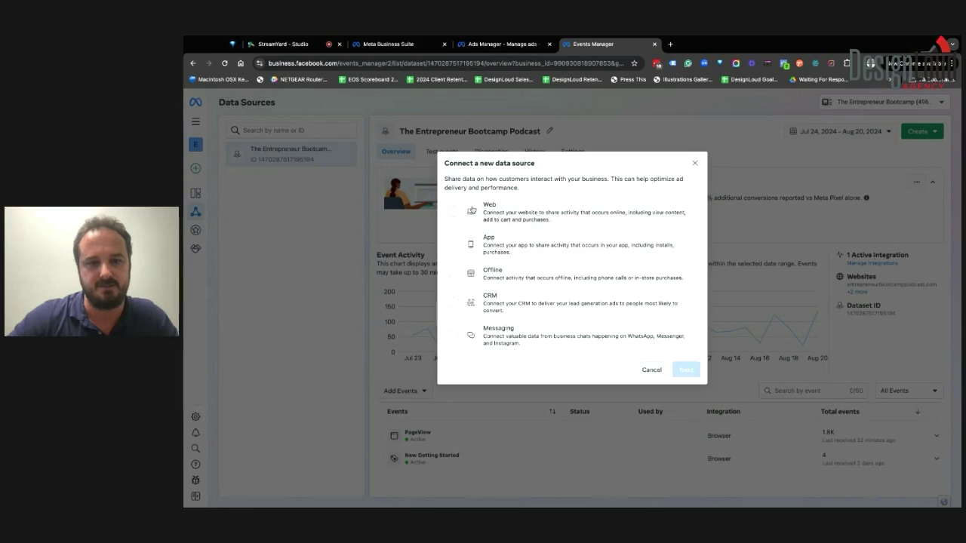
{"action": "left_click", "coordinate": [473, 211]}
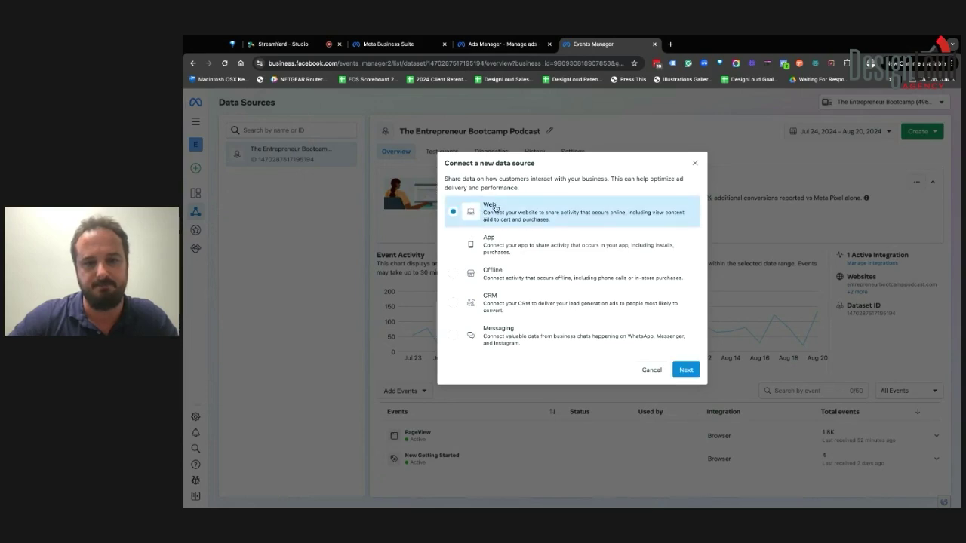
{"action": "left_click", "coordinate": [694, 164]}
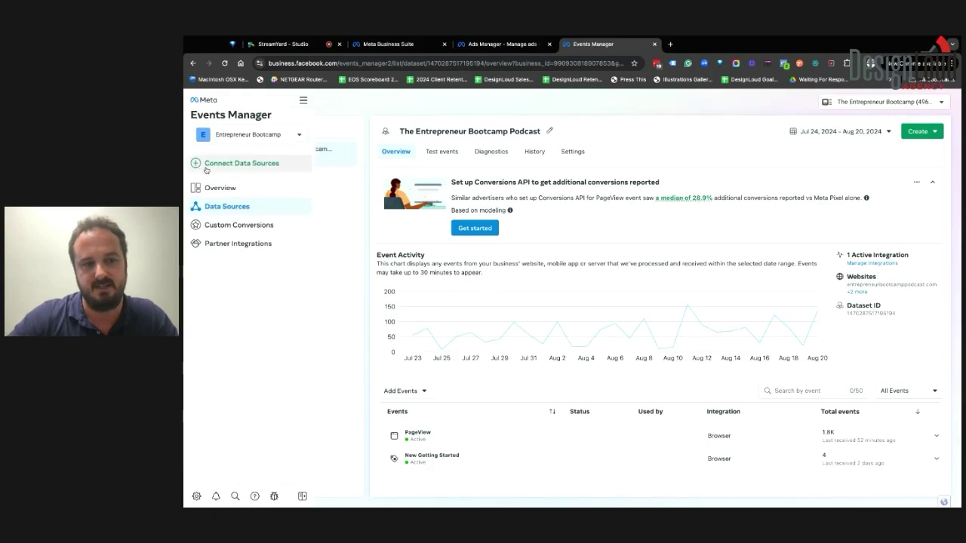
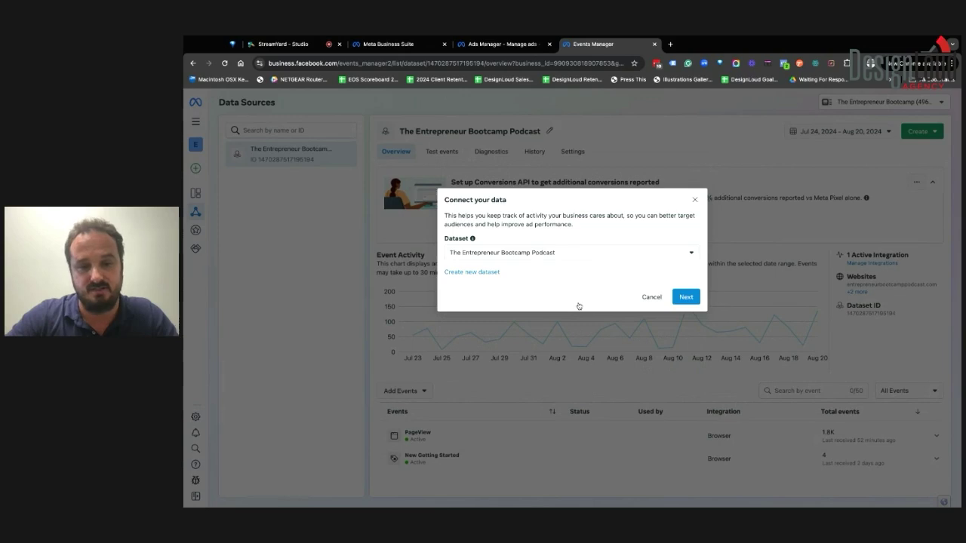
Create a new dataset named Test for the web data source instead of using the existing one
{"action": "left_click", "coordinate": [485, 274]}
{"action": "left_click", "coordinate": [524, 245]}
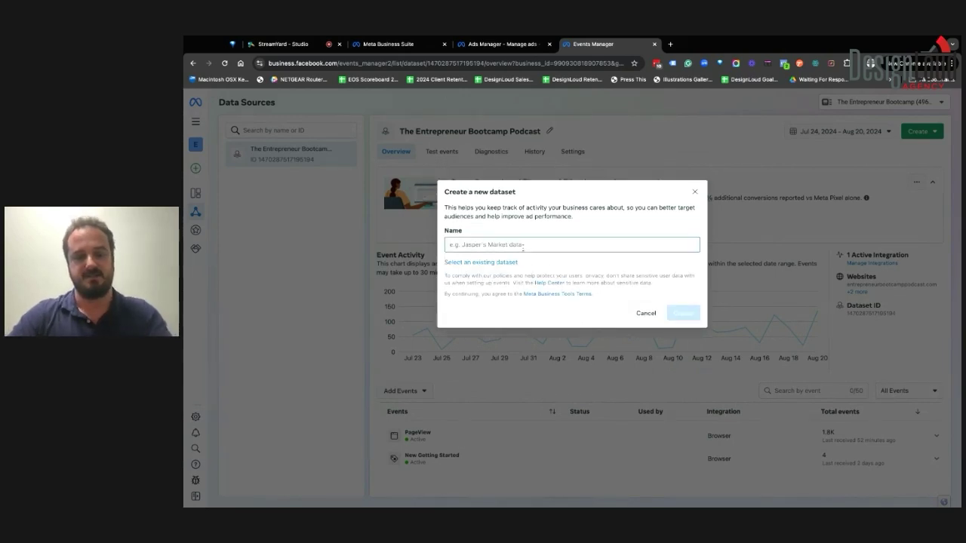
{"action": "type", "text": "Test"}
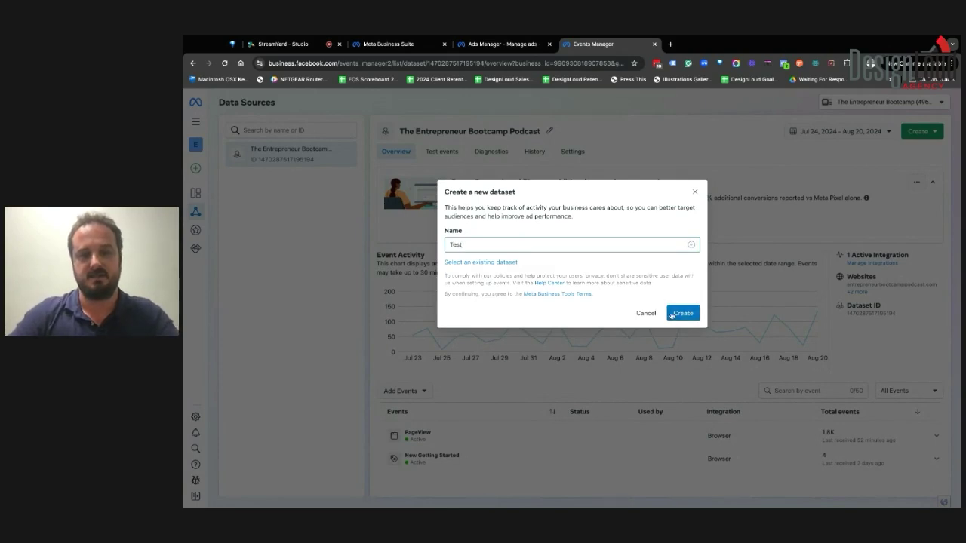
{"action": "left_click", "coordinate": [671, 315]}
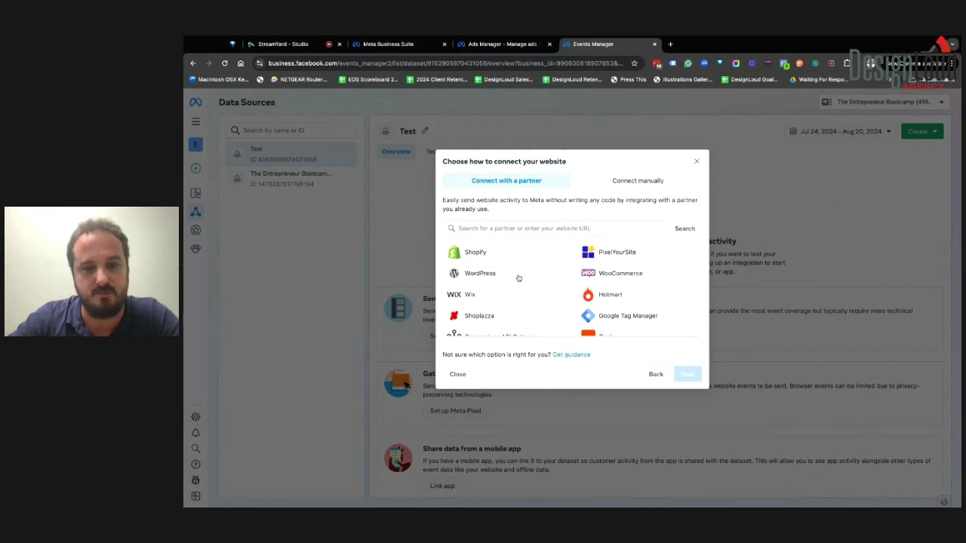
Compare the partner and manual connection methods, then connect the website manually with Meta Pixel and Conversions API
{"action": "left_click", "coordinate": [627, 187]}
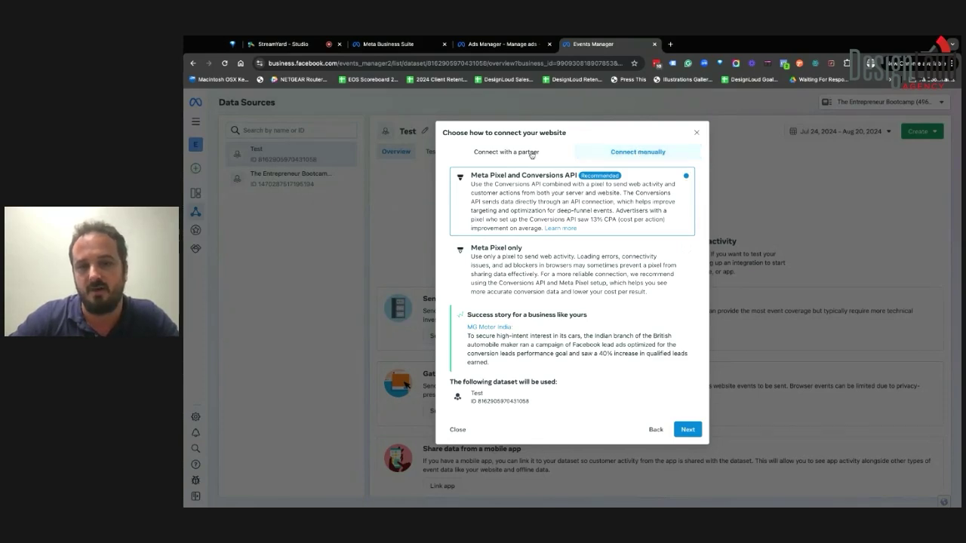
{"action": "left_click", "coordinate": [521, 154]}
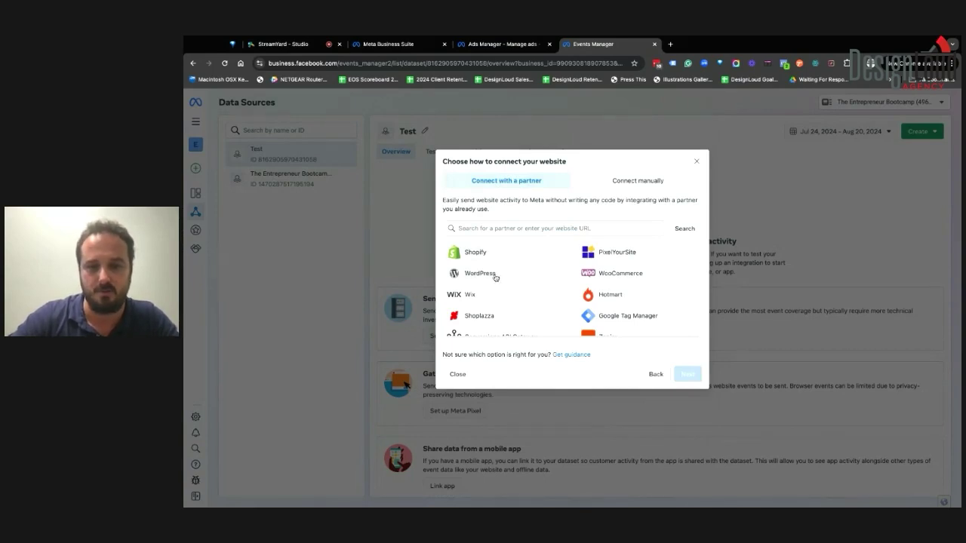
{"action": "left_click", "coordinate": [636, 181]}
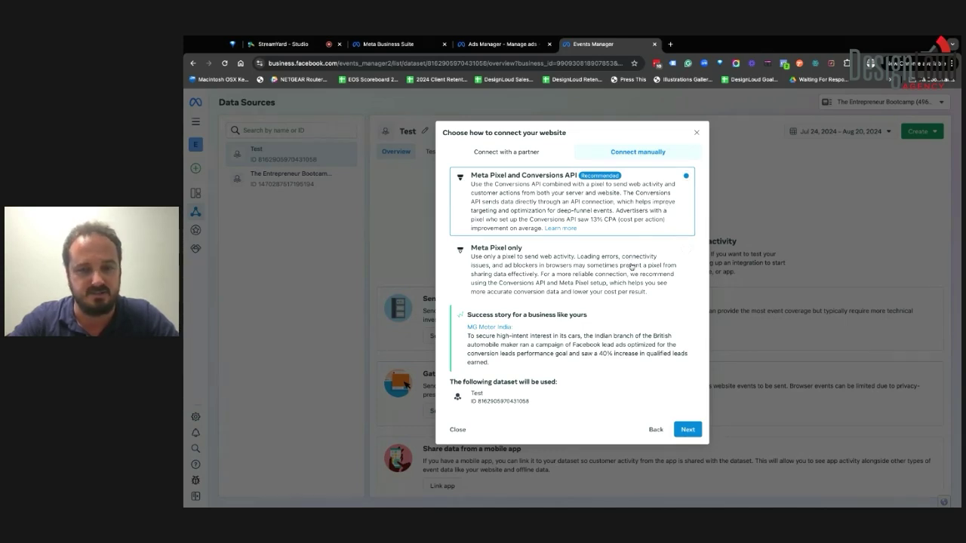
{"action": "left_click", "coordinate": [688, 430]}
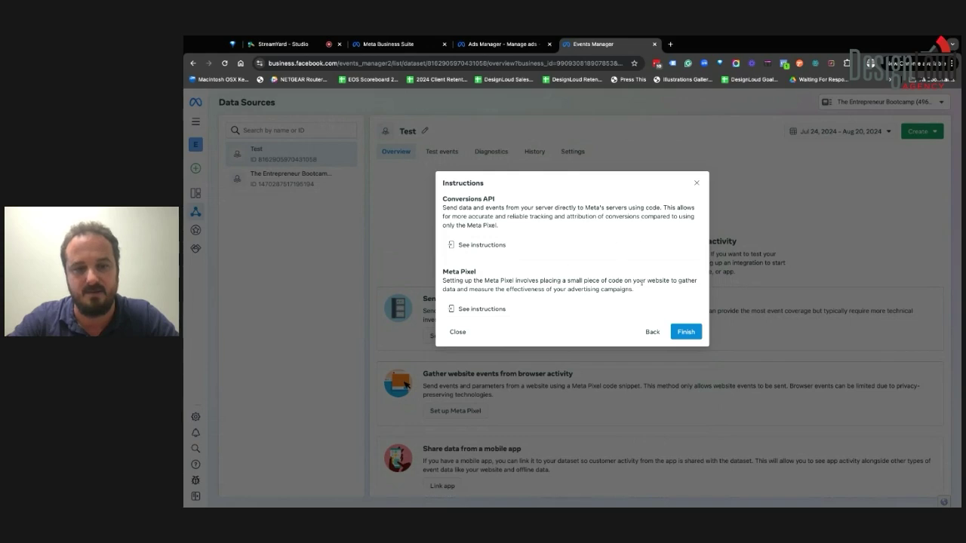
Open the setup instructions for Conversions API and for Meta Pixel, then finish the connection dialog
{"action": "left_click", "coordinate": [476, 245]}
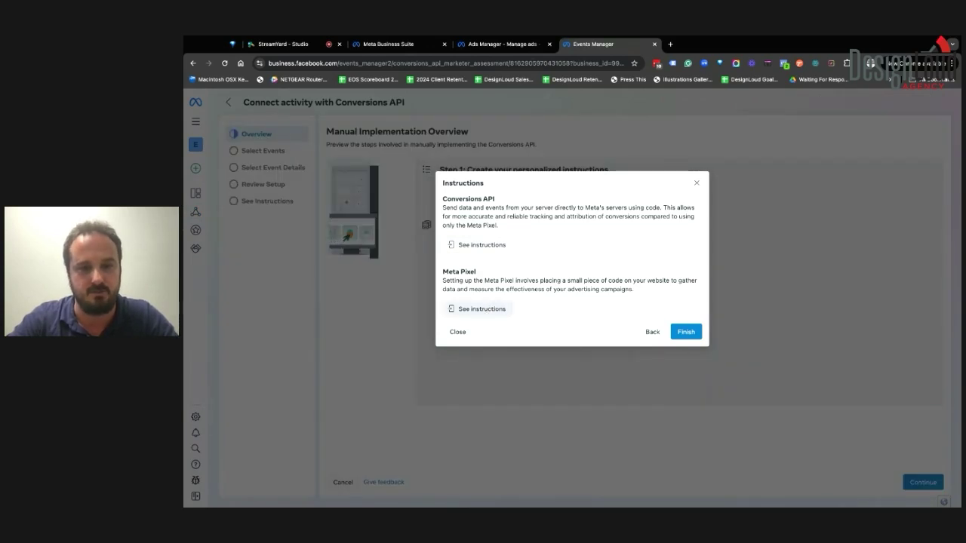
{"action": "left_click", "coordinate": [477, 309]}
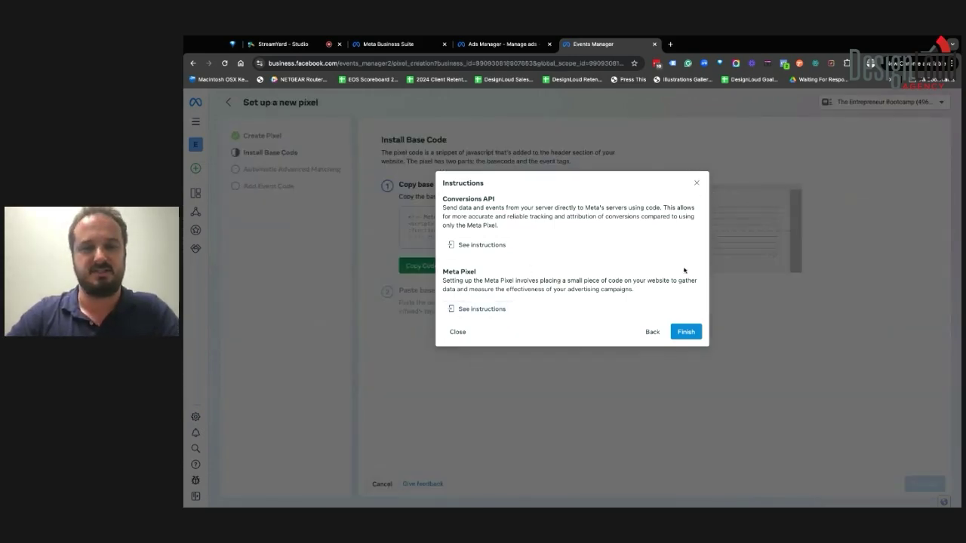
{"action": "left_click", "coordinate": [687, 333]}
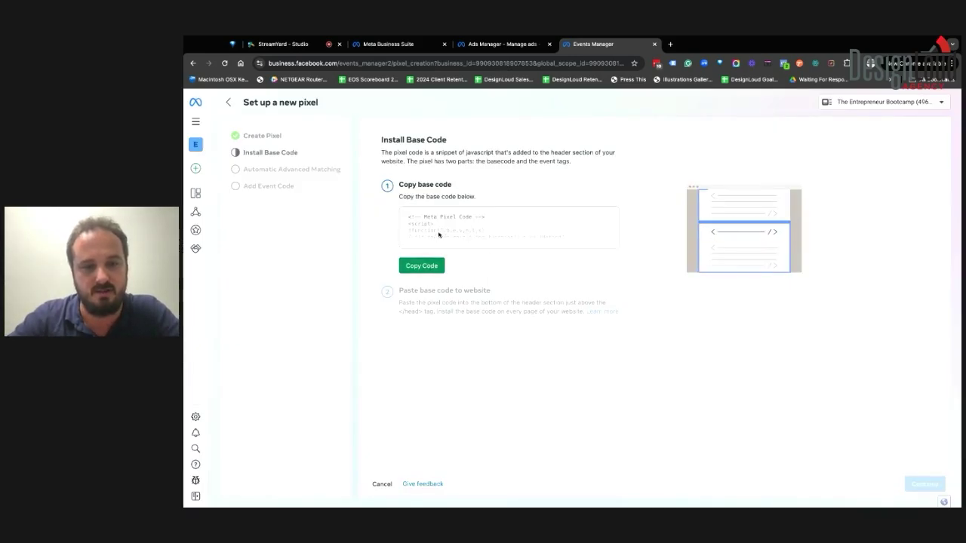
Copy the pixel base code and open the WordPress admin at entrepreneurbootcamppodcast.com/wp-admin in a new browser tab
{"action": "left_click", "coordinate": [426, 267]}
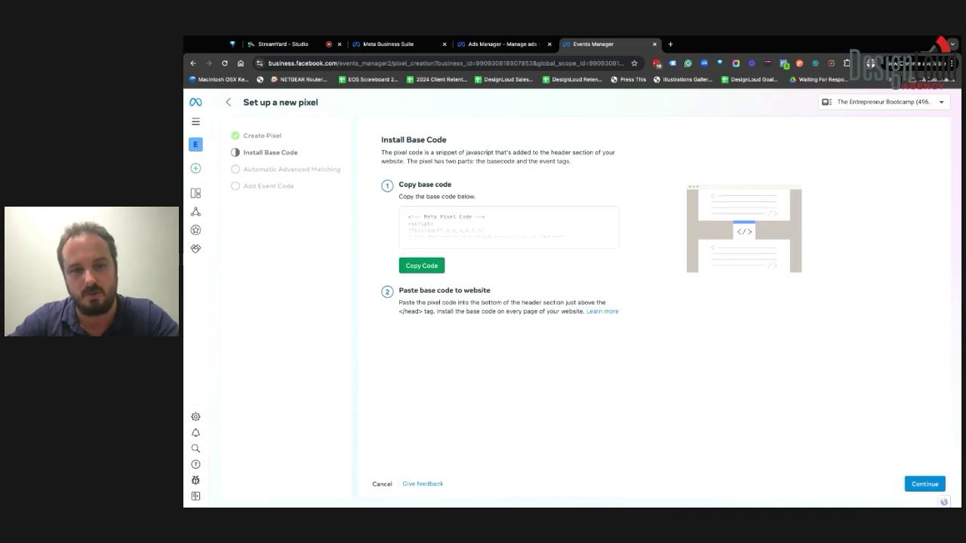
{"action": "left_click", "coordinate": [670, 45]}
{"action": "type", "text": "entr"}
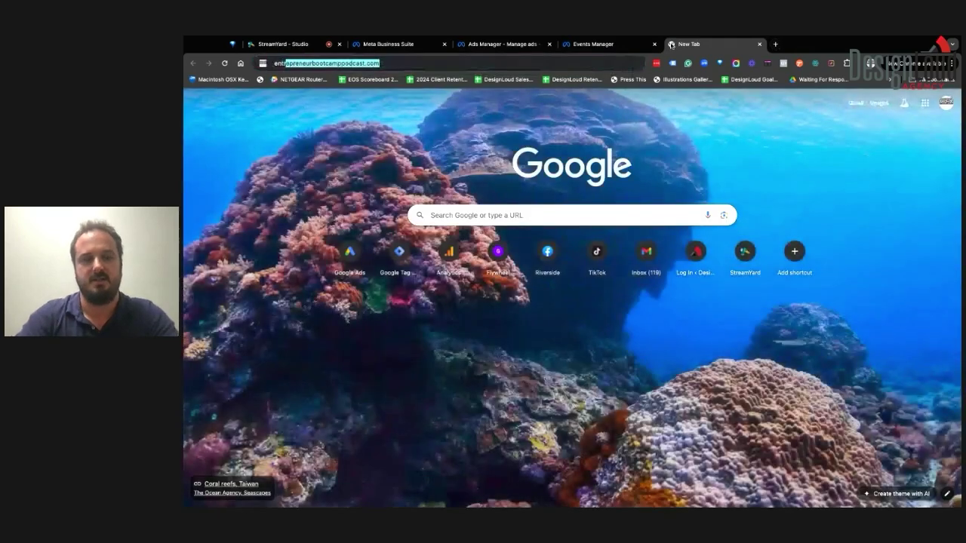
{"action": "type", "text": "epre"}
{"action": "key", "text": "Right"}
{"action": "type", "text": "/"}
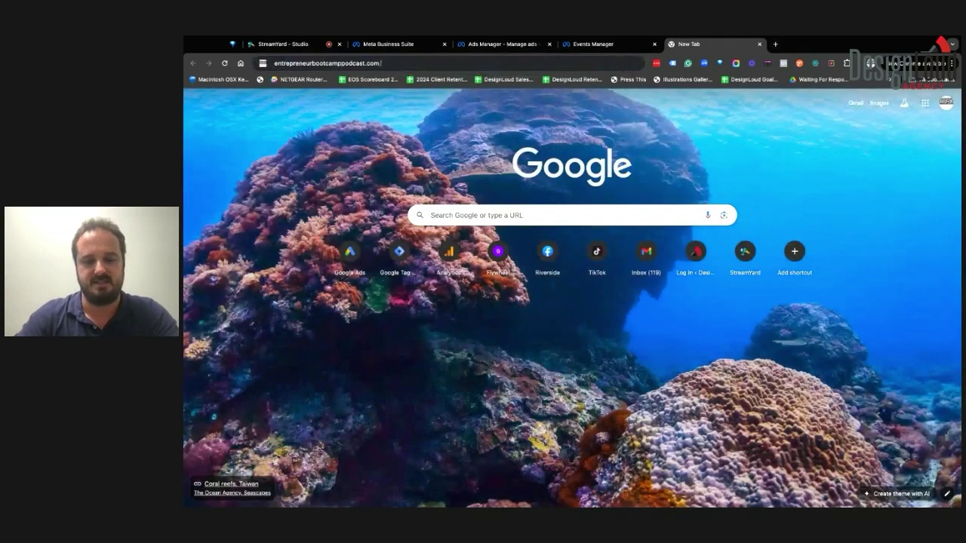
{"action": "type", "text": "wp"}
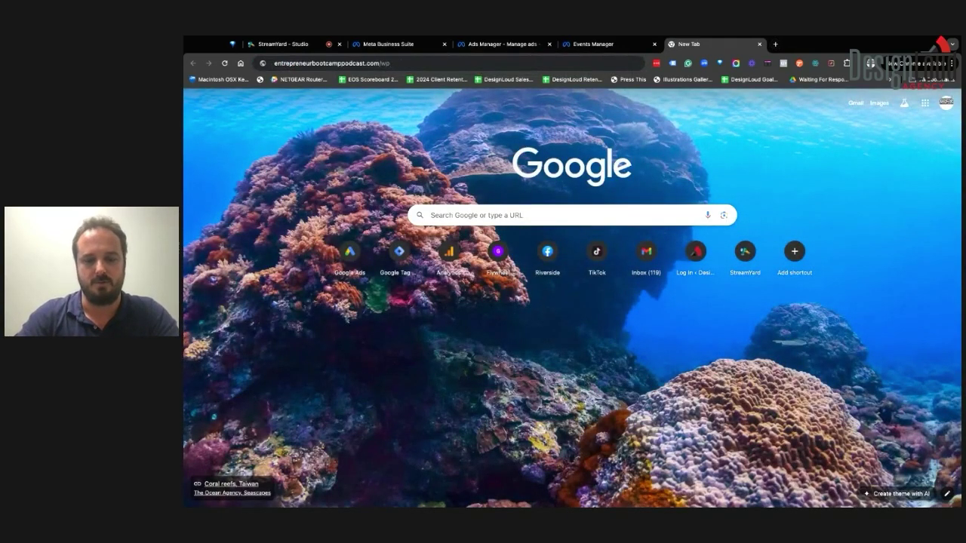
{"action": "type", "text": "-ad-admin"}
{"action": "key", "text": "Return"}
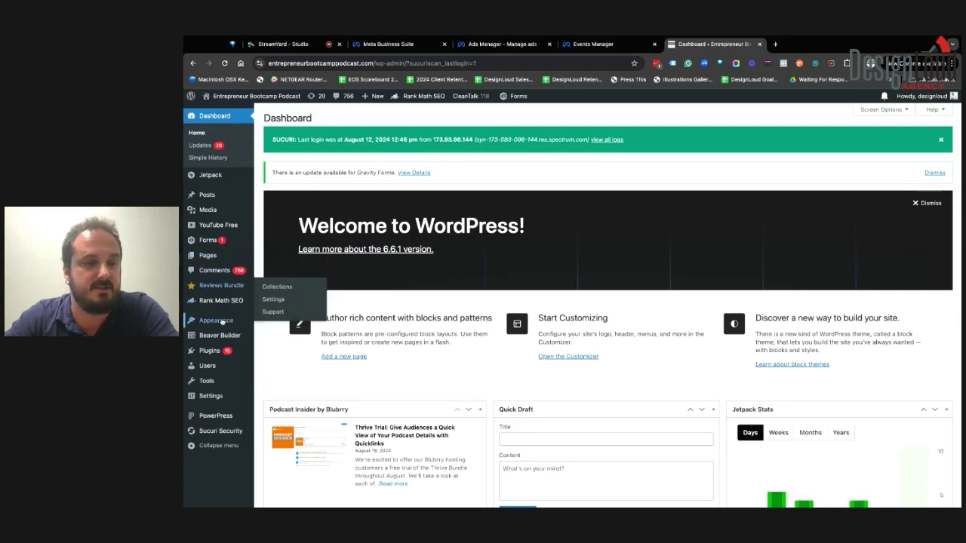
Search the new WordPress plugins for header and footer, then install and activate Insert Headers And Footers by WPBrigade
{"action": "mouse_move", "coordinate": [222, 322]}
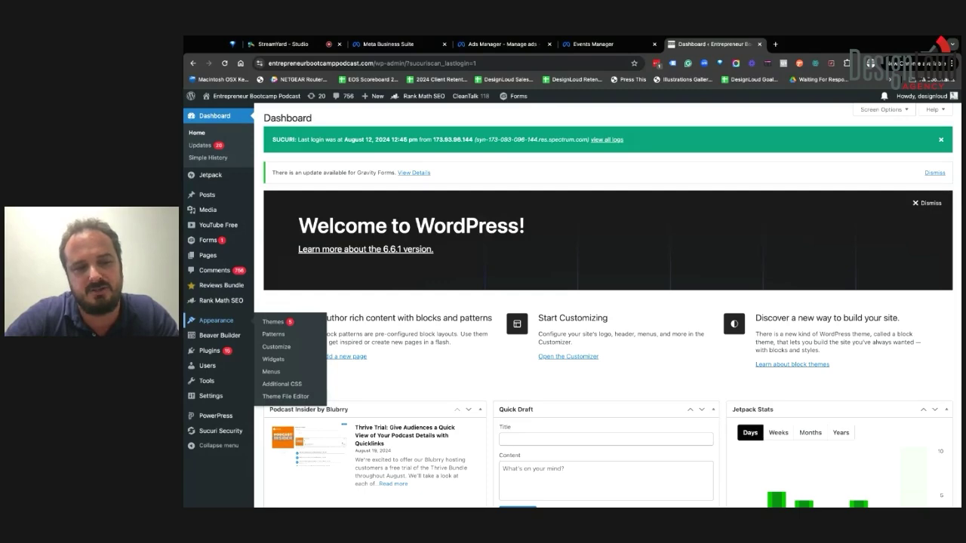
{"action": "mouse_move", "coordinate": [211, 352]}
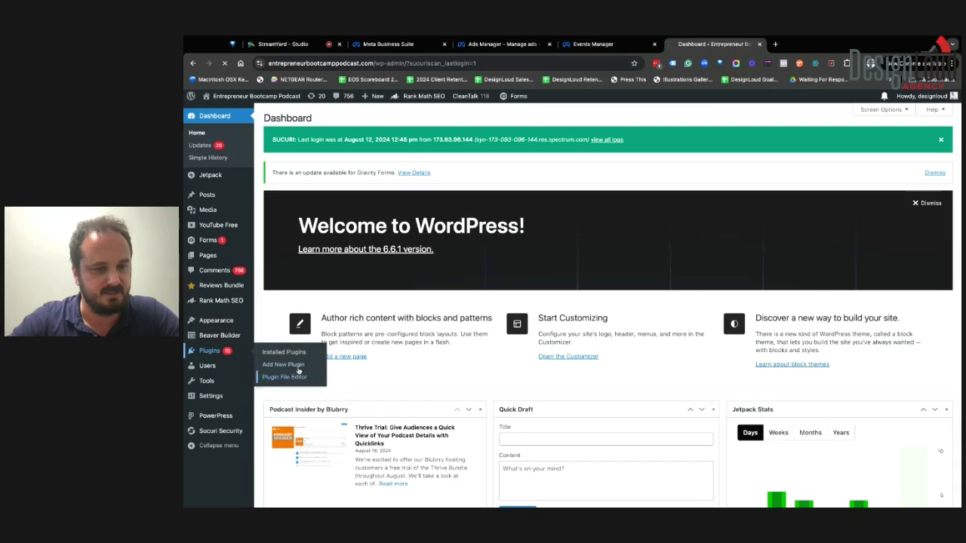
{"action": "left_click", "coordinate": [299, 365]}
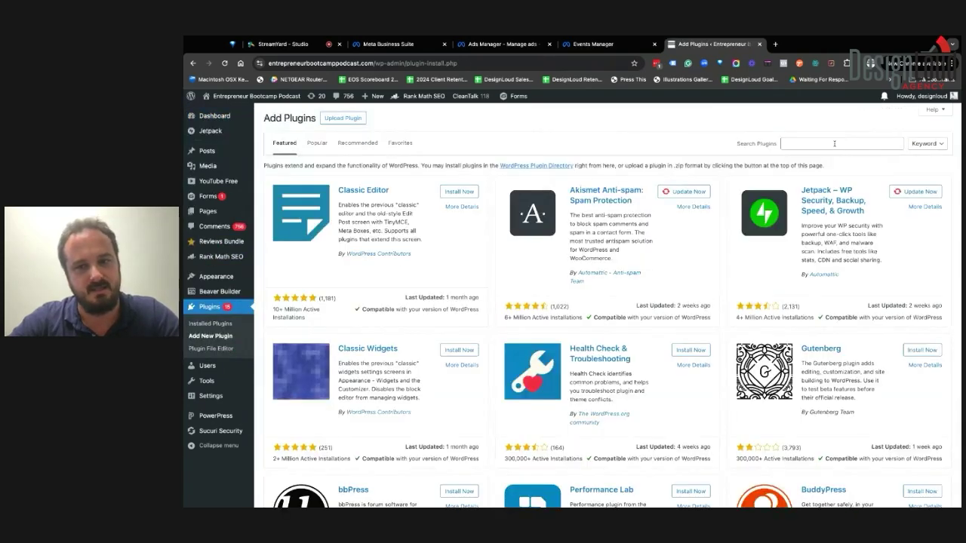
{"action": "left_click", "coordinate": [834, 143]}
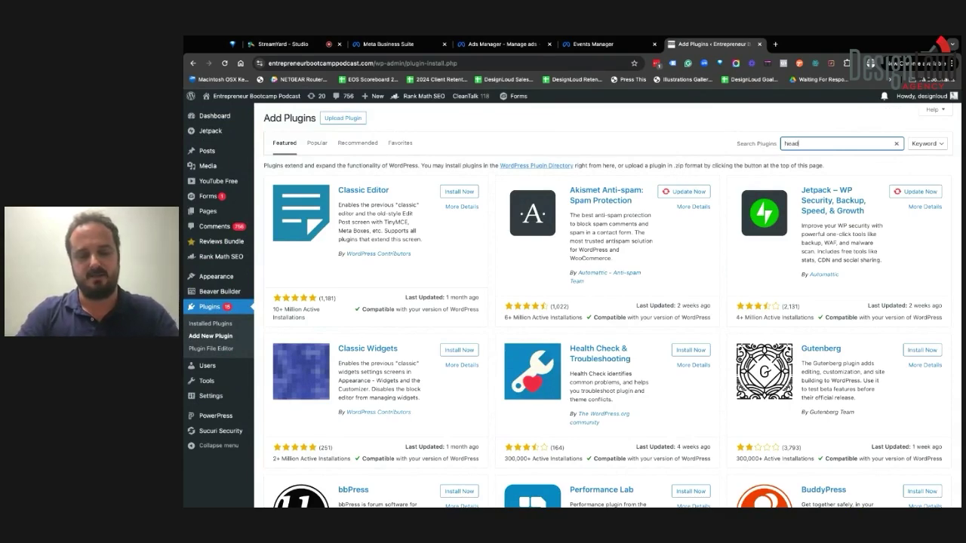
{"action": "type", "text": "header and footer"}
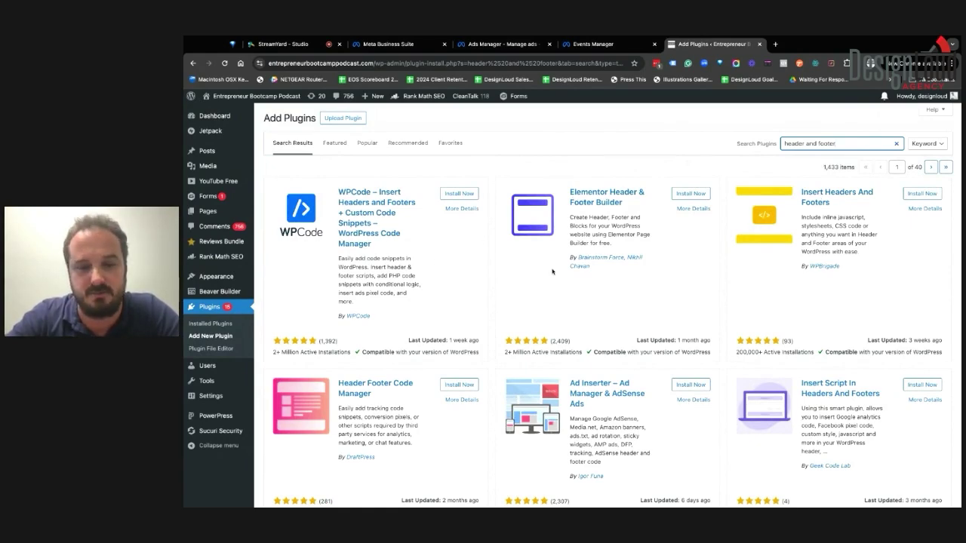
{"action": "left_click", "coordinate": [914, 194]}
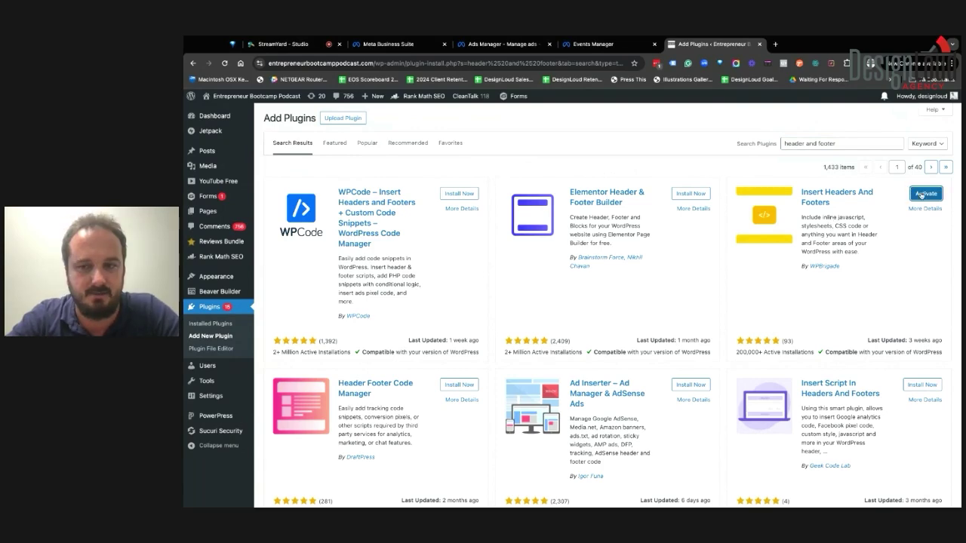
{"action": "left_click", "coordinate": [922, 194]}
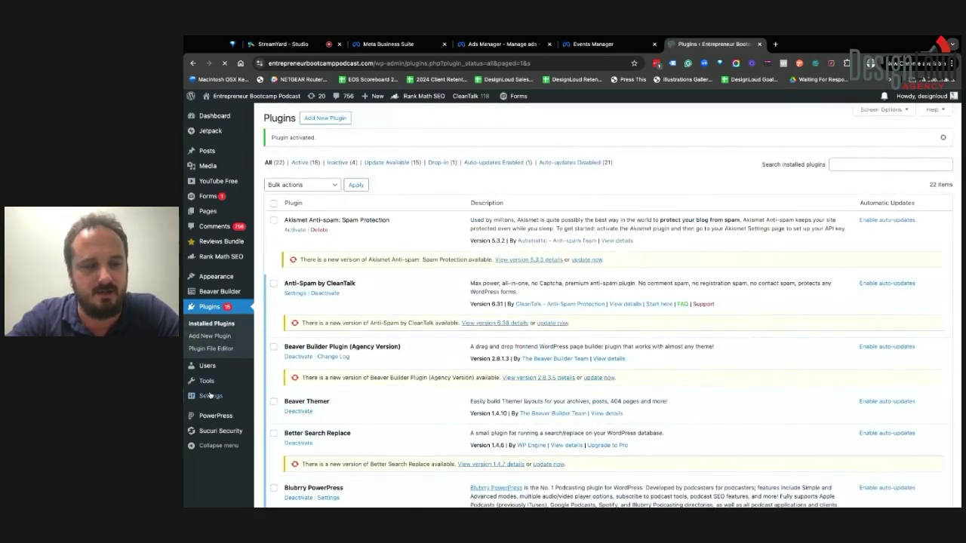
Open the WP Headers and Footers settings and paste the Meta Pixel base code, copied again from Events Manager, into the header scripts
{"action": "mouse_move", "coordinate": [223, 396]}
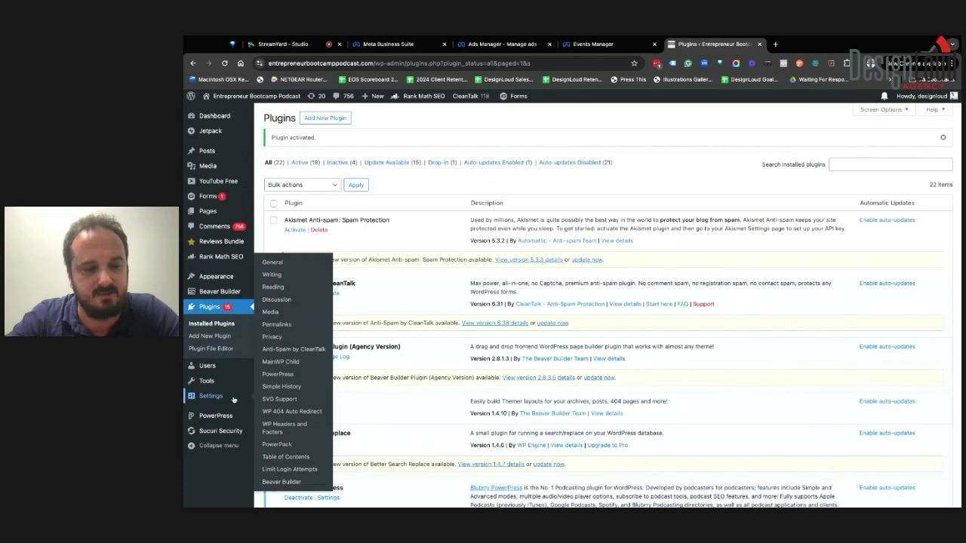
{"action": "left_click", "coordinate": [269, 427]}
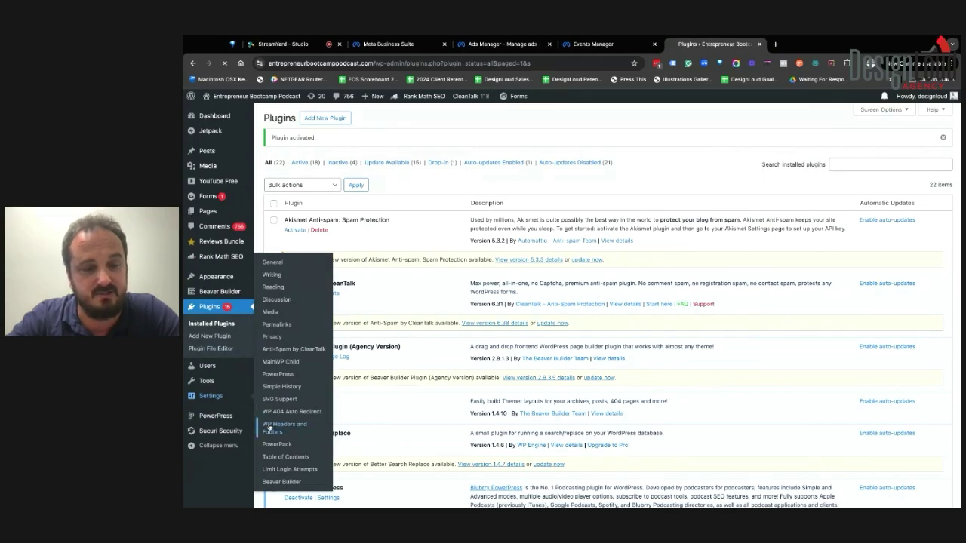
{"action": "left_click", "coordinate": [593, 44]}
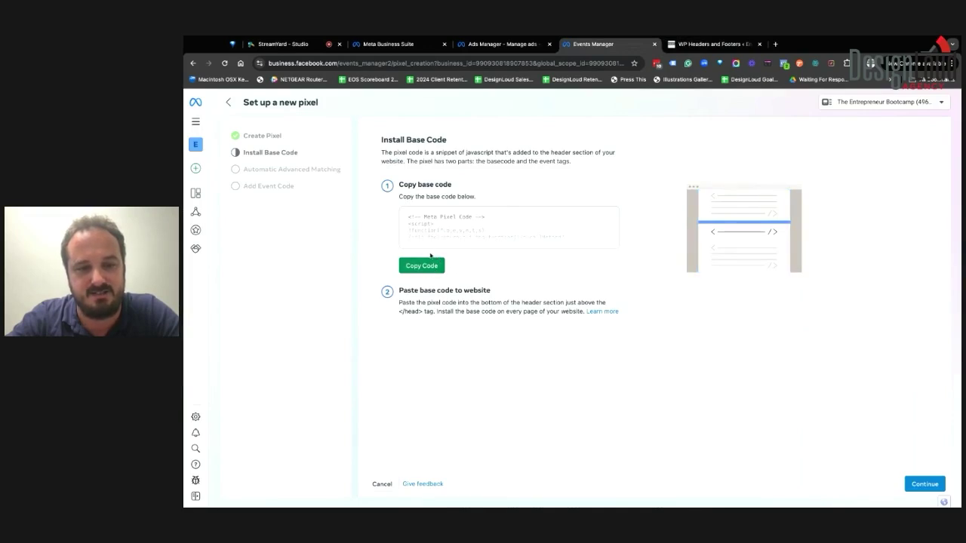
{"action": "left_click_drag", "start_coordinate": [413, 301], "coordinate": [463, 318]}
{"action": "left_click", "coordinate": [463, 318]}
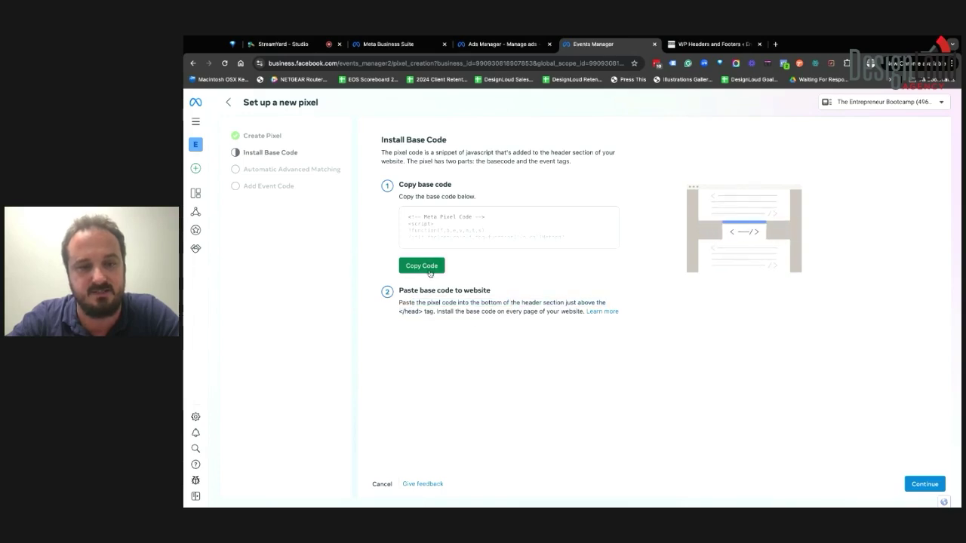
{"action": "left_click", "coordinate": [421, 266]}
{"action": "left_click", "coordinate": [731, 45]}
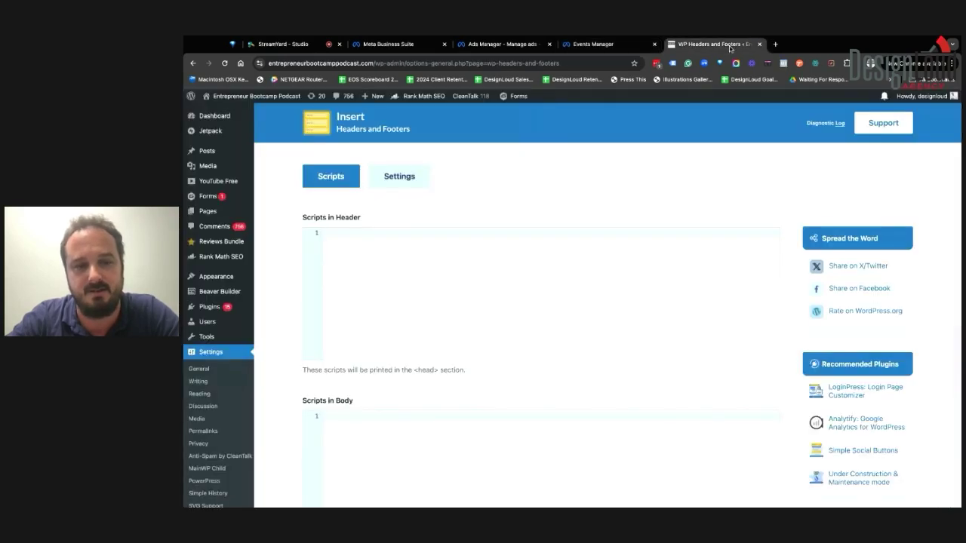
{"action": "left_click", "coordinate": [369, 243]}
{"action": "key", "text": "ctrl+v"}
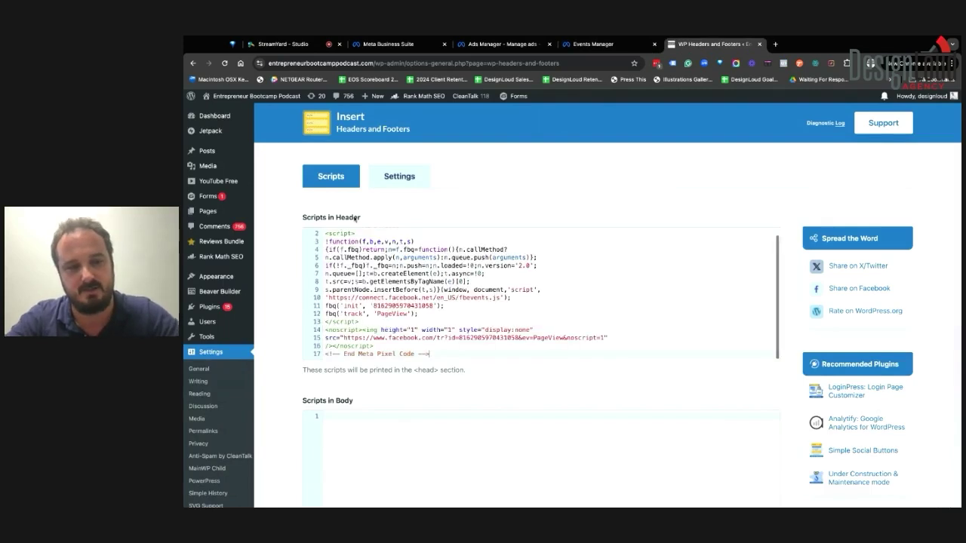
Examine the pasted code's Facebook script URL, pixel ID and PageView event, then look over the body and footer script sections
{"action": "triple_click", "coordinate": [368, 219]}
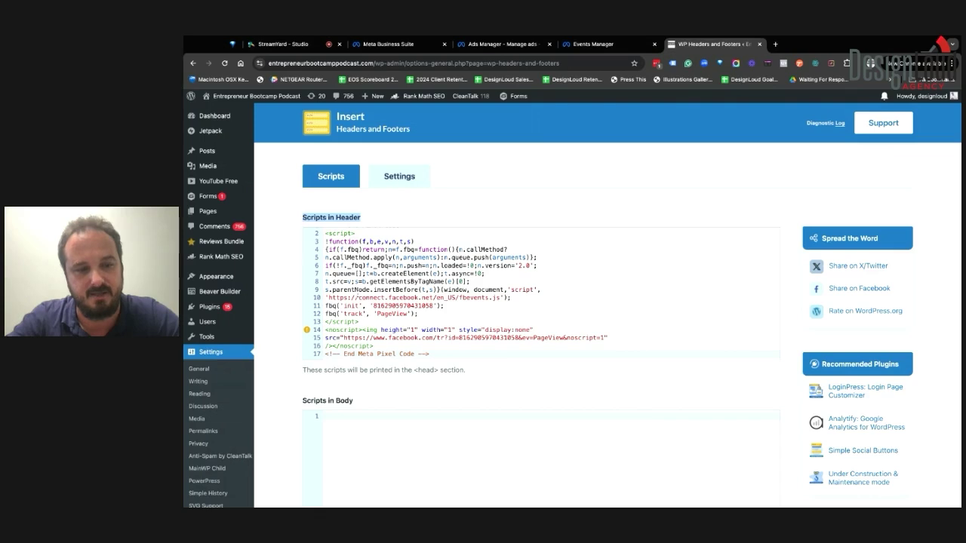
{"action": "scroll", "coordinate": [367, 302], "scroll_direction": "up", "scroll_amount": 1}
{"action": "scroll", "coordinate": [368, 302], "scroll_direction": "down", "scroll_amount": 1}
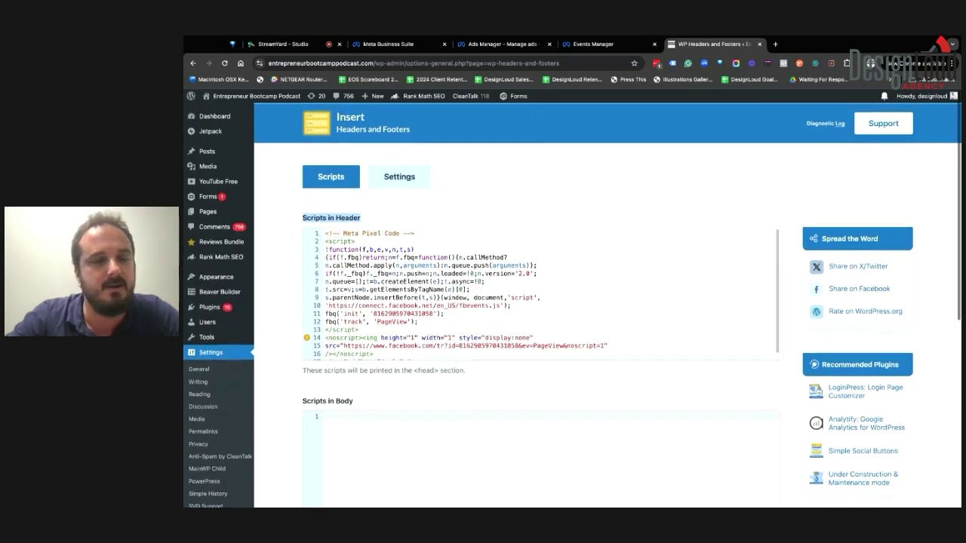
{"action": "left_click_drag", "start_coordinate": [369, 297], "coordinate": [489, 297]}
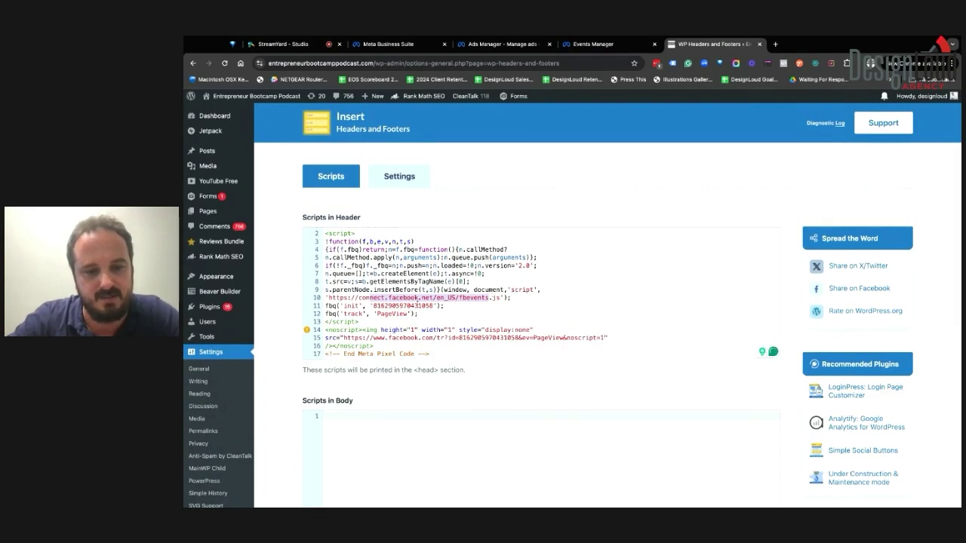
{"action": "double_click", "coordinate": [417, 305]}
{"action": "double_click", "coordinate": [391, 313]}
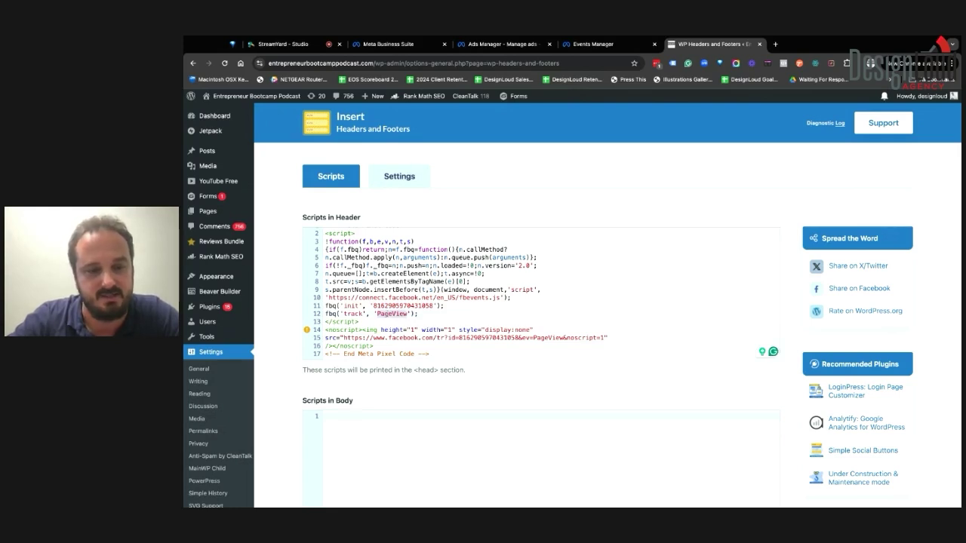
{"action": "scroll", "coordinate": [266, 391], "scroll_direction": "down", "scroll_amount": 2}
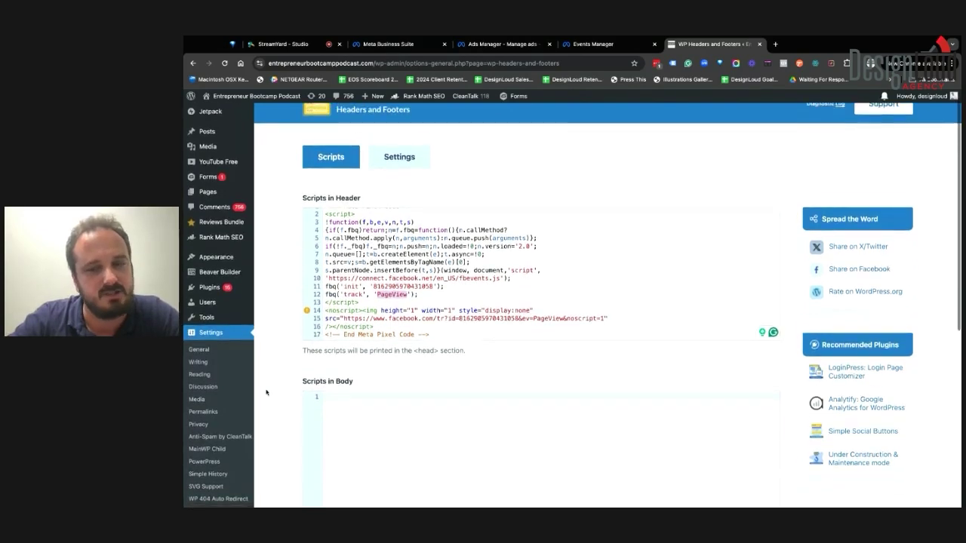
{"action": "scroll", "coordinate": [266, 392], "scroll_direction": "down", "scroll_amount": 8}
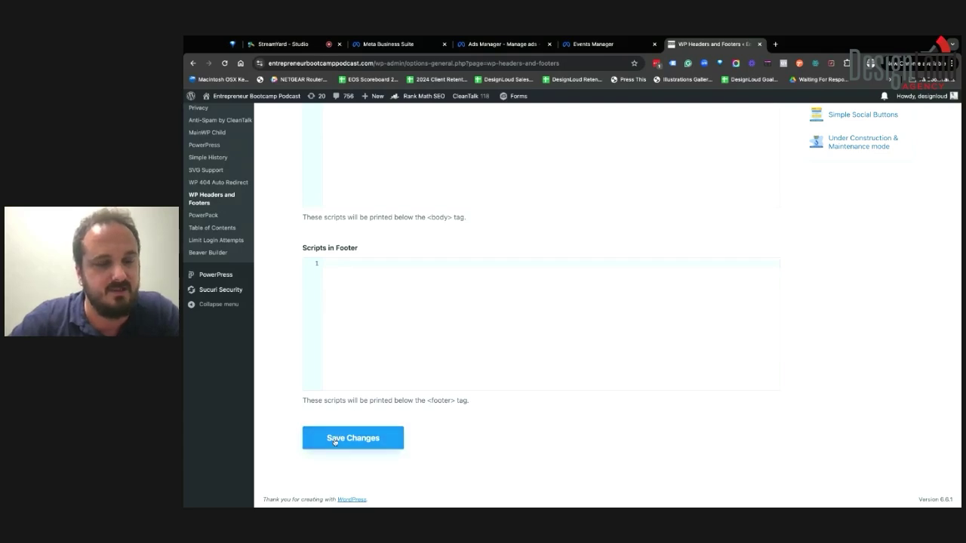
Return to the pixel setup in Events Manager, continue past the base code, and turn on Automatic Advanced Matching before continuing
{"action": "left_click", "coordinate": [587, 46]}
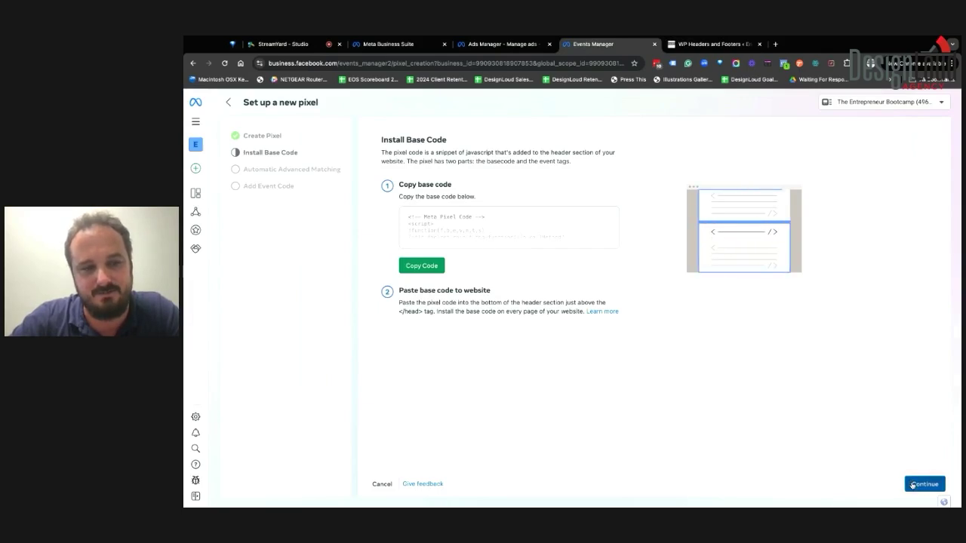
{"action": "left_click", "coordinate": [922, 484]}
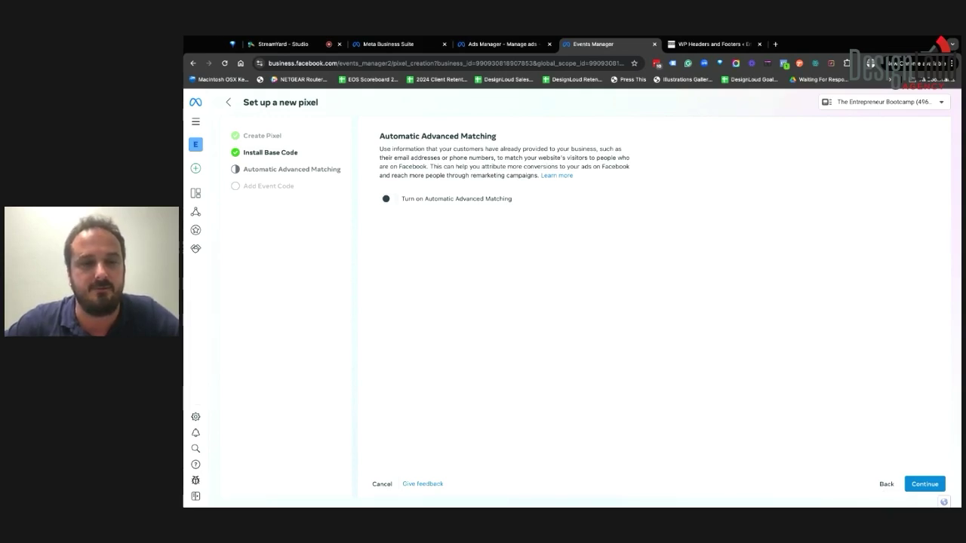
{"action": "left_click", "coordinate": [387, 198]}
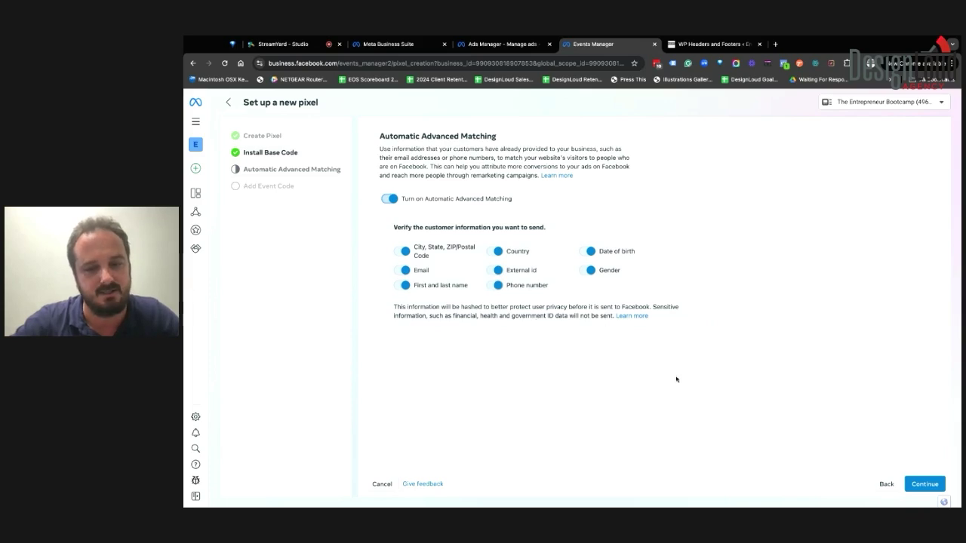
{"action": "left_click", "coordinate": [924, 485]}
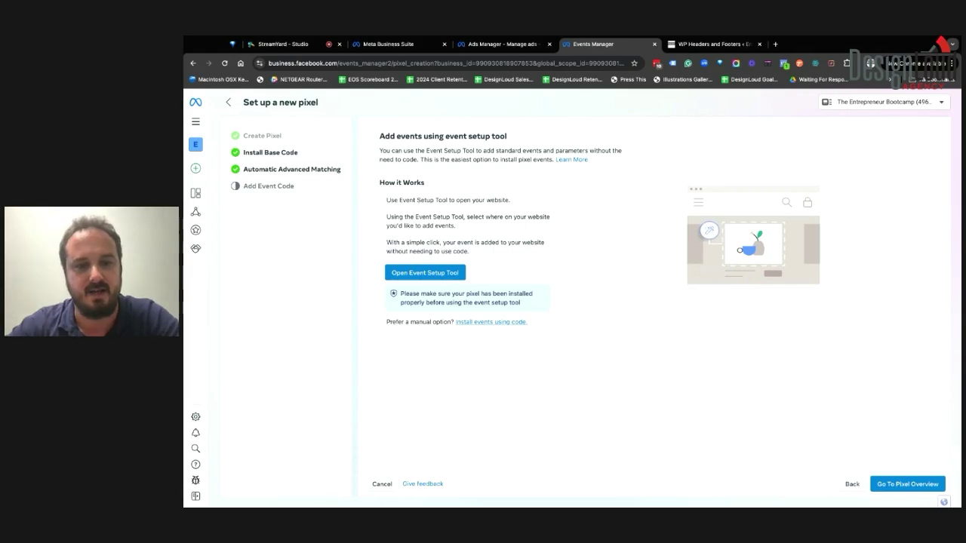
Open the documentation on installing events with code and select the sample Purchase tracking call under Tracking Standard Events
{"action": "left_click", "coordinate": [491, 321]}
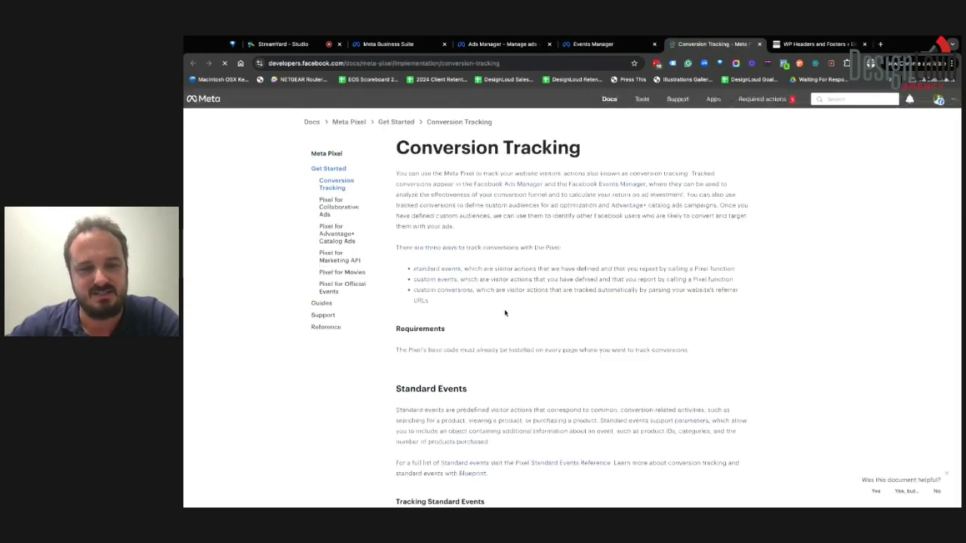
{"action": "scroll", "coordinate": [509, 302], "scroll_direction": "down", "scroll_amount": 5}
{"action": "scroll", "coordinate": [506, 312], "scroll_direction": "down", "scroll_amount": 1}
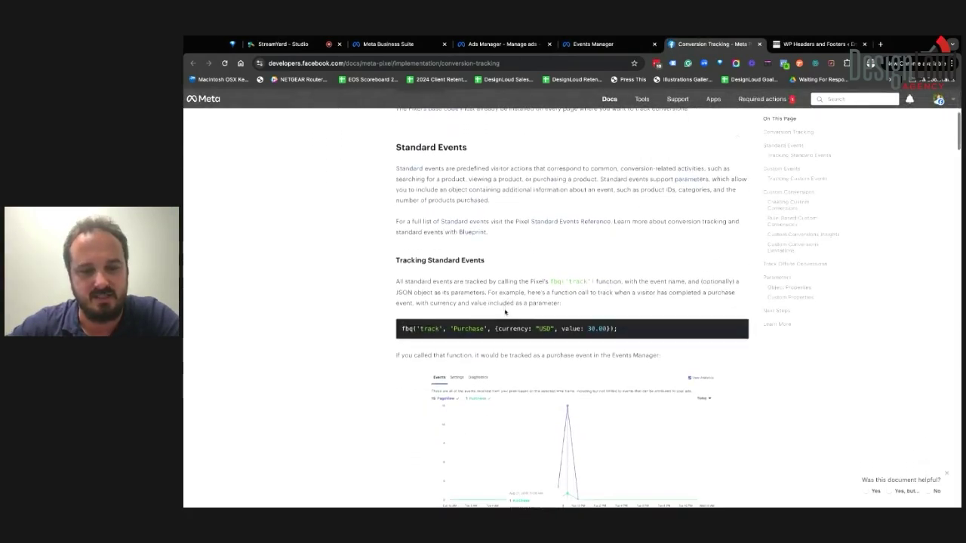
{"action": "left_click_drag", "start_coordinate": [624, 329], "coordinate": [406, 328]}
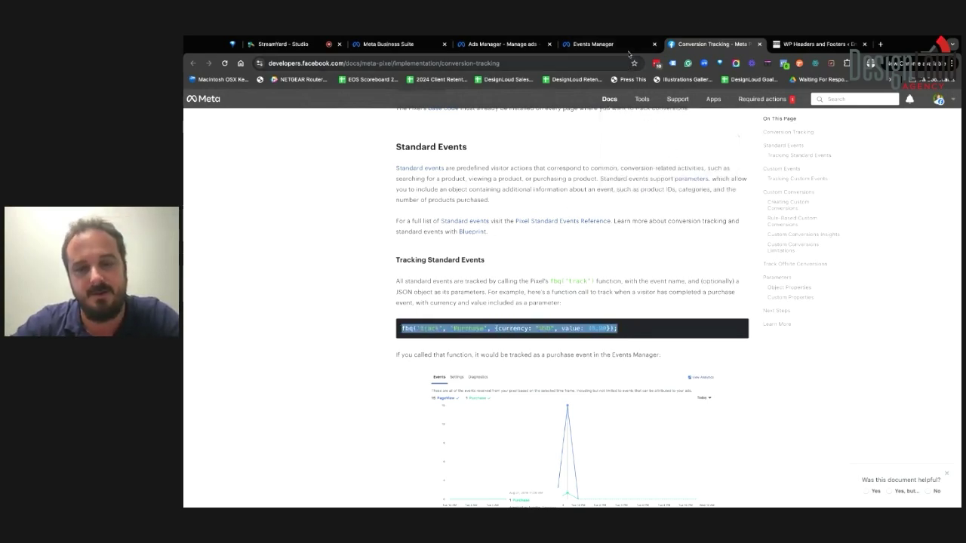
Return to the WP Headers and Footers settings and look over the whole Meta Pixel base code in the header scripts
{"action": "left_click", "coordinate": [593, 43]}
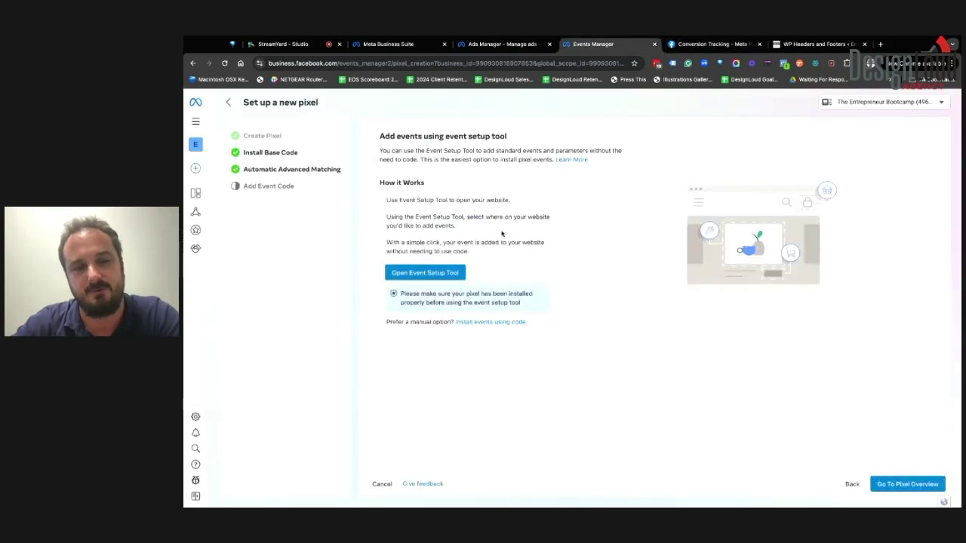
{"action": "left_click", "coordinate": [819, 44]}
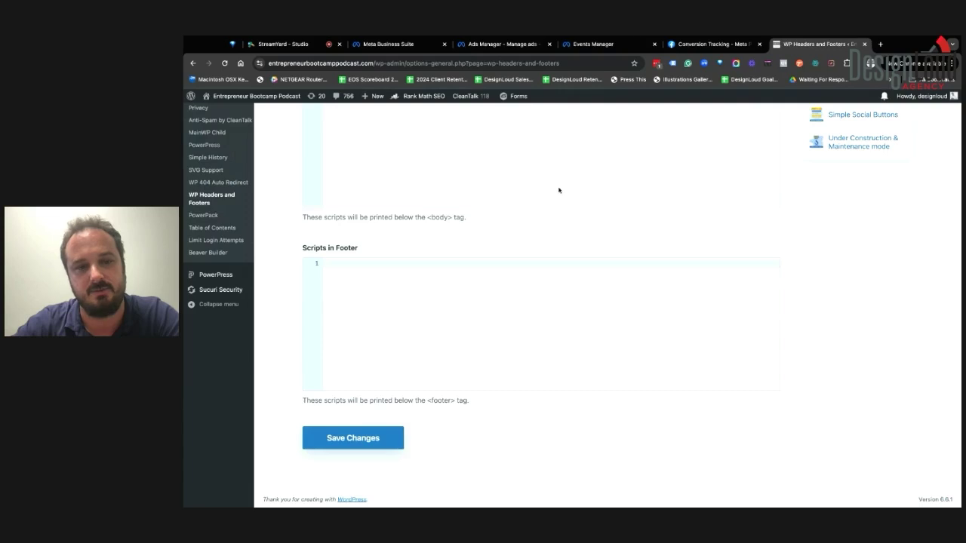
{"action": "scroll", "coordinate": [558, 190], "scroll_direction": "up", "scroll_amount": 5}
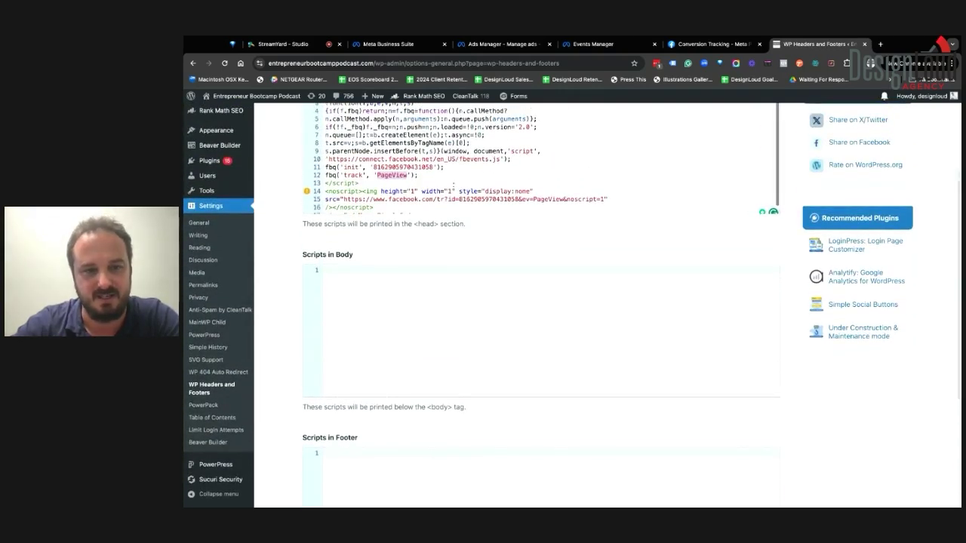
{"action": "left_click", "coordinate": [387, 199]}
{"action": "scroll", "coordinate": [408, 204], "scroll_direction": "down", "scroll_amount": 1}
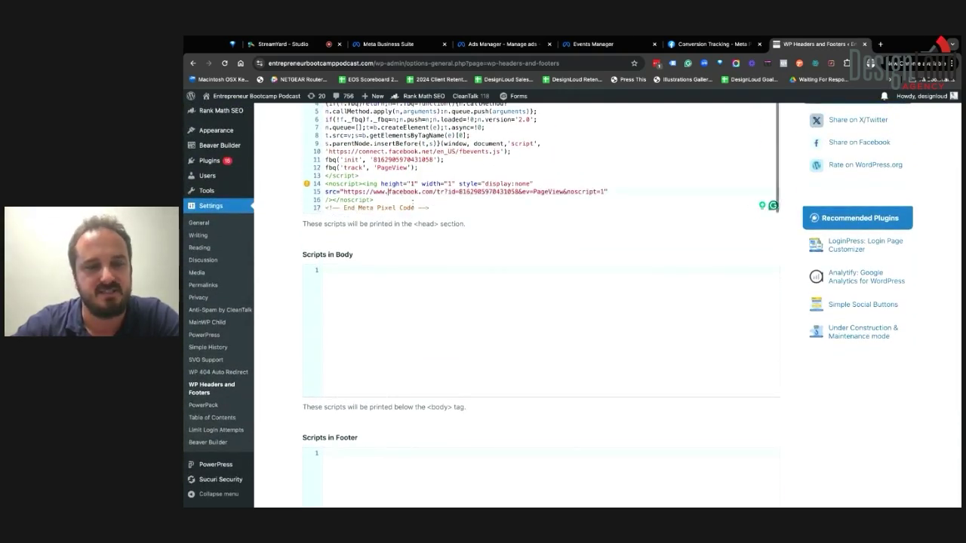
{"action": "left_click", "coordinate": [435, 207]}
{"action": "left_click_drag", "start_coordinate": [434, 206], "coordinate": [325, 147]}
{"action": "scroll", "coordinate": [325, 151], "scroll_direction": "up", "scroll_amount": 3}
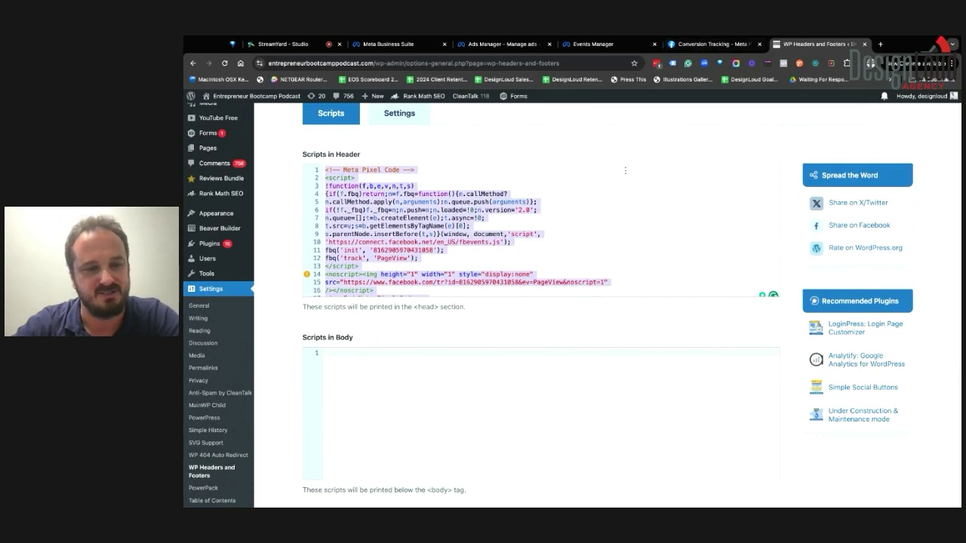
{"action": "scroll", "coordinate": [575, 224], "scroll_direction": "down", "scroll_amount": 1}
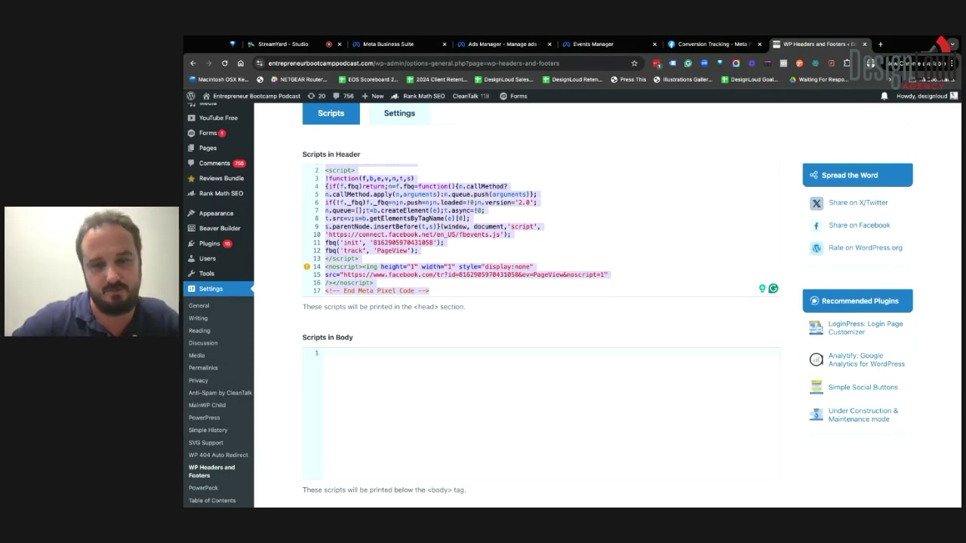
Add a new WordPress page titled "Thank You" and launch it in Beaver Builder to edit the content only
{"action": "left_click", "coordinate": [207, 148]}
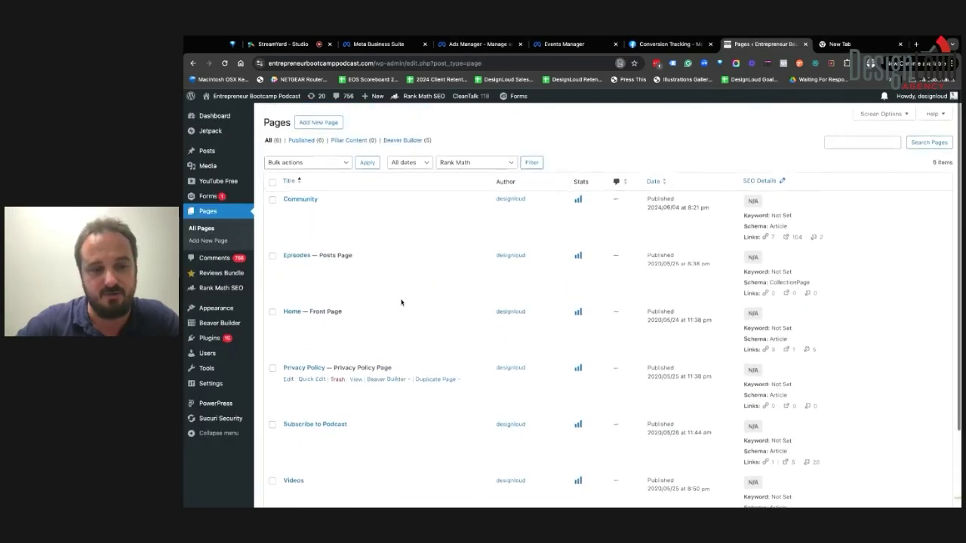
{"action": "scroll", "coordinate": [401, 302], "scroll_direction": "up", "scroll_amount": 1}
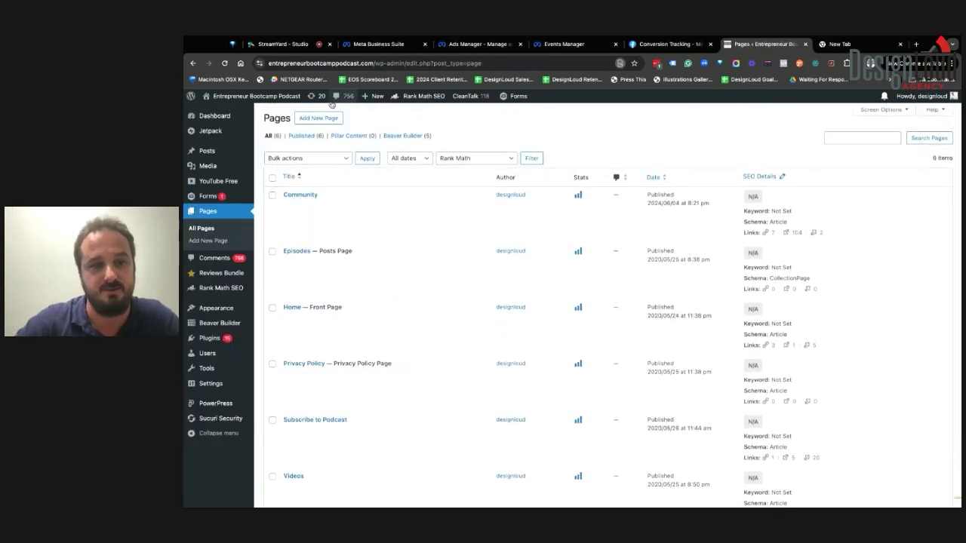
{"action": "left_click", "coordinate": [316, 123]}
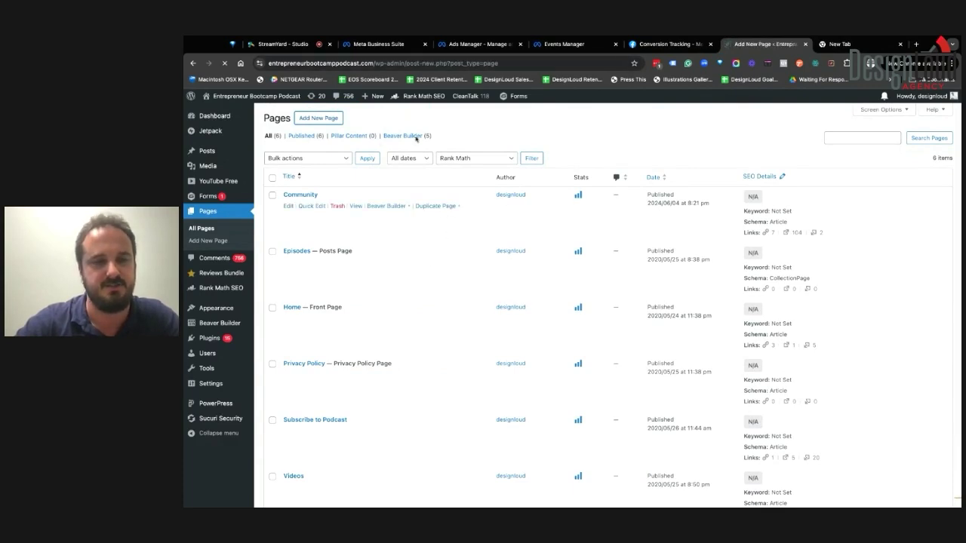
{"action": "type", "text": "T"}
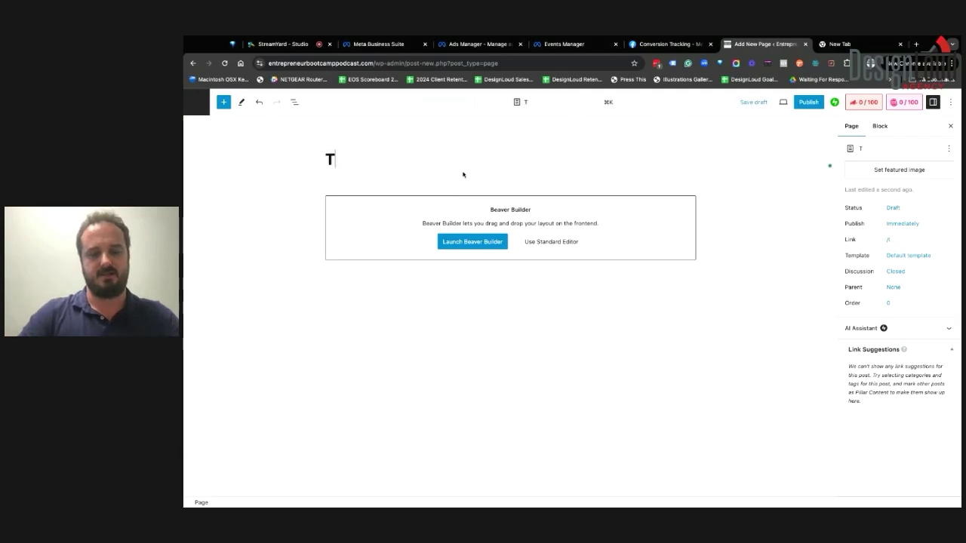
{"action": "type", "text": "hank You"}
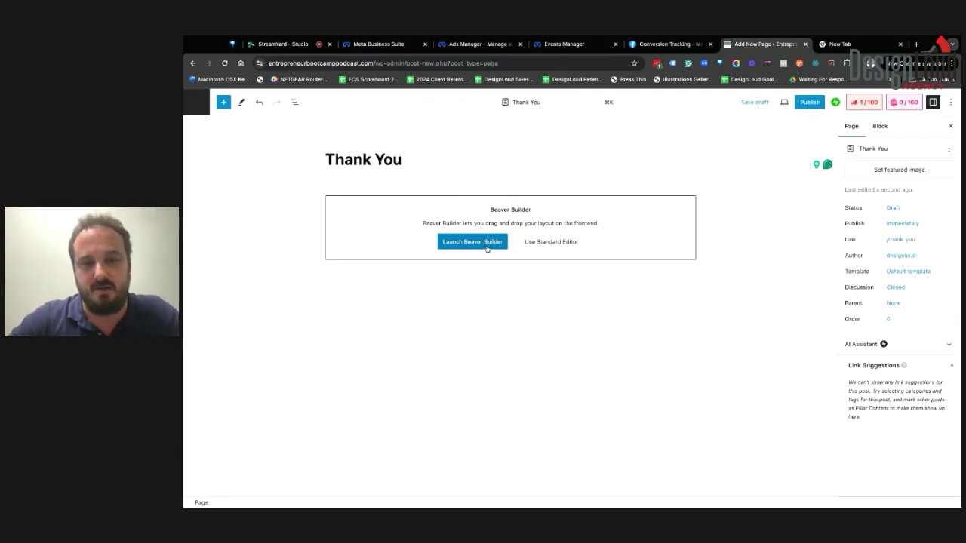
{"action": "left_click", "coordinate": [487, 248]}
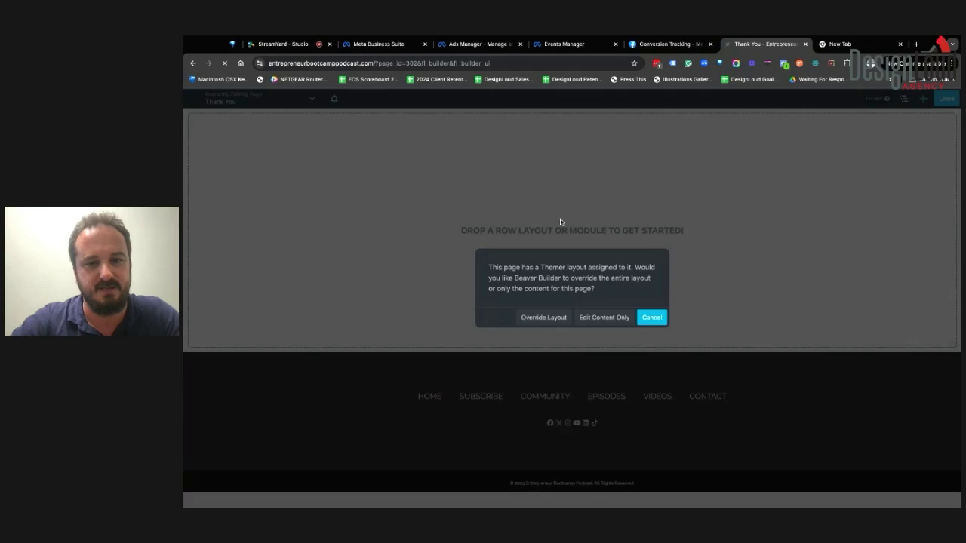
{"action": "left_click", "coordinate": [603, 318]}
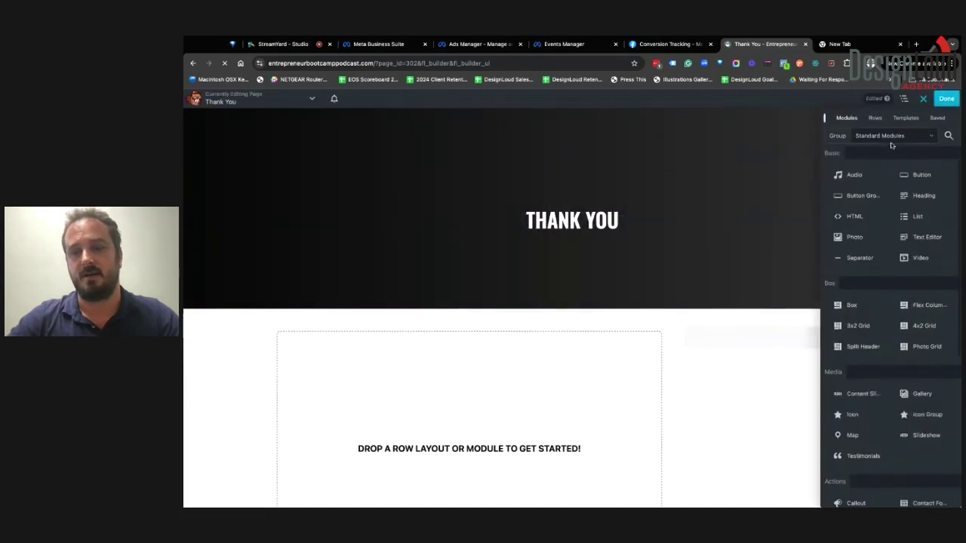
Add a Text Editor module to the page's content area with the text "Thank you for signing up" and save it
{"action": "scroll", "coordinate": [745, 328], "scroll_direction": "down", "scroll_amount": 2}
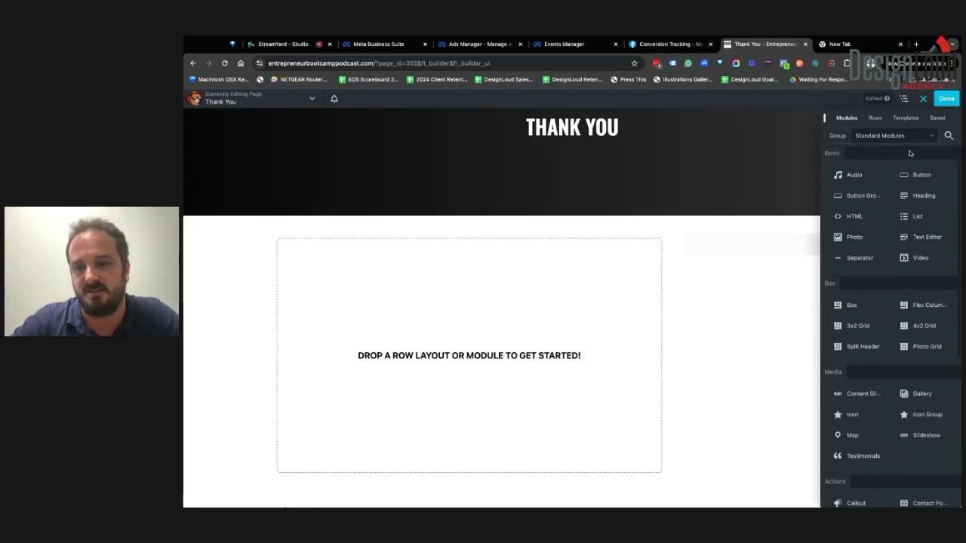
{"action": "left_click_drag", "start_coordinate": [916, 237], "coordinate": [553, 362]}
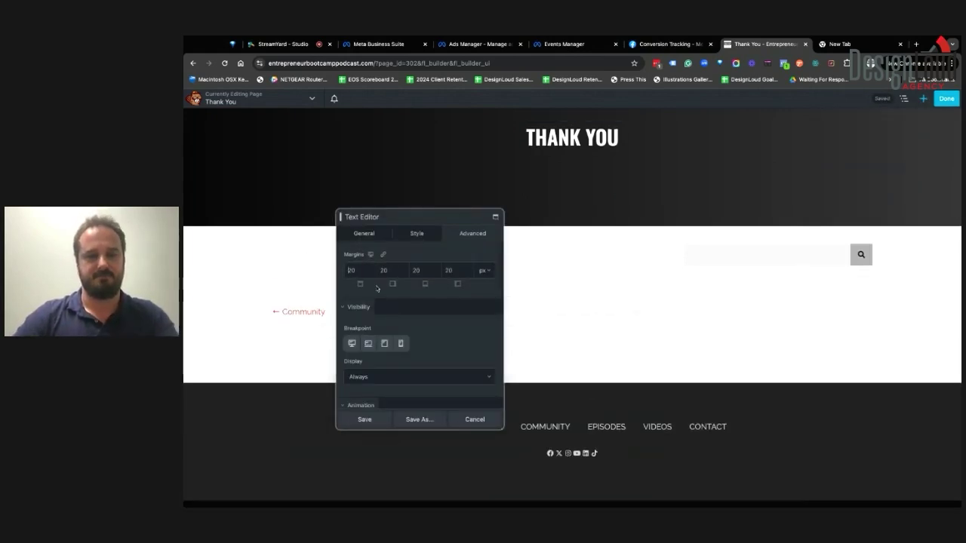
{"action": "left_click", "coordinate": [363, 234]}
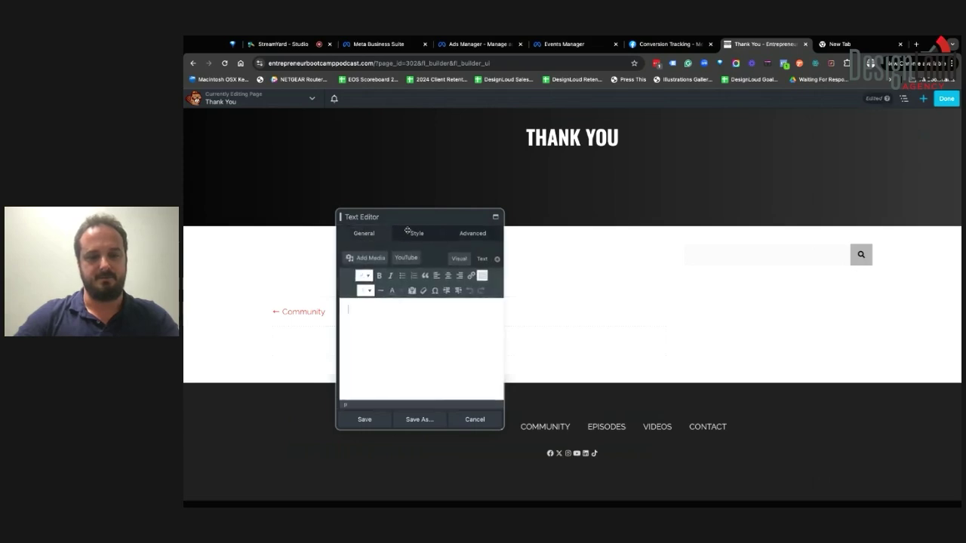
{"action": "type", "text": "Thank you for s"}
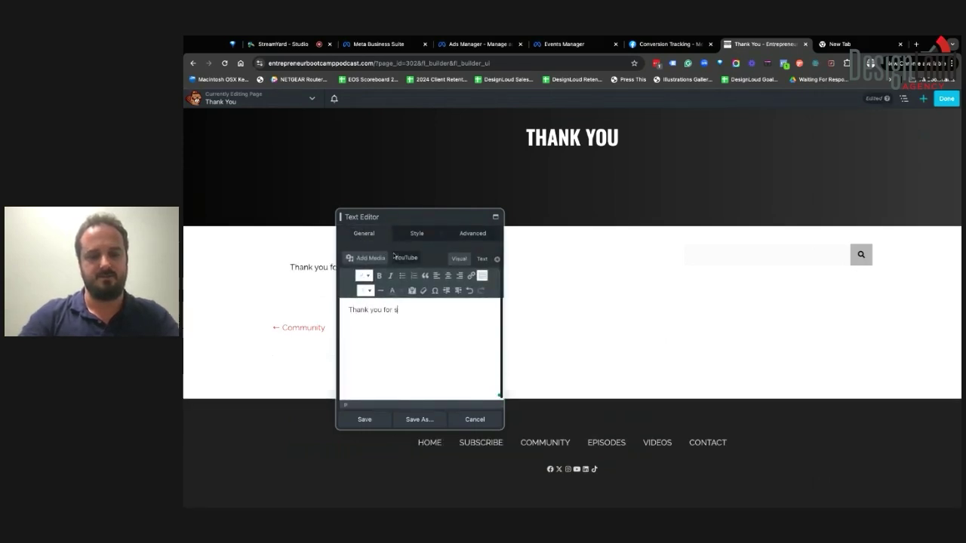
{"action": "type", "text": "igning up"}
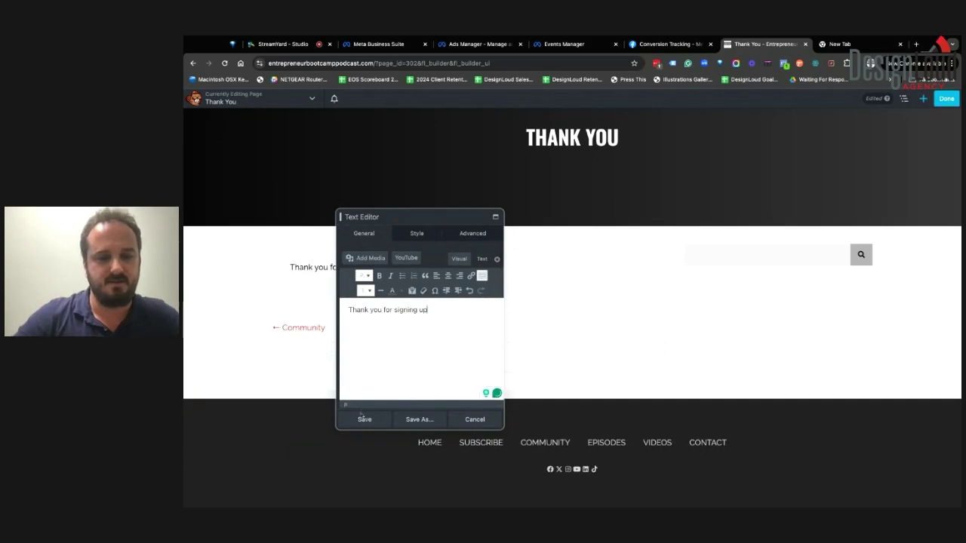
{"action": "left_click", "coordinate": [362, 417]}
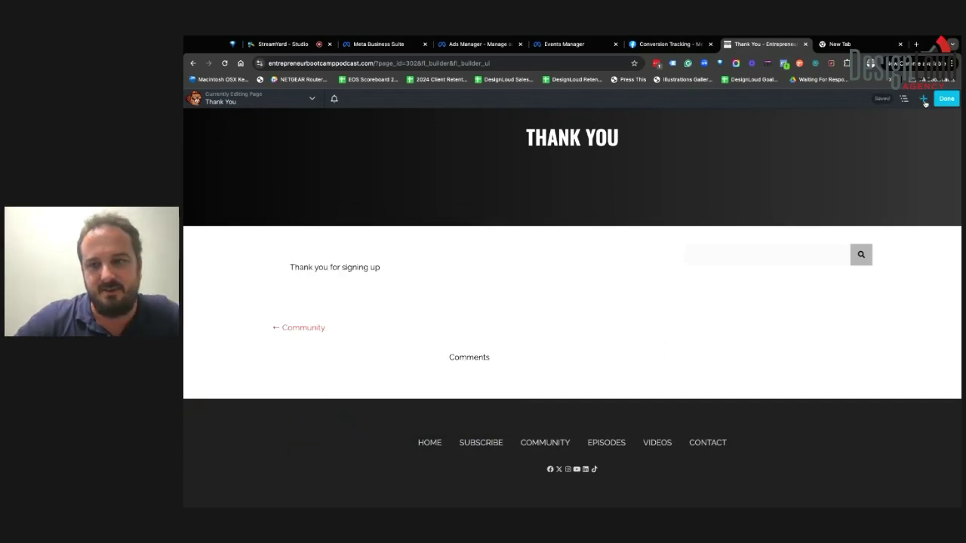
Add an HTML module below the text containing fbq('track', 'Purchase', {currency: "USD", value: 30.00}); wrapped in script tags
{"action": "left_click", "coordinate": [923, 99]}
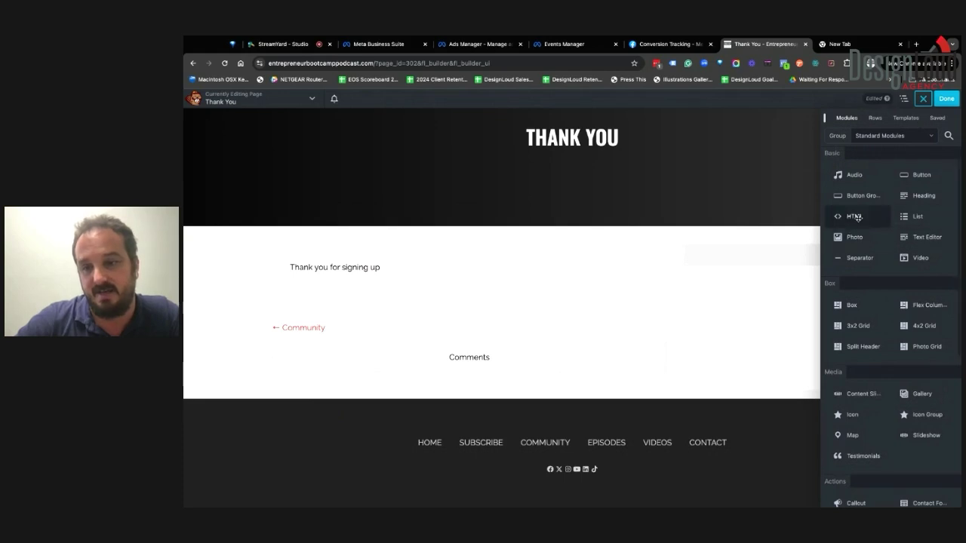
{"action": "left_click_drag", "start_coordinate": [856, 217], "coordinate": [546, 319]}
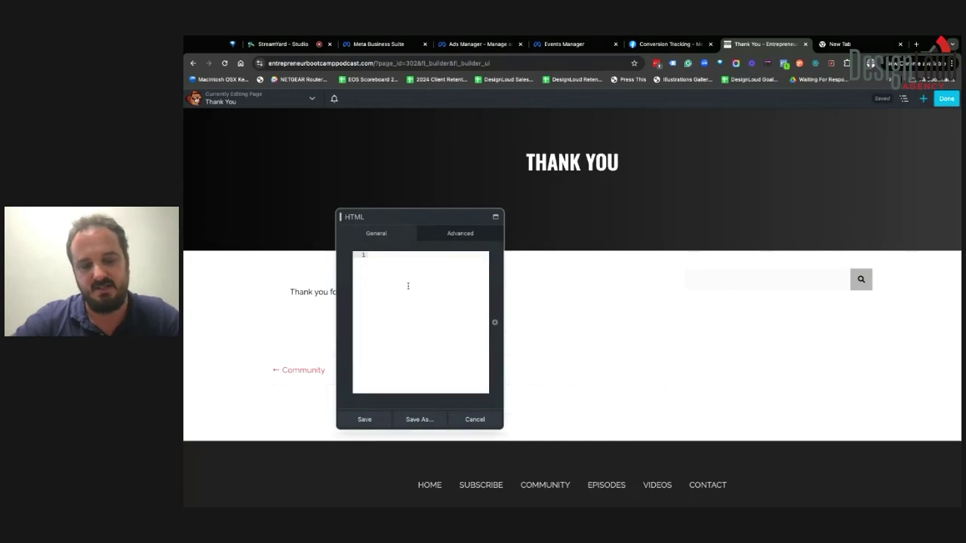
{"action": "type", "text": "<script"}
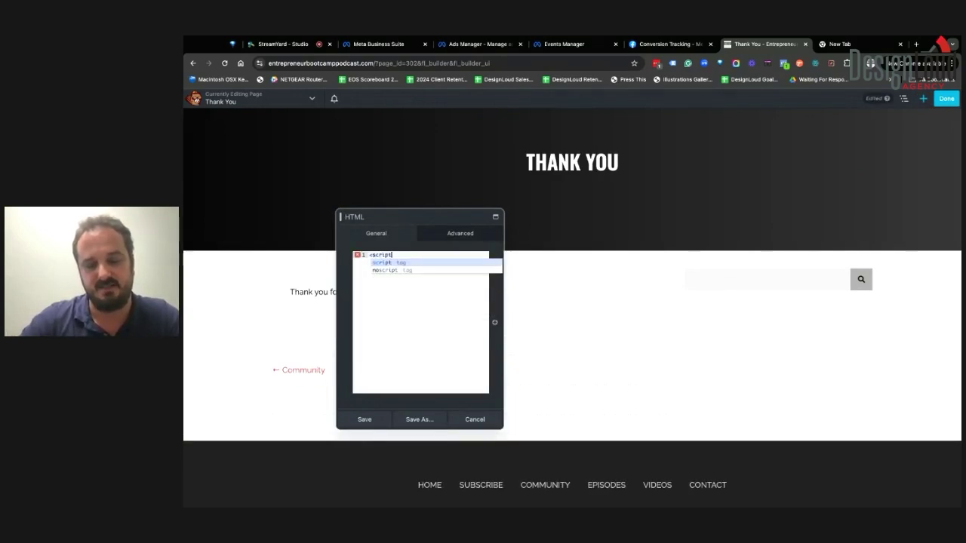
{"action": "type", "text": ">"}
{"action": "key", "text": "Return"}
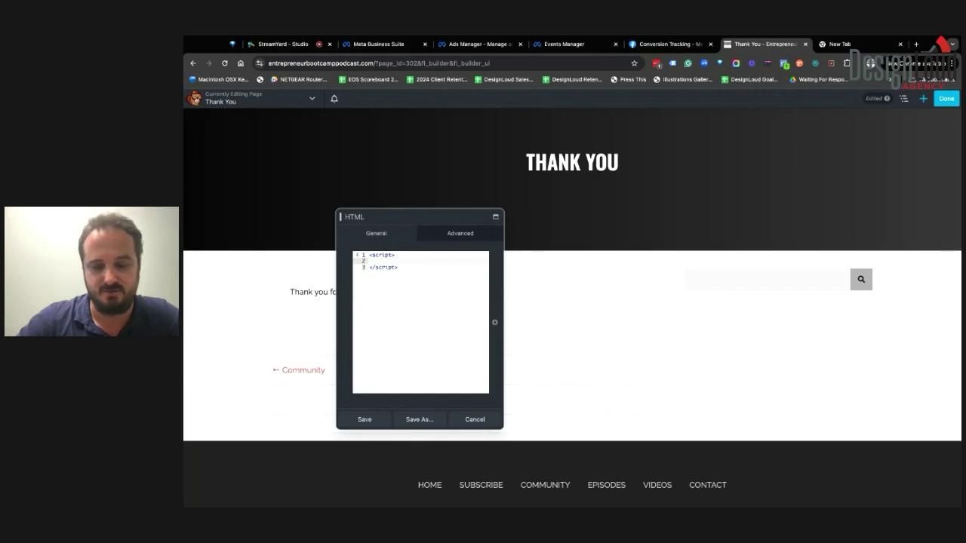
{"action": "type", "text": "fbq('track', 'Purchase', {currency: \"USD\", value: 30.00});"}
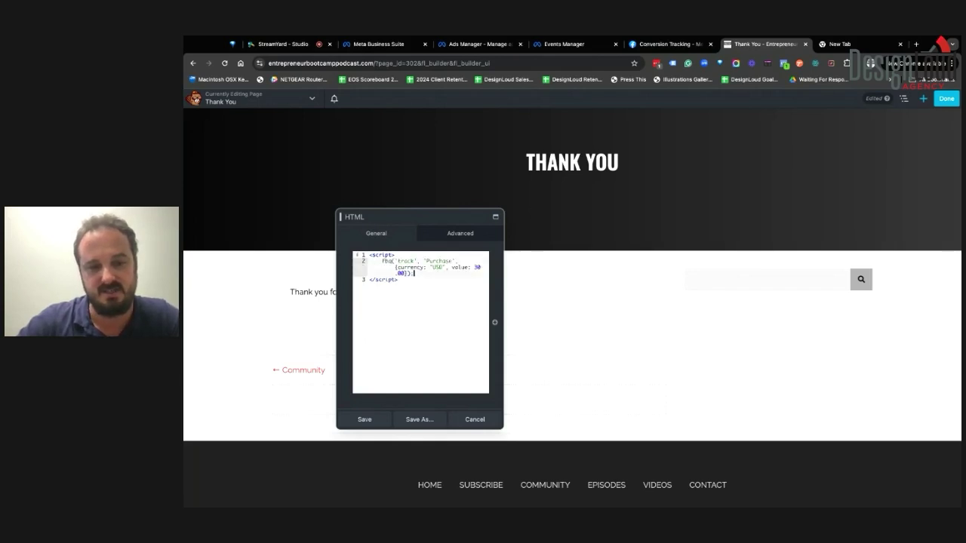
Examine the HTML module's script tags, fbq track call, Purchase event name and value parameter
{"action": "left_click", "coordinate": [397, 284]}
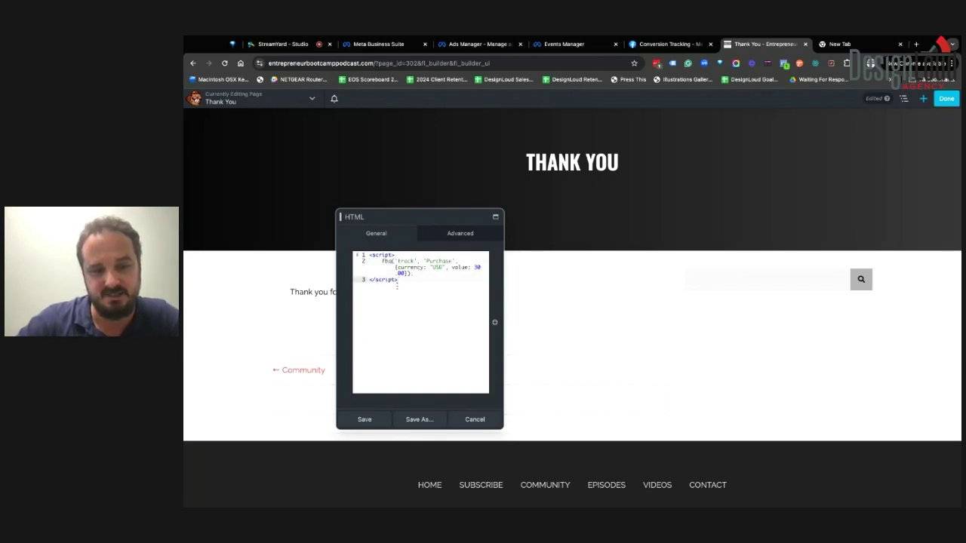
{"action": "key", "text": "ctrl+a"}
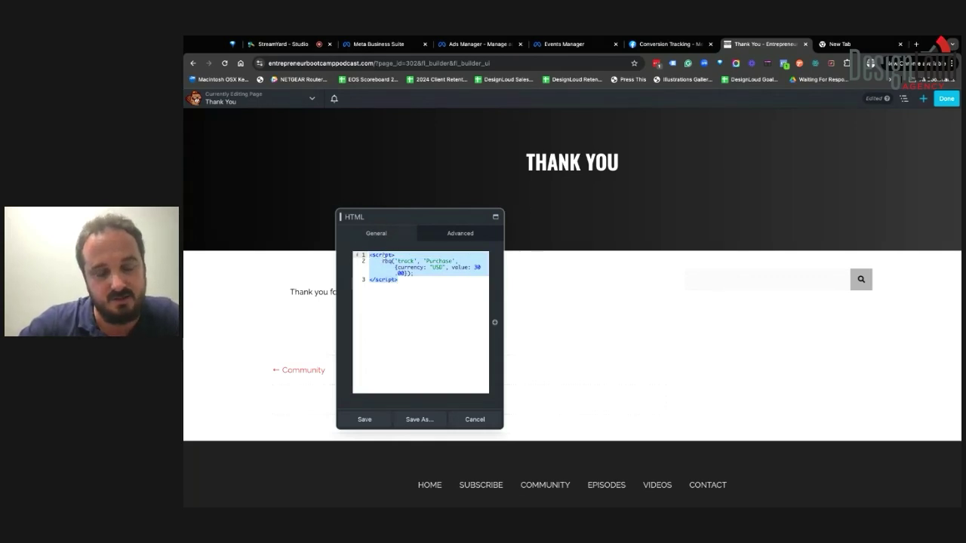
{"action": "left_click", "coordinate": [383, 279]}
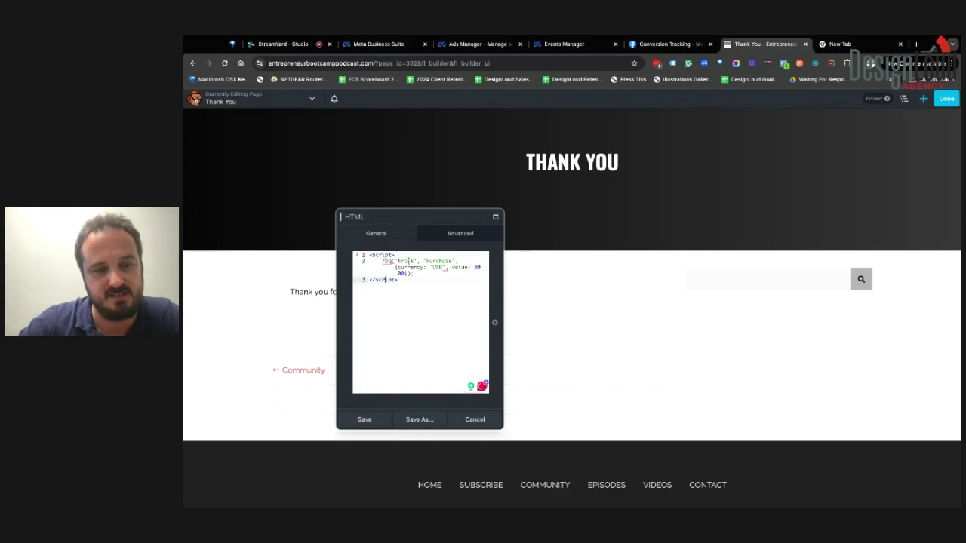
{"action": "left_click", "coordinate": [394, 260]}
{"action": "double_click", "coordinate": [438, 261]}
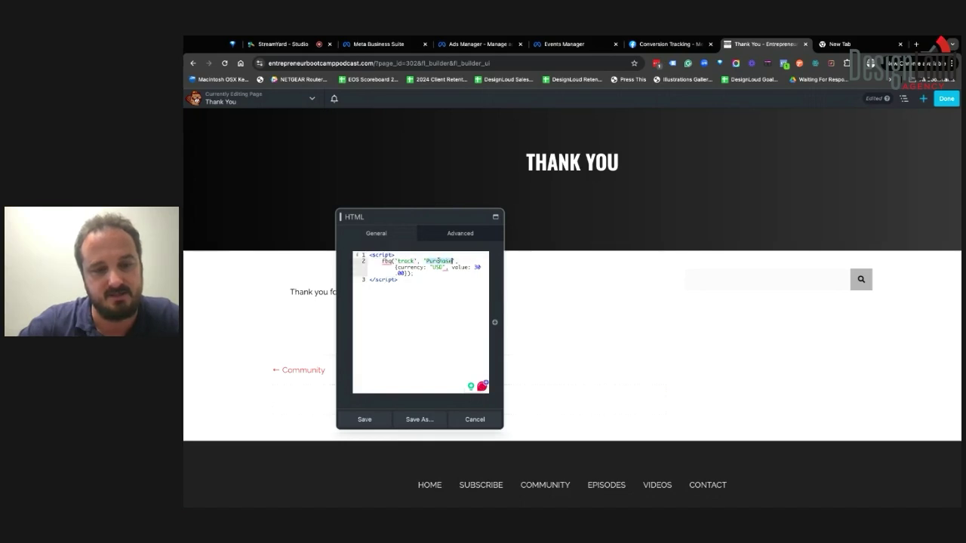
{"action": "left_click", "coordinate": [475, 268]}
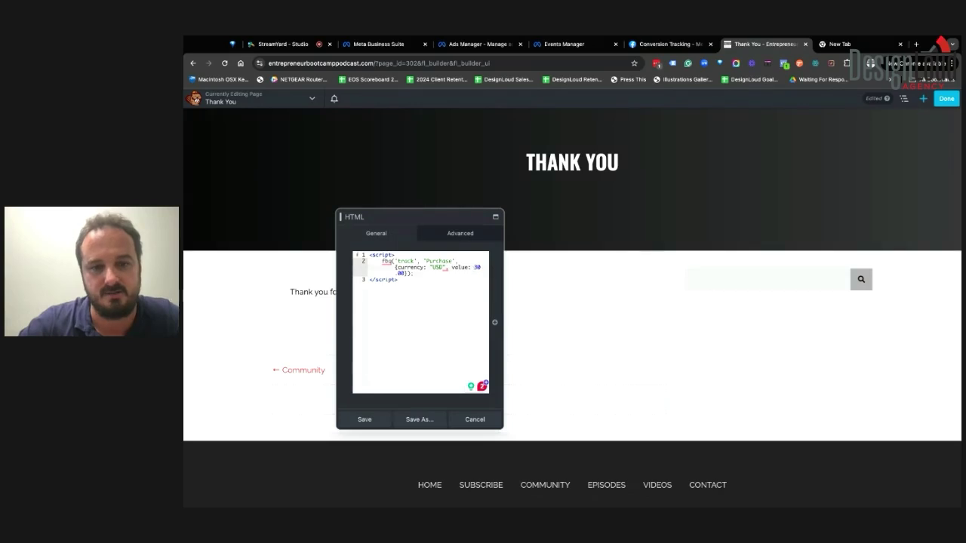
{"action": "key", "text": "shift+Right"}
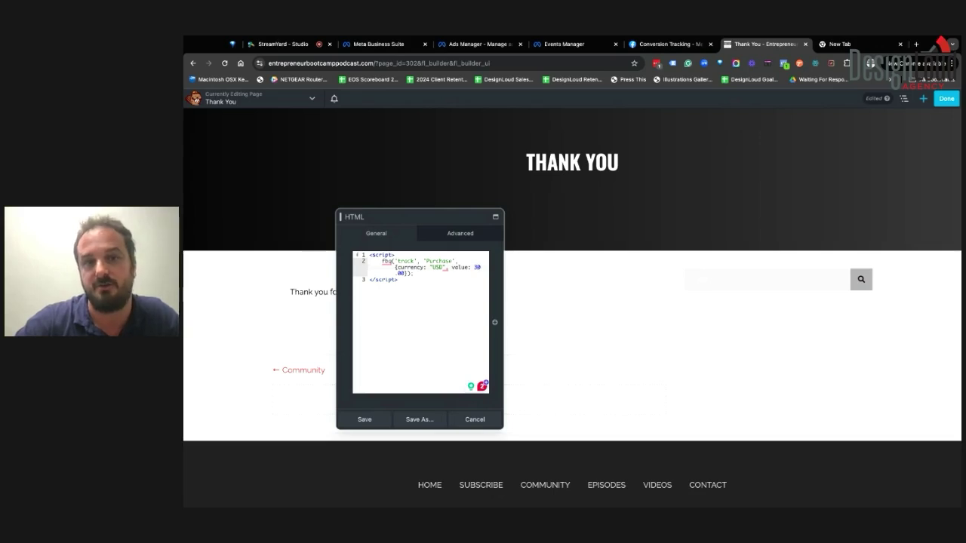
{"action": "double_click", "coordinate": [476, 267]}
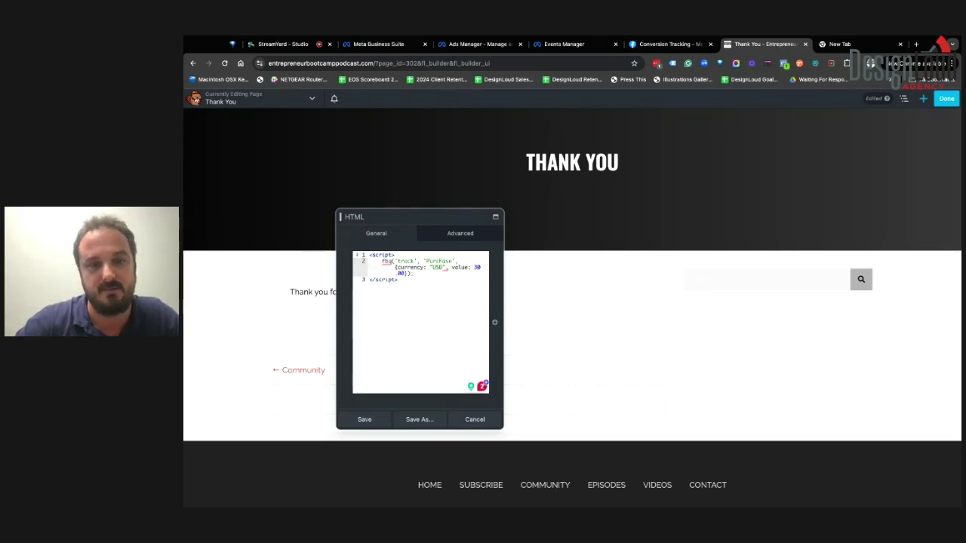
{"action": "double_click", "coordinate": [477, 268]}
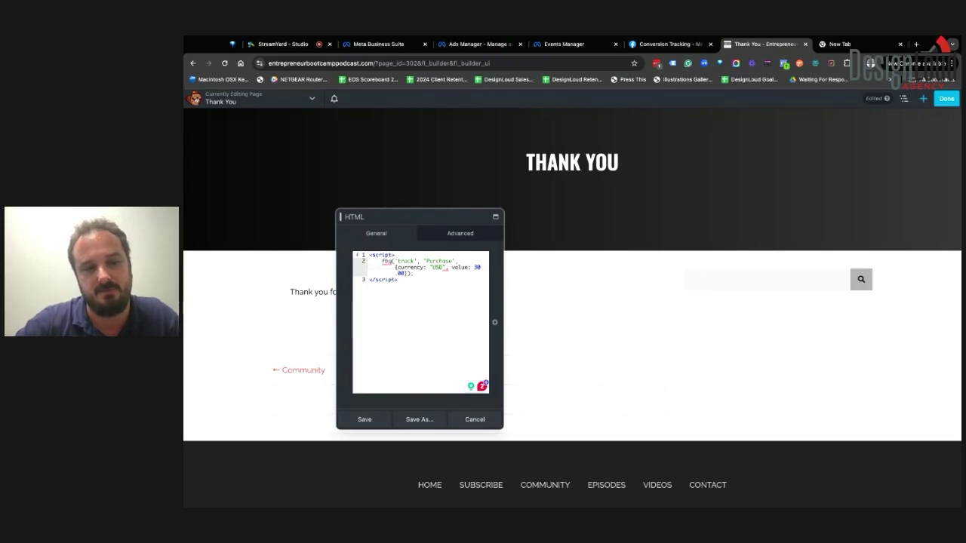
Save the HTML module and bring up the options for finishing the page edit
{"action": "left_click", "coordinate": [364, 419]}
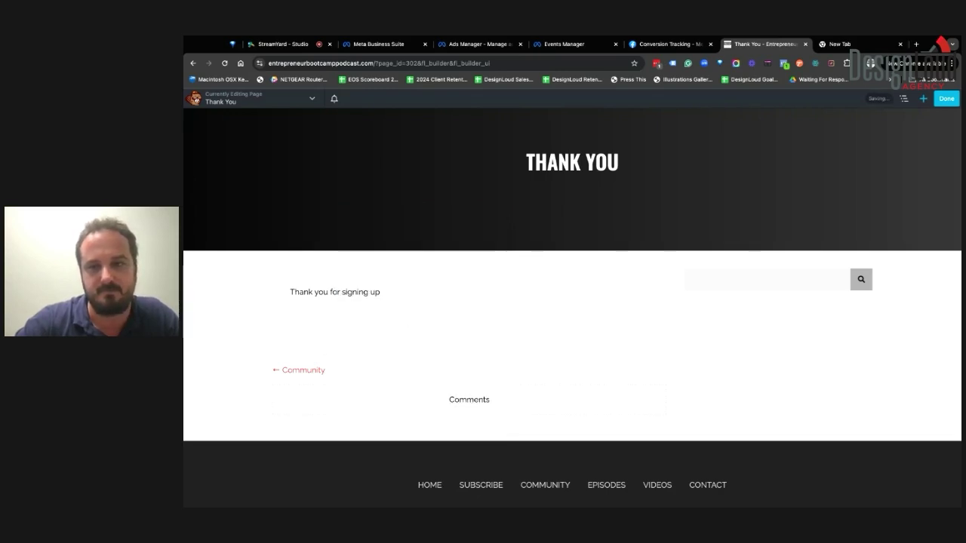
{"action": "left_click", "coordinate": [946, 99]}
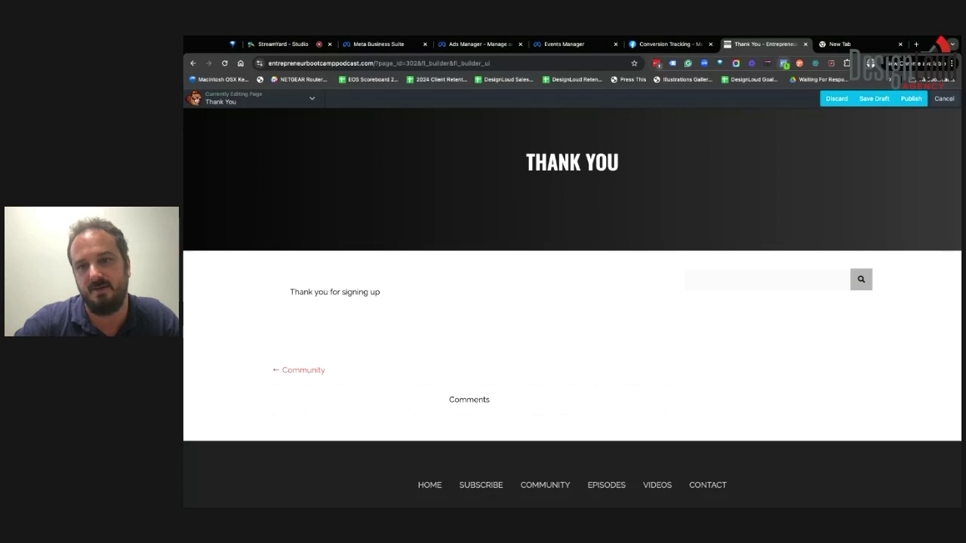
Load designloud.com in the empty browser tab
{"action": "left_click", "coordinate": [837, 44]}
{"action": "type", "text": "t"}
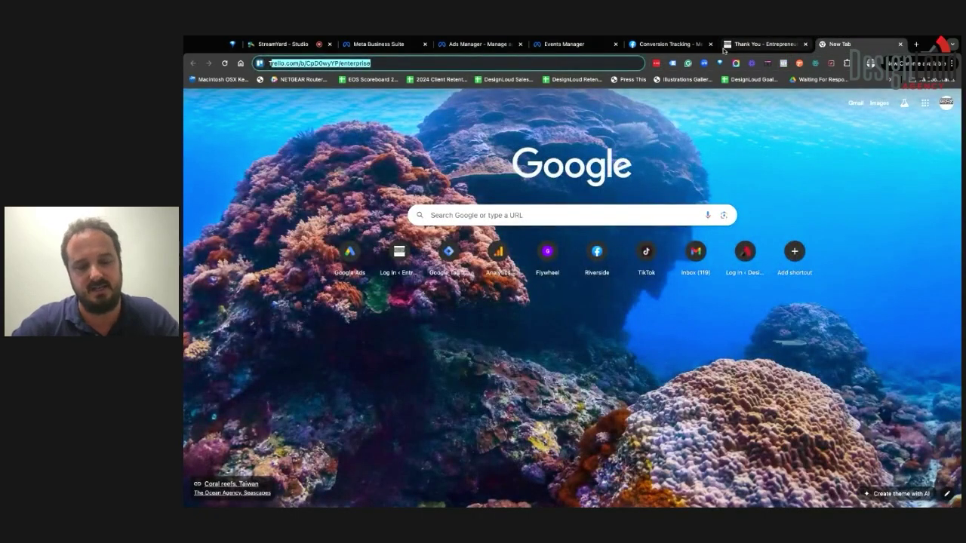
{"action": "key", "text": "BackSpace"}
{"action": "key", "text": "BackSpace"}
{"action": "type", "text": "de"}
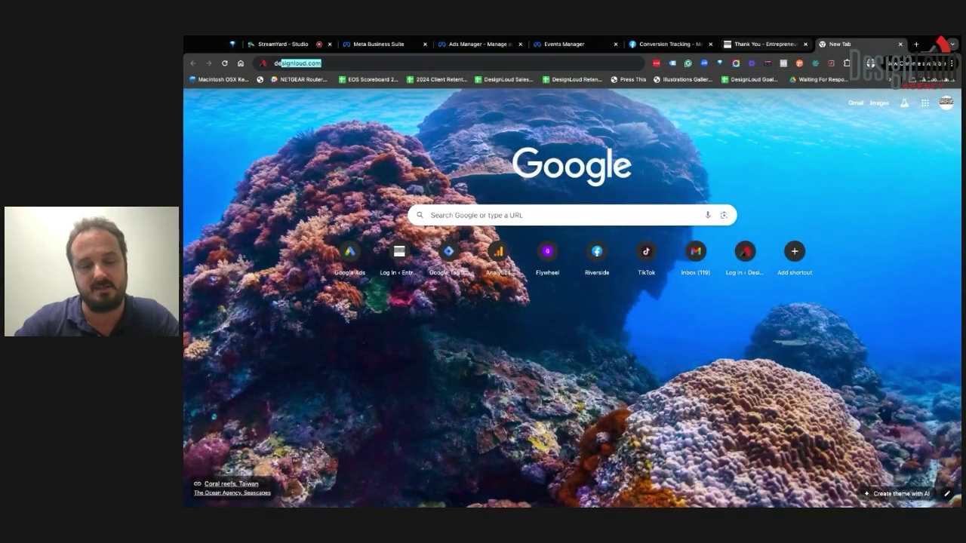
{"action": "type", "text": "signloud.com"}
{"action": "key", "text": "Return"}
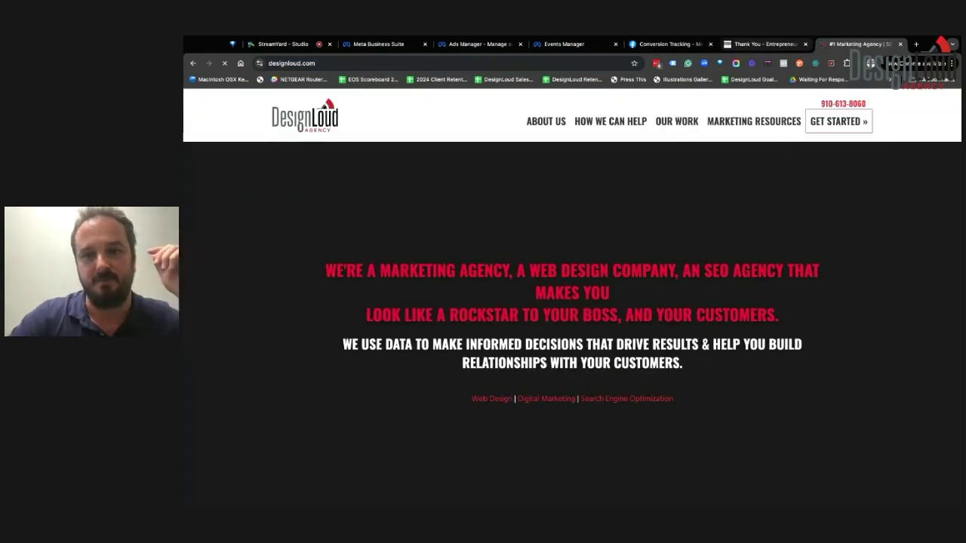
View the site's confirmation page at designloud.com/thank-you/ as an example of a Thank You page
{"action": "mouse_move", "coordinate": [755, 117]}
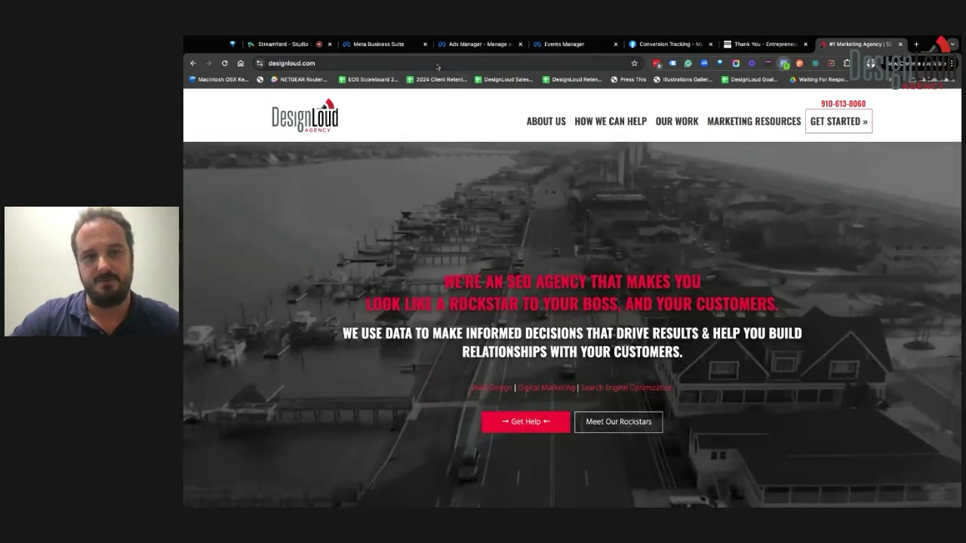
{"action": "left_click", "coordinate": [437, 64]}
{"action": "type", "text": "/thank-you/"}
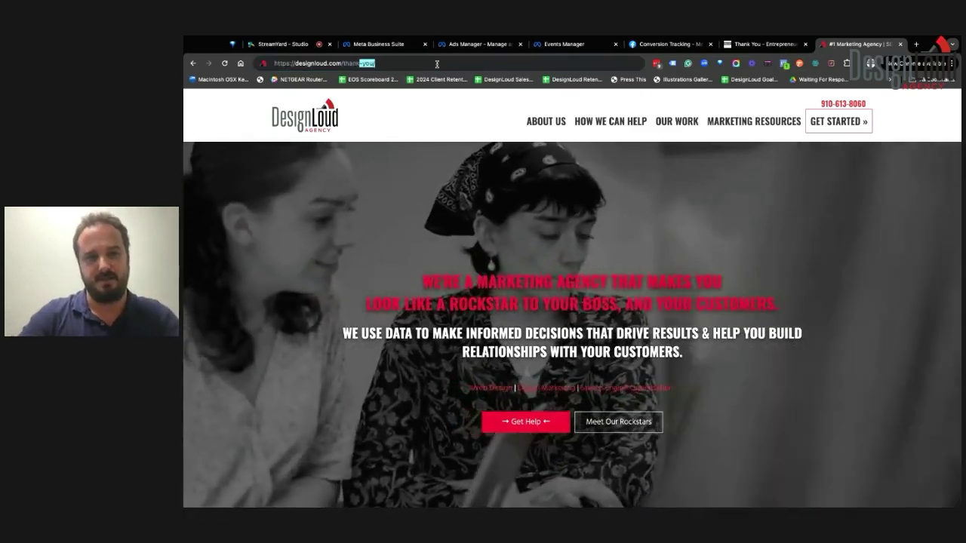
{"action": "key", "text": "Return"}
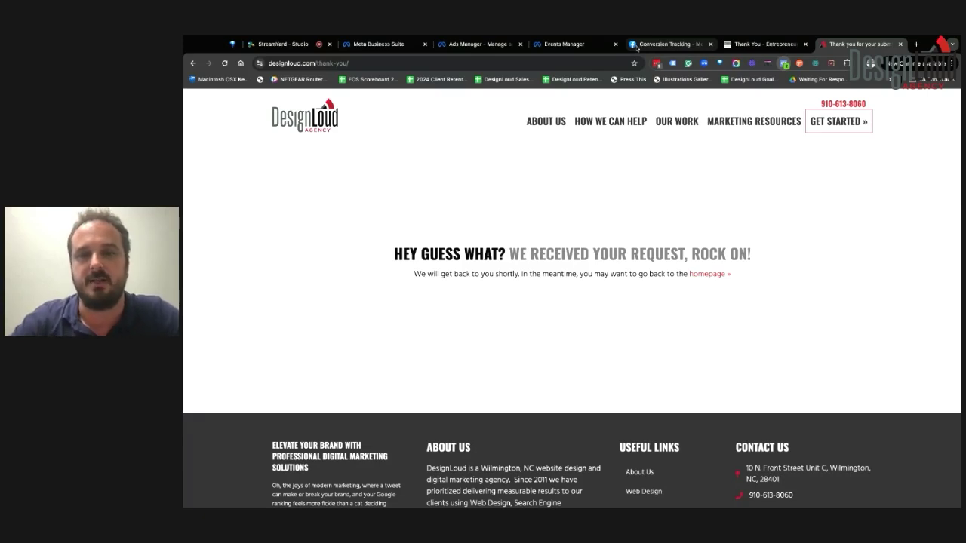
{"action": "left_click", "coordinate": [593, 47]}
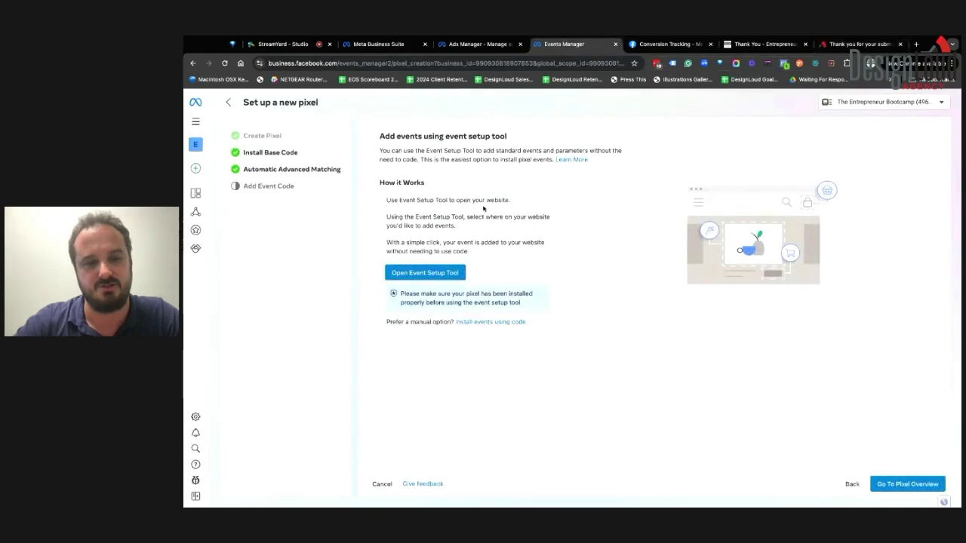
{"action": "left_click", "coordinate": [427, 273]}
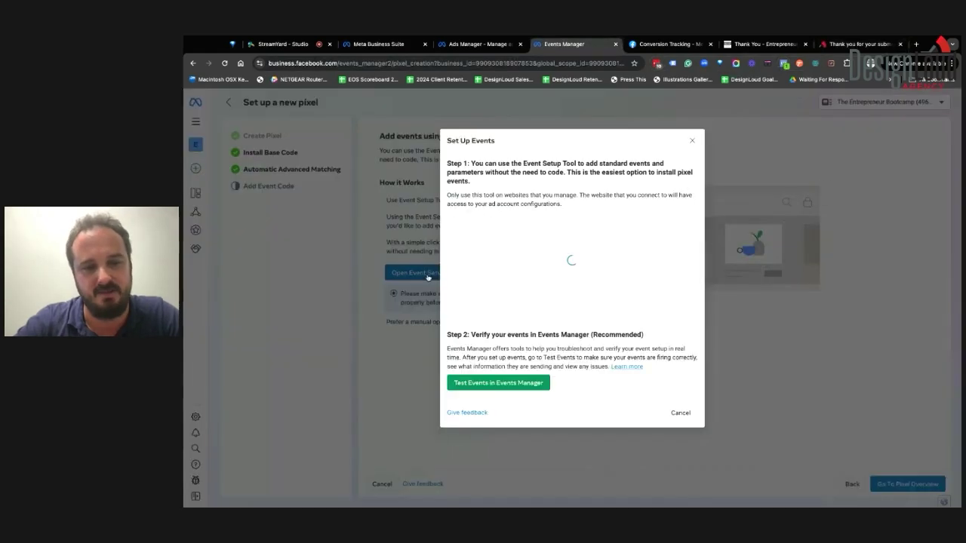
{"action": "left_click", "coordinate": [522, 256]}
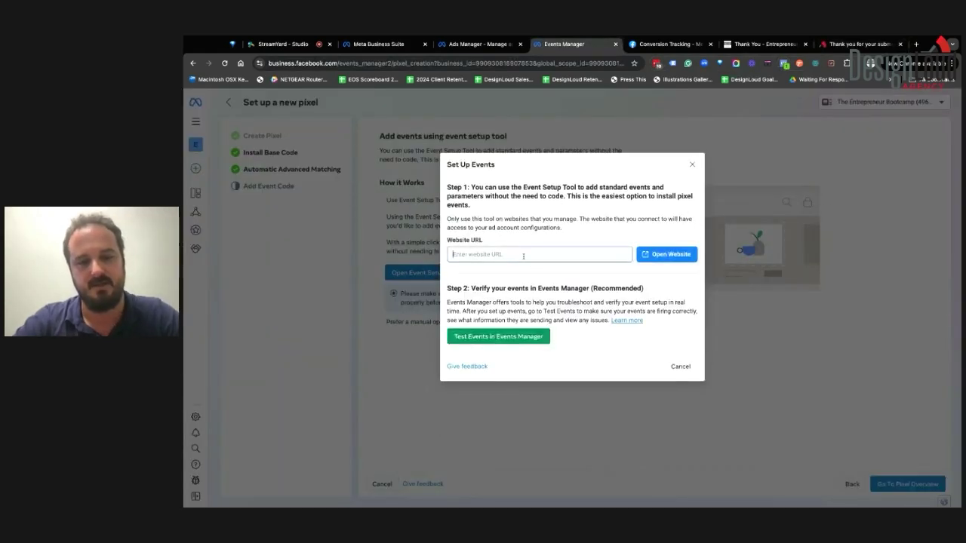
{"action": "type", "text": "https:/"}
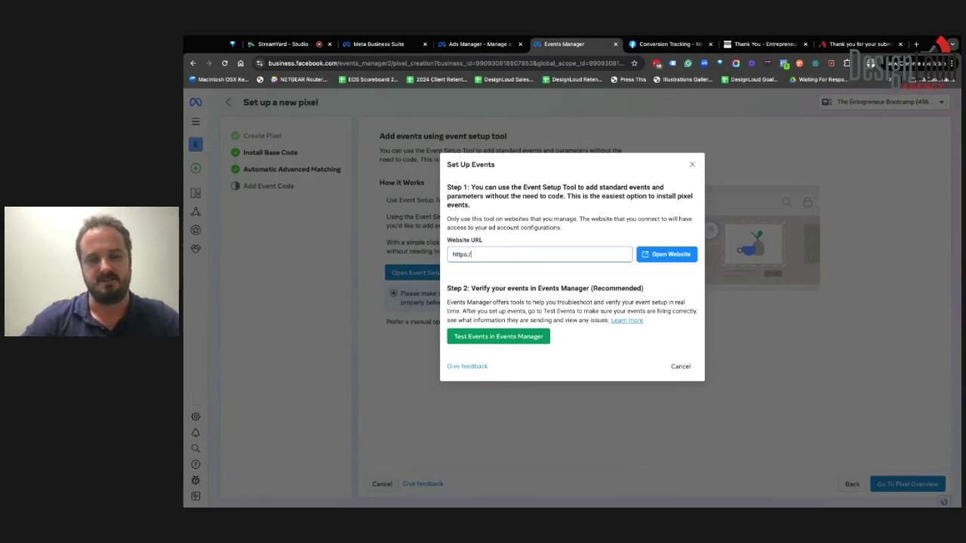
{"action": "type", "text": "/entrepreneurbootcamppodcast.com"}
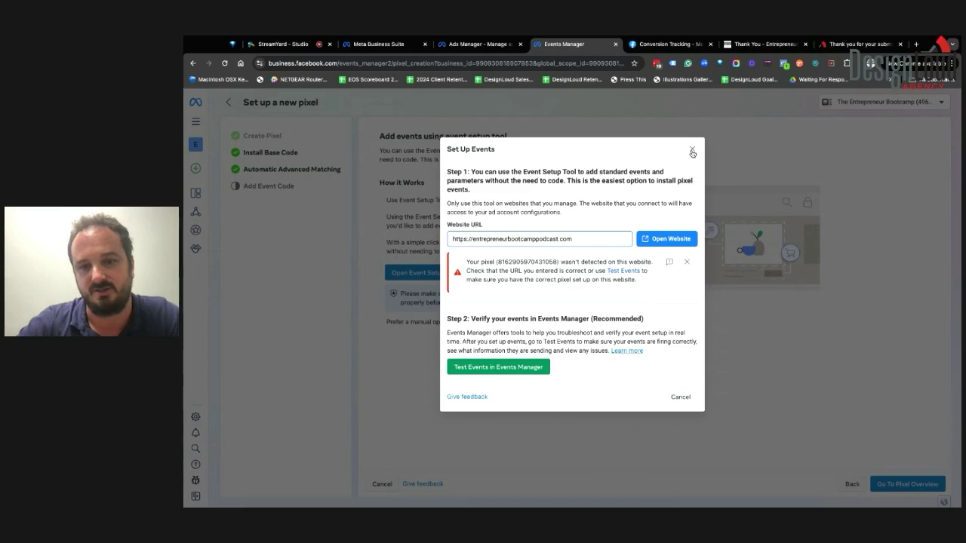
{"action": "left_click", "coordinate": [691, 151]}
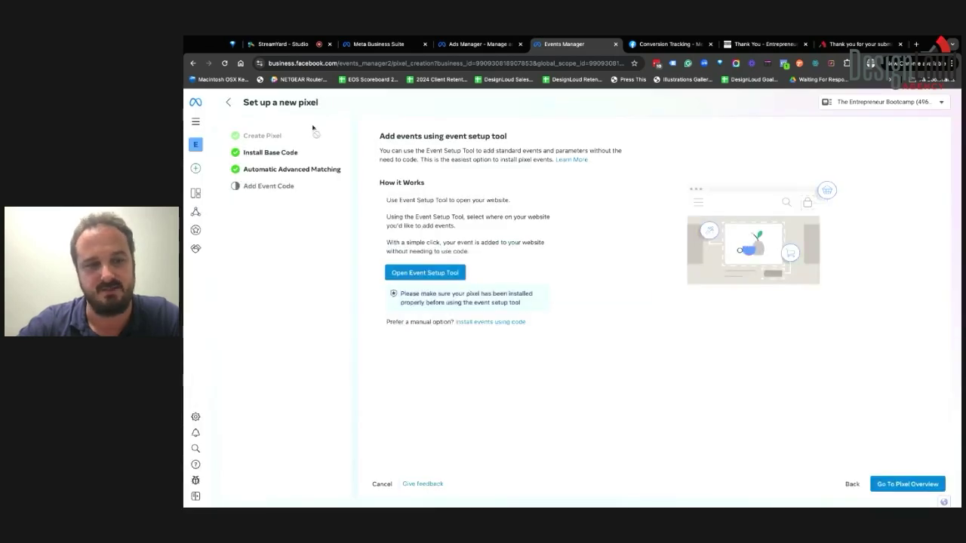
Leave the pixel setup and review the test events received by The Entrepreneur Bootcamp Podcast data source
{"action": "left_click", "coordinate": [230, 103]}
{"action": "left_click", "coordinate": [532, 46]}
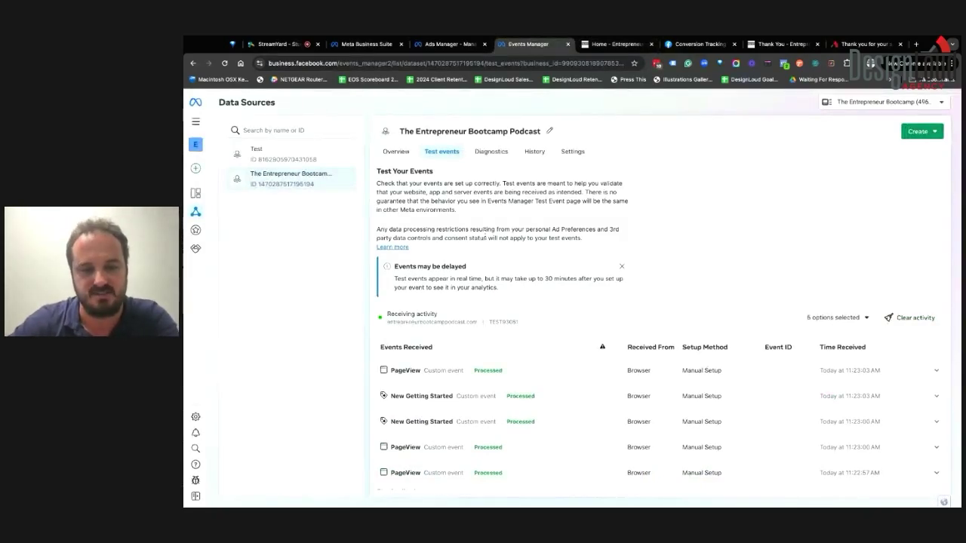
{"action": "scroll", "coordinate": [420, 358], "scroll_direction": "down", "scroll_amount": 1}
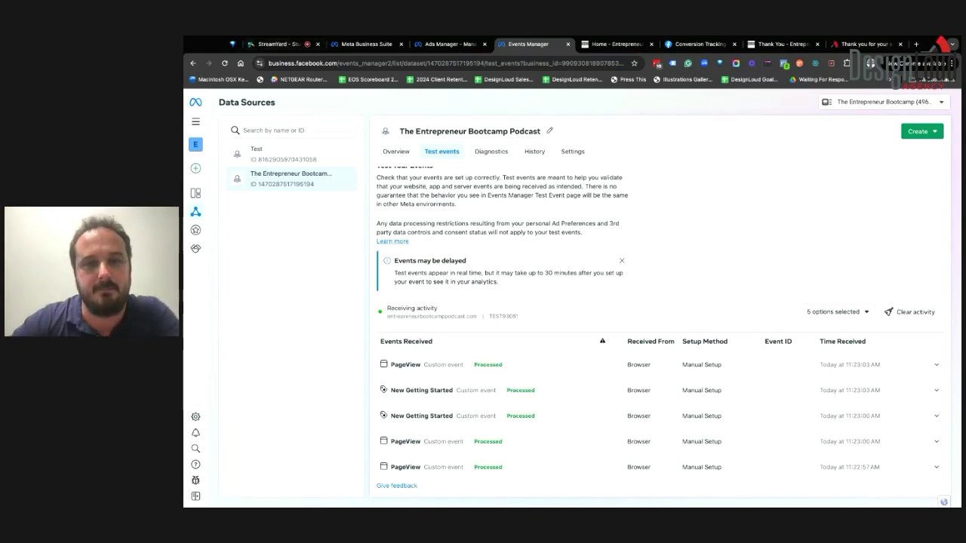
{"action": "left_click", "coordinate": [839, 45]}
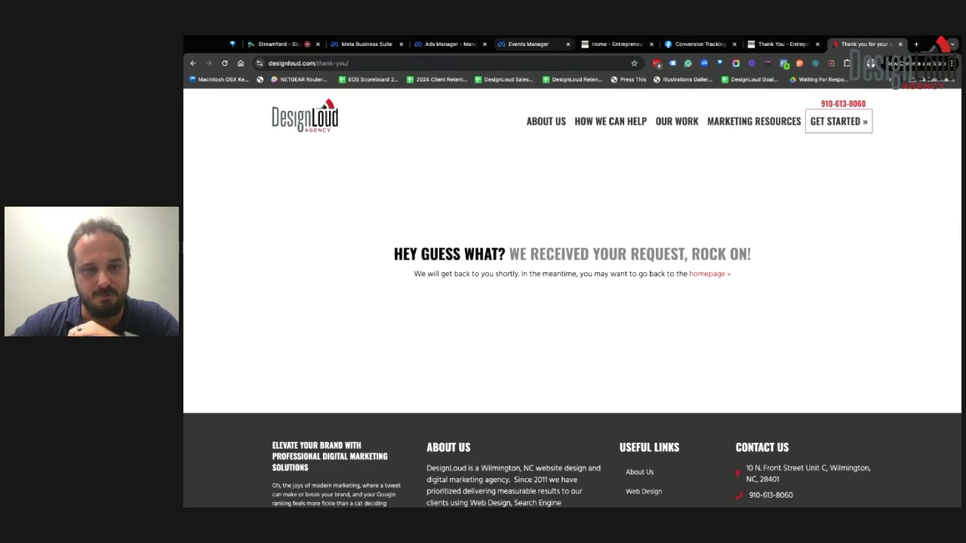
Switch to Ads Manager and bring up the Audiences page for the Entrepreneur Bootcamp ad account
{"action": "left_click", "coordinate": [451, 43]}
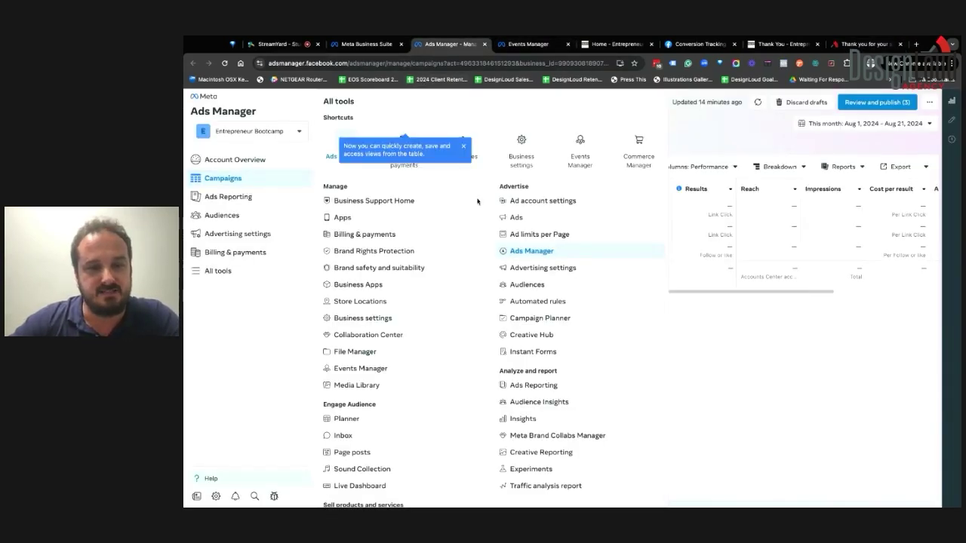
{"action": "left_click", "coordinate": [520, 286]}
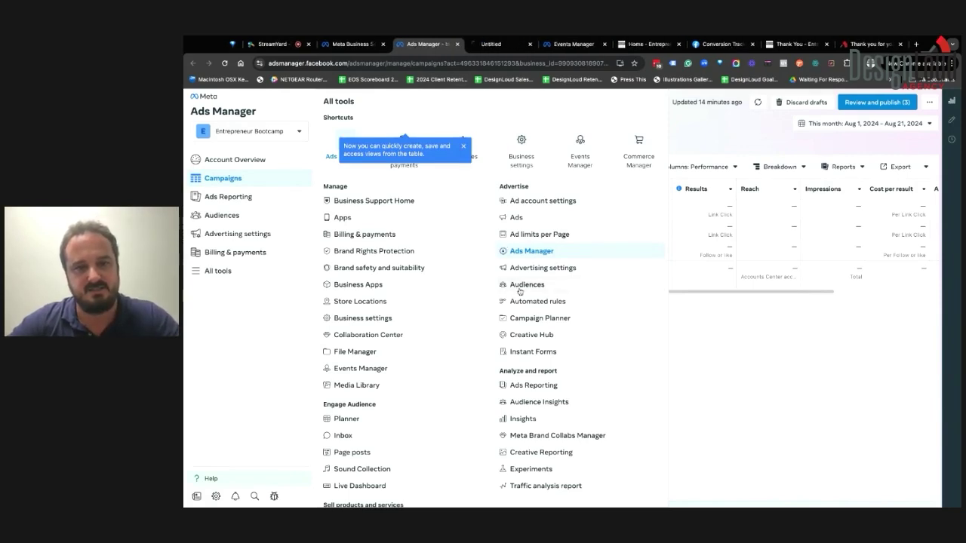
{"action": "left_click", "coordinate": [508, 48]}
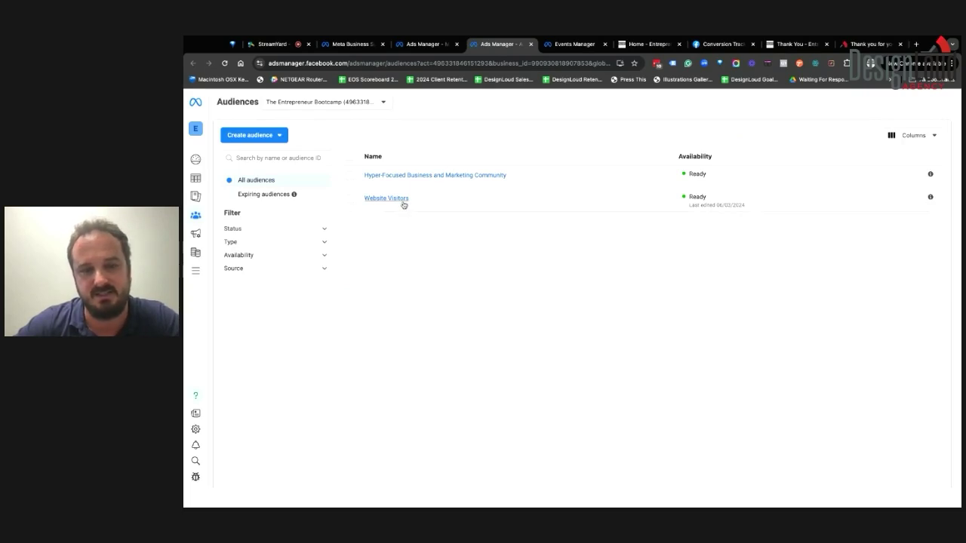
Examine the Hyper-Focused Business and Marketing Community audience's location, age, education, interests, behaviors and employer criteria
{"action": "mouse_move", "coordinate": [403, 205]}
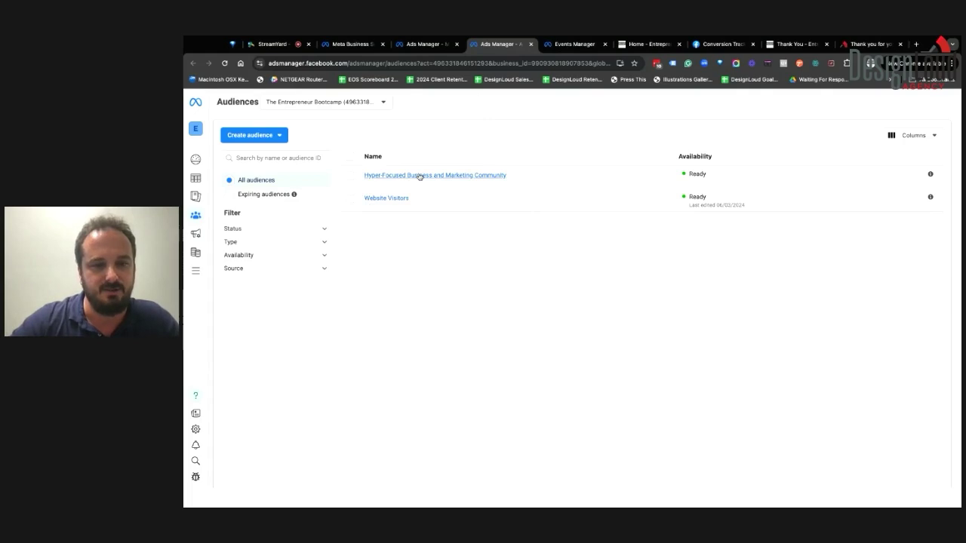
{"action": "mouse_move", "coordinate": [419, 175]}
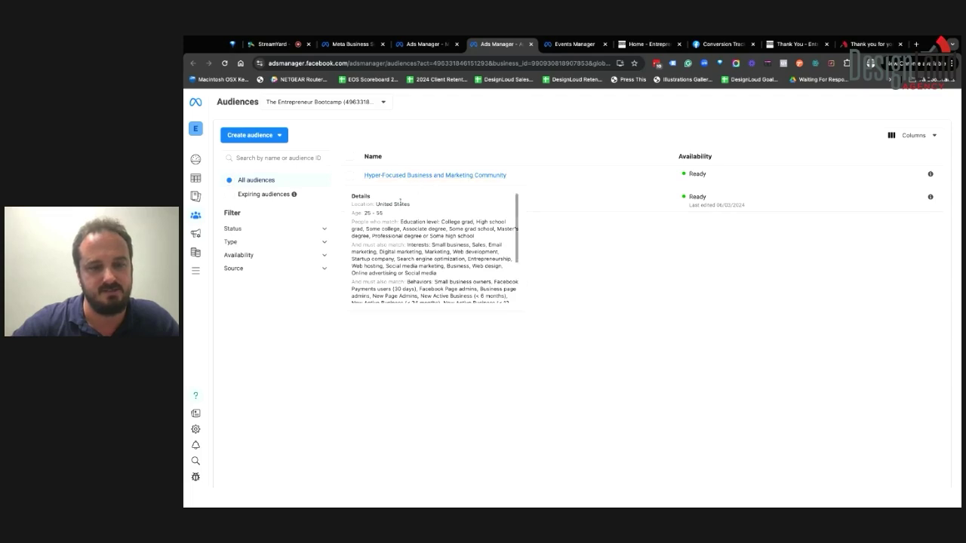
{"action": "scroll", "coordinate": [391, 211], "scroll_direction": "down", "scroll_amount": 1}
{"action": "scroll", "coordinate": [391, 211], "scroll_direction": "down", "scroll_amount": 2}
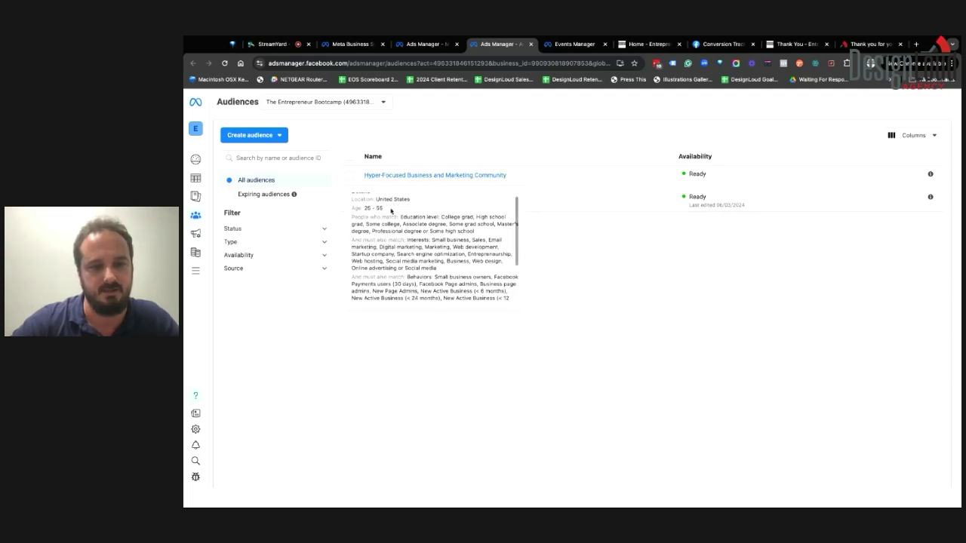
{"action": "scroll", "coordinate": [435, 249], "scroll_direction": "down", "scroll_amount": 1}
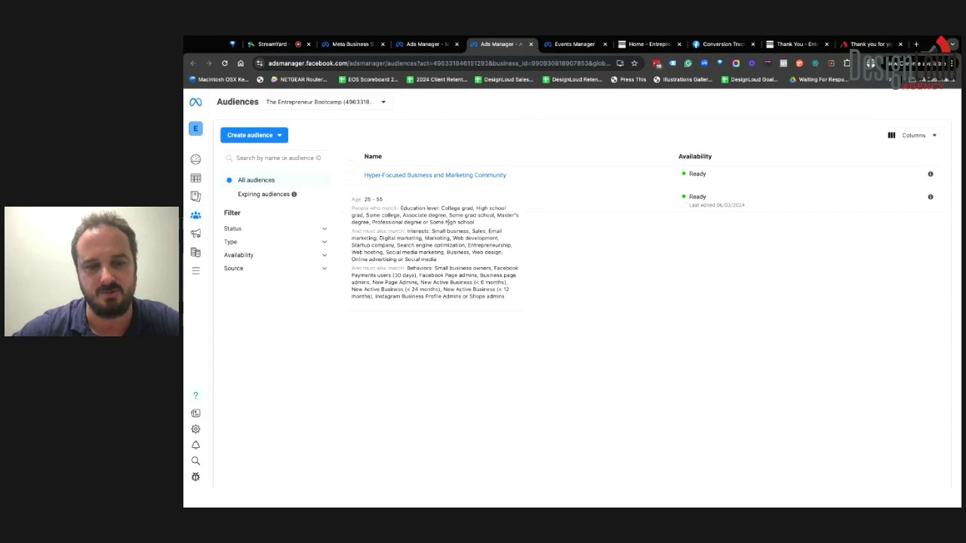
{"action": "left_click_drag", "start_coordinate": [358, 231], "coordinate": [403, 231]}
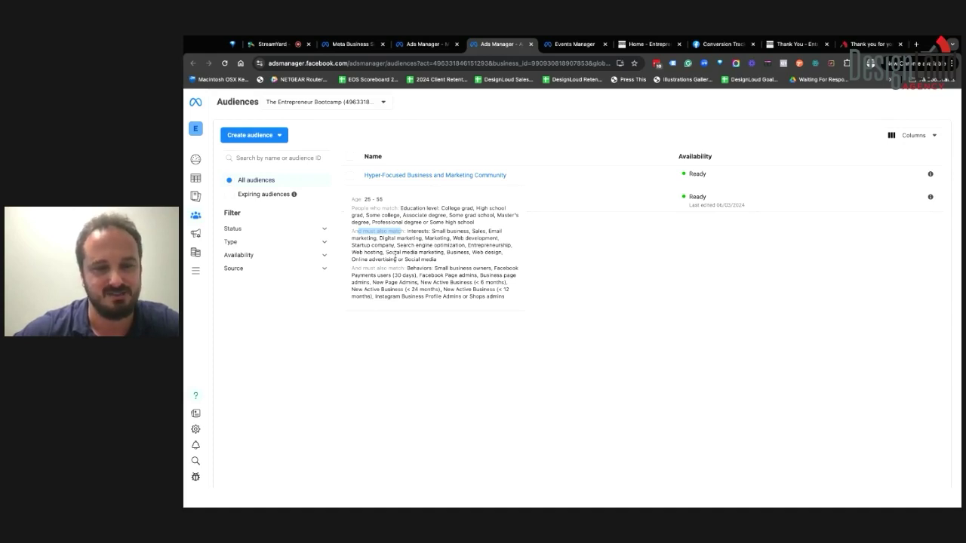
{"action": "scroll", "coordinate": [394, 258], "scroll_direction": "down", "scroll_amount": 2}
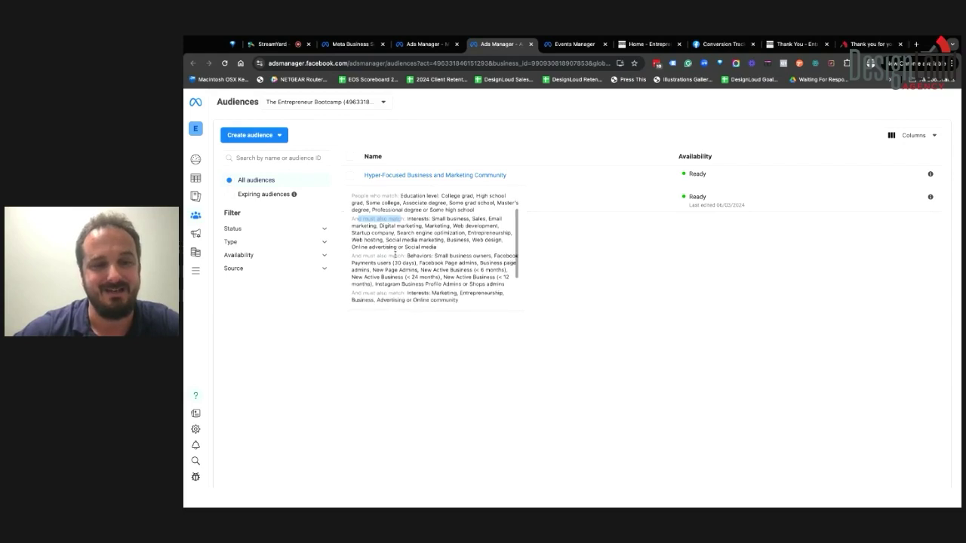
{"action": "left_click_drag", "start_coordinate": [377, 240], "coordinate": [403, 240]}
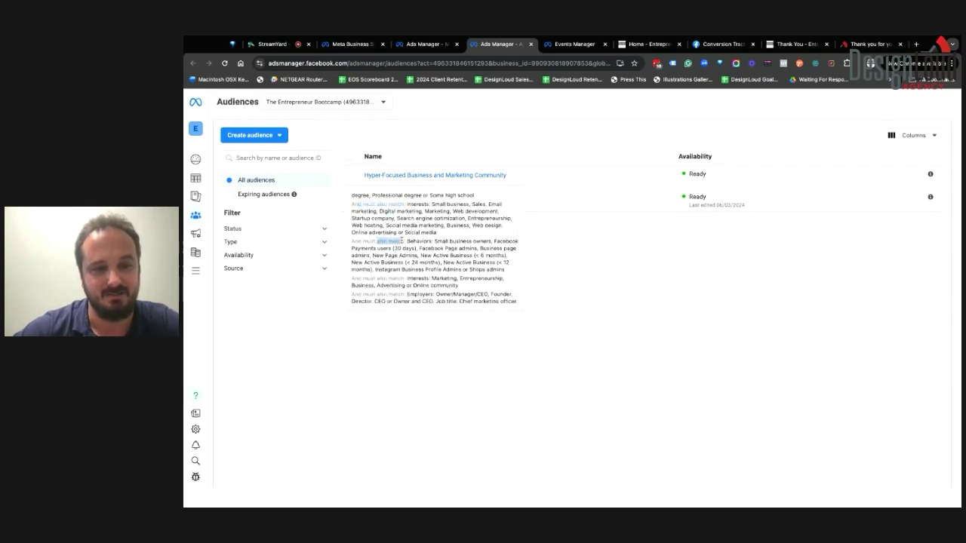
{"action": "left_click", "coordinate": [419, 240]}
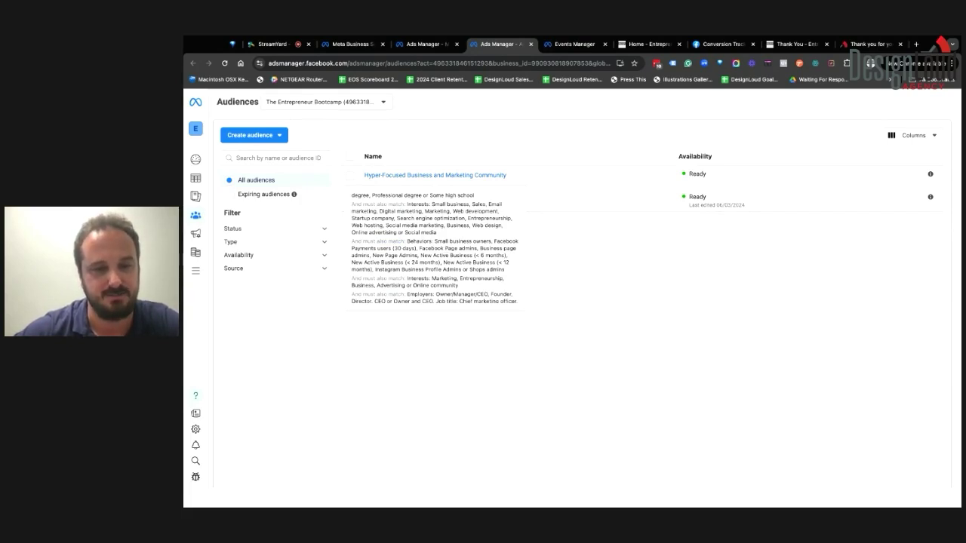
{"action": "scroll", "coordinate": [423, 247], "scroll_direction": "down", "scroll_amount": 1}
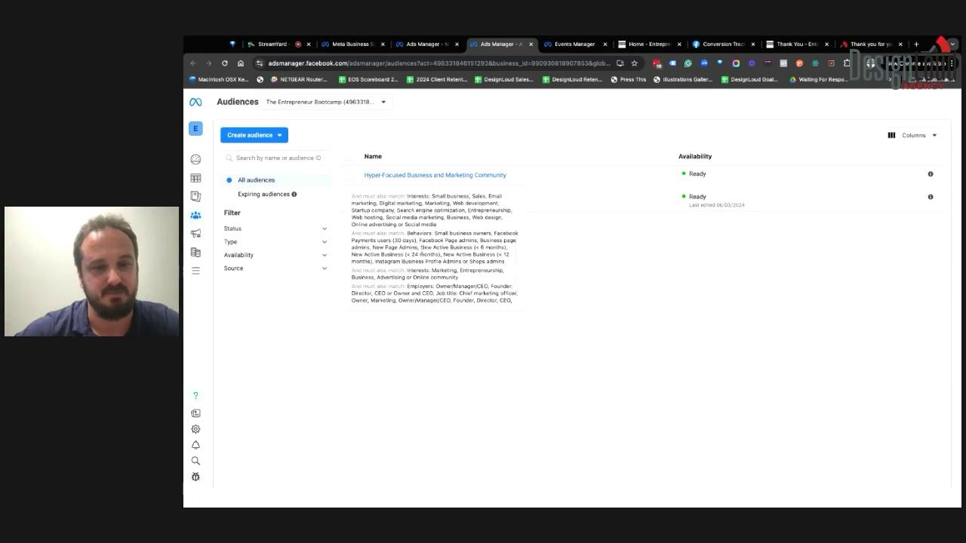
{"action": "scroll", "coordinate": [429, 249], "scroll_direction": "down", "scroll_amount": 2}
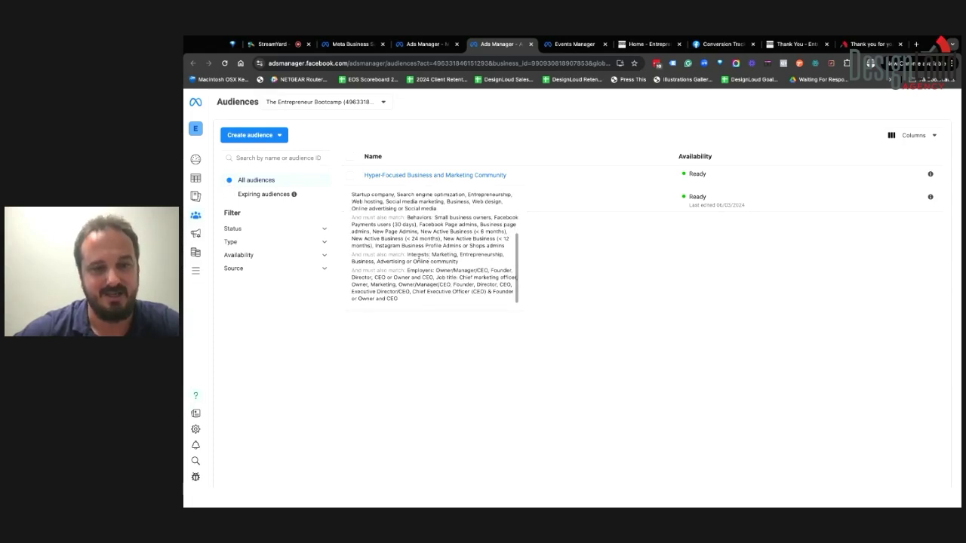
{"action": "left_click_drag", "start_coordinate": [410, 256], "coordinate": [457, 256]}
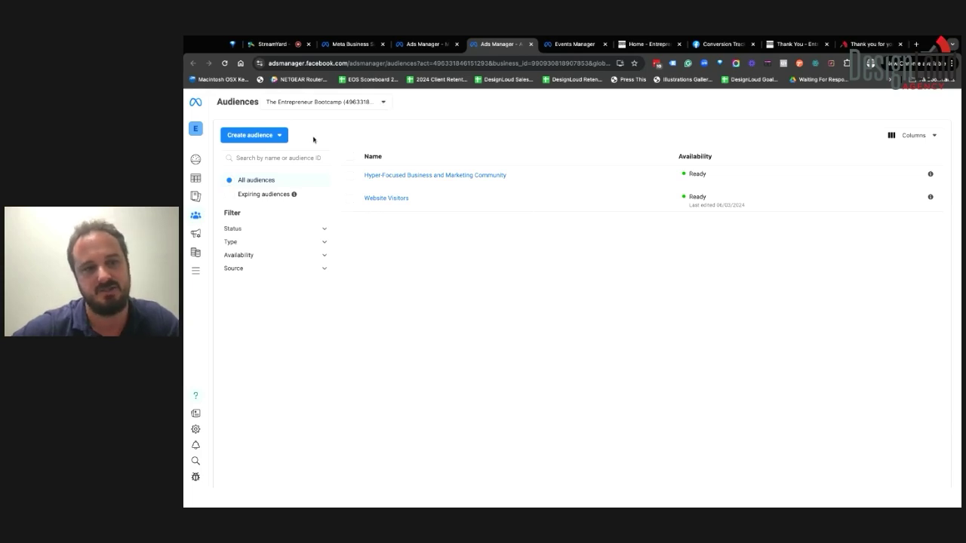
Start a custom audience based on website activity and set its source to The Entrepreneur Bootcamp Podcast
{"action": "left_click", "coordinate": [267, 140]}
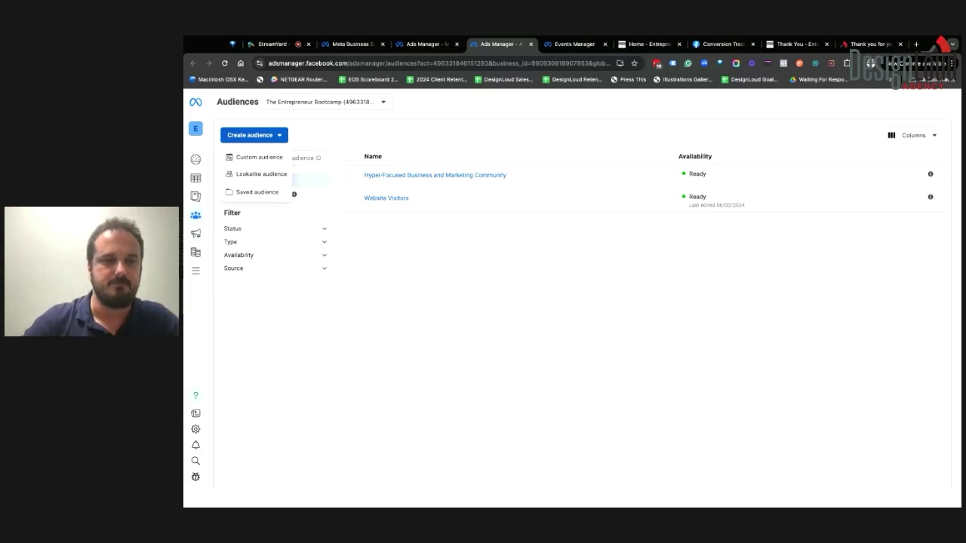
{"action": "left_click", "coordinate": [256, 161]}
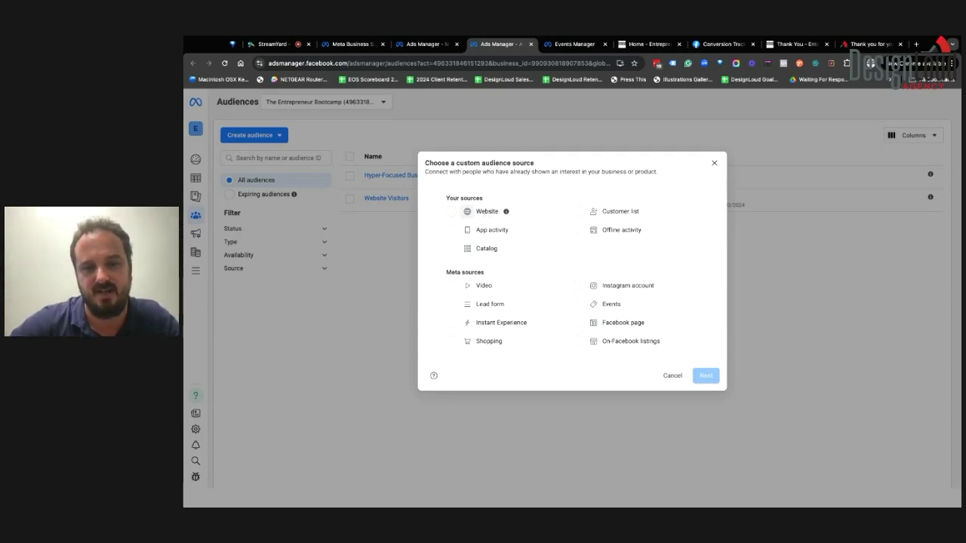
{"action": "left_click", "coordinate": [485, 216]}
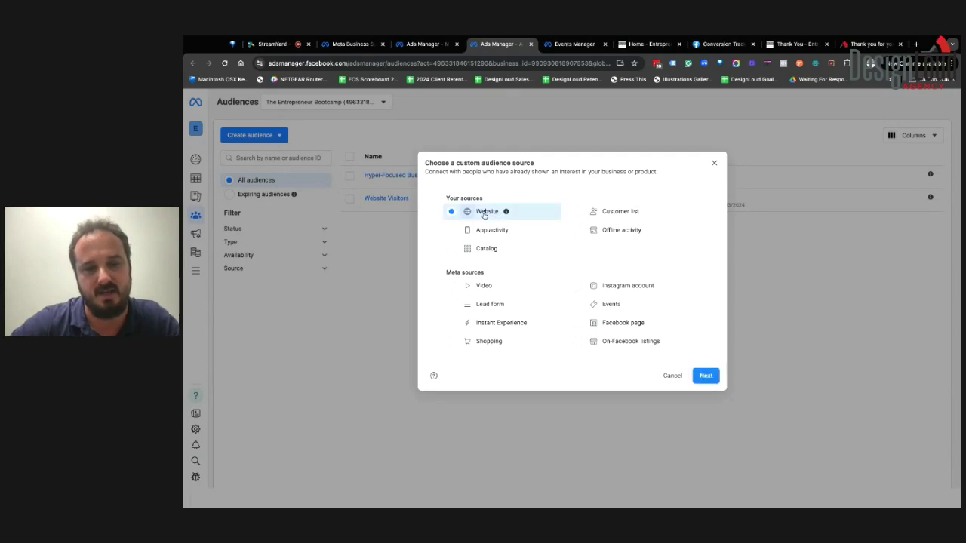
{"action": "left_click", "coordinate": [702, 375]}
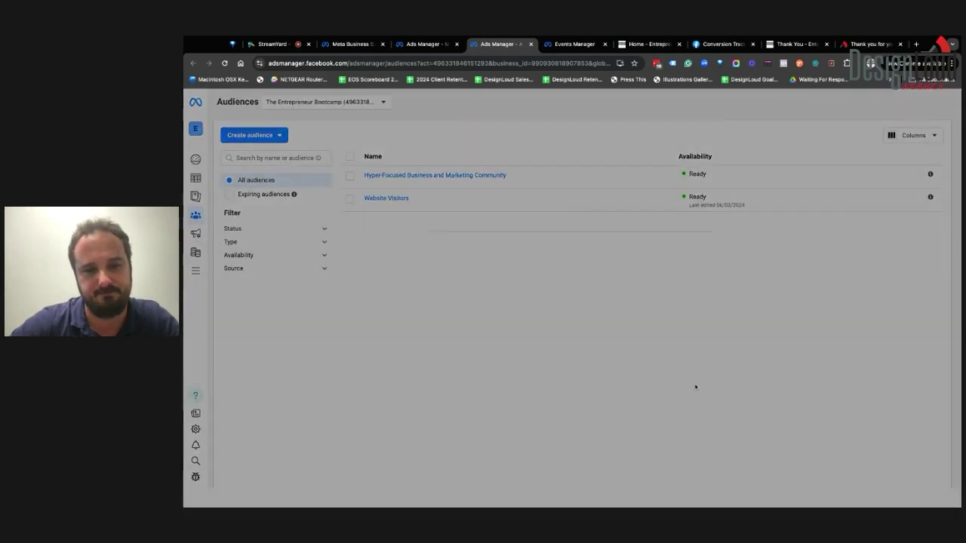
{"action": "left_click", "coordinate": [545, 209]}
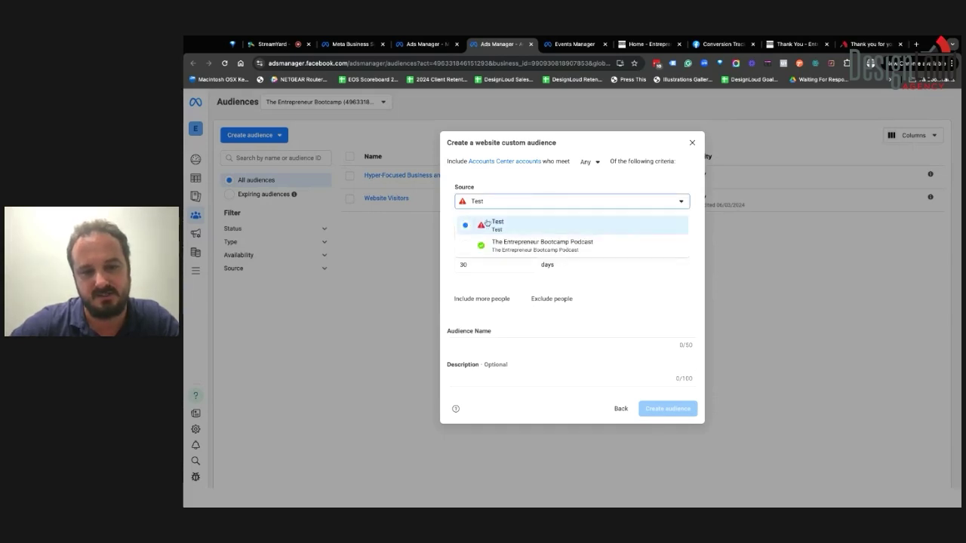
{"action": "left_click", "coordinate": [528, 243]}
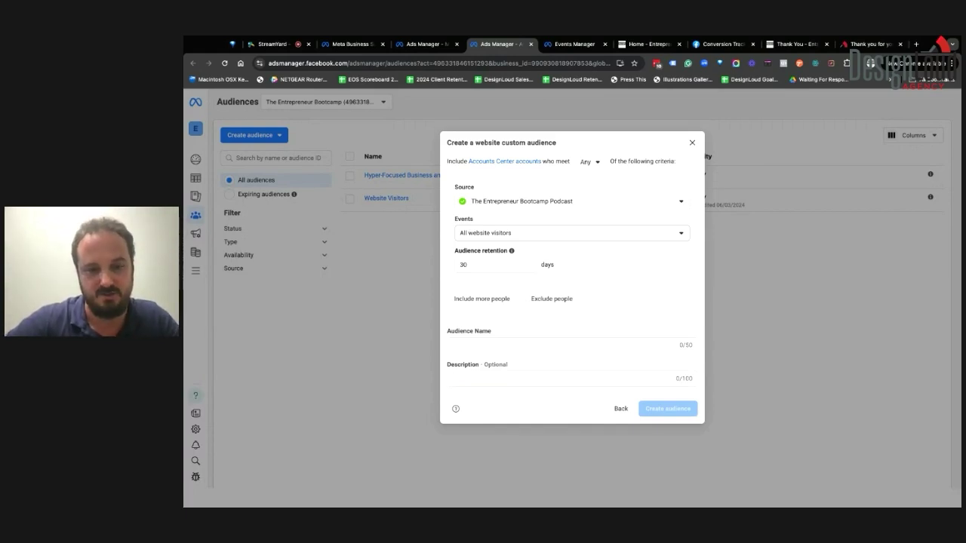
Set the custom audience's event to people who visited specific web pages
{"action": "left_click", "coordinate": [571, 232]}
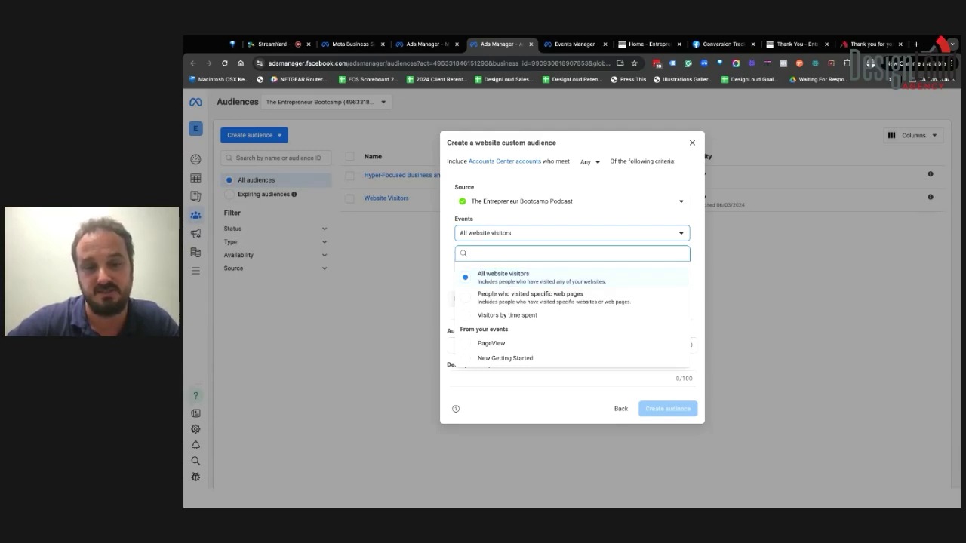
{"action": "left_click", "coordinate": [493, 300]}
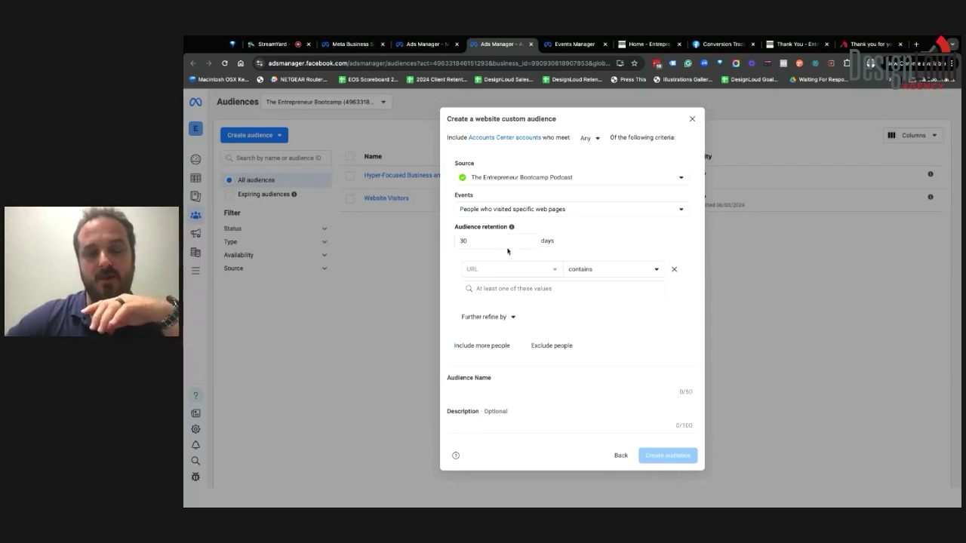
{"action": "left_click", "coordinate": [512, 289]}
{"action": "left_click", "coordinate": [495, 237]}
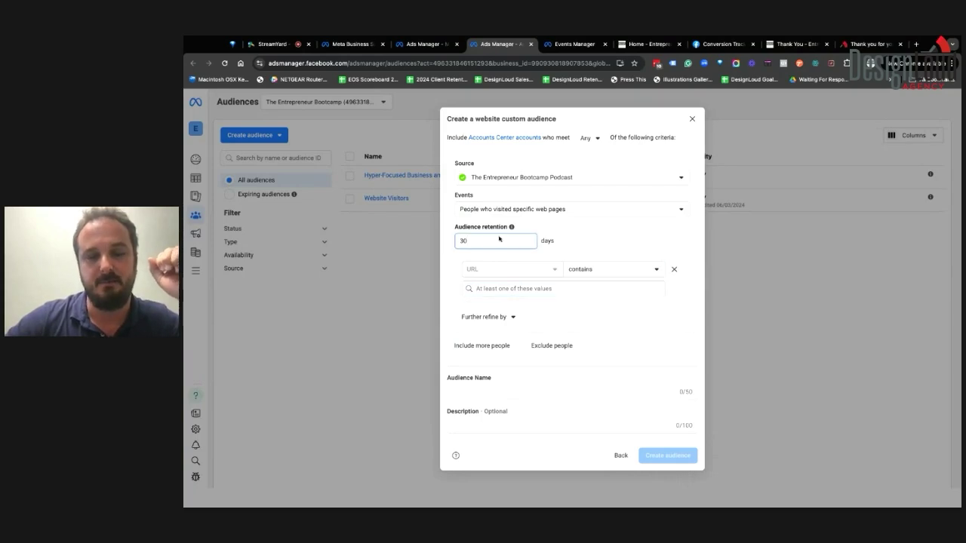
Get the Episodes page link from the Entrepreneur Bootcamp Podcast home page and return to the custom audience form in Ads Manager
{"action": "left_click", "coordinate": [510, 289]}
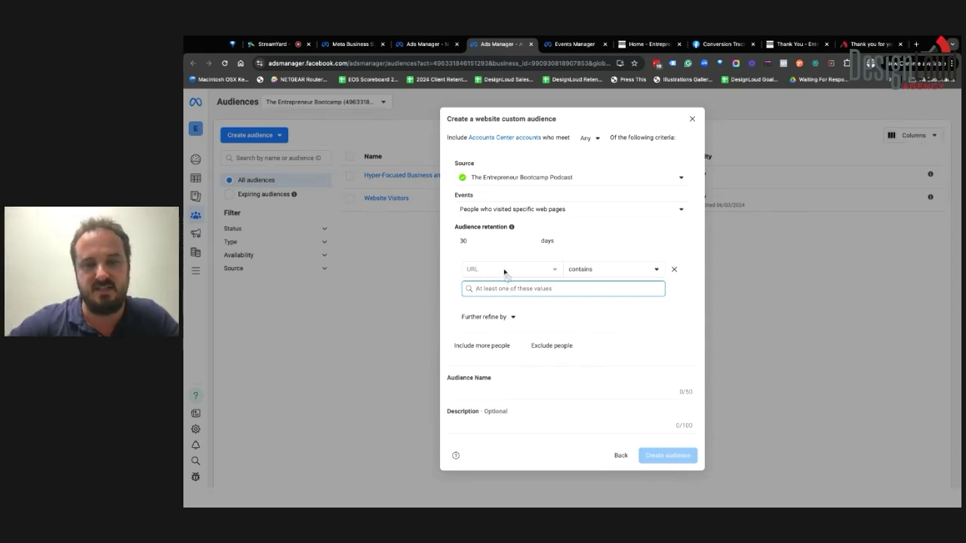
{"action": "left_click", "coordinate": [786, 45]}
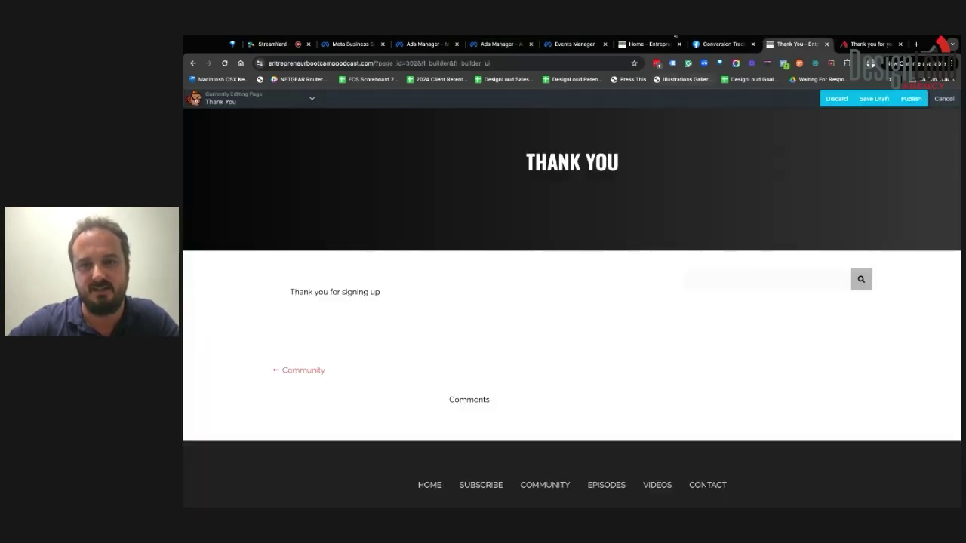
{"action": "left_click", "coordinate": [650, 44]}
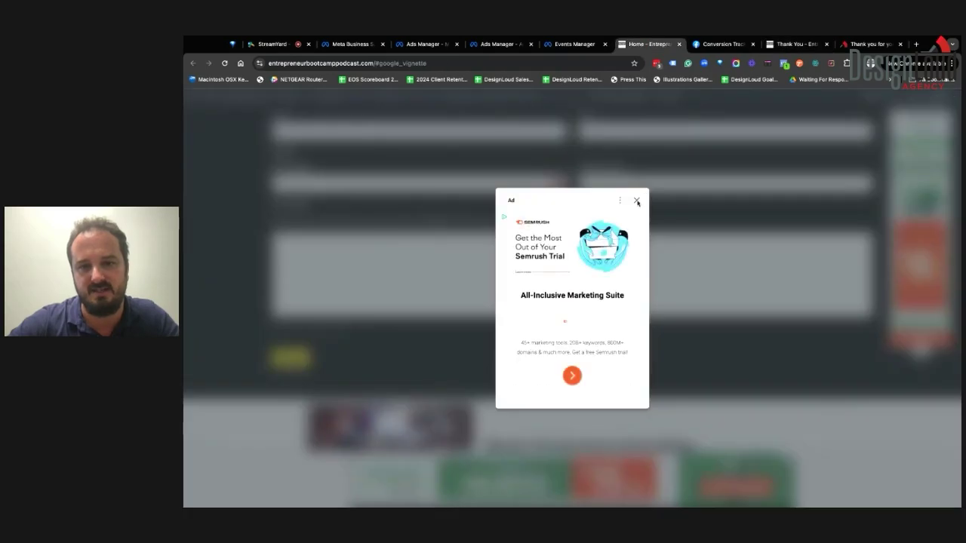
{"action": "left_click", "coordinate": [638, 201]}
{"action": "scroll", "coordinate": [668, 117], "scroll_direction": "up", "scroll_amount": 15}
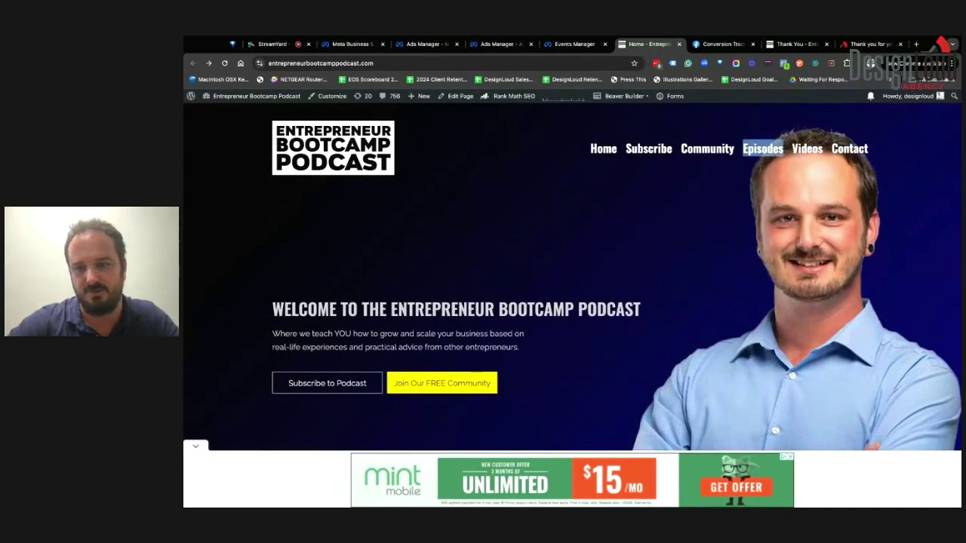
{"action": "left_click", "coordinate": [558, 46]}
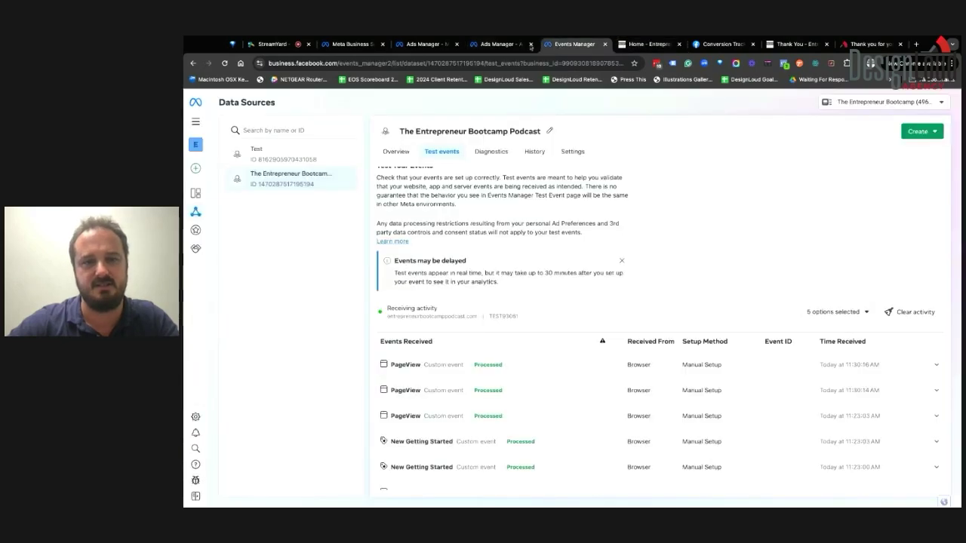
{"action": "left_click", "coordinate": [498, 45]}
Enter the Episodes page address as the URL condition, shorten it to "episodes", and add that as the contained value
{"action": "type", "text": "https://entrepreneurbootcamppodcast.com/episodes/"}
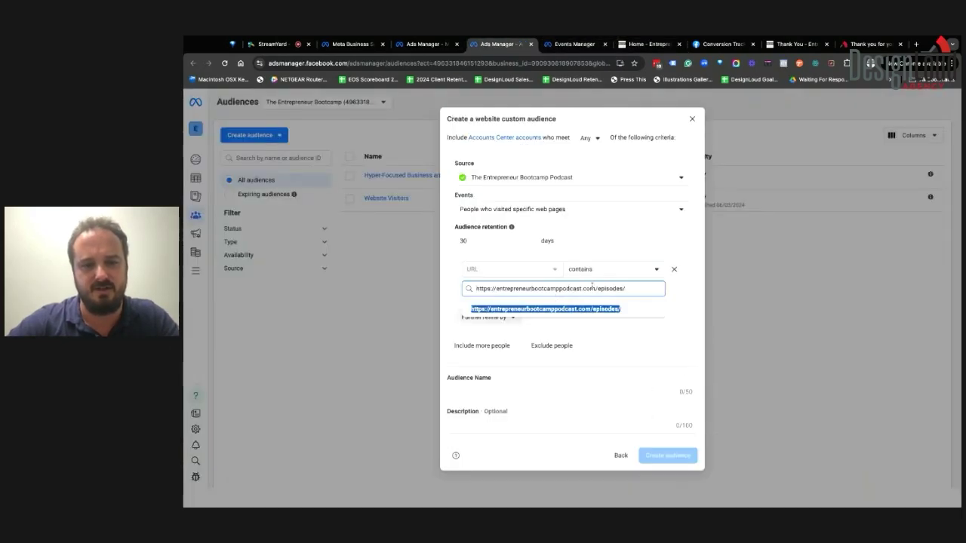
{"action": "left_click_drag", "start_coordinate": [597, 289], "coordinate": [476, 288]}
{"action": "key", "text": "BackSpace"}
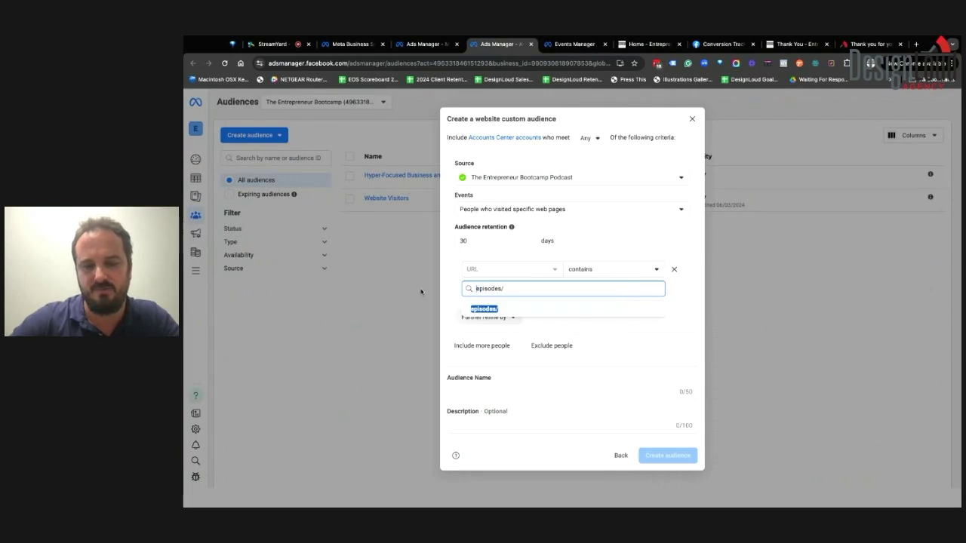
{"action": "key", "text": "BackSpace"}
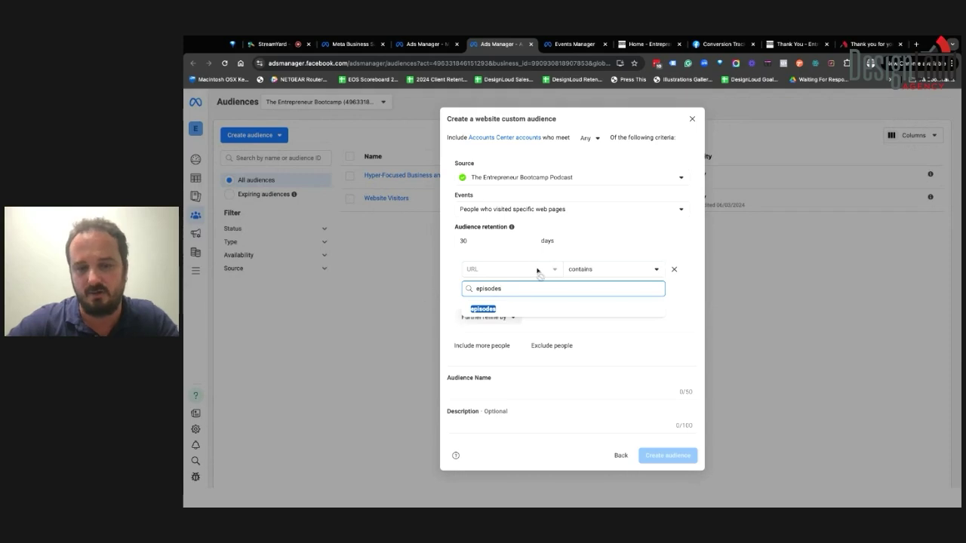
{"action": "left_click", "coordinate": [514, 311]}
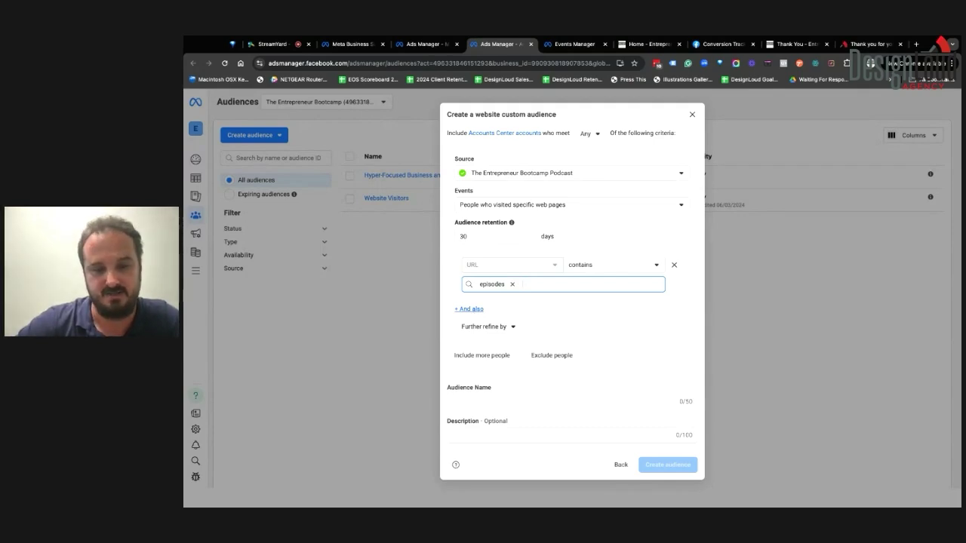
Try an extra condition requiring the same URL to also contain "about", and remove it
{"action": "left_click", "coordinate": [472, 310]}
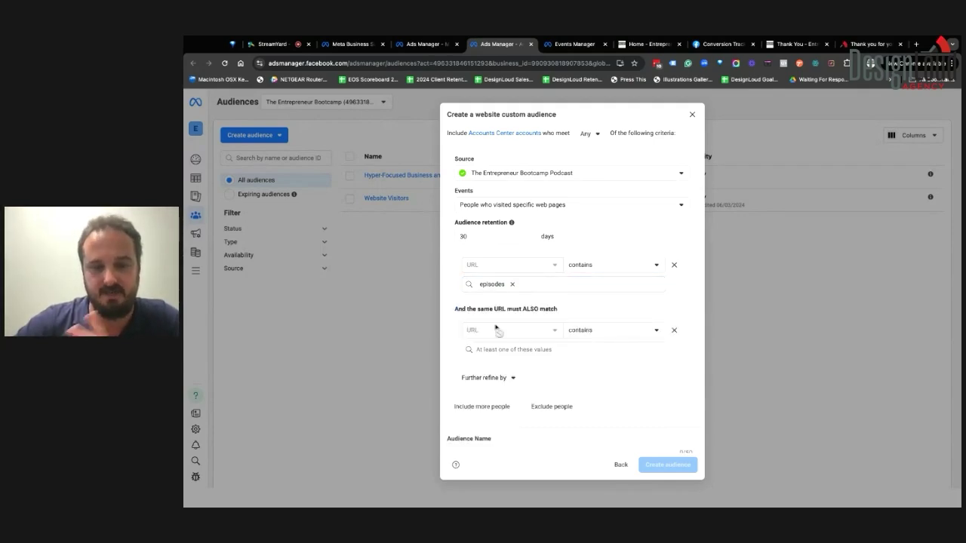
{"action": "left_click", "coordinate": [567, 350]}
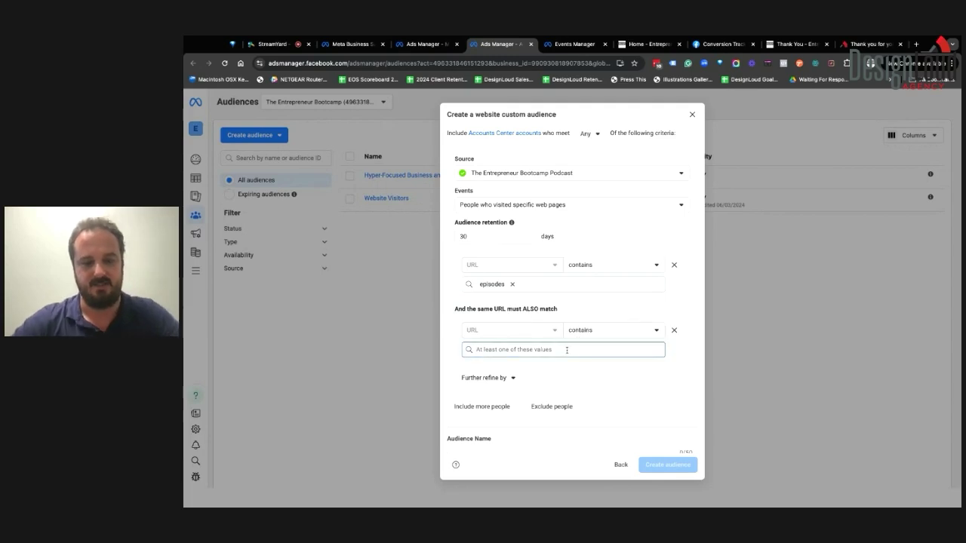
{"action": "type", "text": "about"}
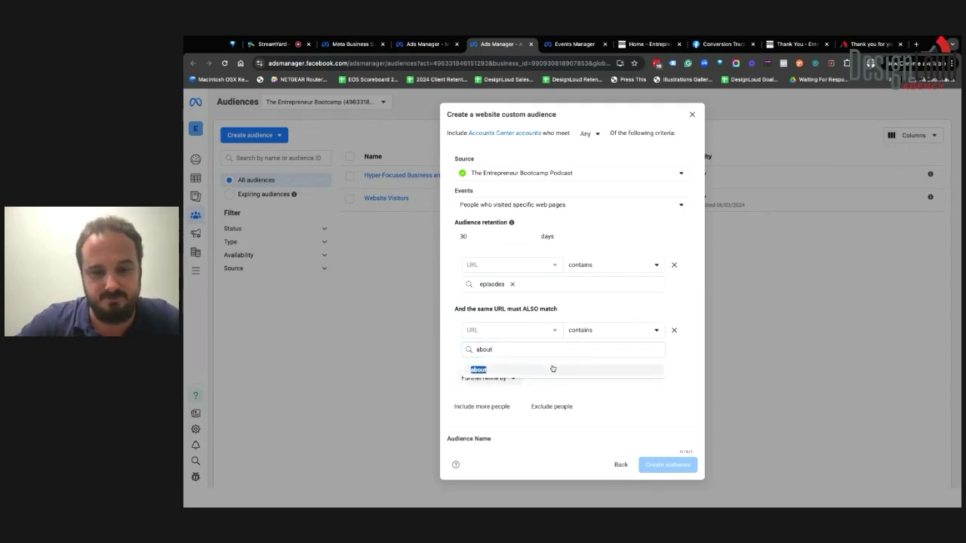
{"action": "left_click", "coordinate": [553, 368]}
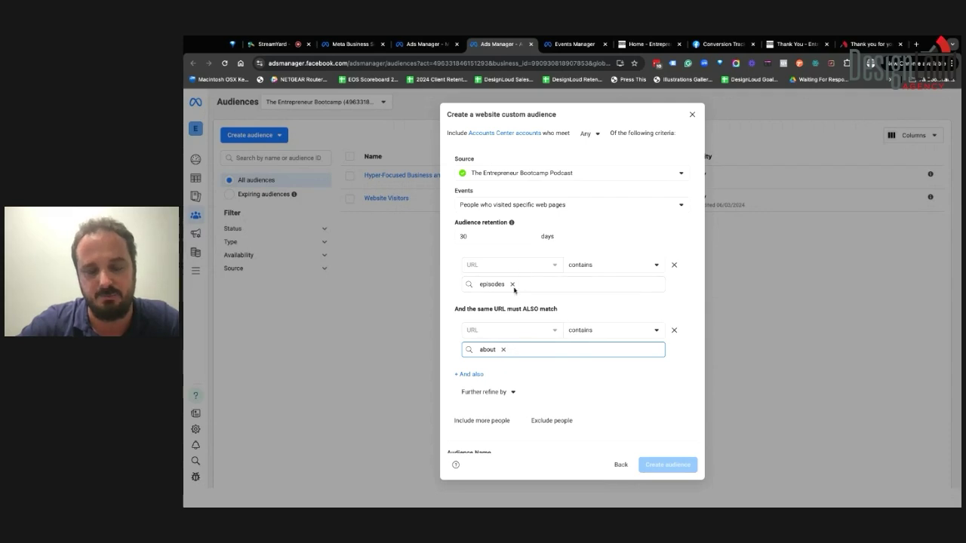
{"action": "left_click", "coordinate": [675, 332]}
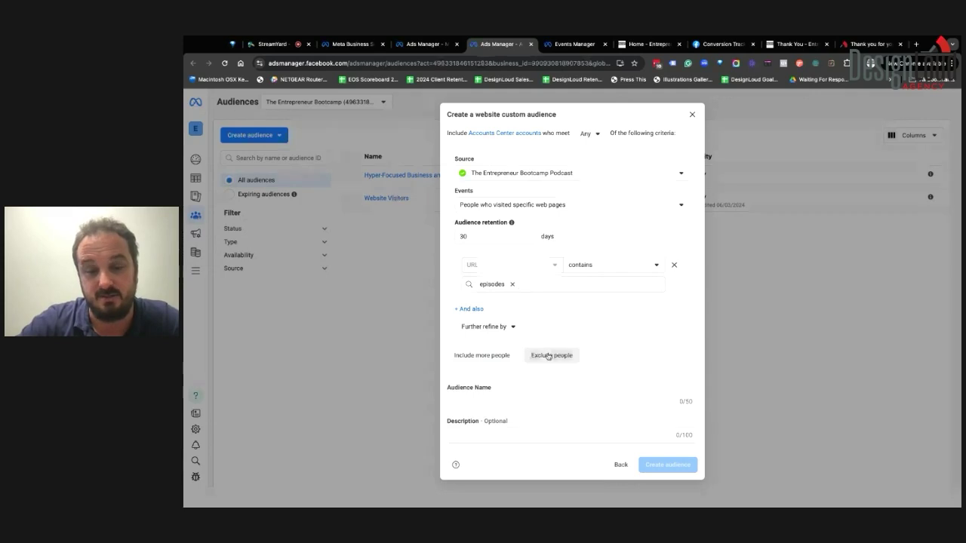
Add an exclusion group to the website custom audience
{"action": "left_click", "coordinate": [549, 355]}
{"action": "scroll", "coordinate": [489, 414], "scroll_direction": "down", "scroll_amount": 3}
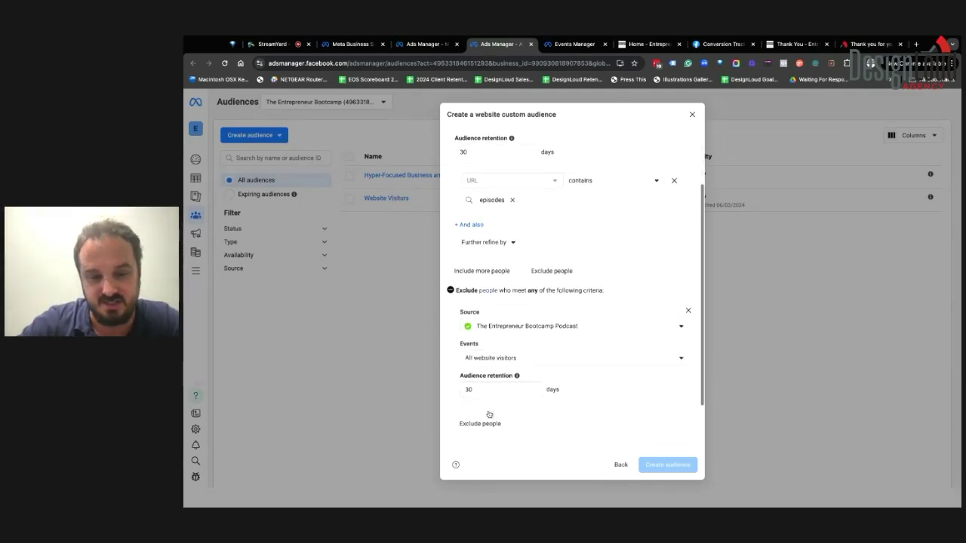
{"action": "scroll", "coordinate": [488, 408], "scroll_direction": "down", "scroll_amount": 1}
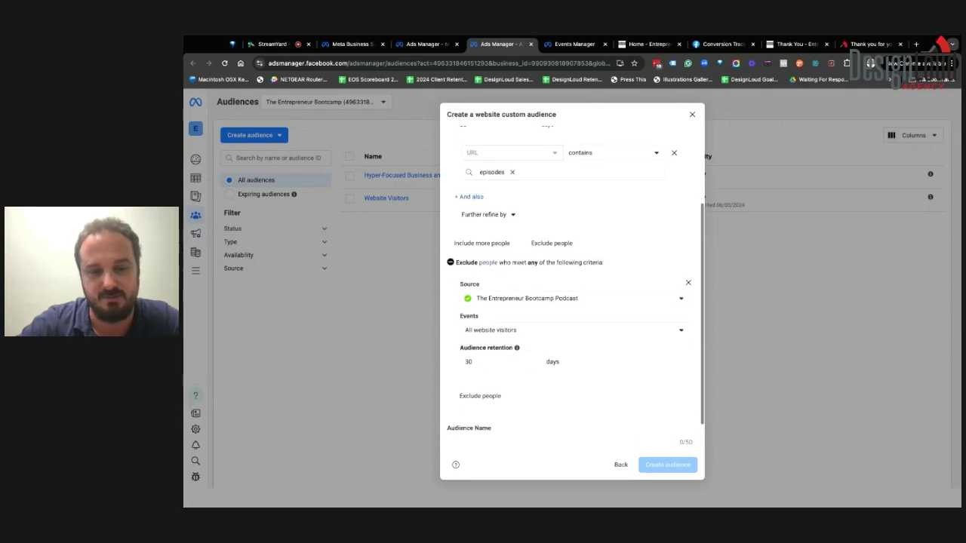
Try adding a second exclusion group with an Or condition, and remove it
{"action": "left_click", "coordinate": [484, 398]}
{"action": "scroll", "coordinate": [494, 408], "scroll_direction": "down", "scroll_amount": 1}
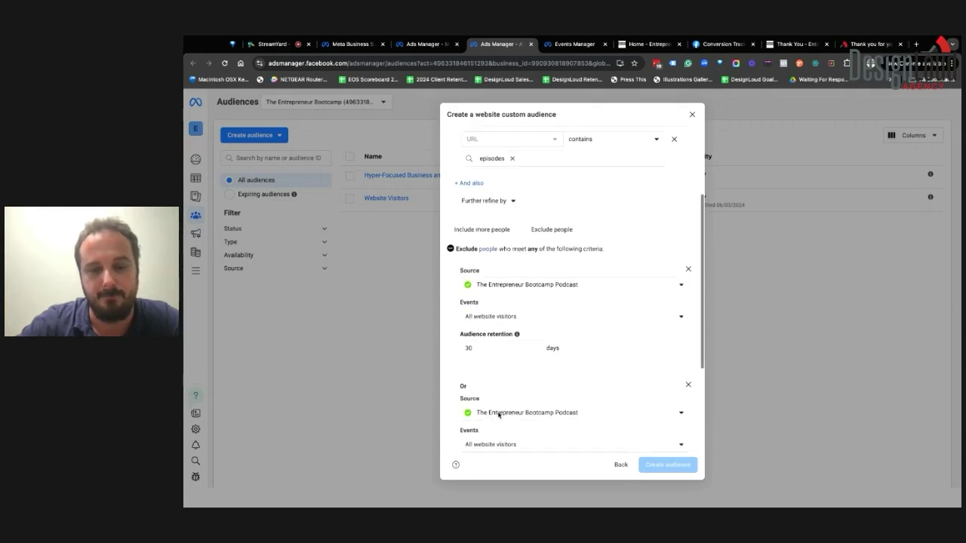
{"action": "scroll", "coordinate": [498, 415], "scroll_direction": "down", "scroll_amount": 1}
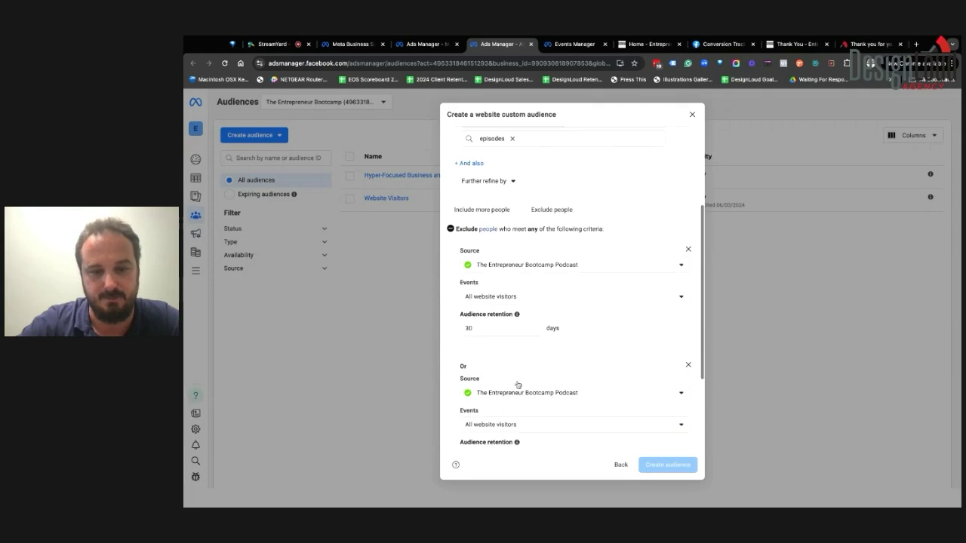
{"action": "left_click", "coordinate": [688, 365]}
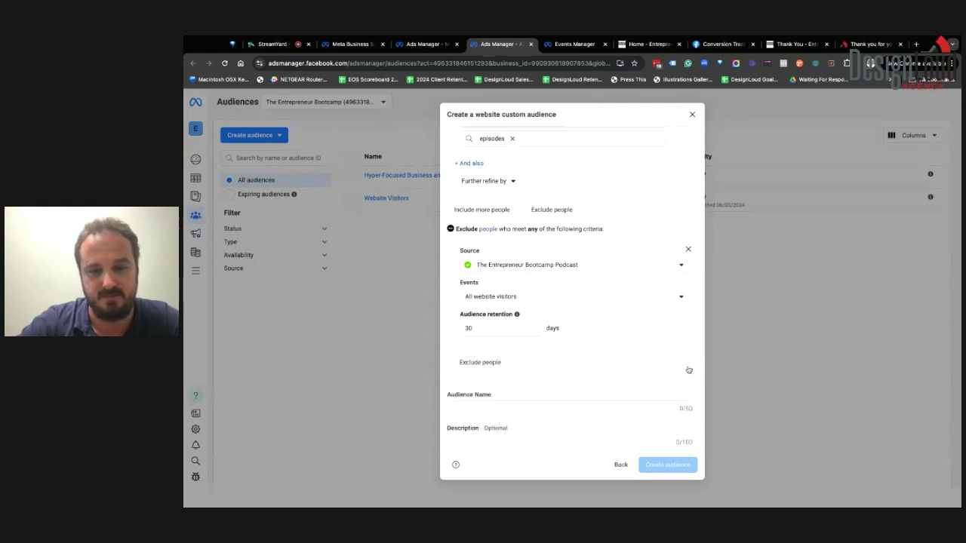
Set the exclusion to people who visited specific web pages whose URL contains "thank-you"
{"action": "left_click", "coordinate": [659, 301]}
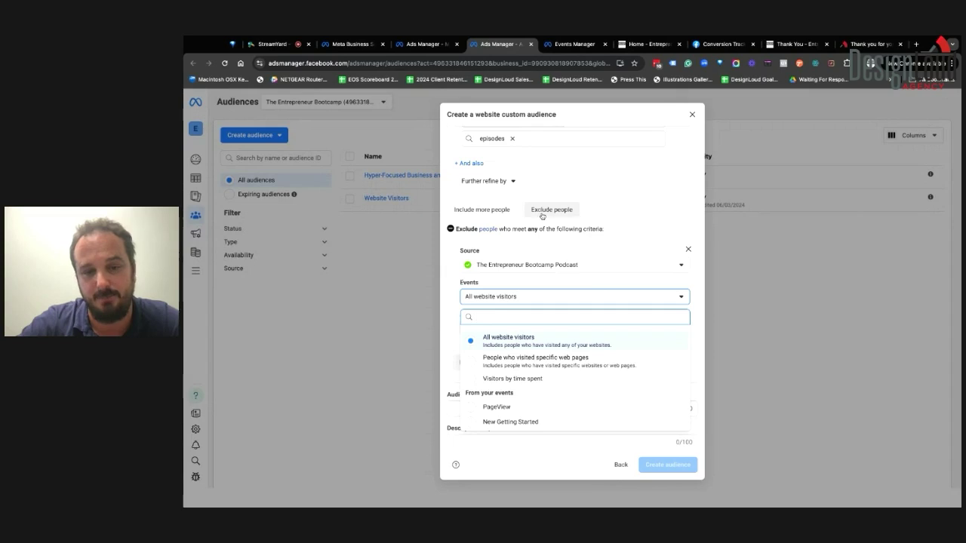
{"action": "left_click", "coordinate": [503, 362]}
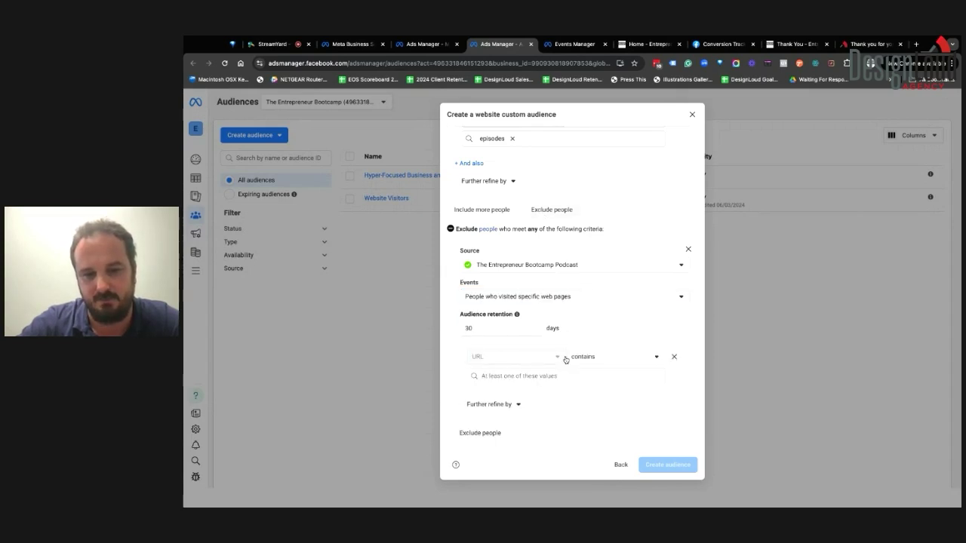
{"action": "left_click", "coordinate": [556, 375]}
{"action": "type", "text": "thank"}
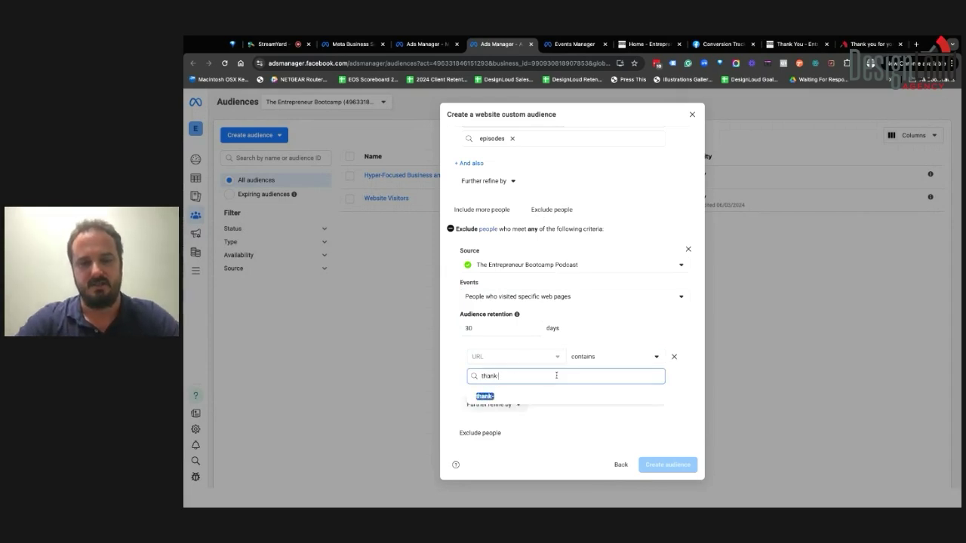
{"action": "type", "text": "-you"}
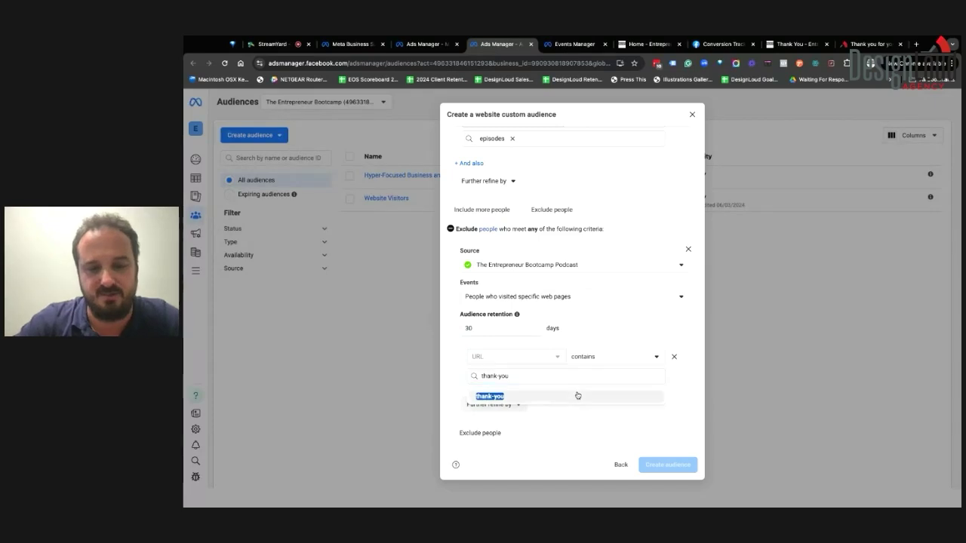
{"action": "left_click", "coordinate": [577, 396]}
Review the criteria, name the audience "People who visited episode page but not thank you", and close the form without creating it
{"action": "scroll", "coordinate": [563, 416], "scroll_direction": "up", "scroll_amount": 3}
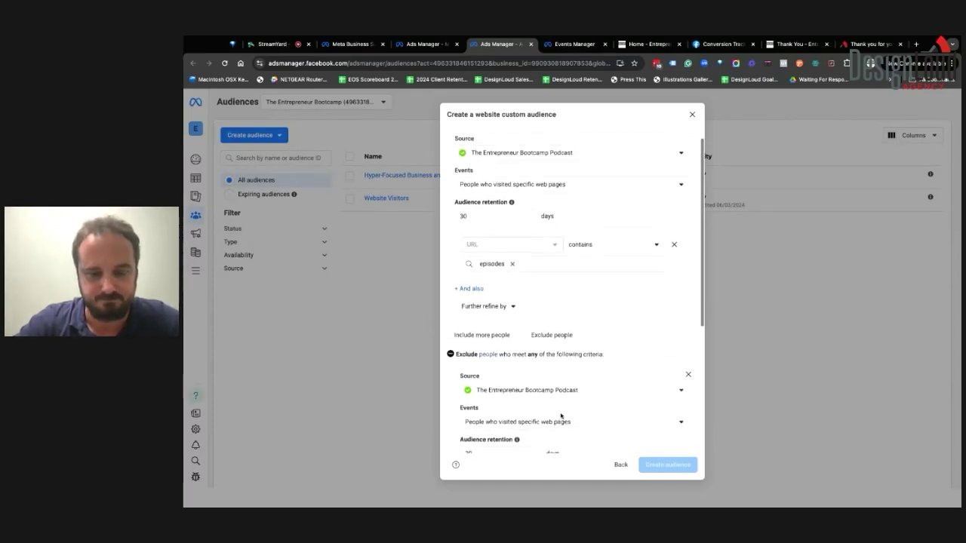
{"action": "scroll", "coordinate": [560, 415], "scroll_direction": "up", "scroll_amount": 2}
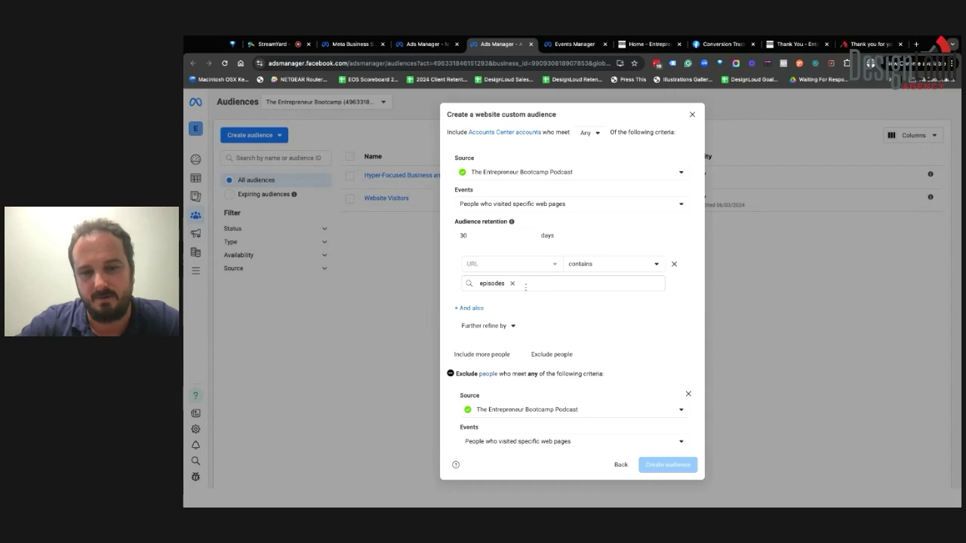
{"action": "scroll", "coordinate": [514, 317], "scroll_direction": "down", "scroll_amount": 1}
{"action": "scroll", "coordinate": [514, 313], "scroll_direction": "down", "scroll_amount": 5}
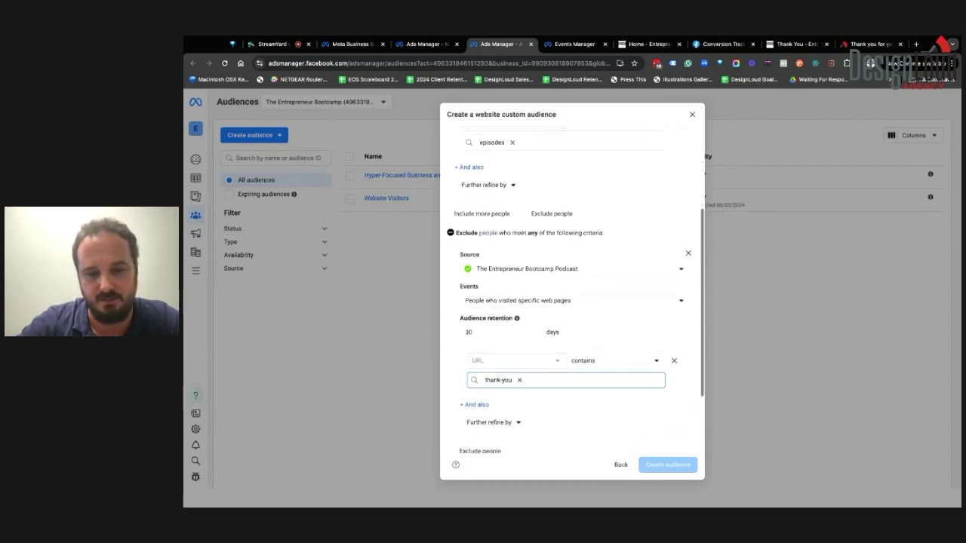
{"action": "scroll", "coordinate": [508, 384], "scroll_direction": "down", "scroll_amount": 4}
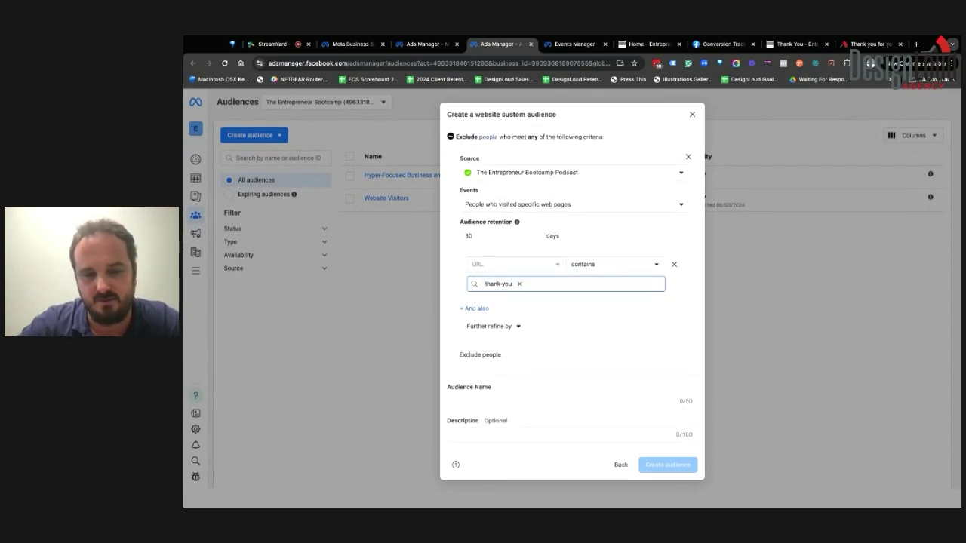
{"action": "left_click", "coordinate": [499, 404]}
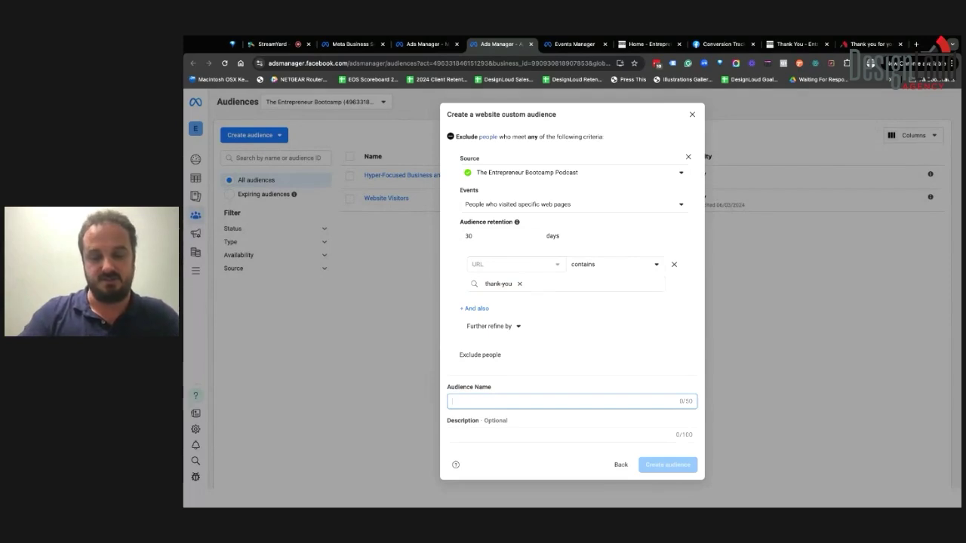
{"action": "type", "text": "People who visited episode page but not thank you"}
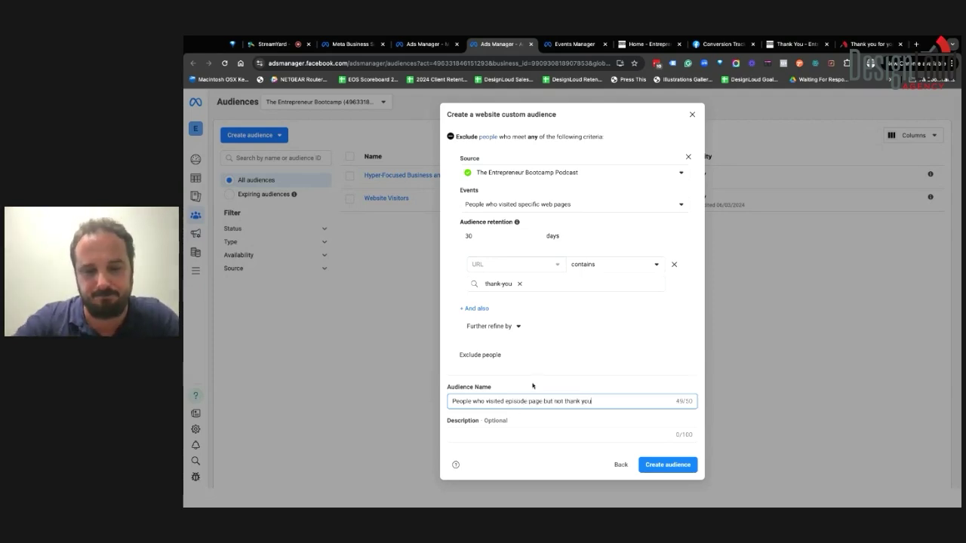
{"action": "left_click", "coordinate": [533, 385]}
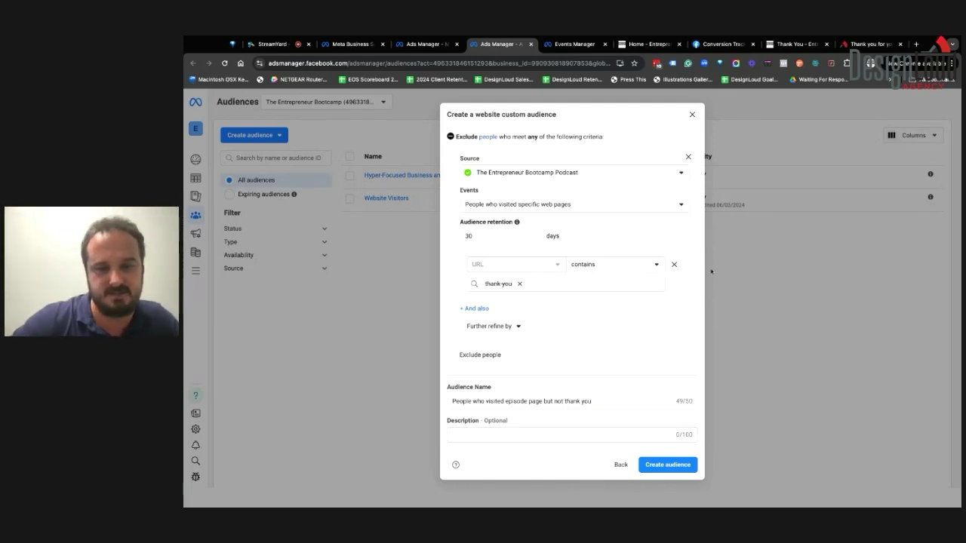
{"action": "left_click", "coordinate": [692, 117]}
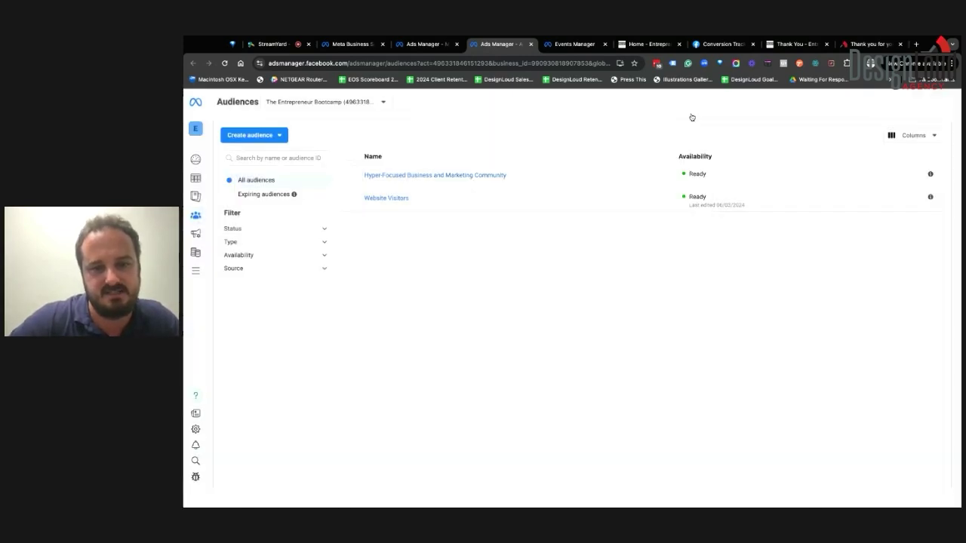
Start a custom audience from a customer list, review the identifiers for preparing the list, and close the form without creating it
{"action": "left_click", "coordinate": [277, 135]}
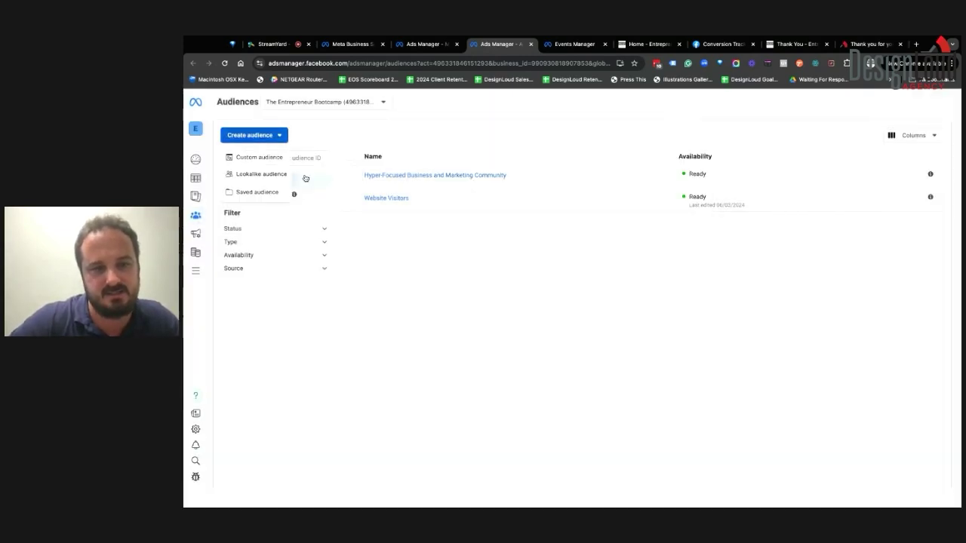
{"action": "left_click", "coordinate": [263, 160]}
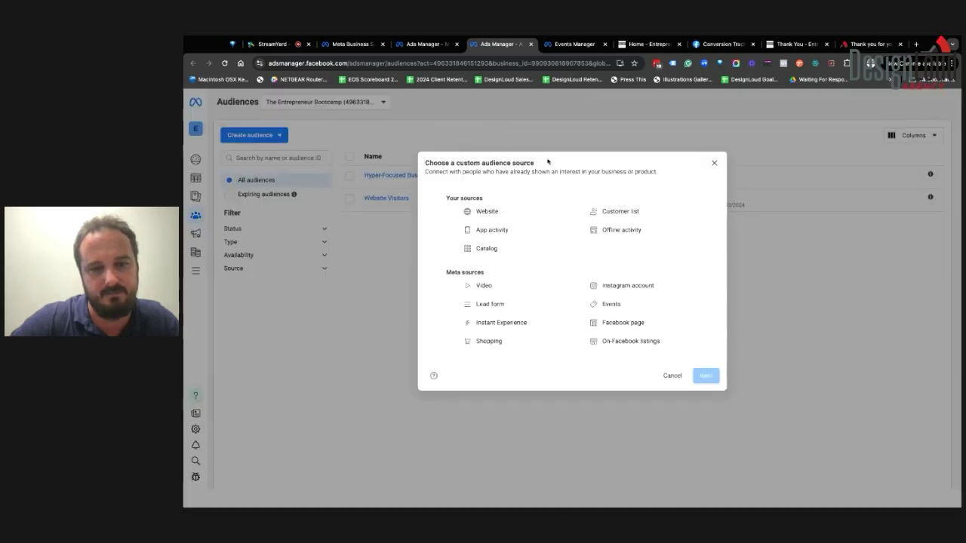
{"action": "left_click", "coordinate": [583, 211]}
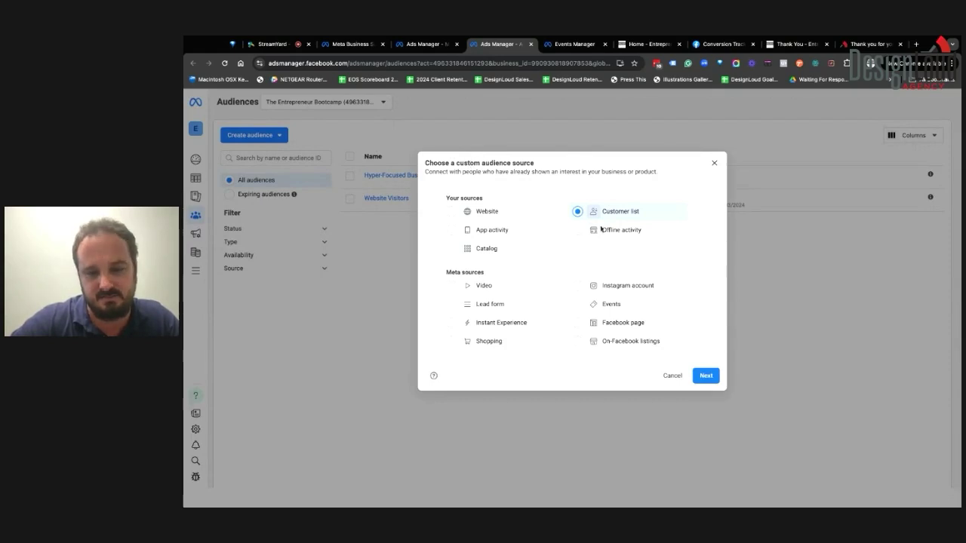
{"action": "left_click", "coordinate": [704, 375]}
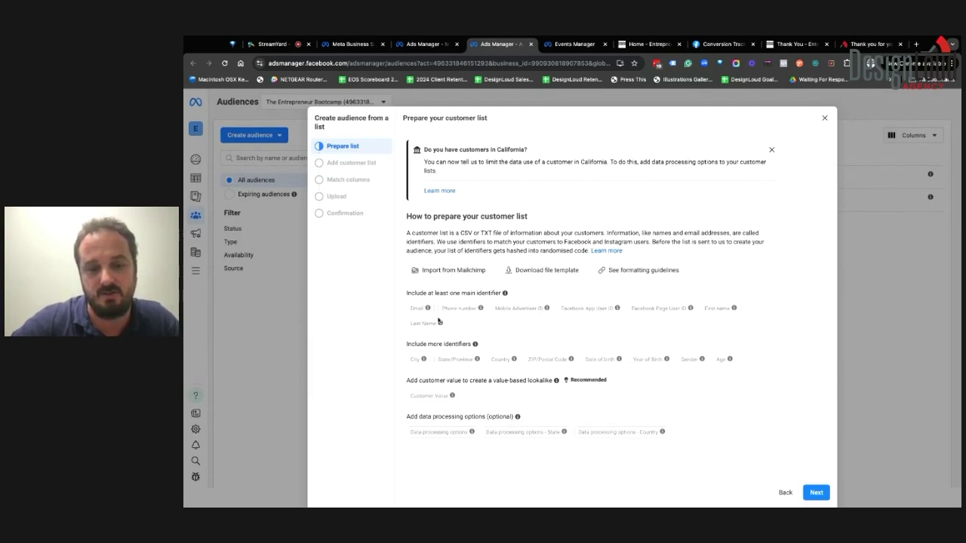
{"action": "mouse_move", "coordinate": [418, 312]}
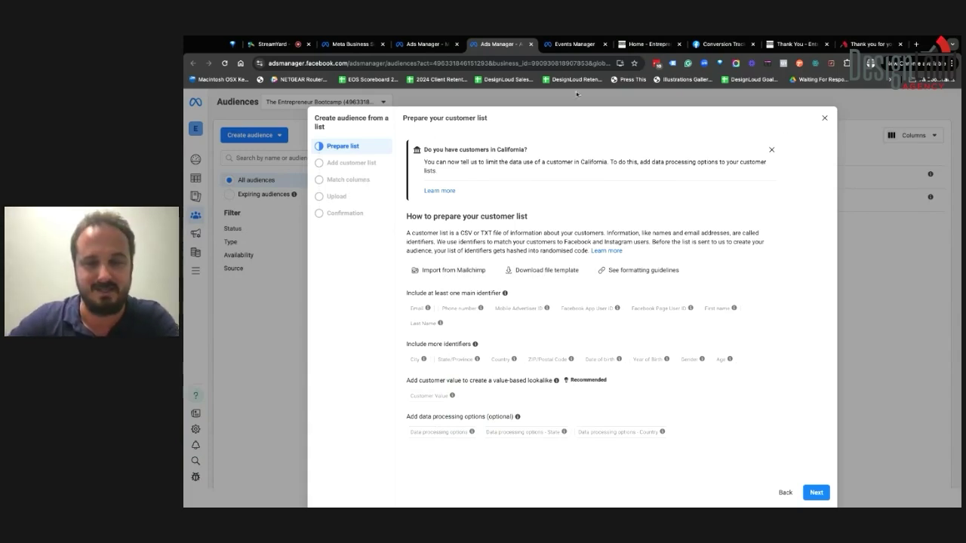
{"action": "left_click", "coordinate": [824, 118]}
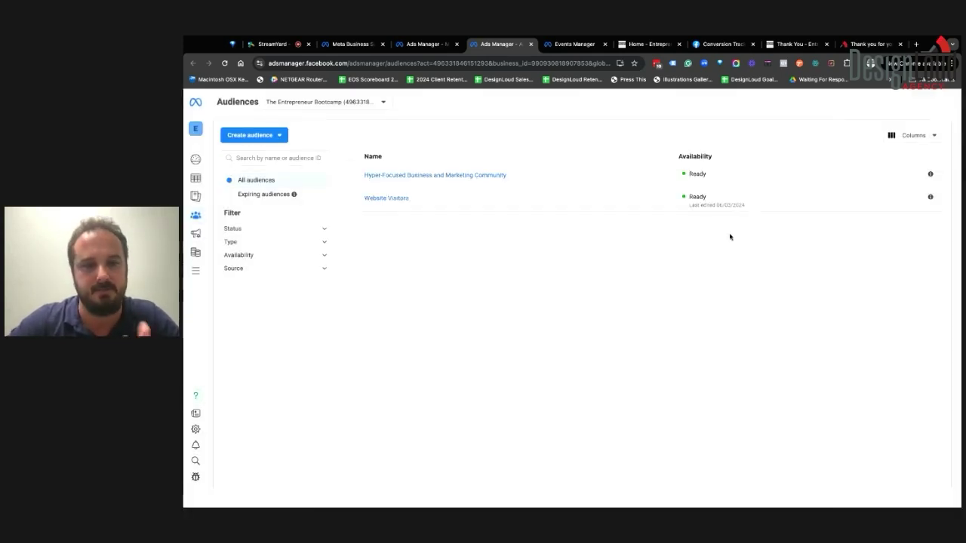
Start a new saved audience and name it "General Audience"
{"action": "left_click", "coordinate": [285, 137]}
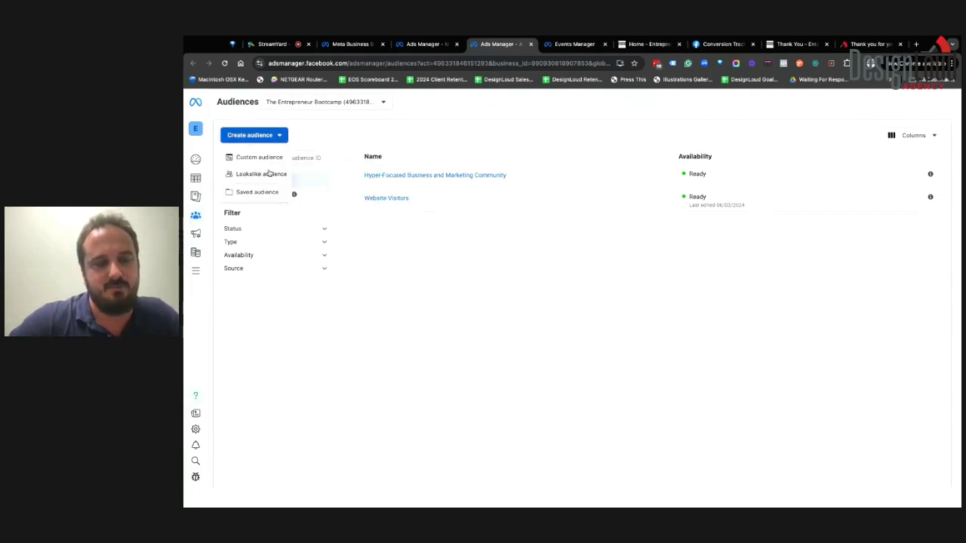
{"action": "left_click", "coordinate": [288, 192]}
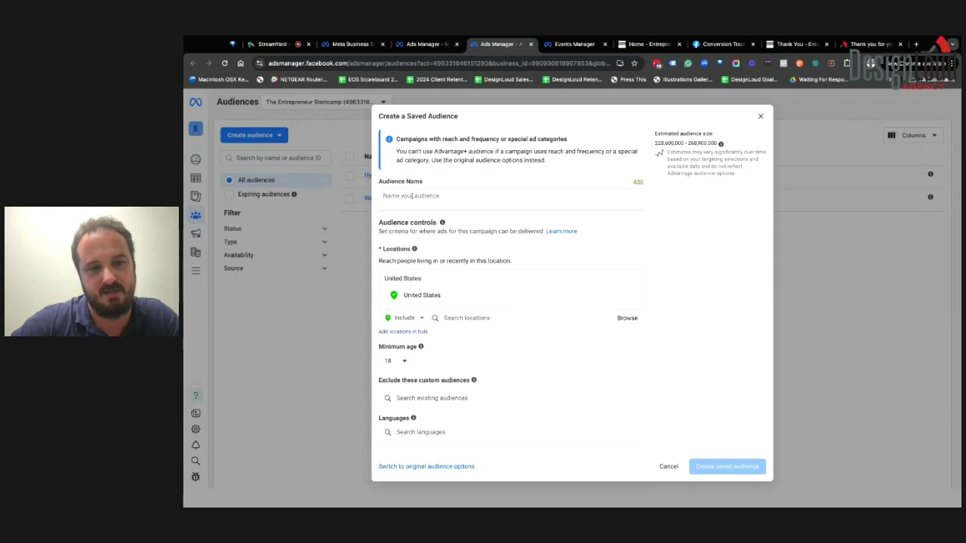
{"action": "left_click", "coordinate": [412, 196]}
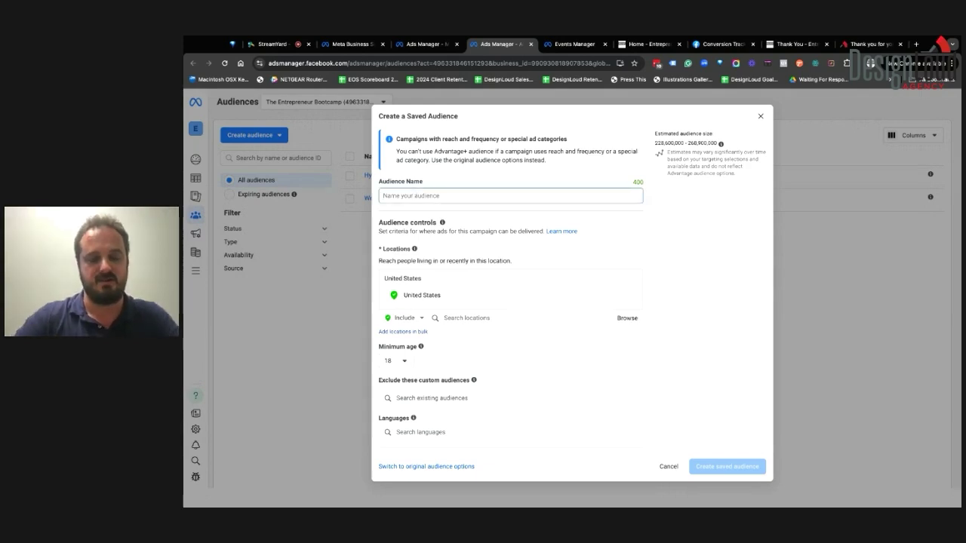
{"action": "type", "text": "General"}
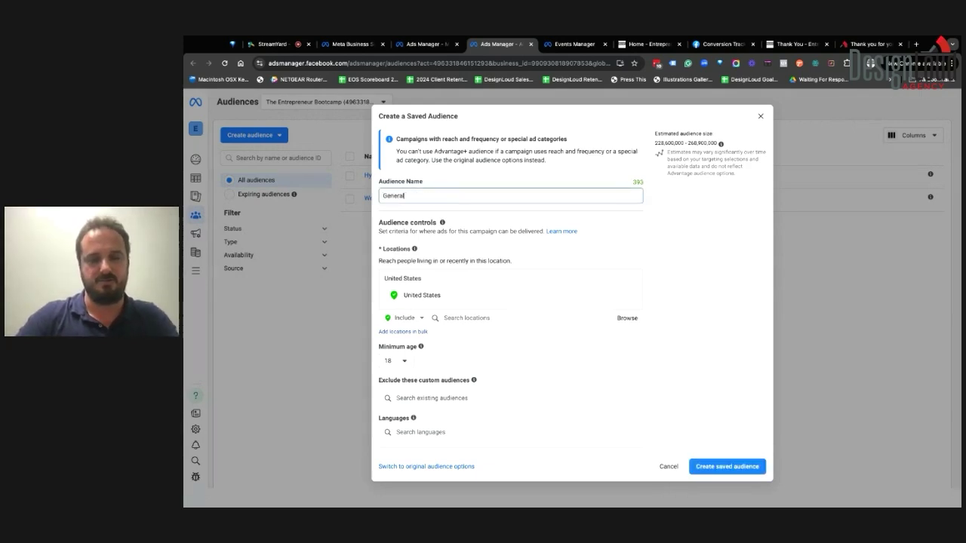
{"action": "type", "text": " Audience"}
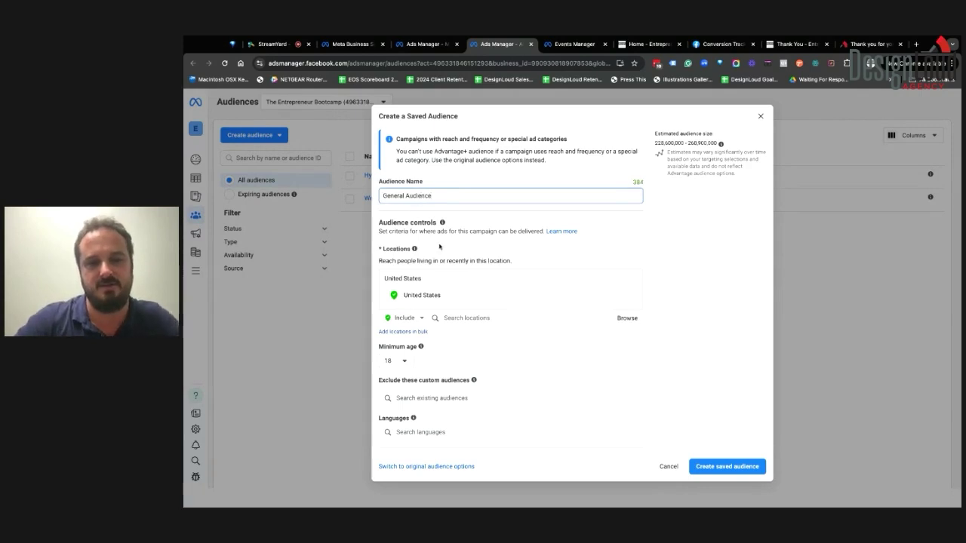
{"action": "left_click", "coordinate": [446, 241]}
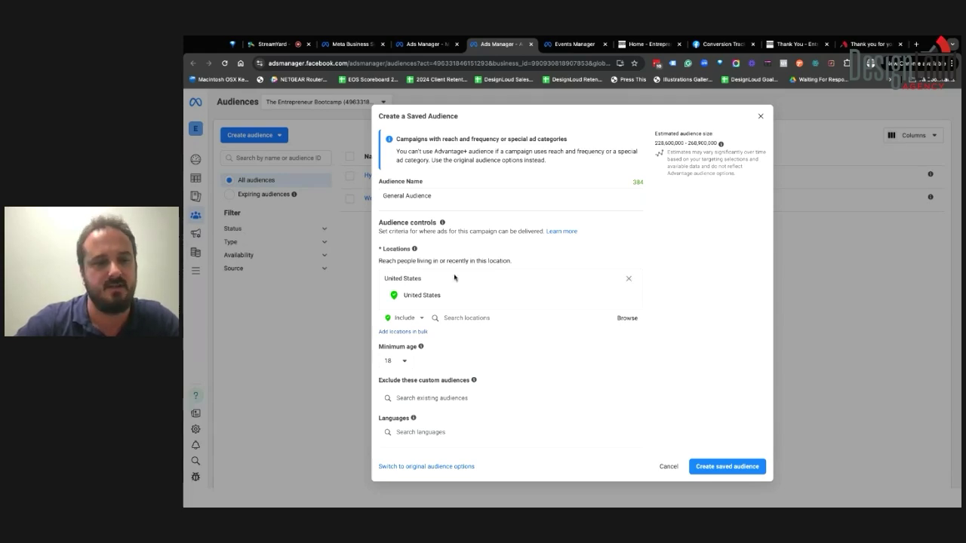
Set the saved audience's location to Wilmington, North Carolina, United States, and check its radius options without changing them
{"action": "left_click", "coordinate": [445, 318]}
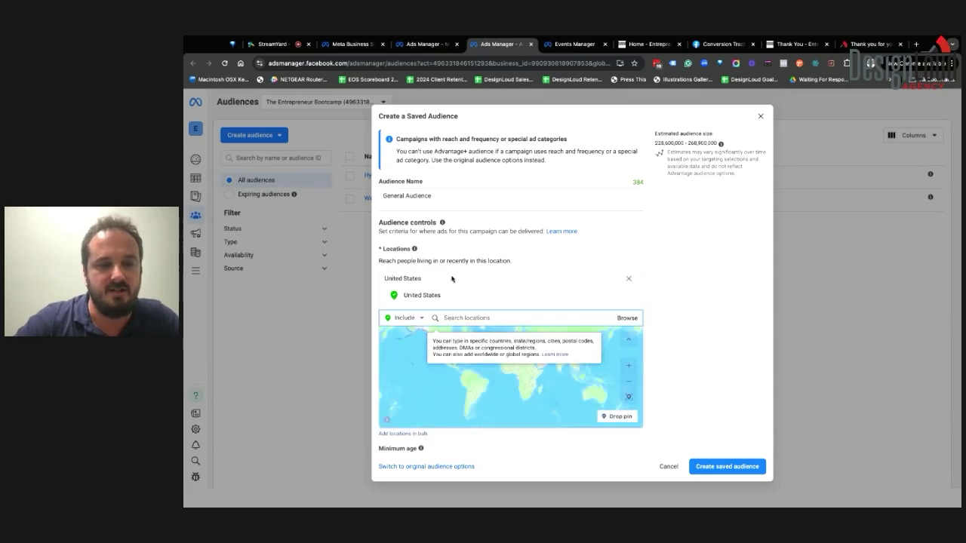
{"action": "type", "text": "w"}
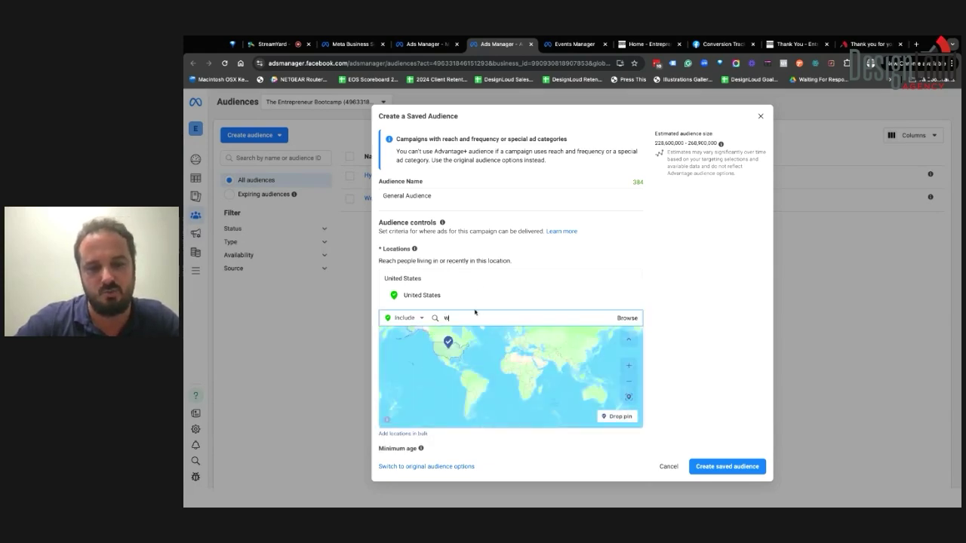
{"action": "type", "text": "ilmington"}
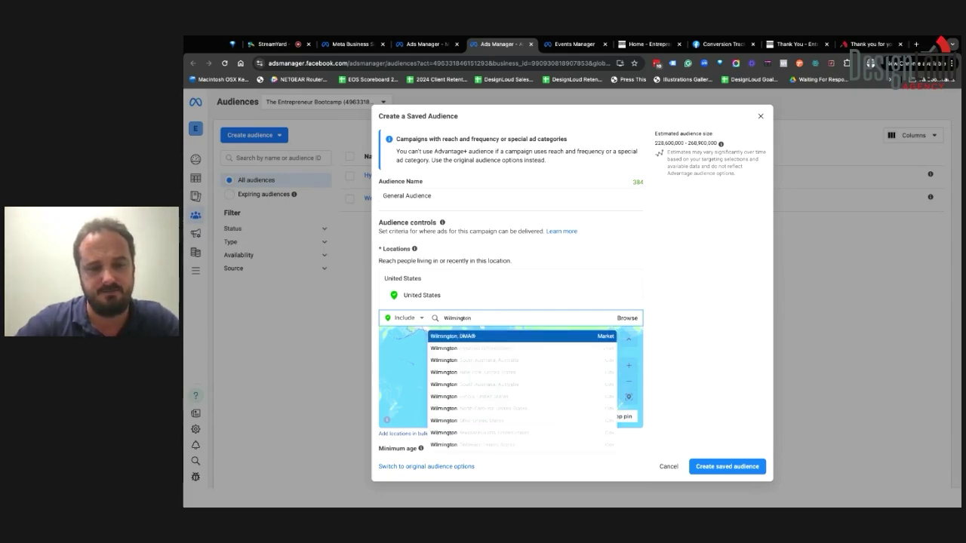
{"action": "type", "text": " North"}
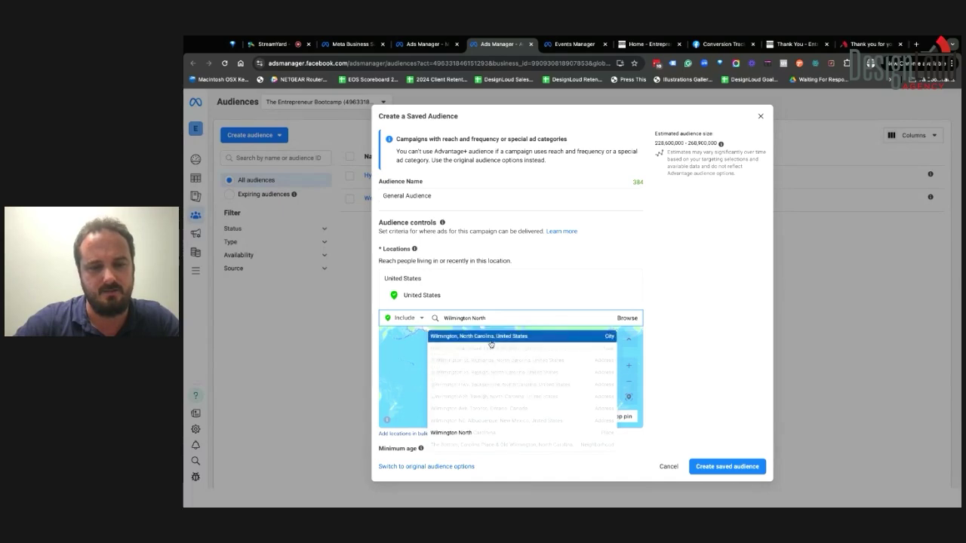
{"action": "left_click", "coordinate": [490, 340]}
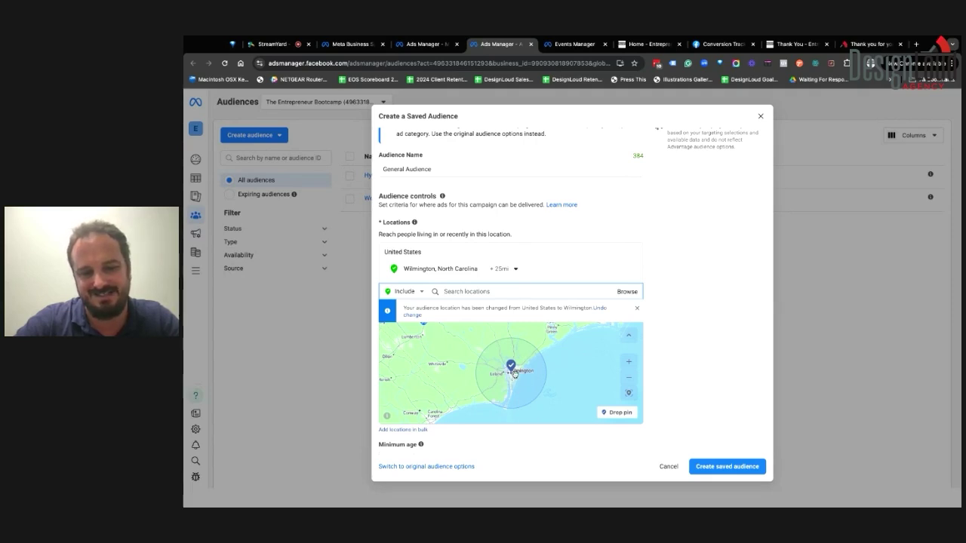
{"action": "left_click", "coordinate": [510, 269]}
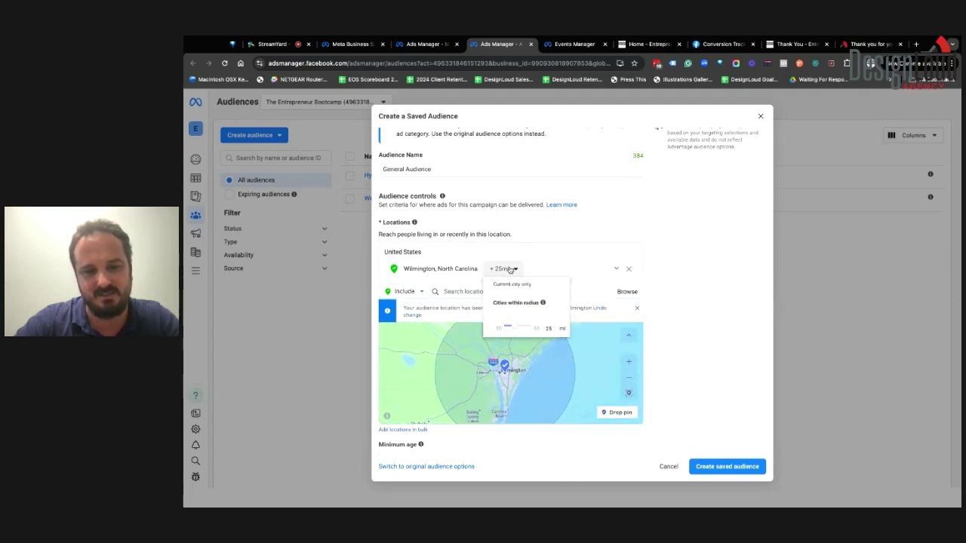
{"action": "left_click", "coordinate": [749, 331]}
Set the saved audience's minimum age to 25
{"action": "scroll", "coordinate": [720, 375], "scroll_direction": "down", "scroll_amount": 3}
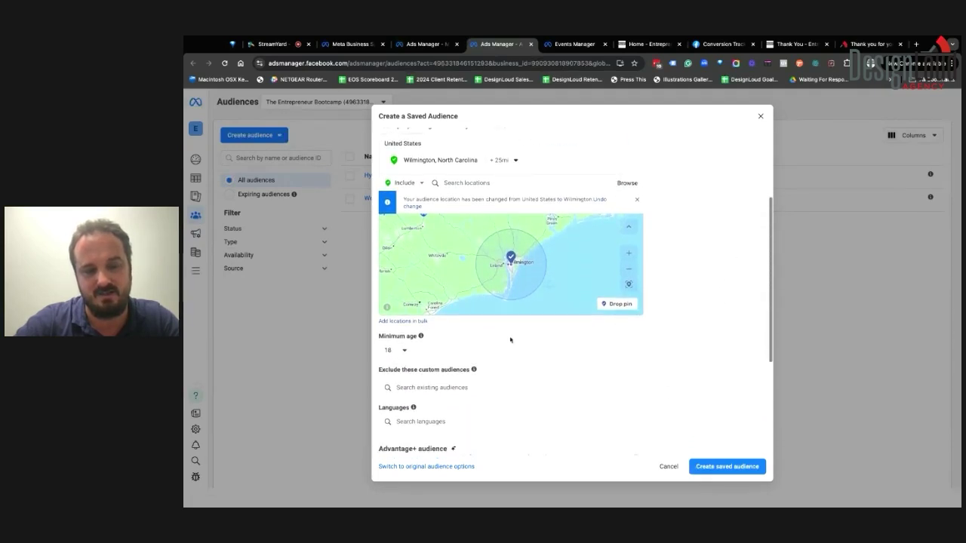
{"action": "left_click", "coordinate": [403, 350]}
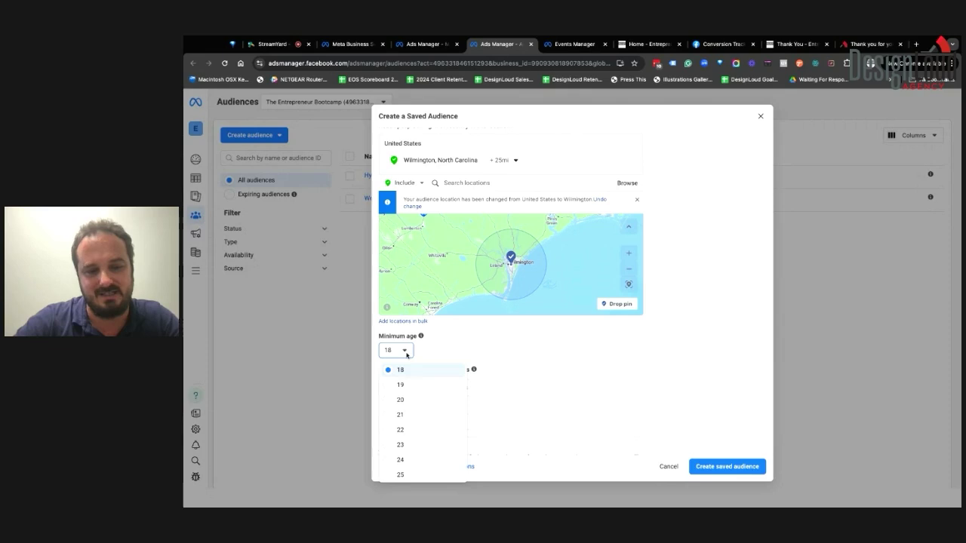
{"action": "left_click", "coordinate": [414, 473]}
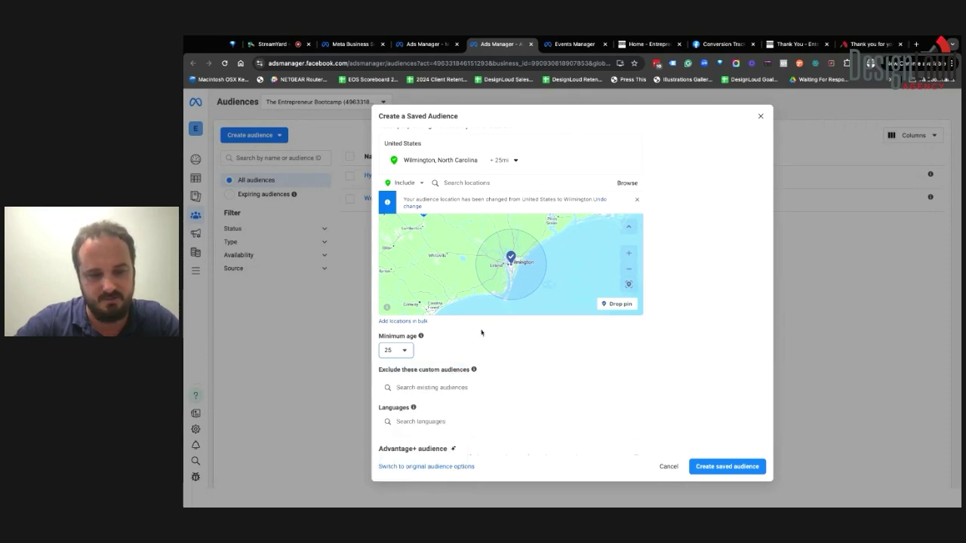
Exclude the Website Visitors custom audience from the saved audience
{"action": "scroll", "coordinate": [482, 333], "scroll_direction": "down", "scroll_amount": 2}
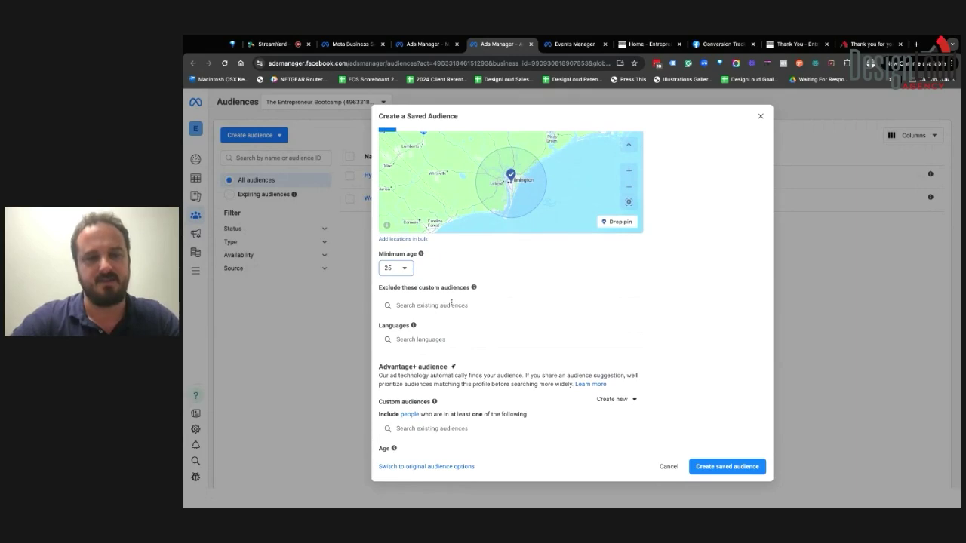
{"action": "left_click", "coordinate": [451, 304]}
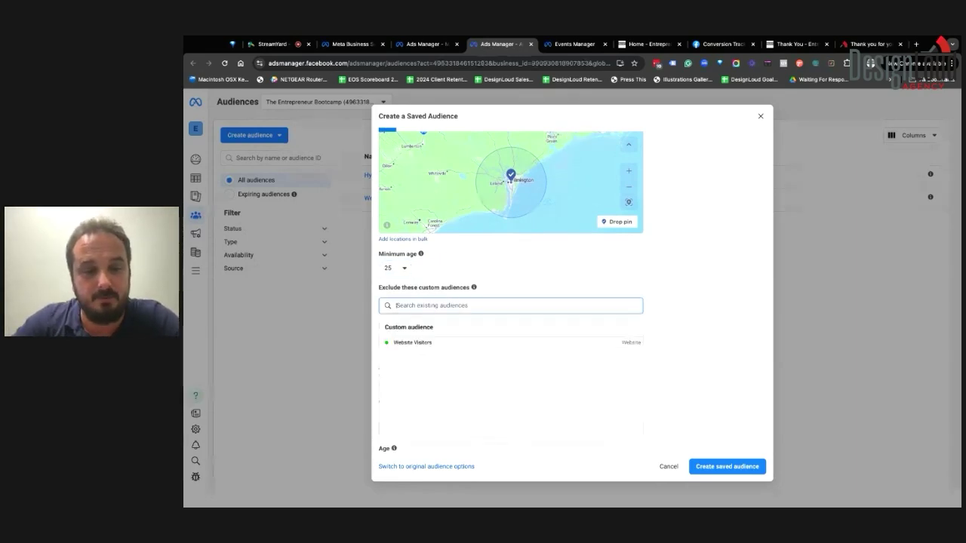
{"action": "mouse_move", "coordinate": [445, 344]}
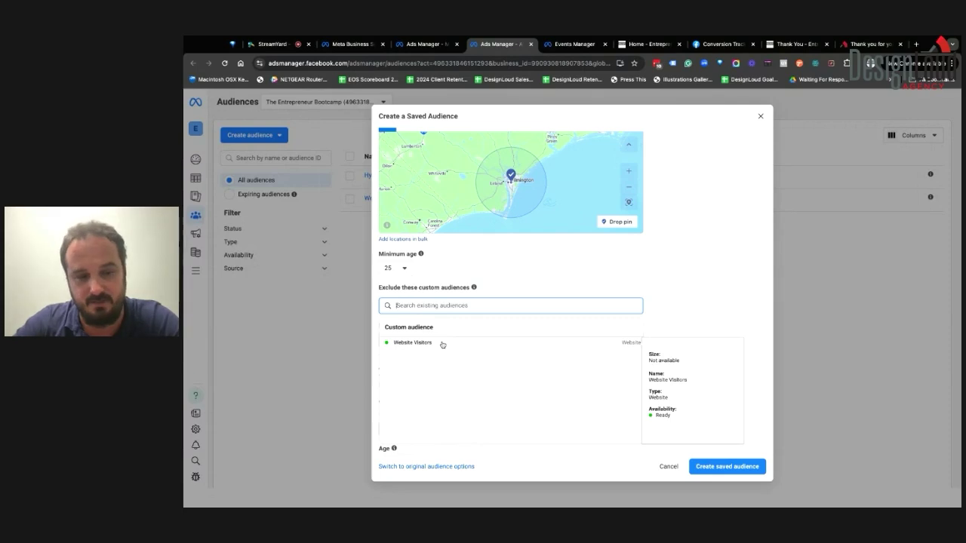
{"action": "left_click", "coordinate": [443, 343]}
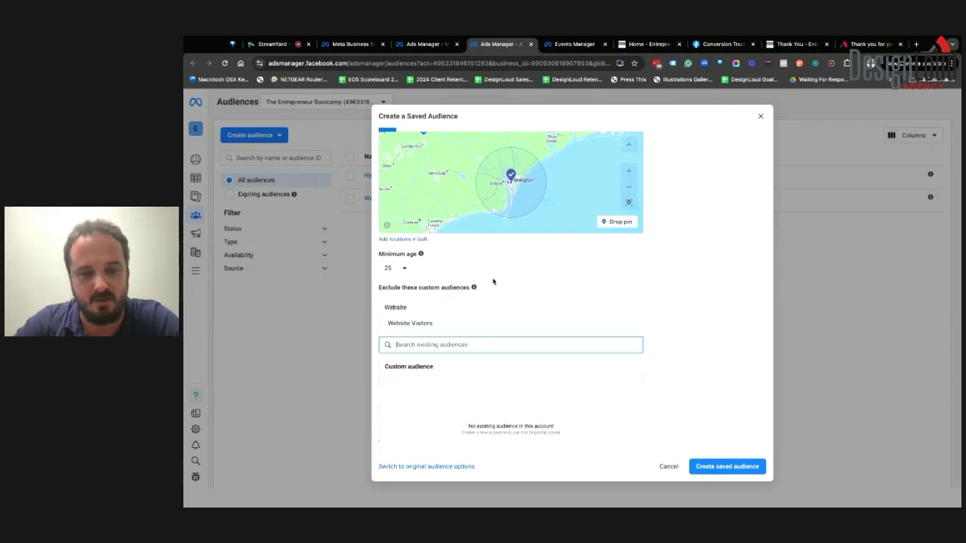
{"action": "left_click", "coordinate": [523, 287]}
Examine the existing lookalike and custom audiences available for inclusion under Advantage+ audience, without adding any
{"action": "scroll", "coordinate": [487, 297], "scroll_direction": "down", "scroll_amount": 2}
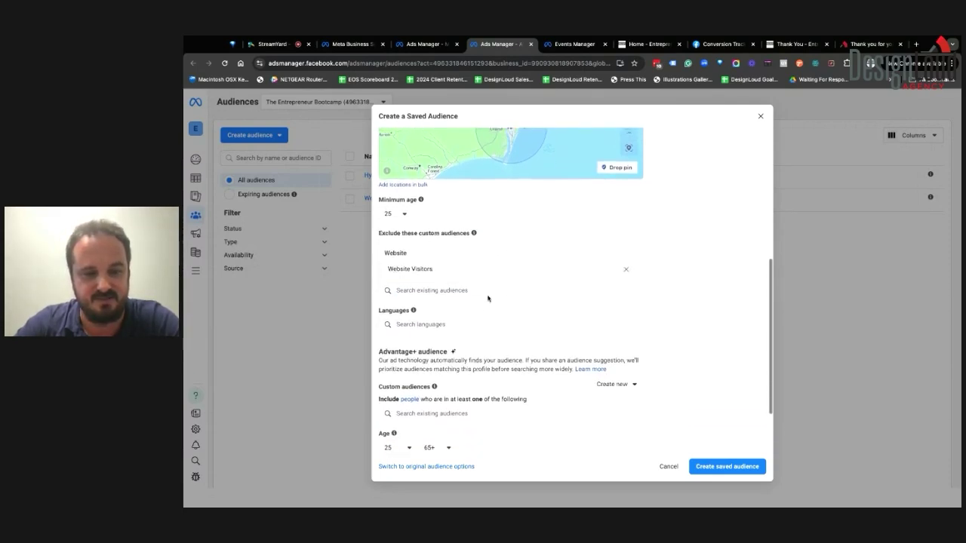
{"action": "scroll", "coordinate": [487, 298], "scroll_direction": "down", "scroll_amount": 2}
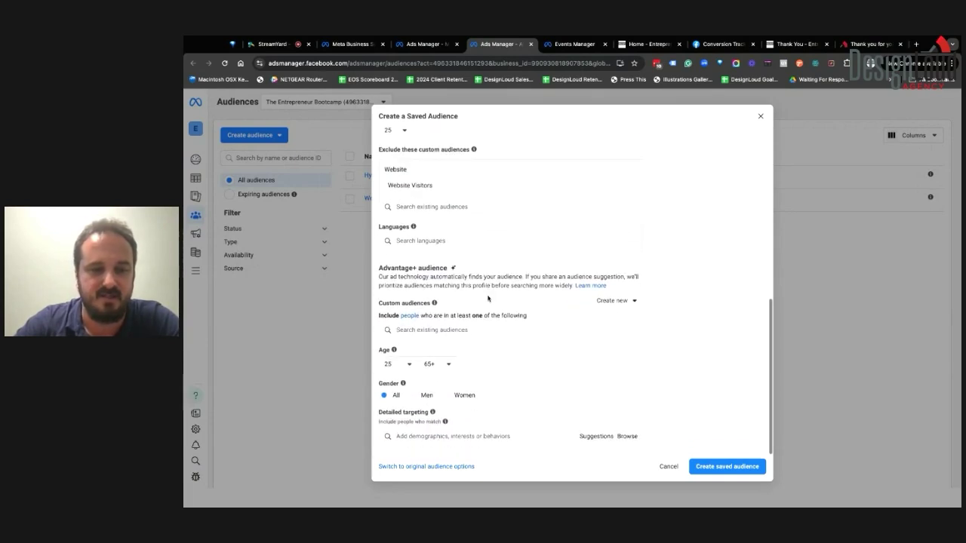
{"action": "left_click", "coordinate": [467, 332]}
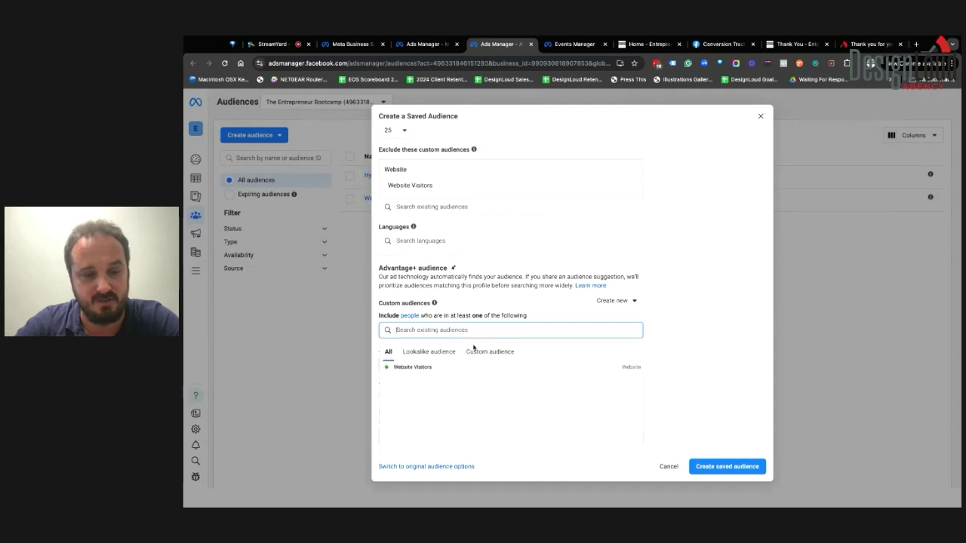
{"action": "left_click", "coordinate": [445, 351]}
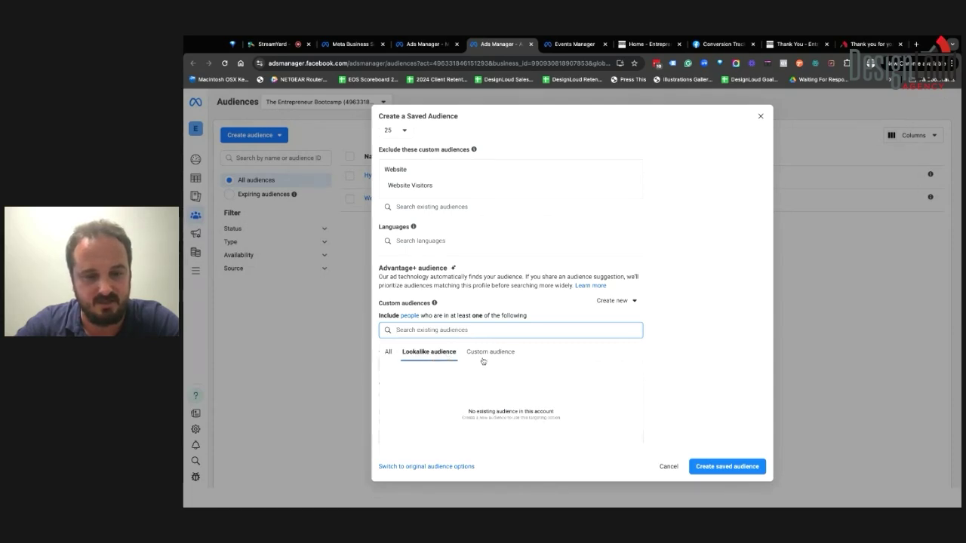
{"action": "left_click", "coordinate": [387, 354]}
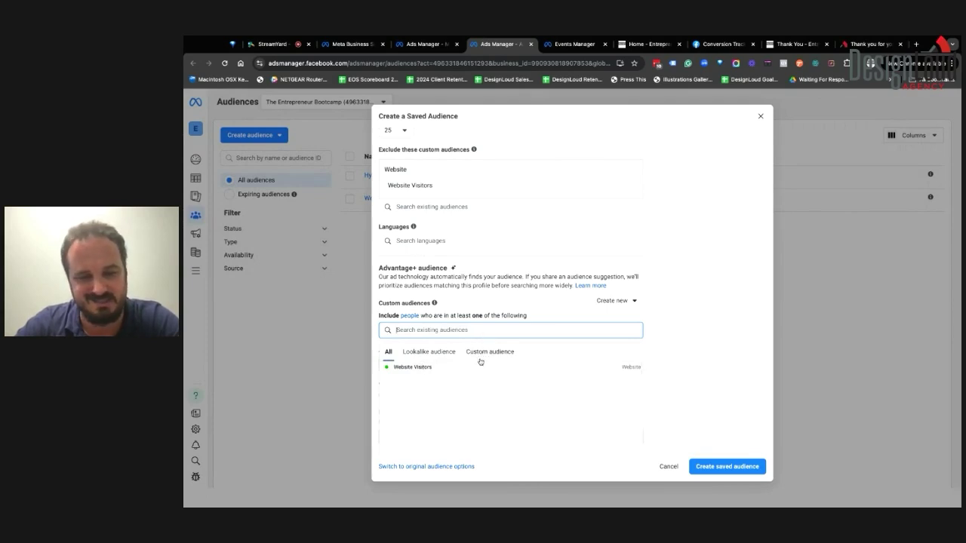
{"action": "left_click", "coordinate": [522, 304]}
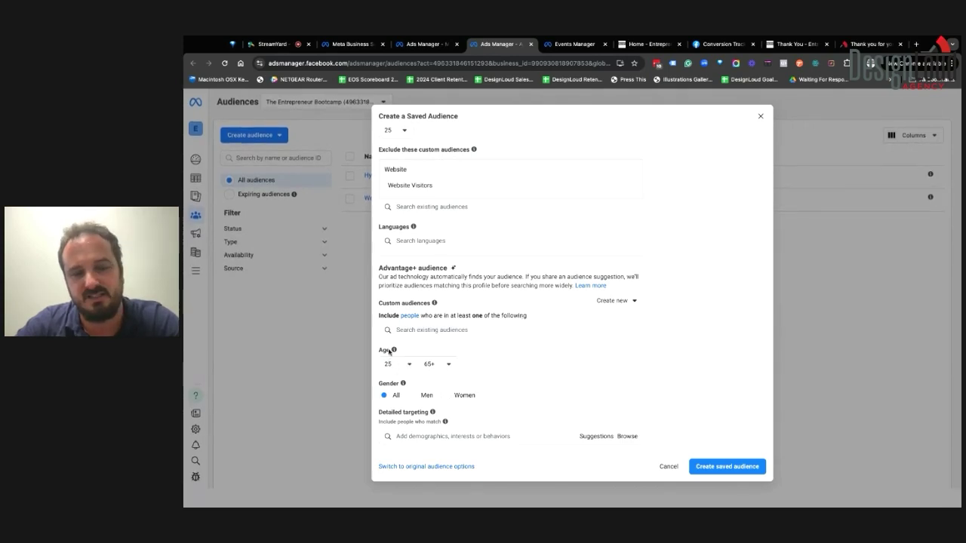
{"action": "mouse_move", "coordinate": [391, 353]}
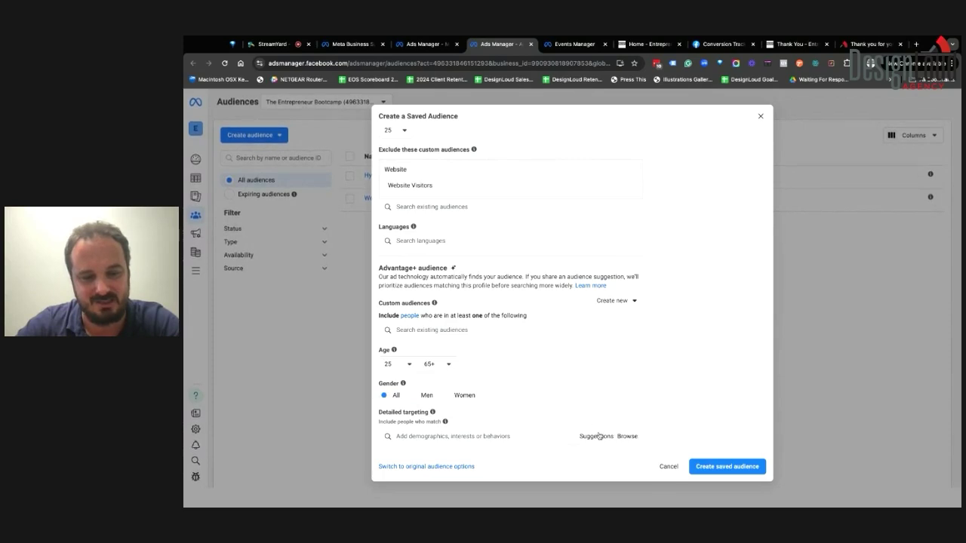
Add Marketing strategy as an education field of study in the saved audience's detailed targeting
{"action": "left_click", "coordinate": [627, 437]}
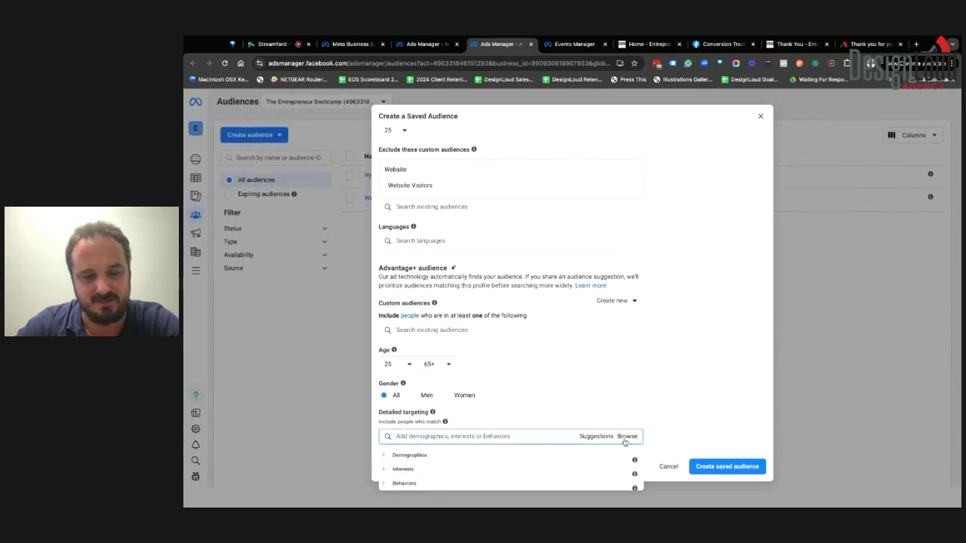
{"action": "left_click", "coordinate": [384, 458]}
{"action": "scroll", "coordinate": [452, 476], "scroll_direction": "down", "scroll_amount": 1}
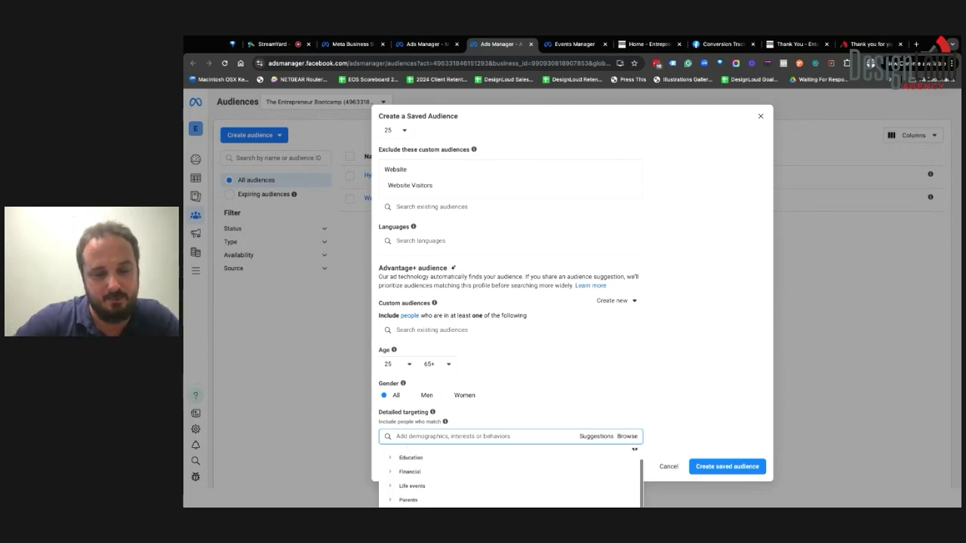
{"action": "left_click", "coordinate": [389, 457]}
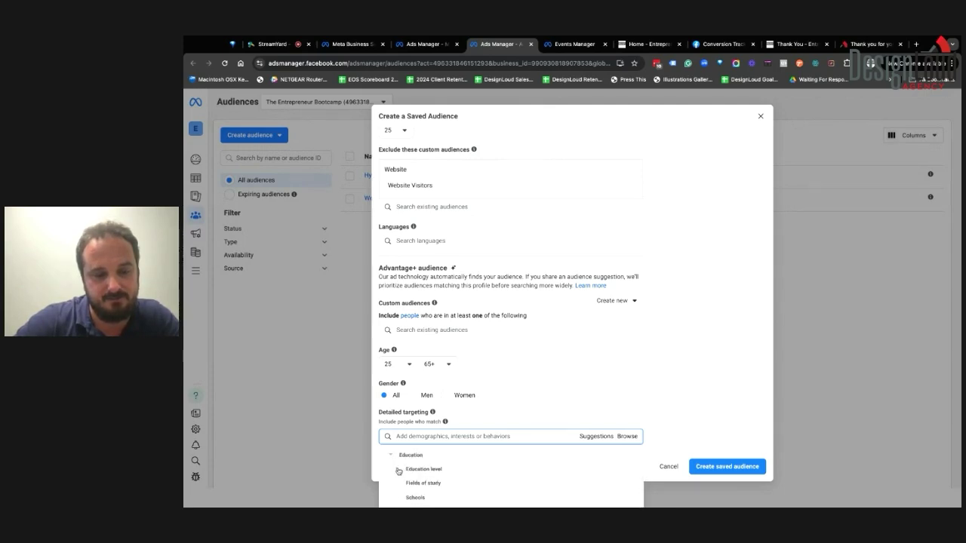
{"action": "left_click", "coordinate": [411, 484]}
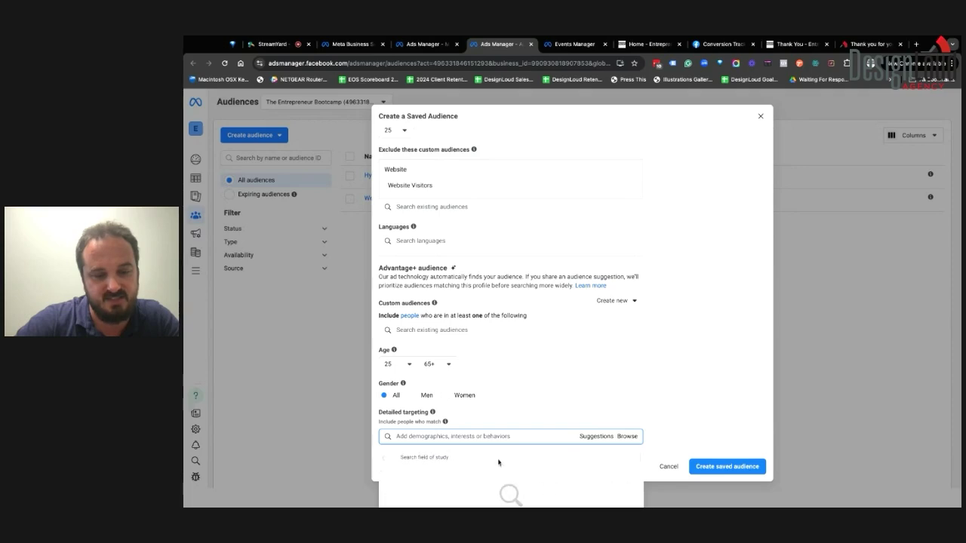
{"action": "type", "text": "Mark"}
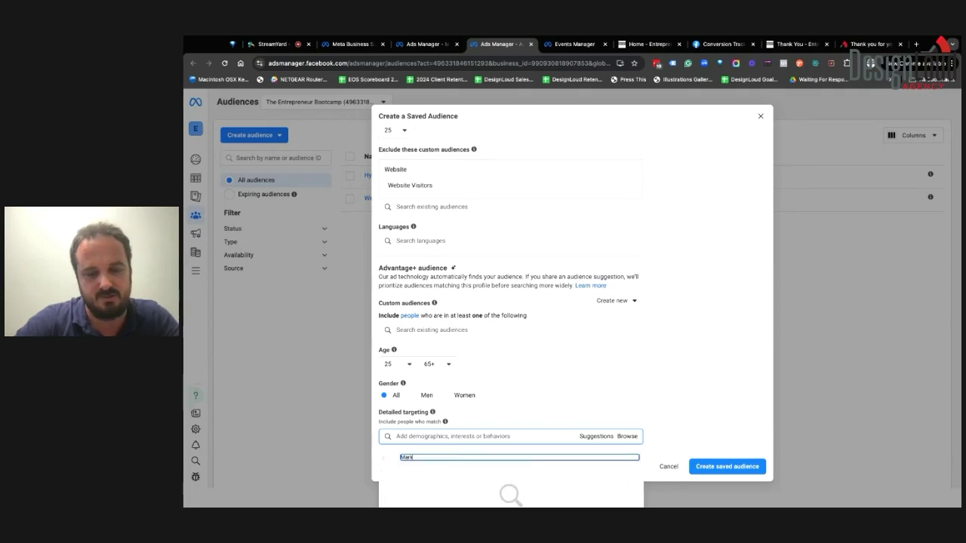
{"action": "type", "text": "eting"}
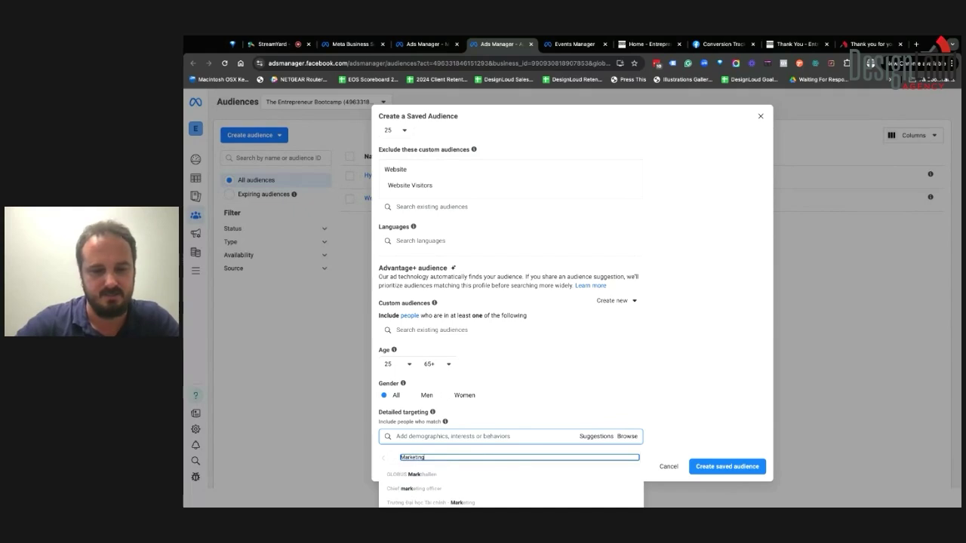
{"action": "left_click", "coordinate": [412, 473]}
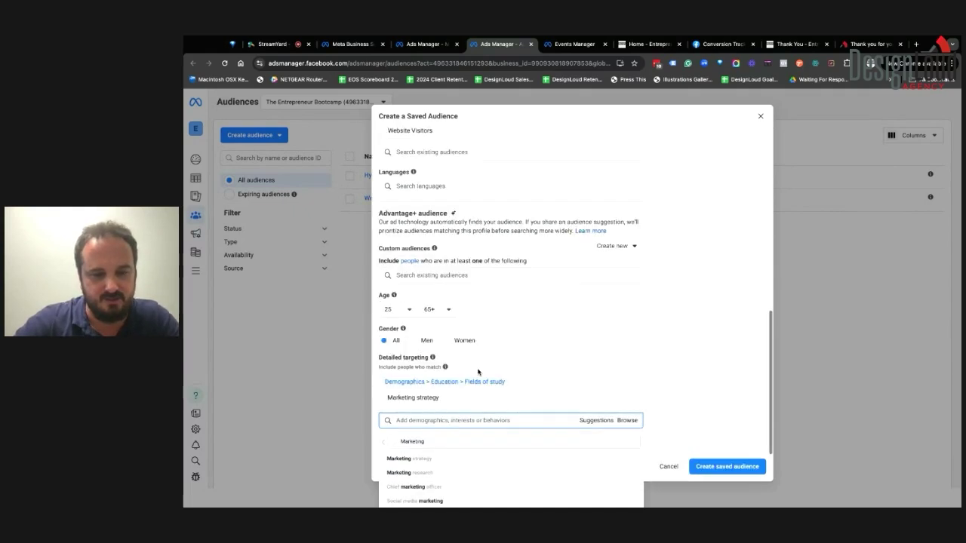
Add the MBA and MBA Marketing & Finance fields of study to the detailed targeting
{"action": "triple_click", "coordinate": [446, 443]}
{"action": "type", "text": "MBA"}
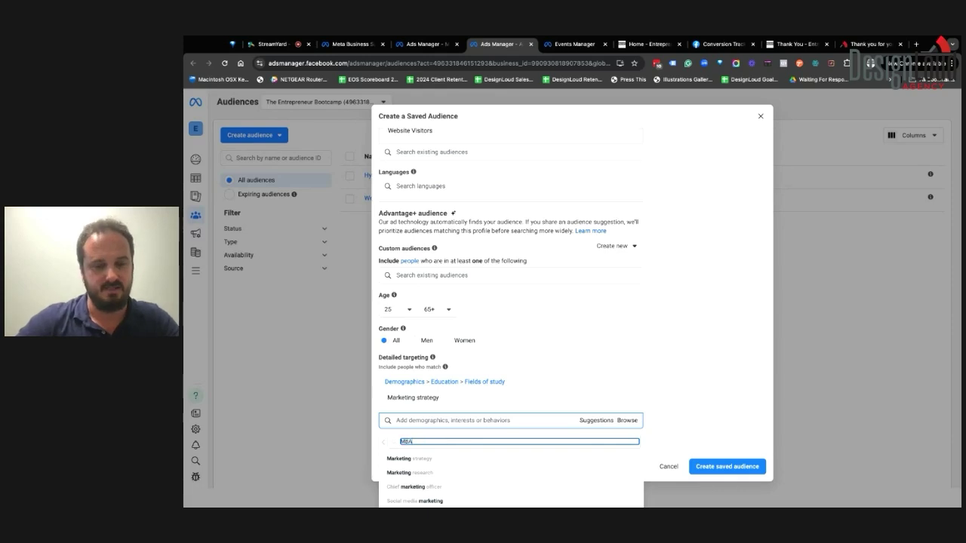
{"action": "left_click", "coordinate": [452, 458]}
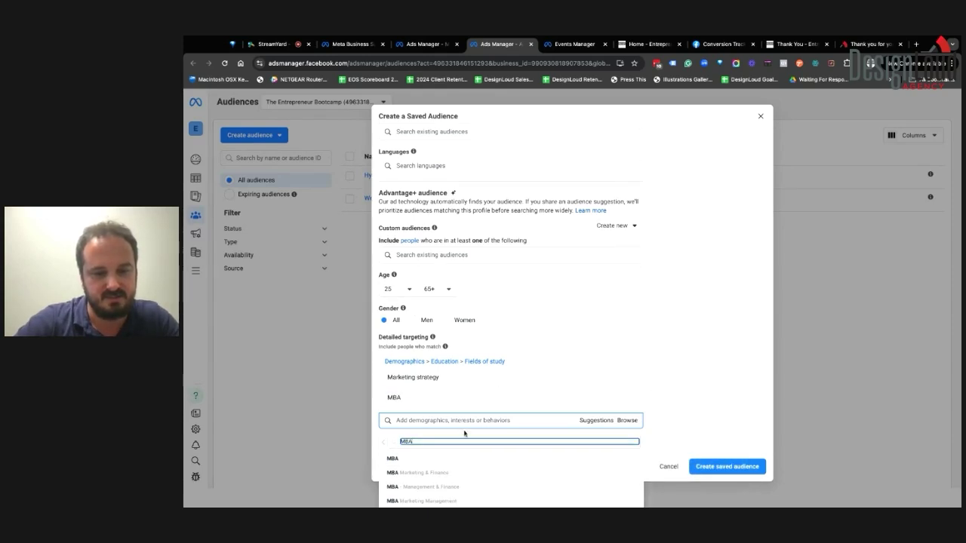
{"action": "left_click", "coordinate": [424, 473]}
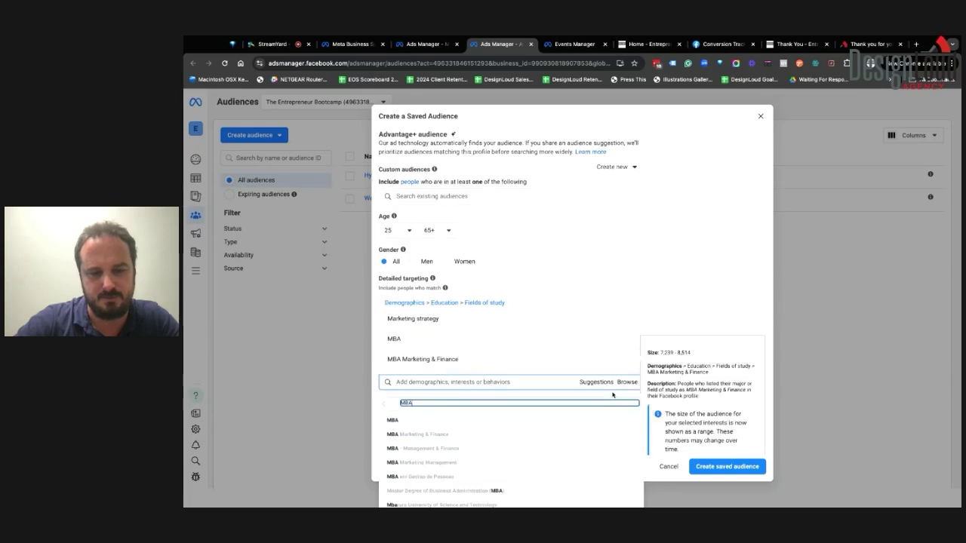
Add household income top 10% and top 10%-25% of ZIP codes (US) to the detailed targeting from the financial demographics
{"action": "left_click", "coordinate": [383, 445]}
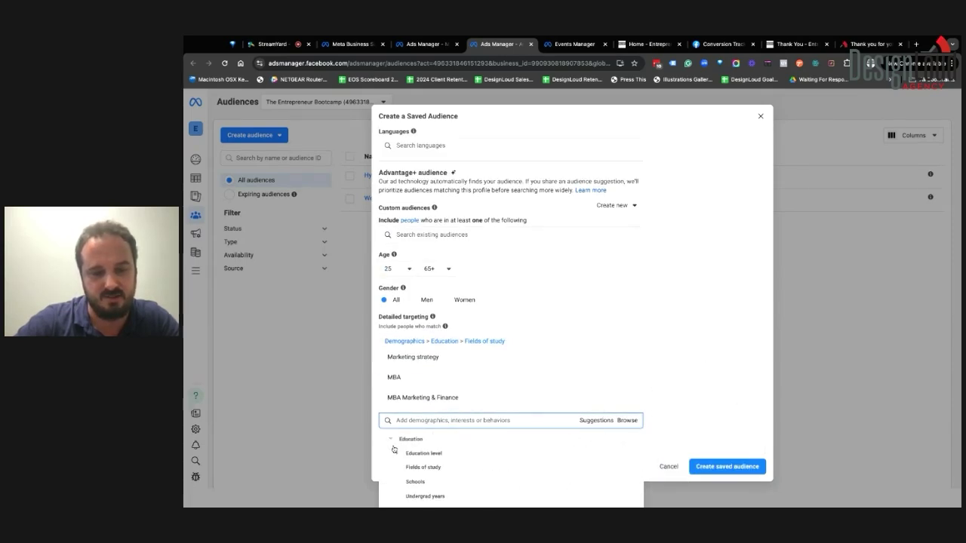
{"action": "left_click", "coordinate": [390, 441]}
{"action": "left_click", "coordinate": [384, 443]}
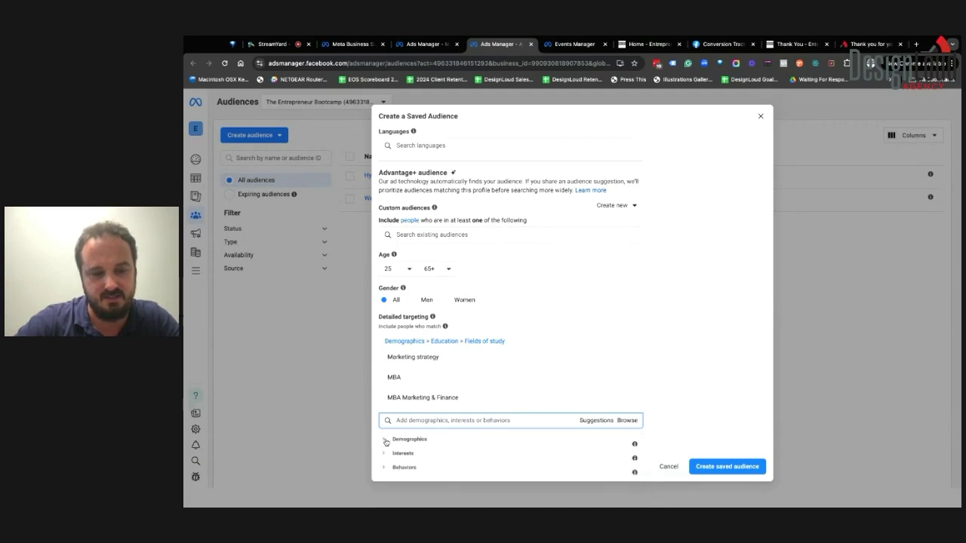
{"action": "left_click", "coordinate": [385, 442]}
{"action": "left_click", "coordinate": [391, 469]}
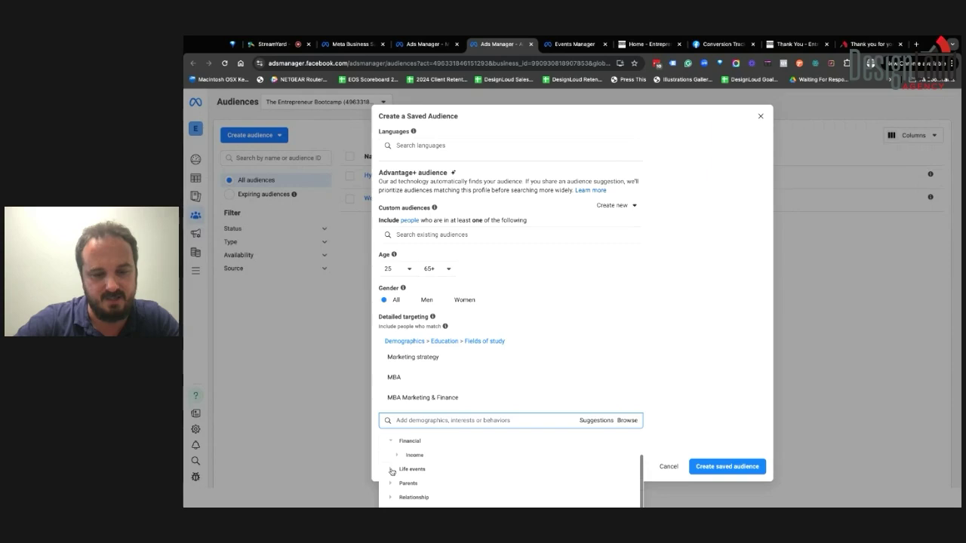
{"action": "left_click", "coordinate": [396, 455]}
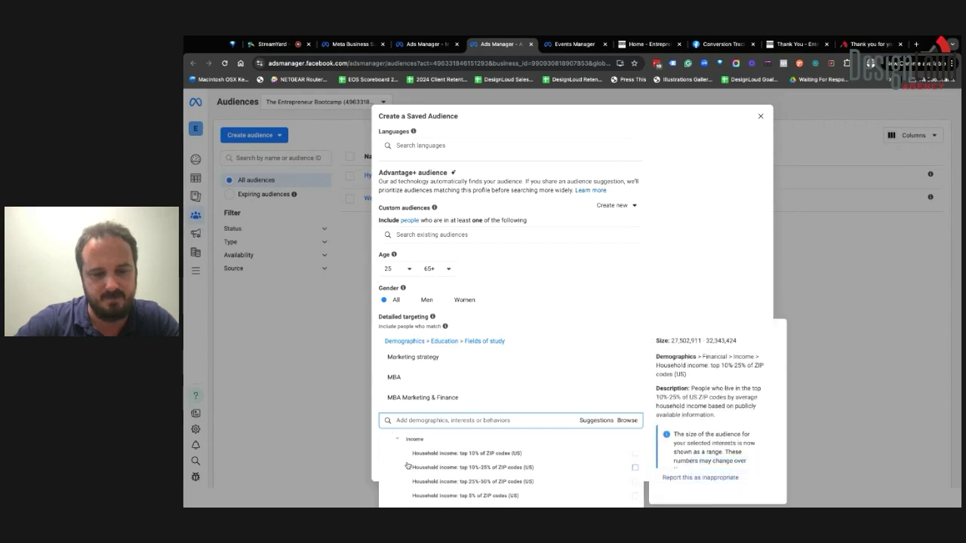
{"action": "left_click", "coordinate": [417, 454]}
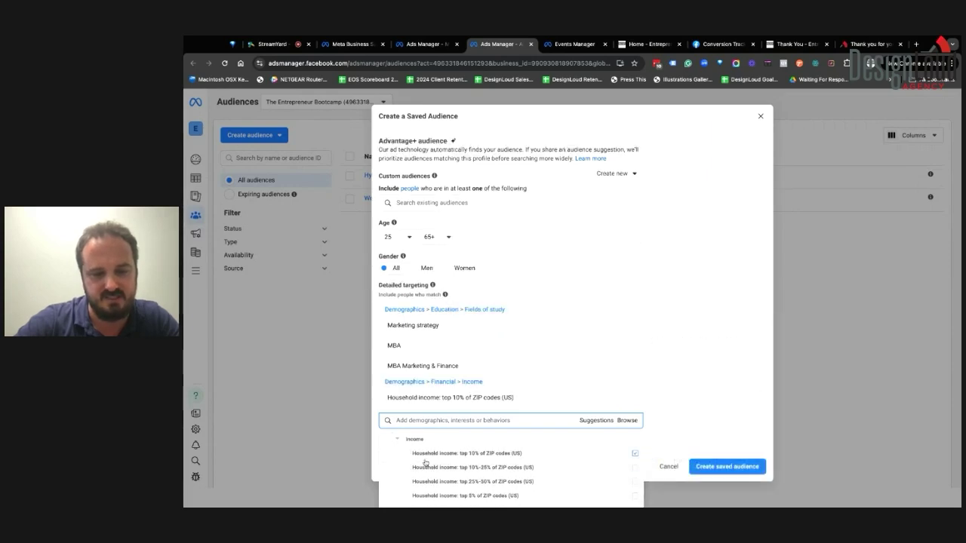
{"action": "left_click", "coordinate": [422, 473]}
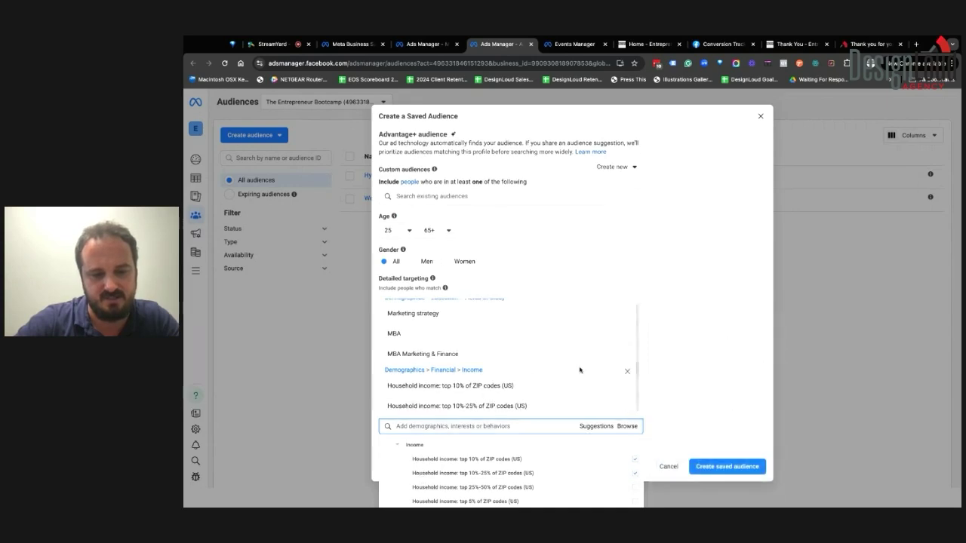
{"action": "left_click", "coordinate": [703, 277]}
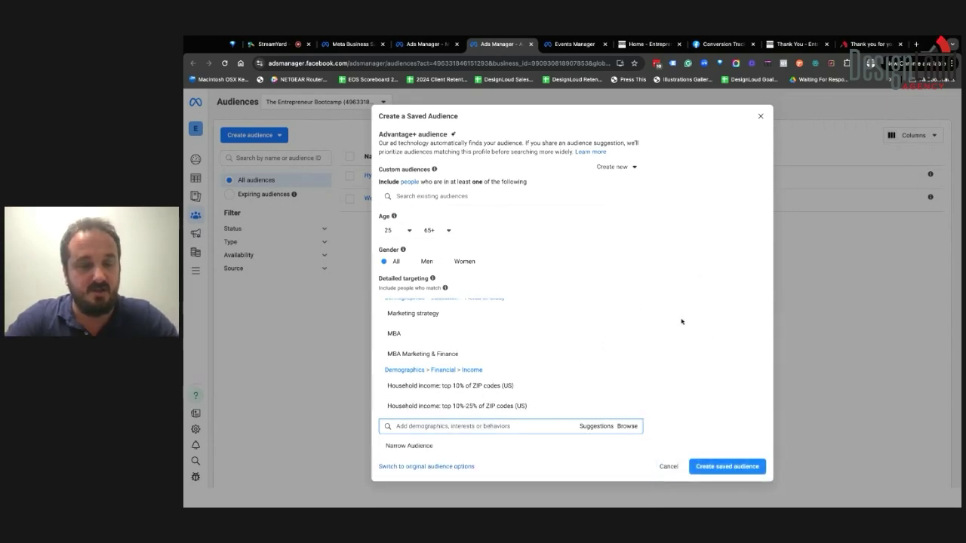
Examine the audience size and description of each selected field of study and household income criterion
{"action": "scroll", "coordinate": [610, 364], "scroll_direction": "up", "scroll_amount": 1}
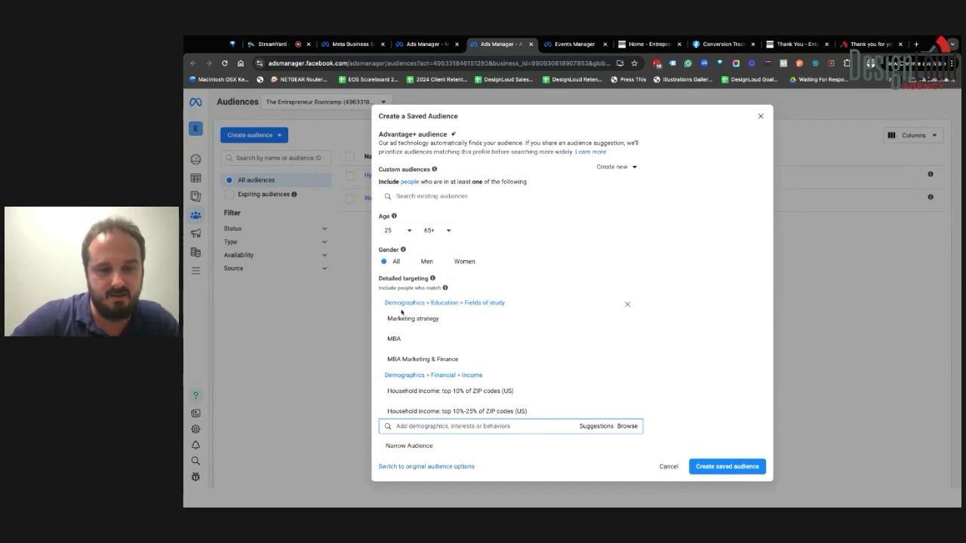
{"action": "mouse_move", "coordinate": [405, 344]}
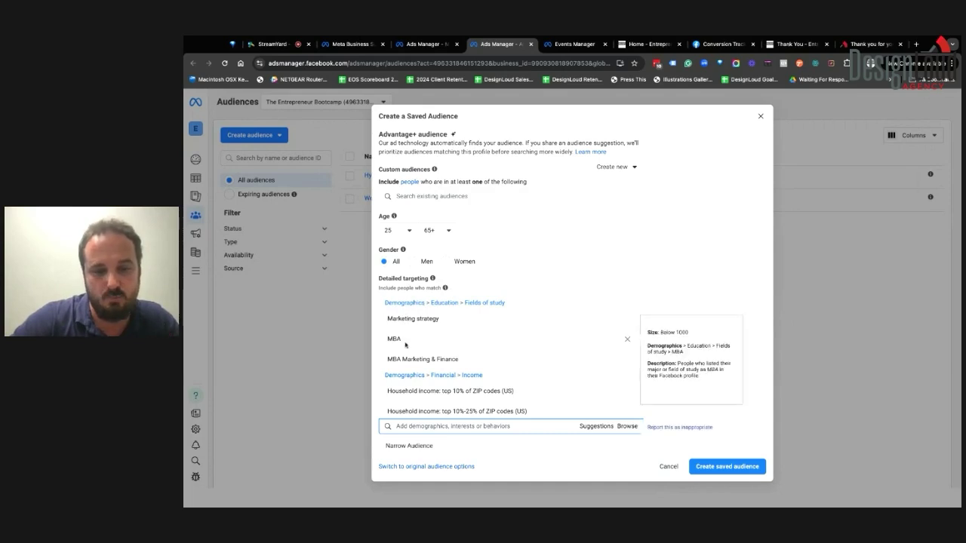
{"action": "mouse_move", "coordinate": [393, 327]}
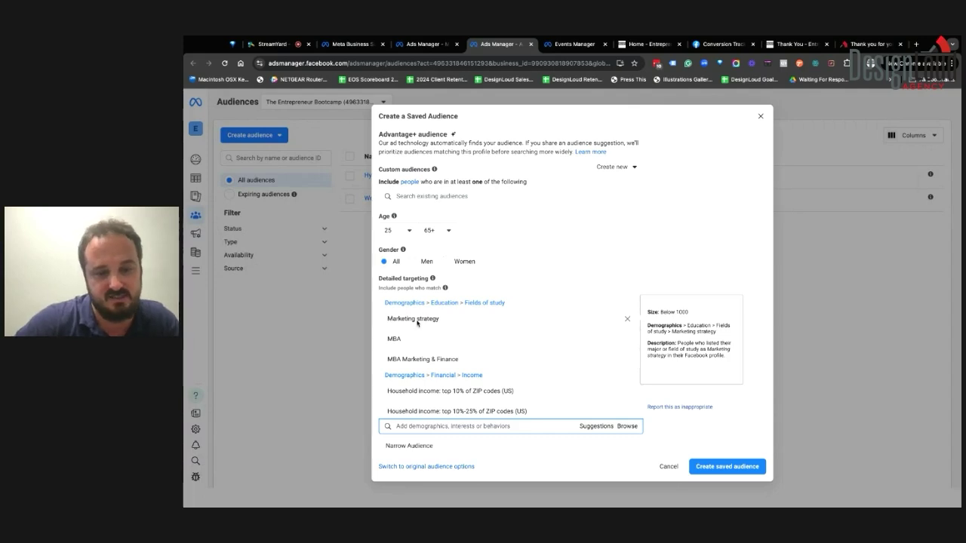
{"action": "mouse_move", "coordinate": [390, 361]}
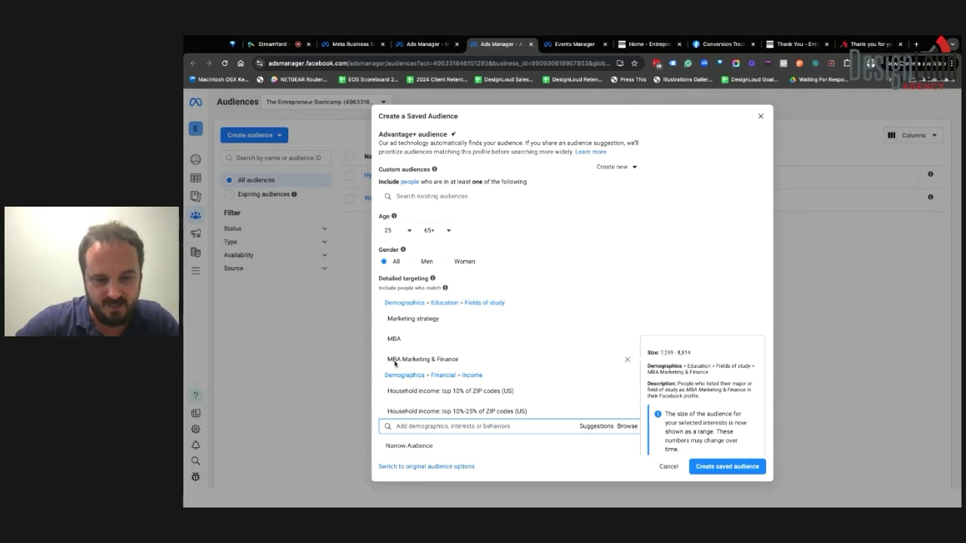
{"action": "mouse_move", "coordinate": [414, 392]}
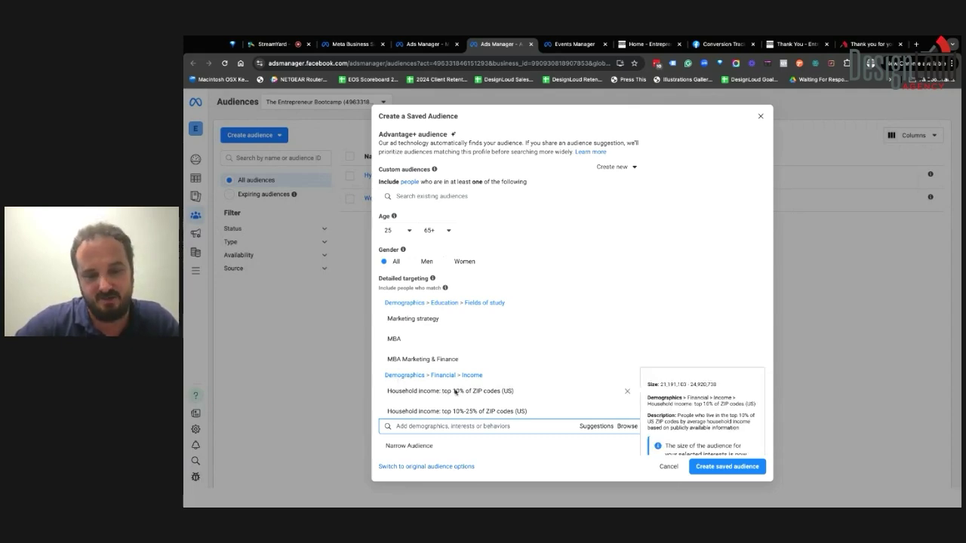
{"action": "mouse_move", "coordinate": [458, 404]}
{"action": "scroll", "coordinate": [459, 405], "scroll_direction": "down", "scroll_amount": 1}
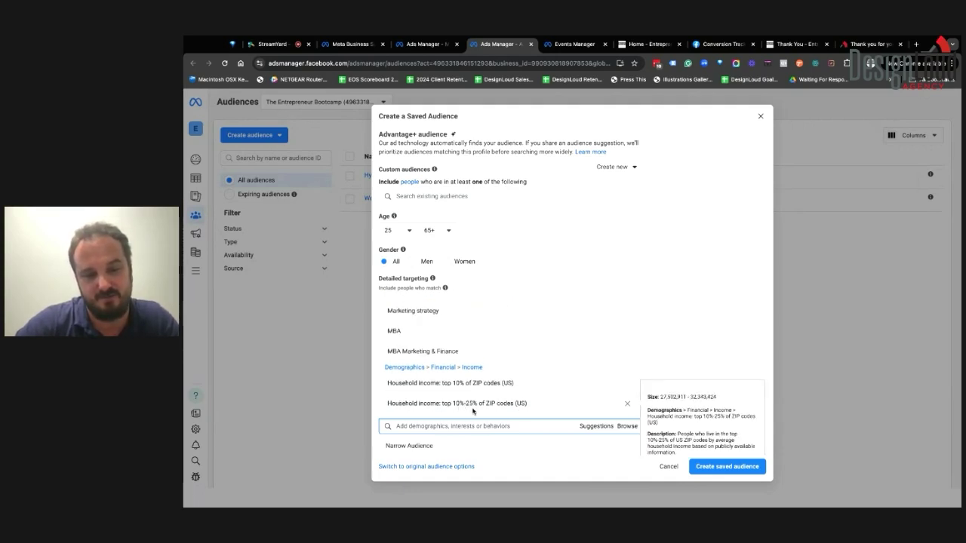
{"action": "mouse_move", "coordinate": [468, 338]}
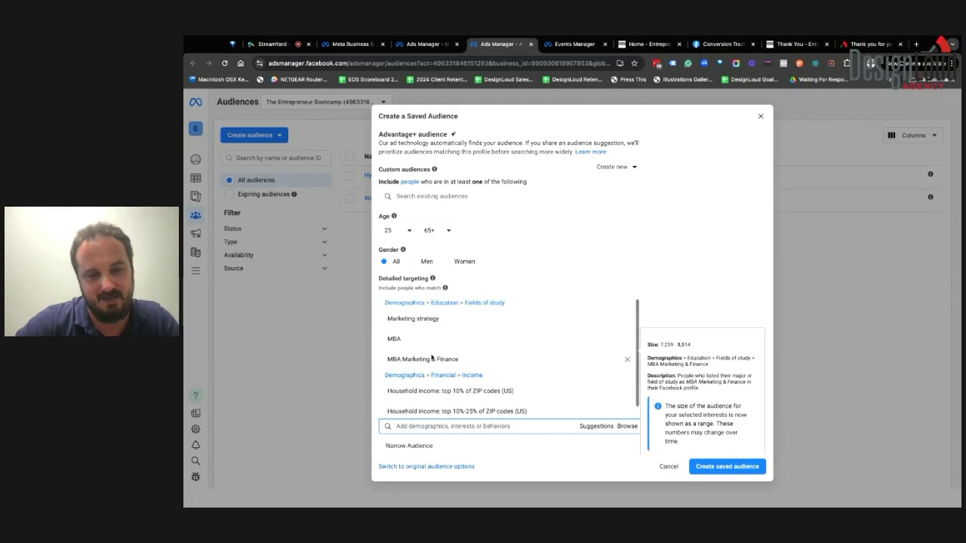
{"action": "scroll", "coordinate": [432, 351], "scroll_direction": "up", "scroll_amount": 1}
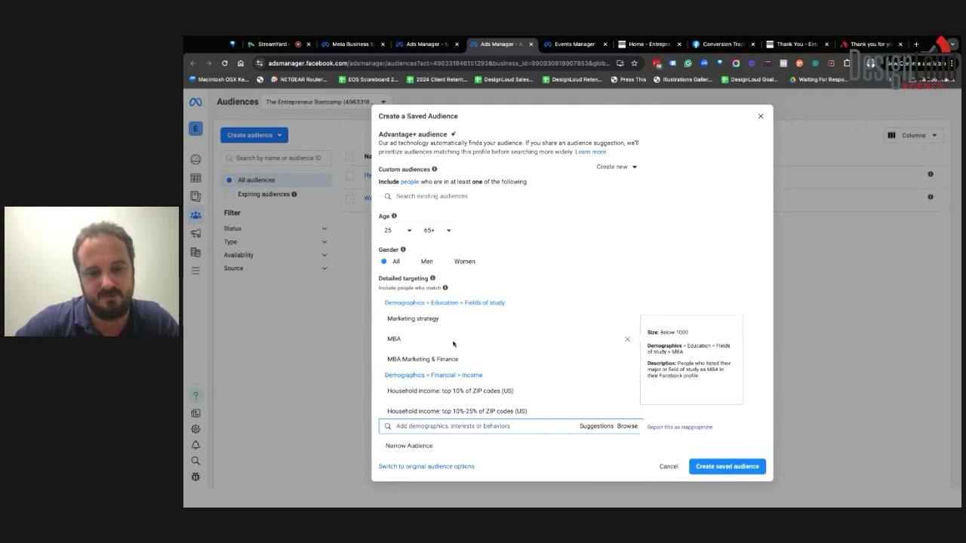
{"action": "mouse_move", "coordinate": [443, 390]}
{"action": "scroll", "coordinate": [449, 390], "scroll_direction": "down", "scroll_amount": 1}
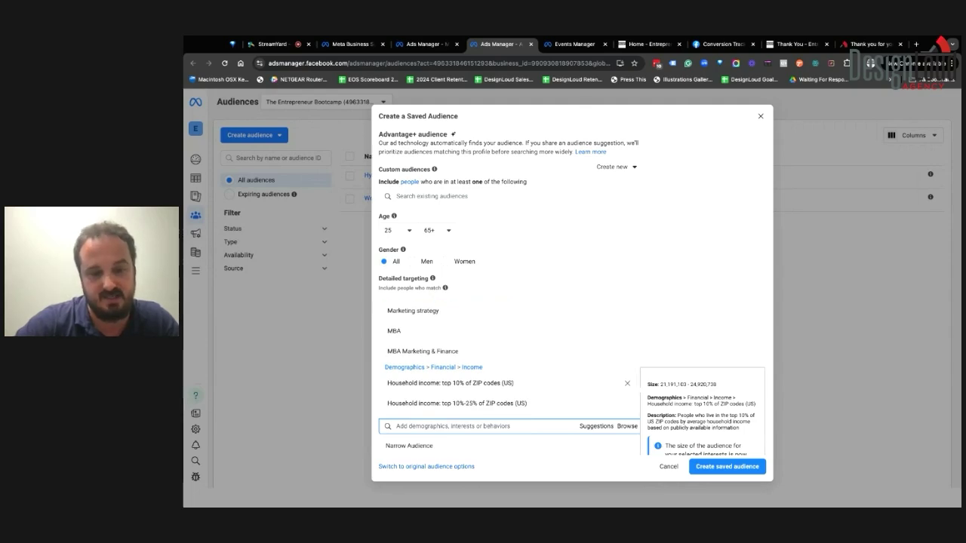
Narrow the audience so people must also match household income top 10% of ZIP codes (US)
{"action": "scroll", "coordinate": [452, 443], "scroll_direction": "down", "scroll_amount": 1}
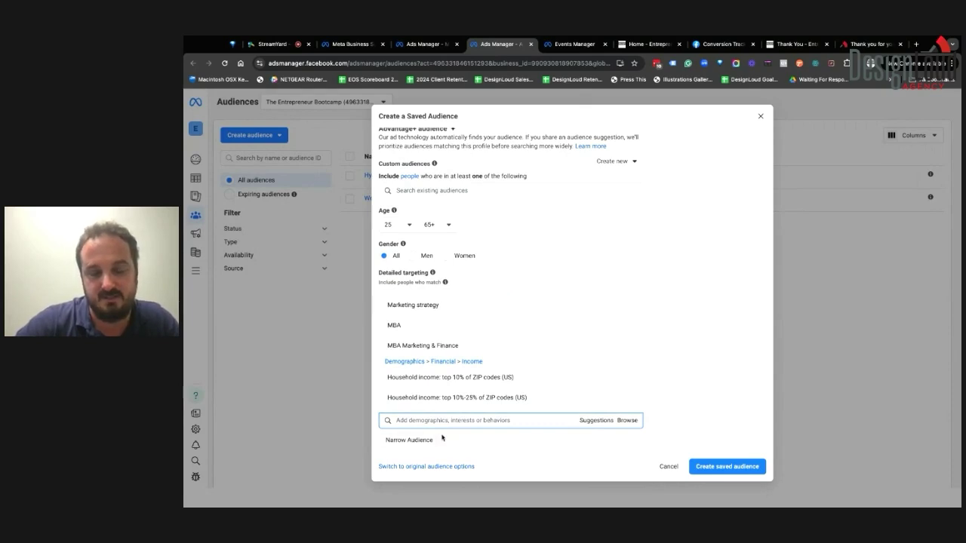
{"action": "left_click", "coordinate": [409, 441]}
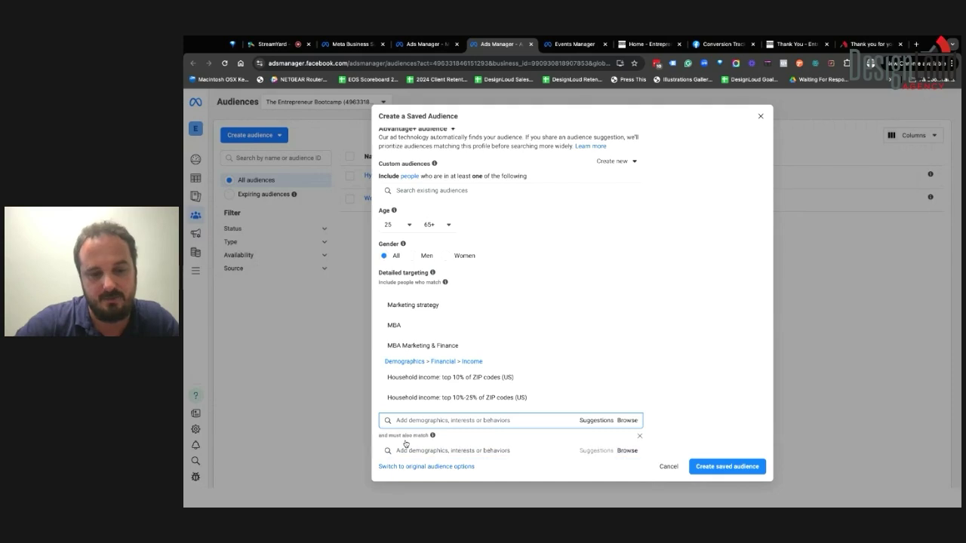
{"action": "scroll", "coordinate": [412, 441], "scroll_direction": "down", "scroll_amount": 1}
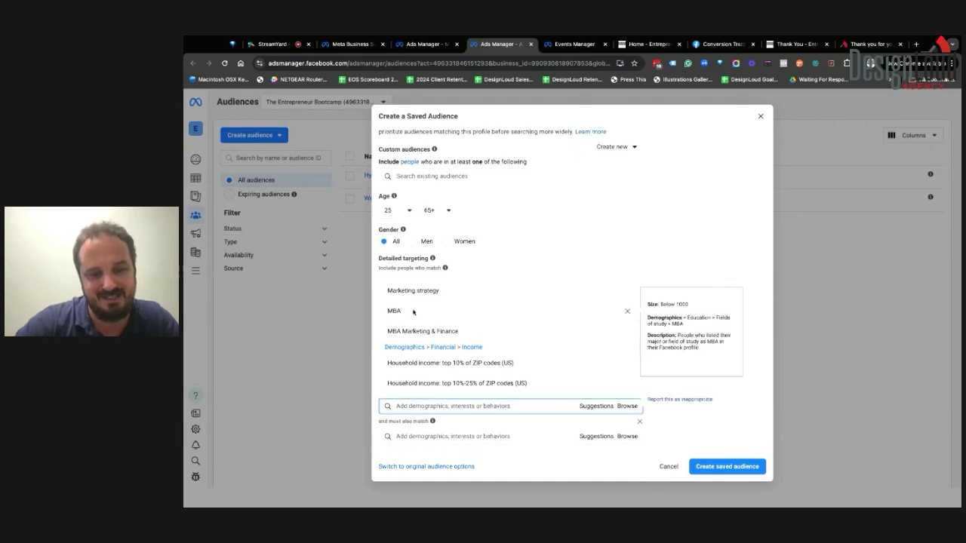
{"action": "mouse_move", "coordinate": [403, 297]}
{"action": "scroll", "coordinate": [403, 301], "scroll_direction": "up", "scroll_amount": 1}
{"action": "scroll", "coordinate": [404, 317], "scroll_direction": "down", "scroll_amount": 1}
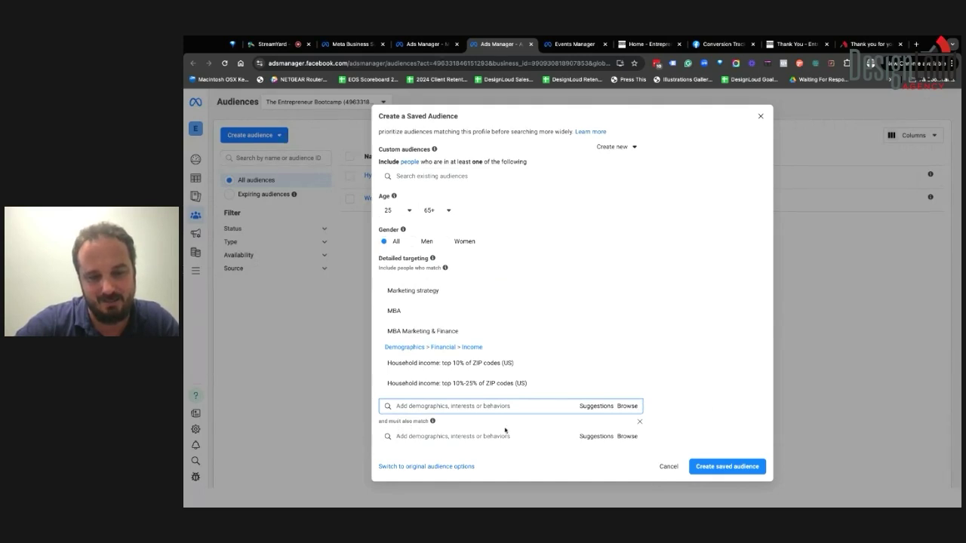
{"action": "left_click", "coordinate": [627, 436]}
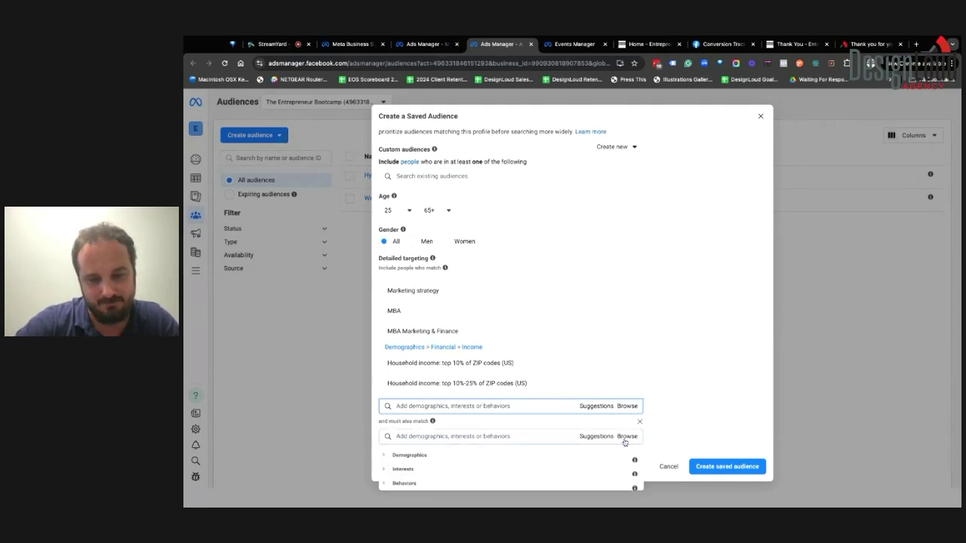
{"action": "left_click", "coordinate": [384, 456]}
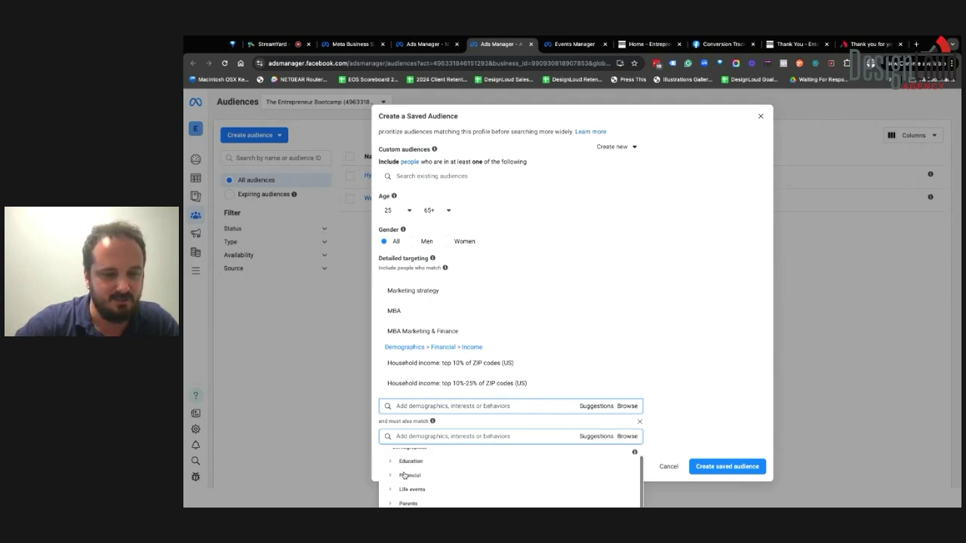
{"action": "left_click", "coordinate": [402, 475]}
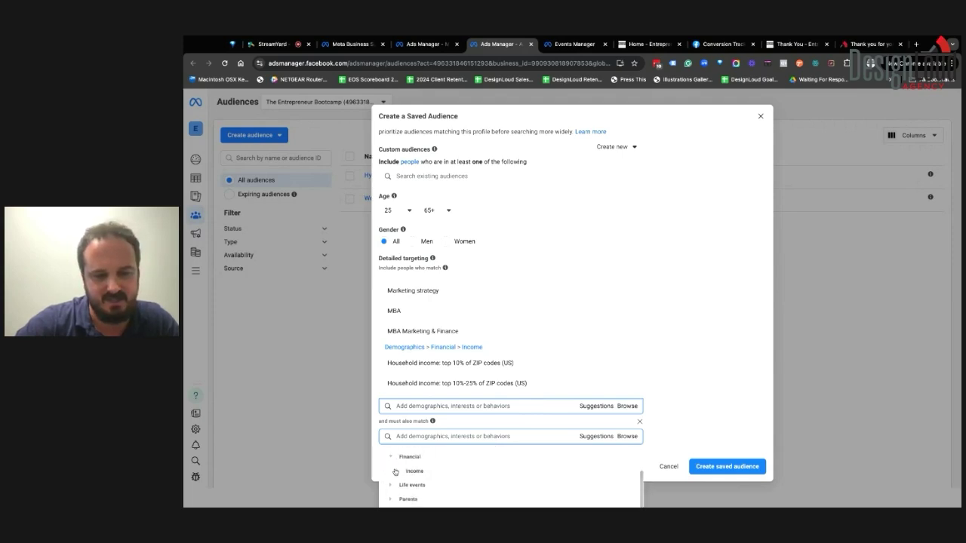
{"action": "left_click", "coordinate": [395, 472]}
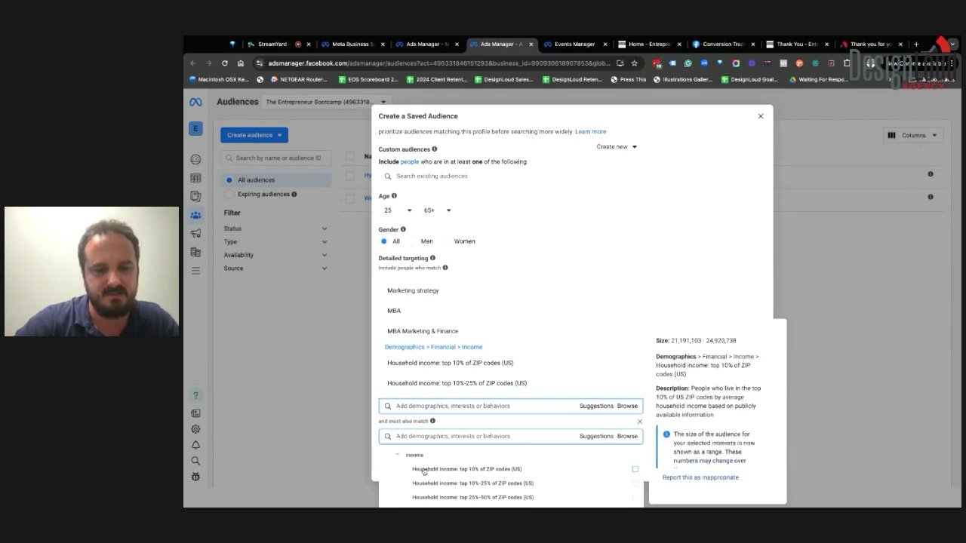
{"action": "left_click", "coordinate": [423, 471]}
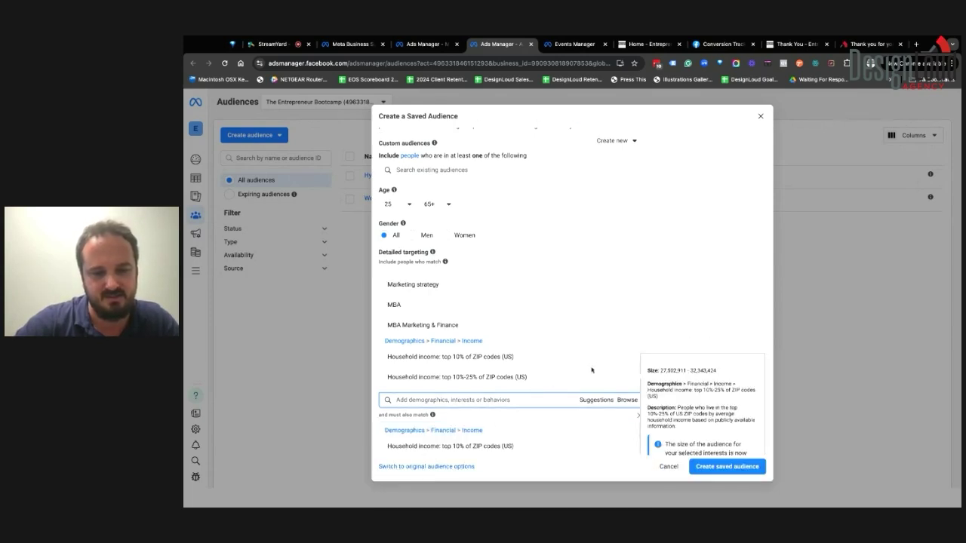
Remove both household income criteria from the first group of people to match, keeping only the fields of study
{"action": "left_click", "coordinate": [628, 357]}
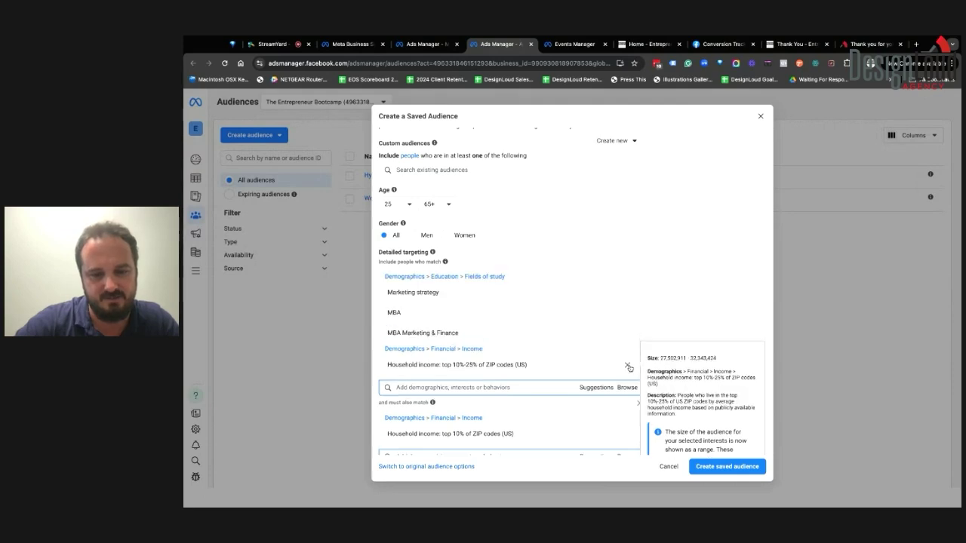
{"action": "left_click", "coordinate": [630, 369]}
{"action": "scroll", "coordinate": [528, 385], "scroll_direction": "down", "scroll_amount": 1}
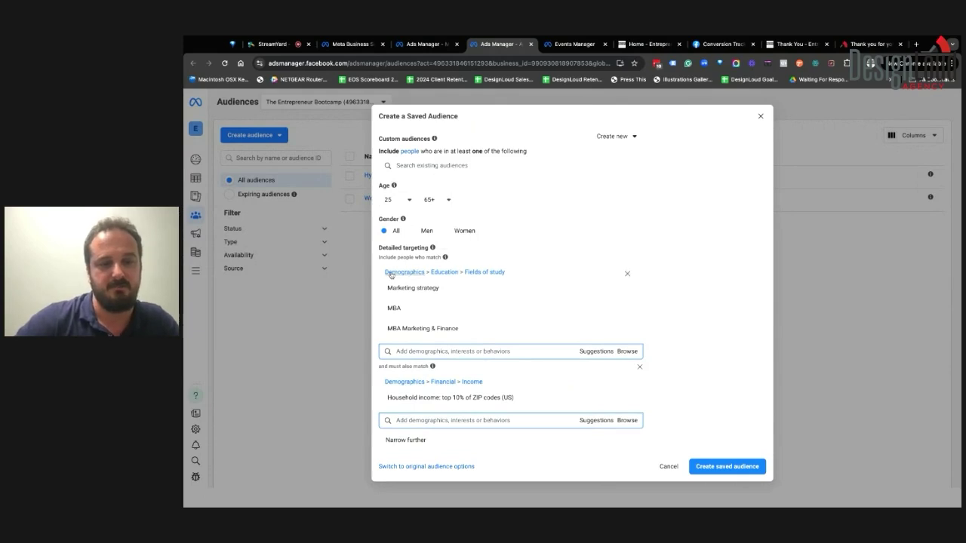
{"action": "mouse_move", "coordinate": [403, 294]}
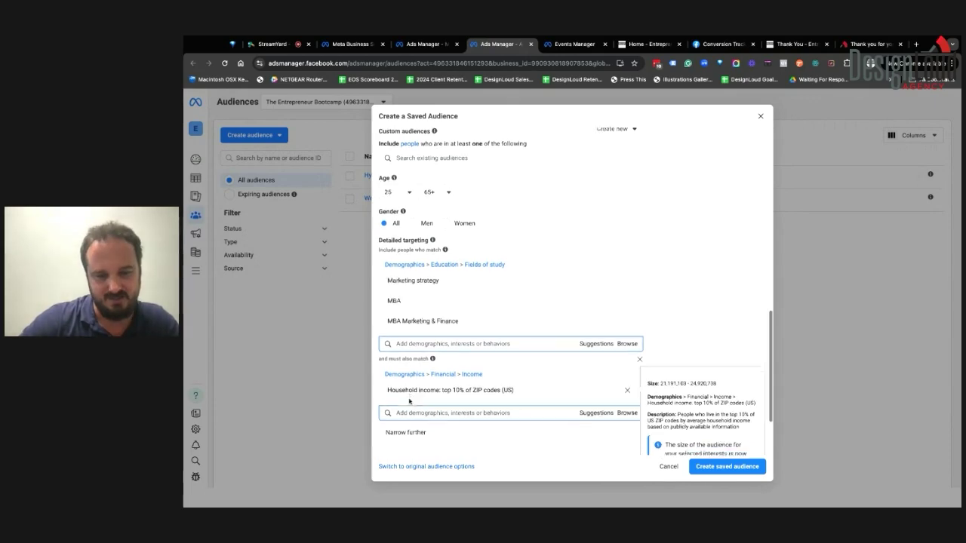
Narrow the audience further so people must also match the Advertising (marketing) interest from Business and industry
{"action": "scroll", "coordinate": [400, 392], "scroll_direction": "down", "scroll_amount": 1}
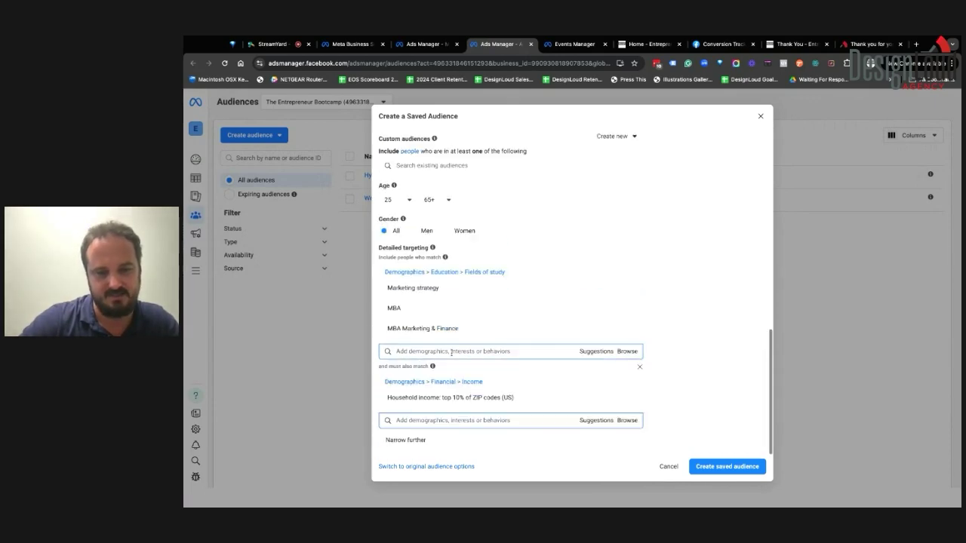
{"action": "left_click", "coordinate": [408, 440]}
{"action": "scroll", "coordinate": [467, 434], "scroll_direction": "down", "scroll_amount": 1}
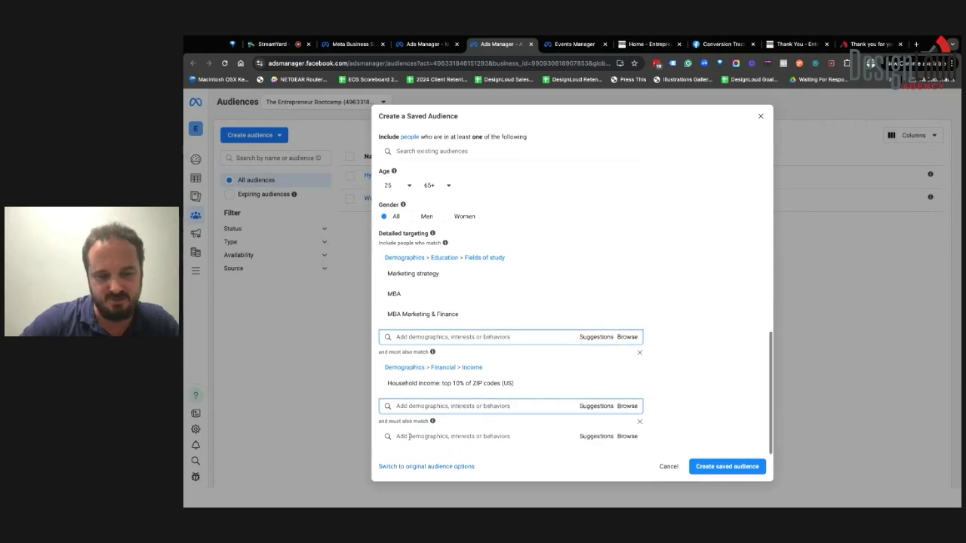
{"action": "left_click", "coordinate": [622, 439]}
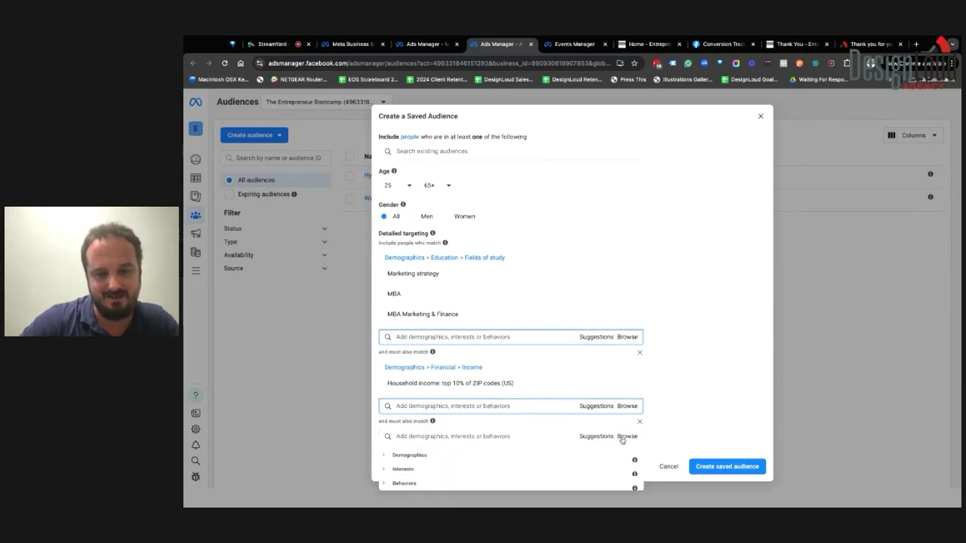
{"action": "left_click", "coordinate": [386, 470]}
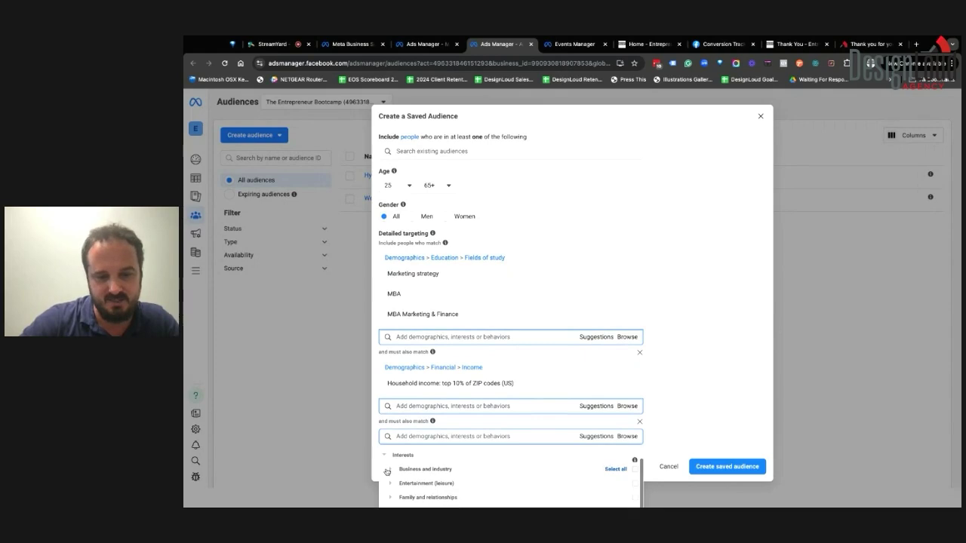
{"action": "left_click", "coordinate": [392, 470]}
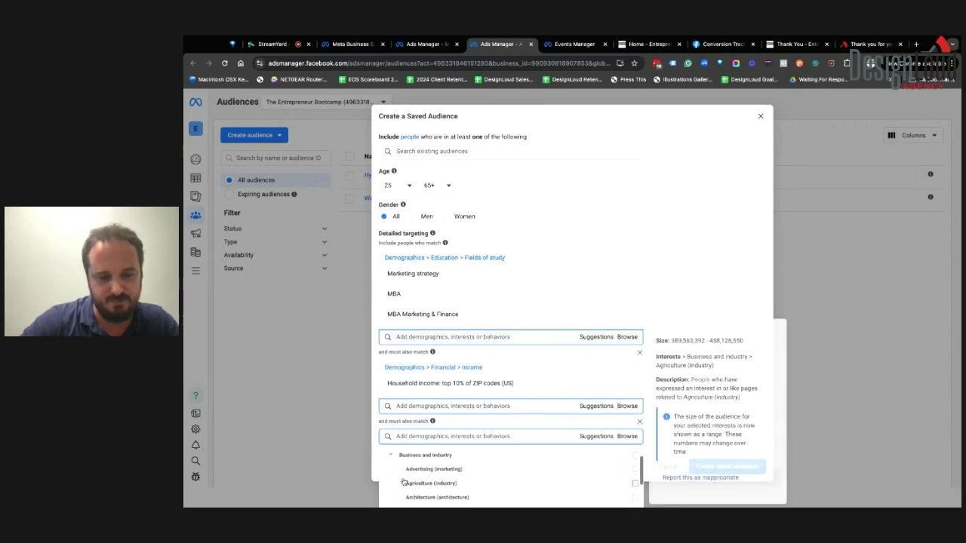
{"action": "left_click", "coordinate": [418, 471]}
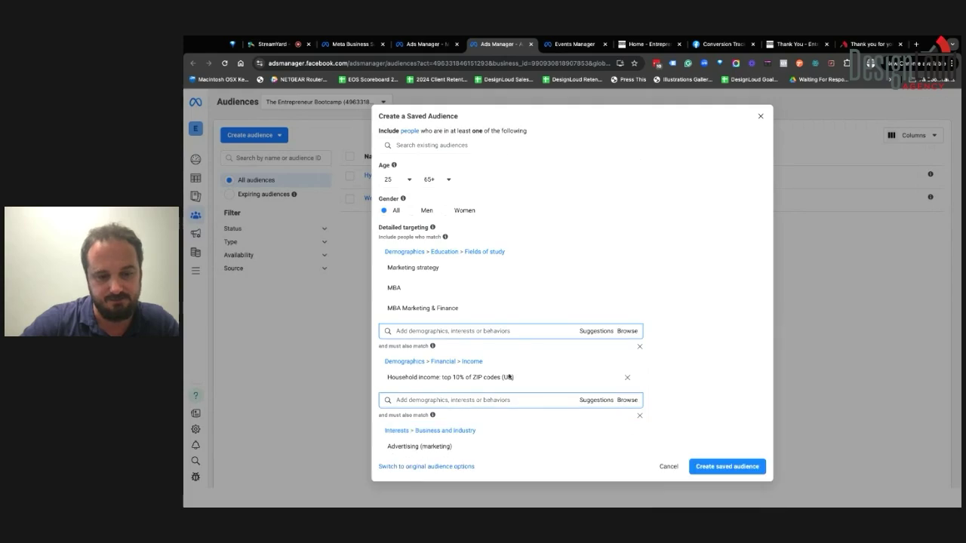
{"action": "scroll", "coordinate": [518, 425], "scroll_direction": "down", "scroll_amount": 2}
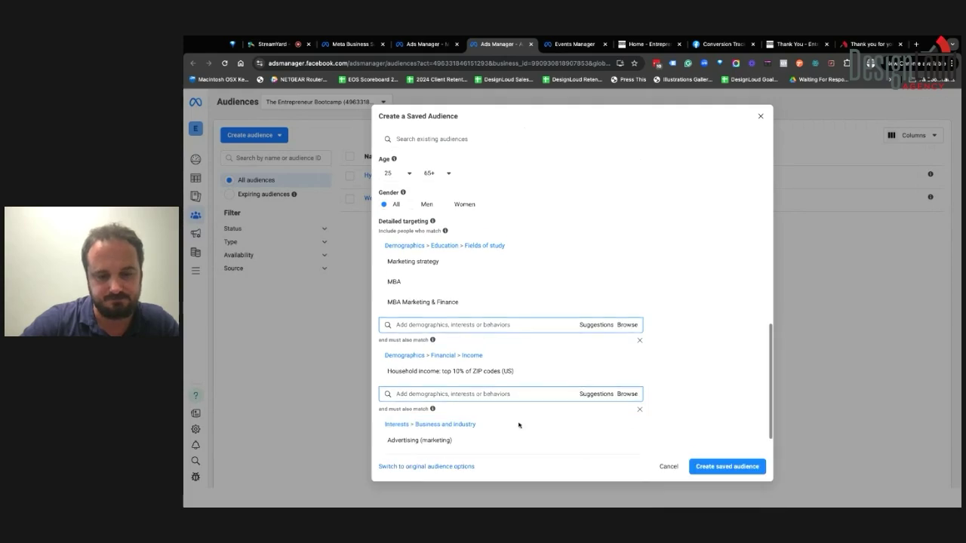
Review the audience's targeting groups, exclusions and location, and cancel creating the saved audience
{"action": "left_click", "coordinate": [674, 359]}
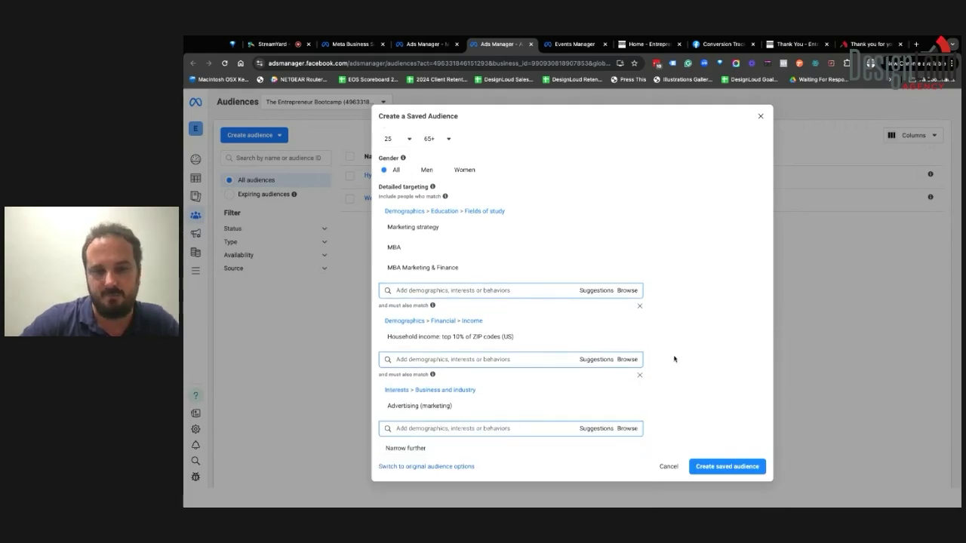
{"action": "mouse_move", "coordinate": [442, 223]}
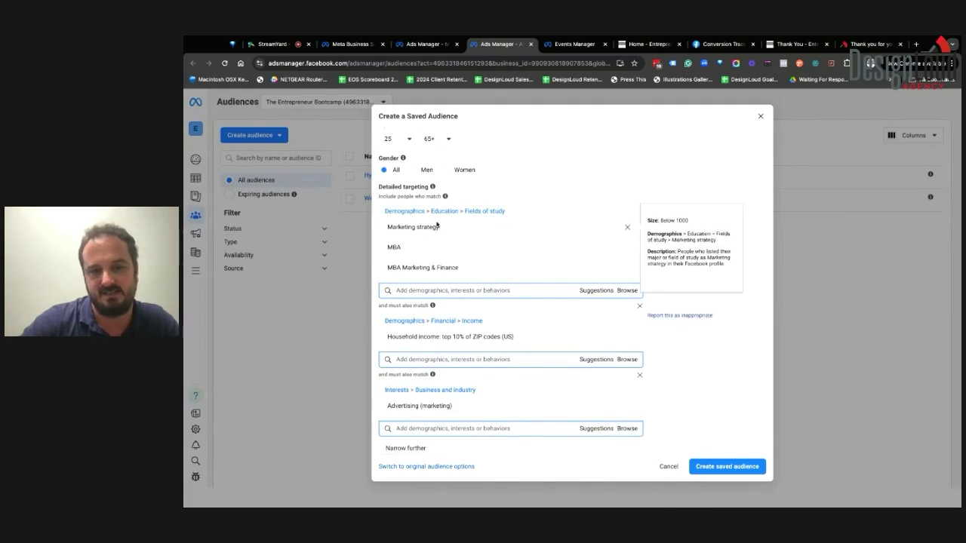
{"action": "mouse_move", "coordinate": [416, 405]}
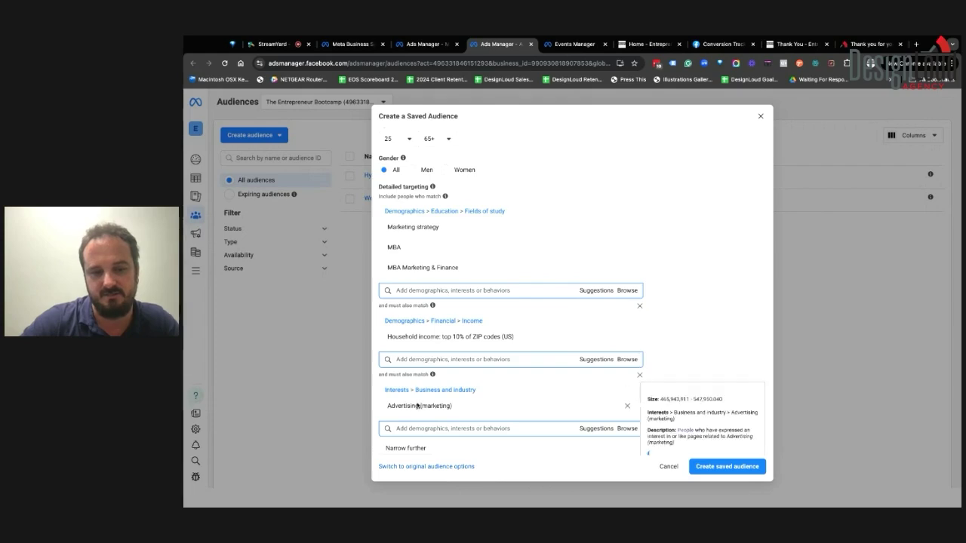
{"action": "scroll", "coordinate": [453, 423], "scroll_direction": "down", "scroll_amount": 1}
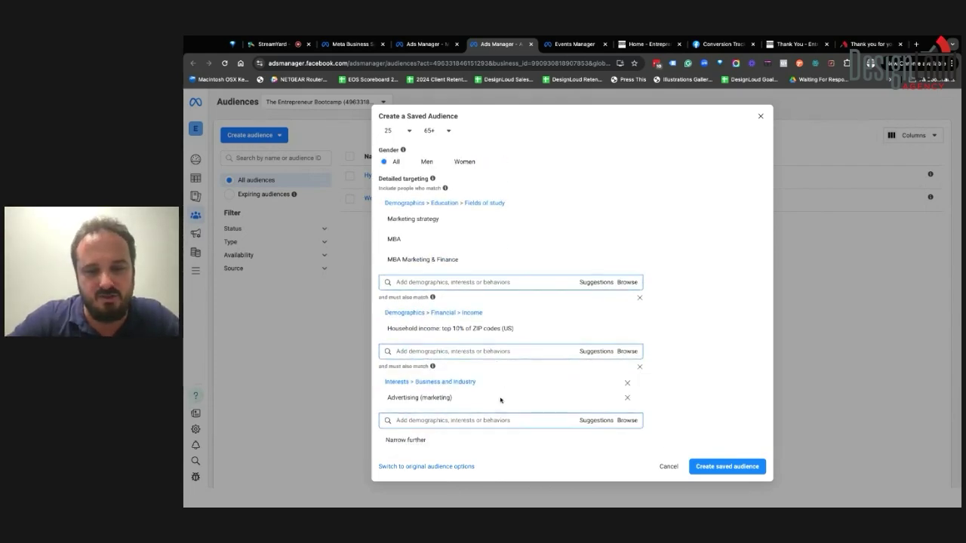
{"action": "scroll", "coordinate": [487, 452], "scroll_direction": "down", "scroll_amount": 1}
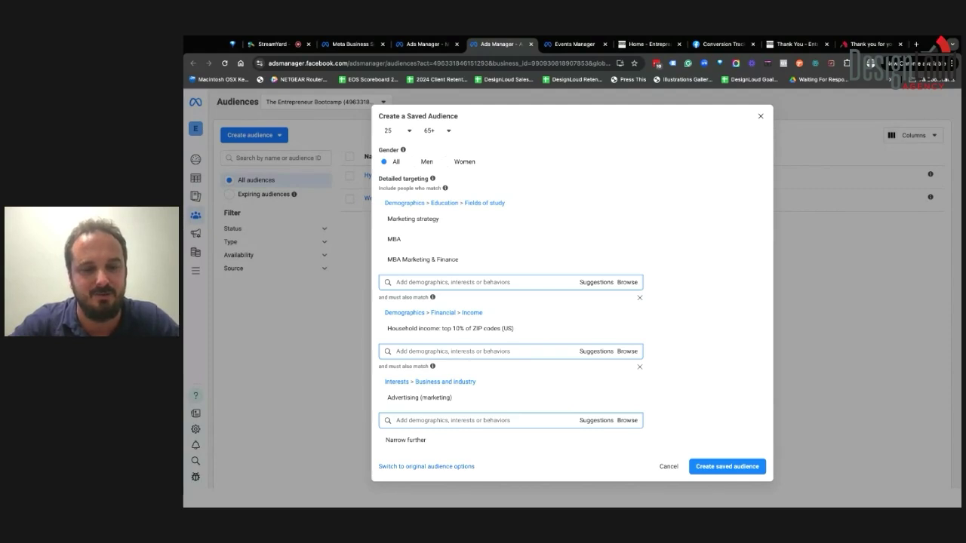
{"action": "scroll", "coordinate": [698, 276], "scroll_direction": "up", "scroll_amount": 5}
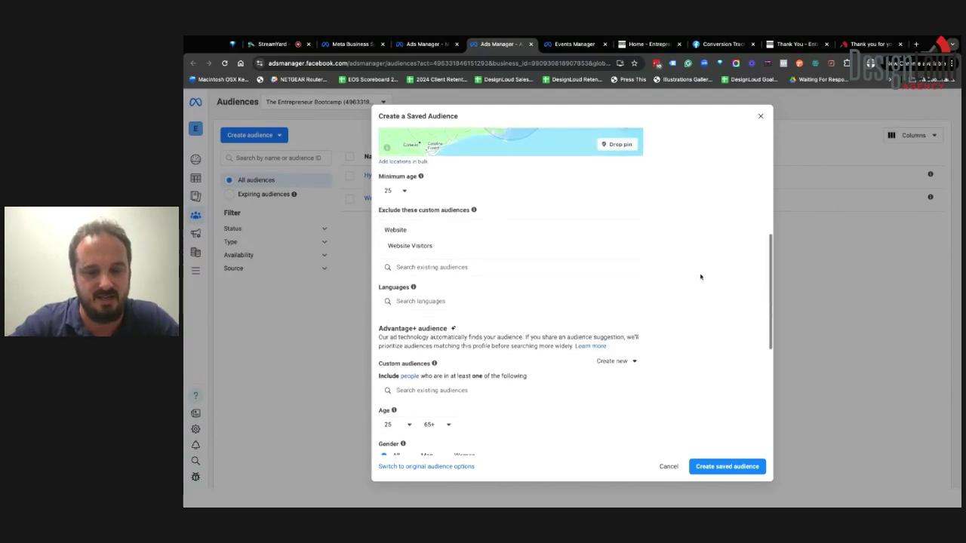
{"action": "scroll", "coordinate": [700, 277], "scroll_direction": "down", "scroll_amount": 5}
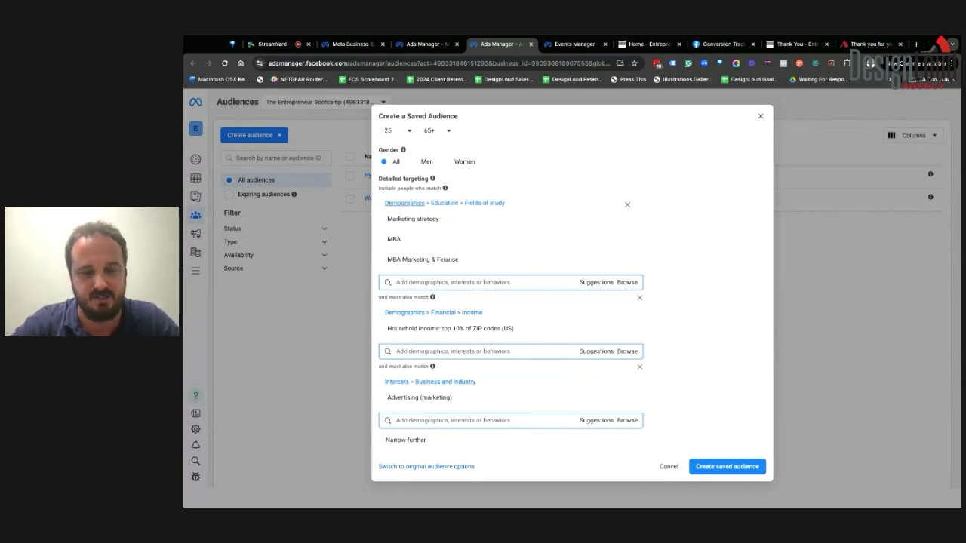
{"action": "scroll", "coordinate": [416, 201], "scroll_direction": "up", "scroll_amount": 1}
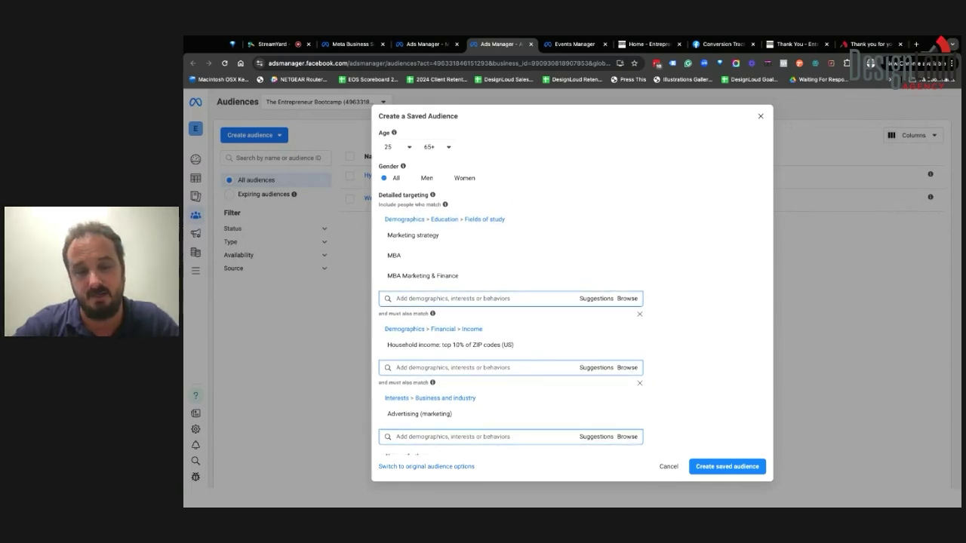
{"action": "scroll", "coordinate": [680, 351], "scroll_direction": "up", "scroll_amount": 5}
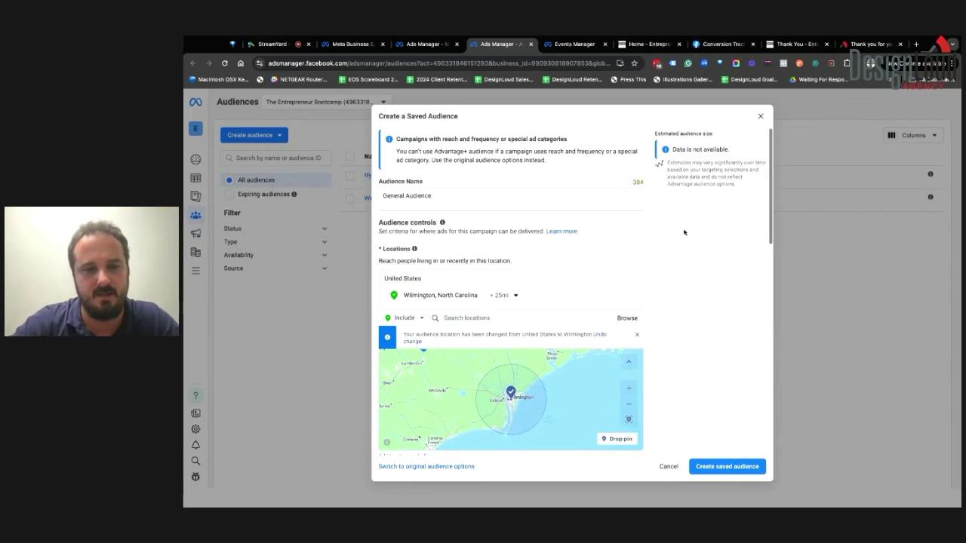
{"action": "left_click", "coordinate": [668, 466]}
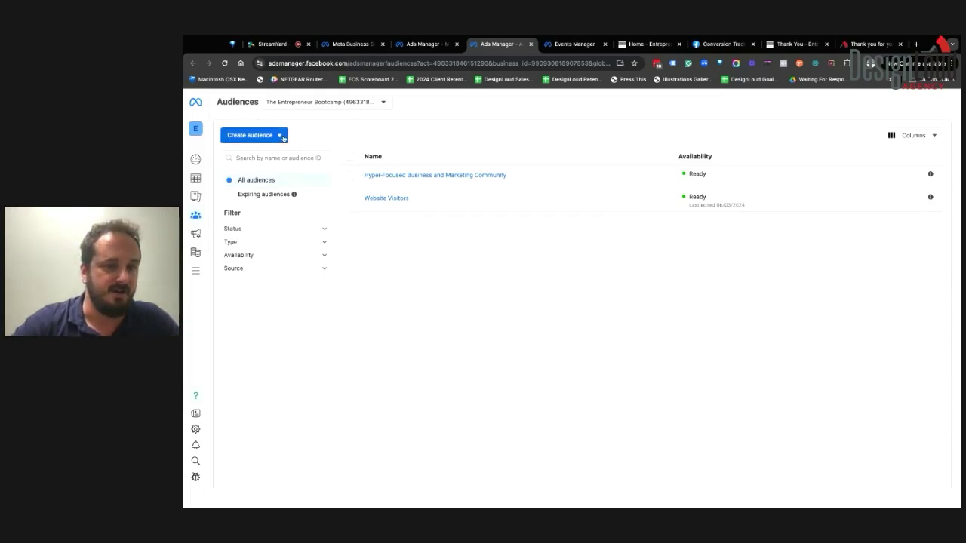
Start a lookalike audience with the value-based source Unfinished Furniture of Wilmington - WooCommerce
{"action": "mouse_move", "coordinate": [387, 201]}
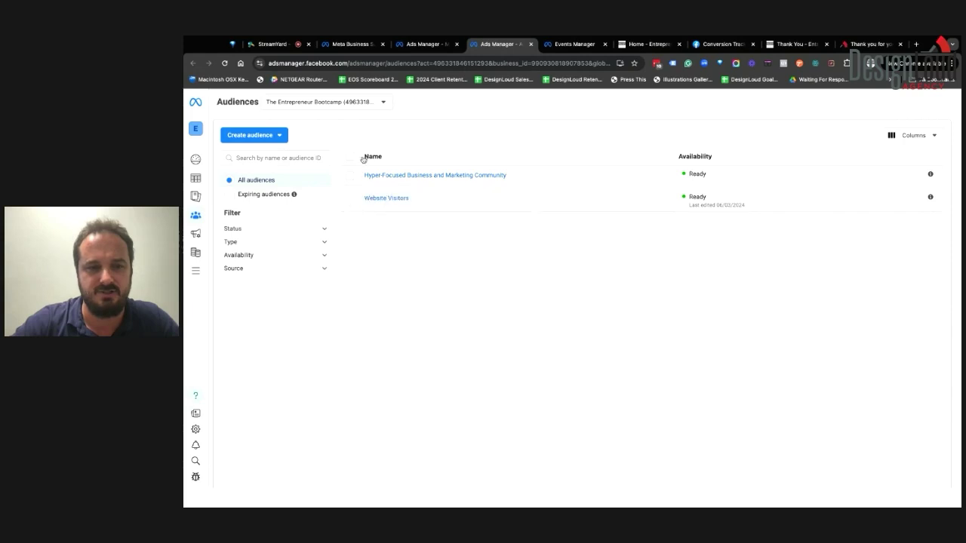
{"action": "left_click", "coordinate": [276, 136]}
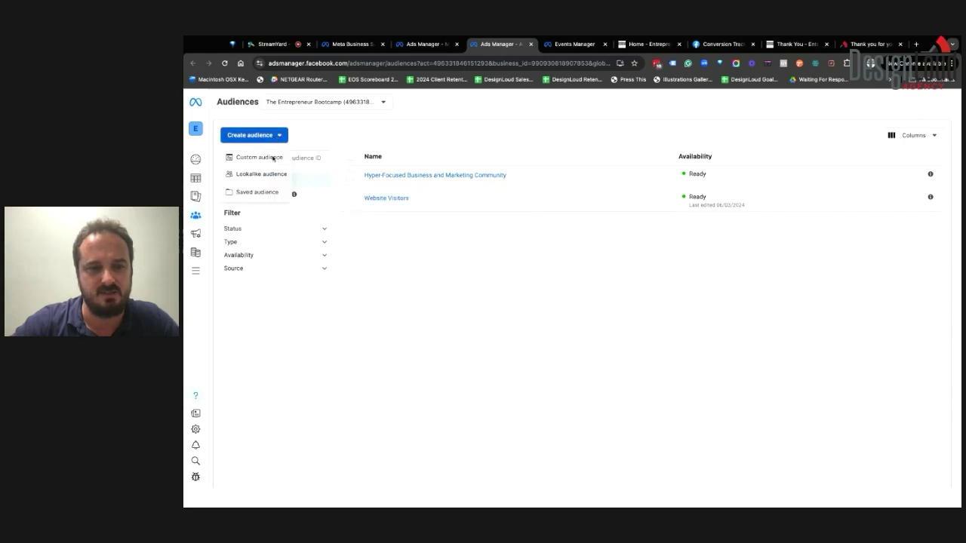
{"action": "left_click", "coordinate": [264, 174]}
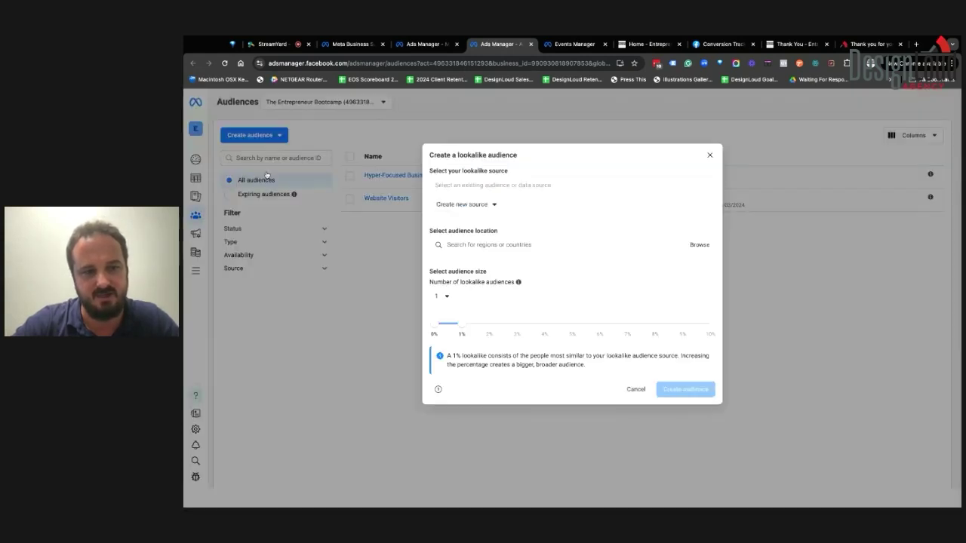
{"action": "left_click", "coordinate": [521, 187]}
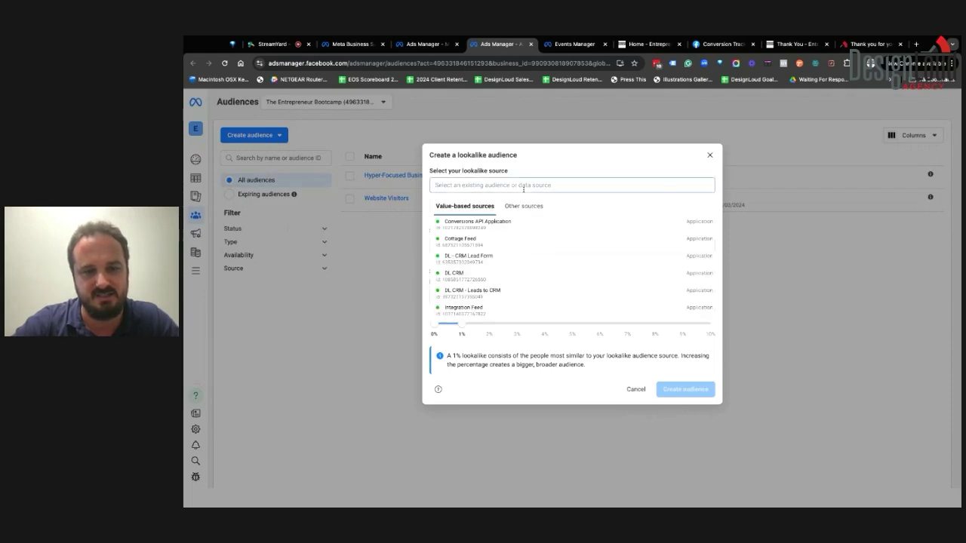
{"action": "mouse_move", "coordinate": [528, 223]}
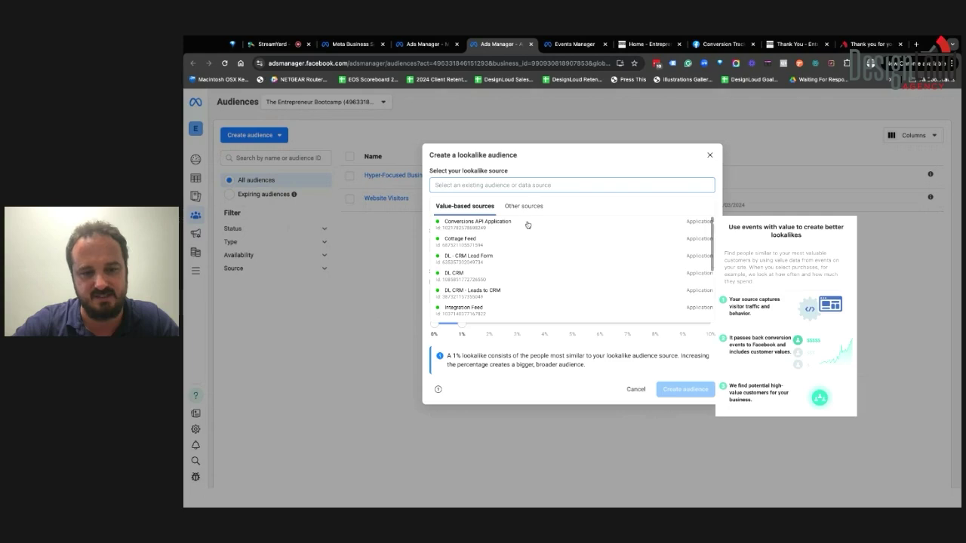
{"action": "scroll", "coordinate": [520, 301], "scroll_direction": "down", "scroll_amount": 1}
{"action": "scroll", "coordinate": [520, 301], "scroll_direction": "down", "scroll_amount": 3}
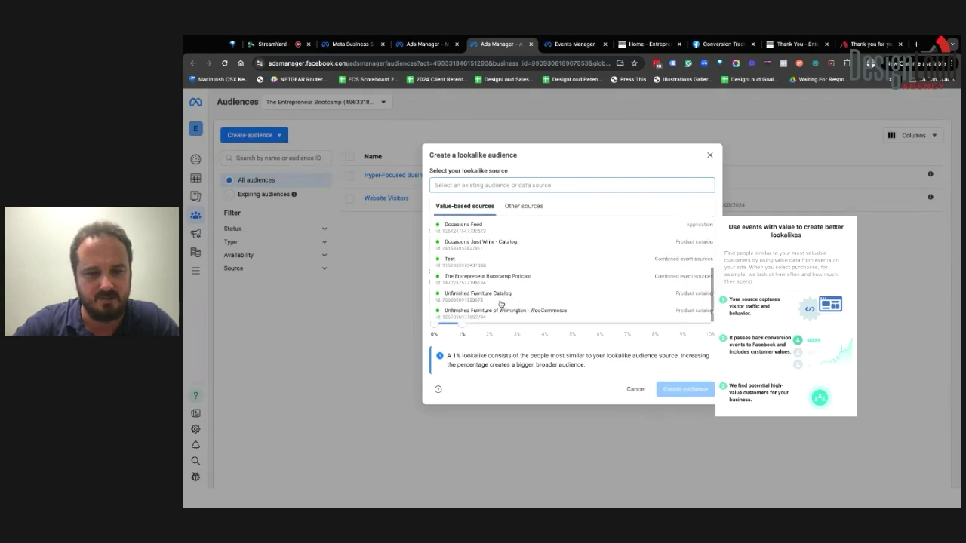
{"action": "scroll", "coordinate": [507, 289], "scroll_direction": "up", "scroll_amount": 1}
{"action": "scroll", "coordinate": [506, 287], "scroll_direction": "down", "scroll_amount": 1}
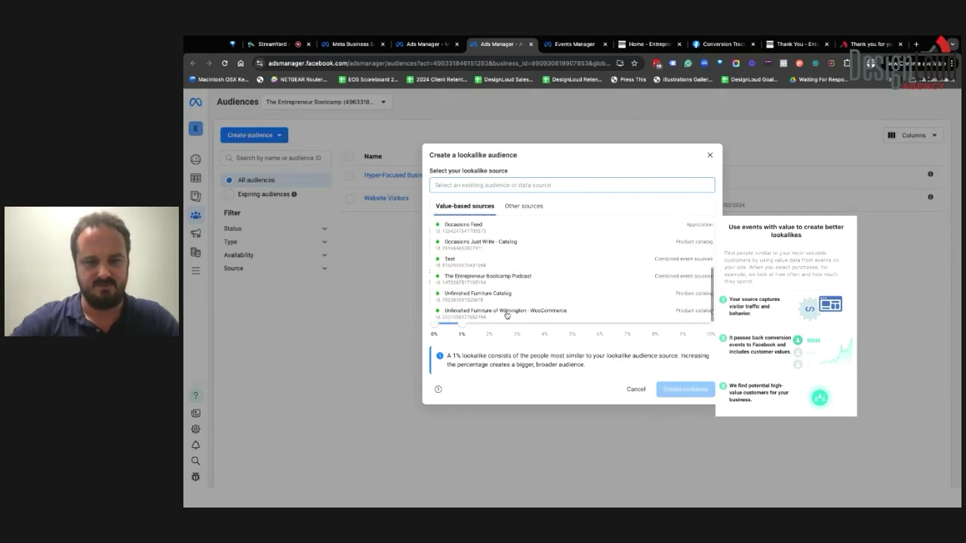
{"action": "left_click", "coordinate": [506, 316]}
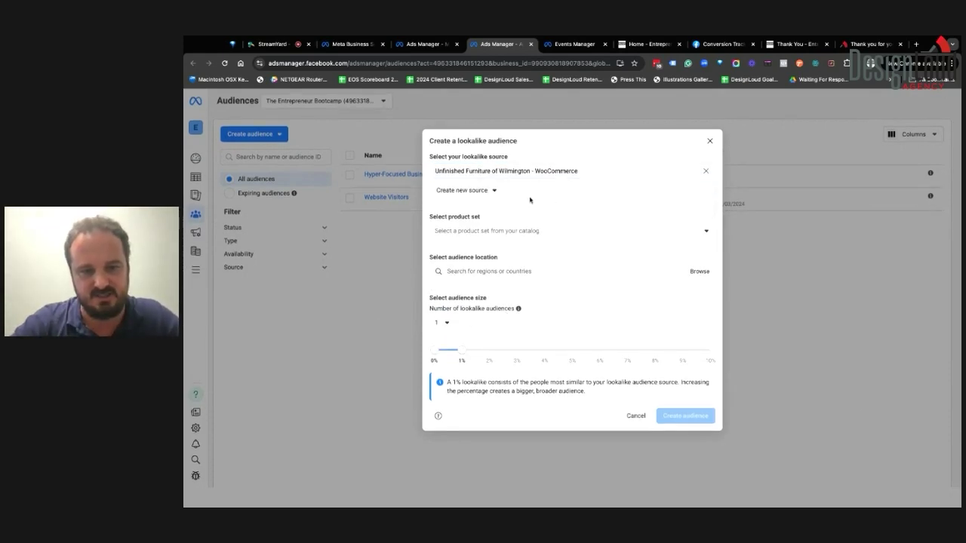
Set the lookalike audience's location to United States
{"action": "left_click", "coordinate": [496, 271]}
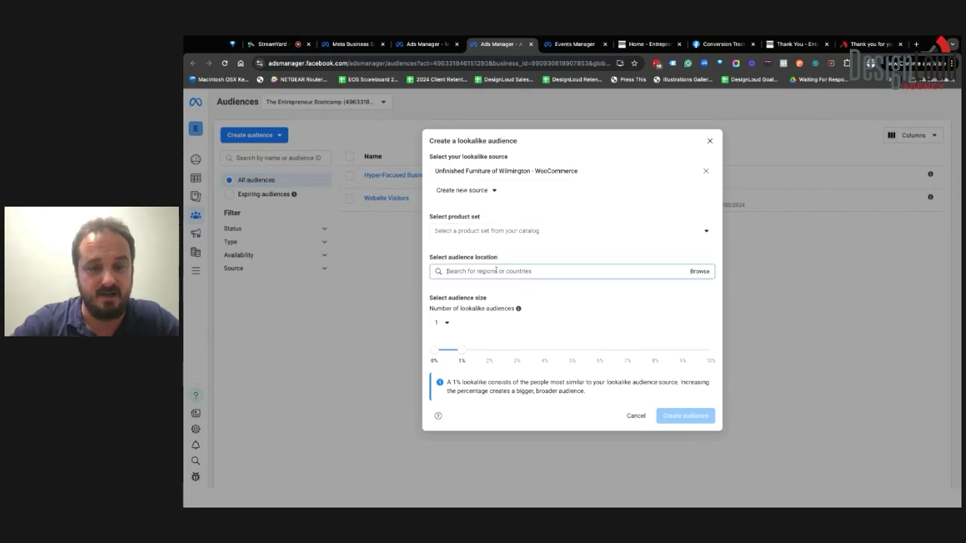
{"action": "type", "text": "Uni"}
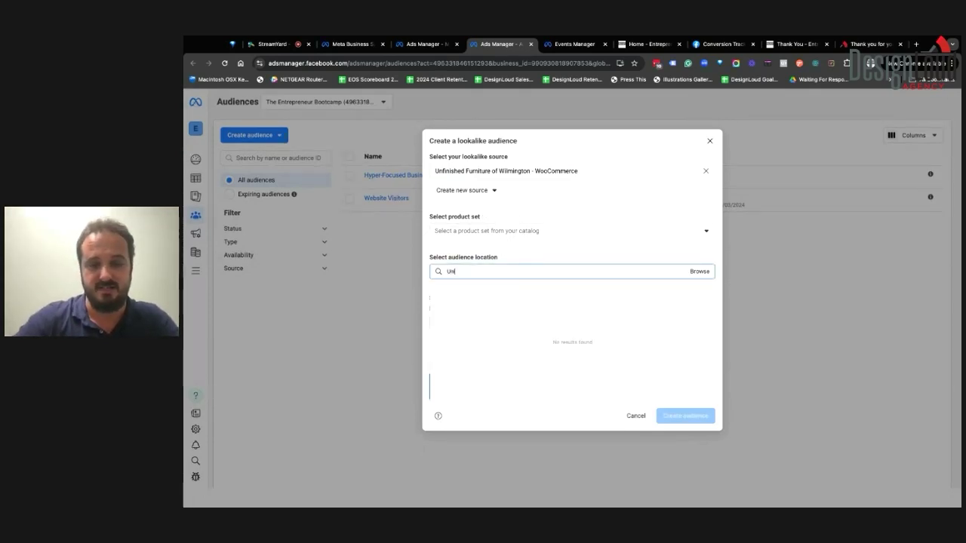
{"action": "type", "text": "ted States"}
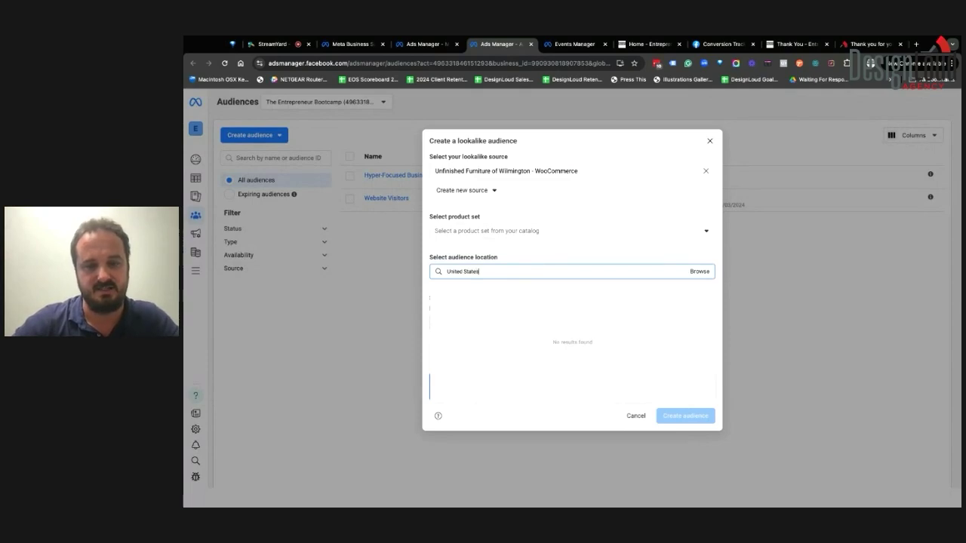
{"action": "left_click", "coordinate": [478, 290]}
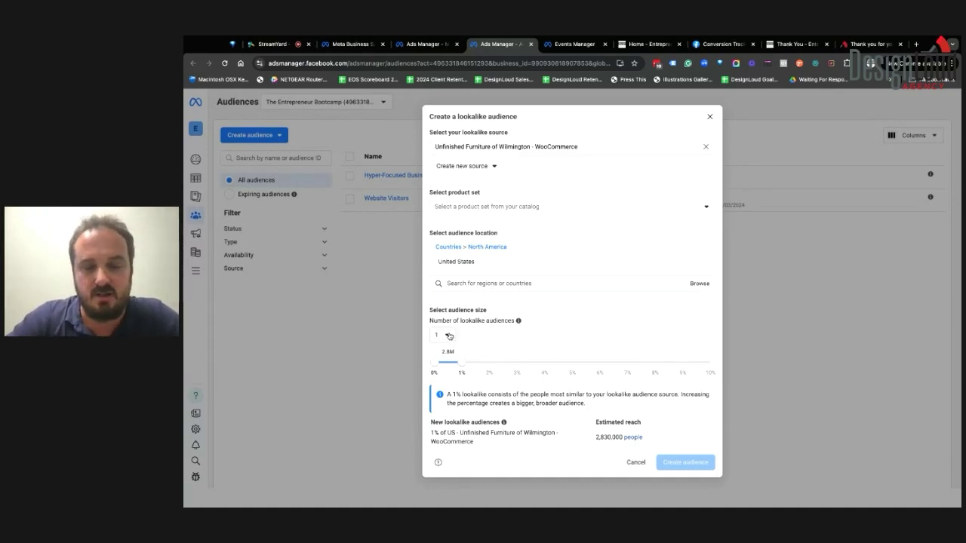
Try a 7% lookalike audience size, return it to 1%, and close the lookalike setup without creating the audience
{"action": "left_click_drag", "start_coordinate": [461, 369], "coordinate": [626, 363]}
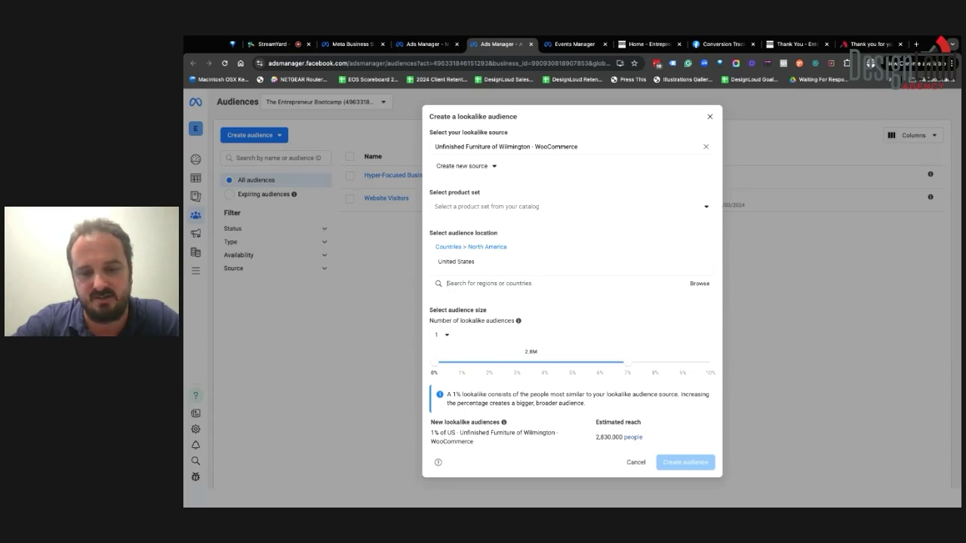
{"action": "left_click_drag", "start_coordinate": [627, 363], "coordinate": [458, 363]}
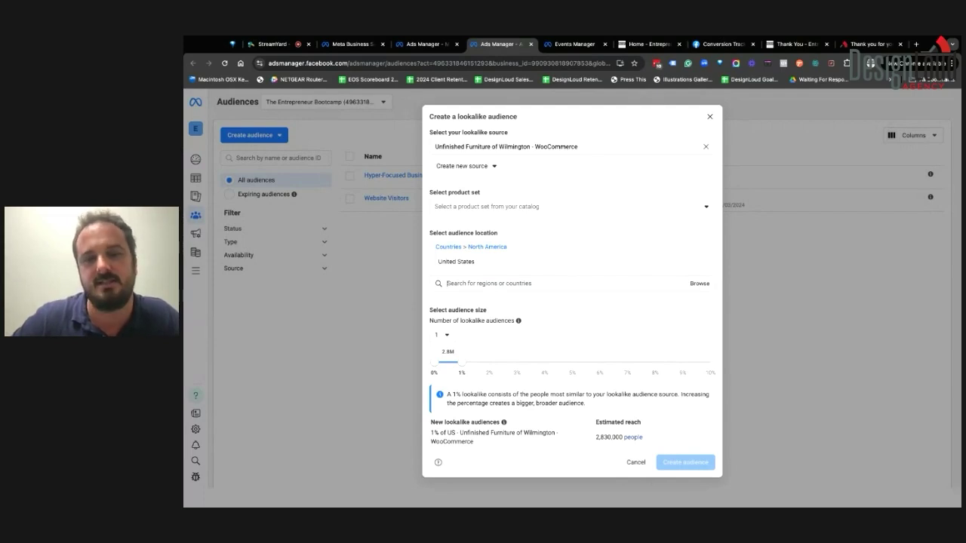
{"action": "left_click", "coordinate": [708, 117]}
Go to the account's campaigns and start creating a new campaign
{"action": "mouse_move", "coordinate": [183, 226]}
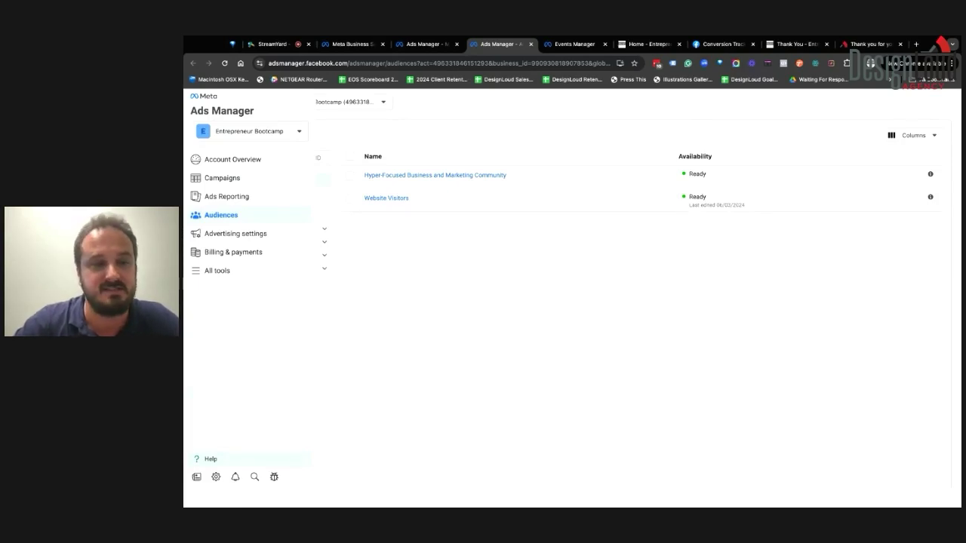
{"action": "left_click", "coordinate": [243, 178]}
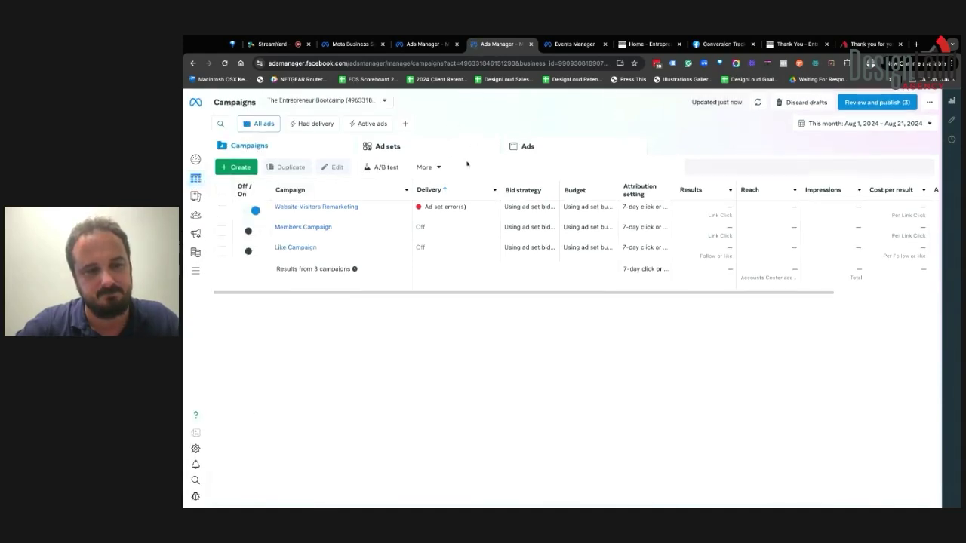
{"action": "left_click", "coordinate": [234, 167]}
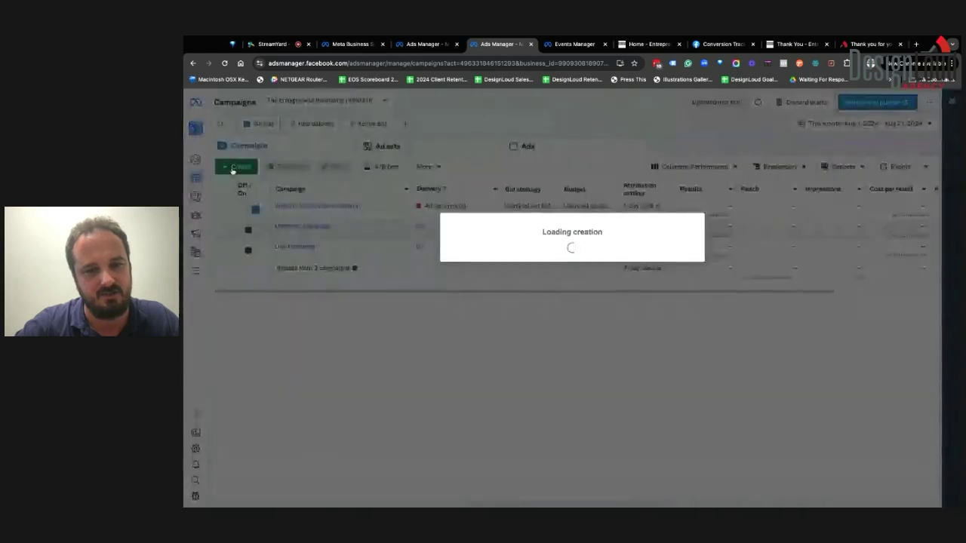
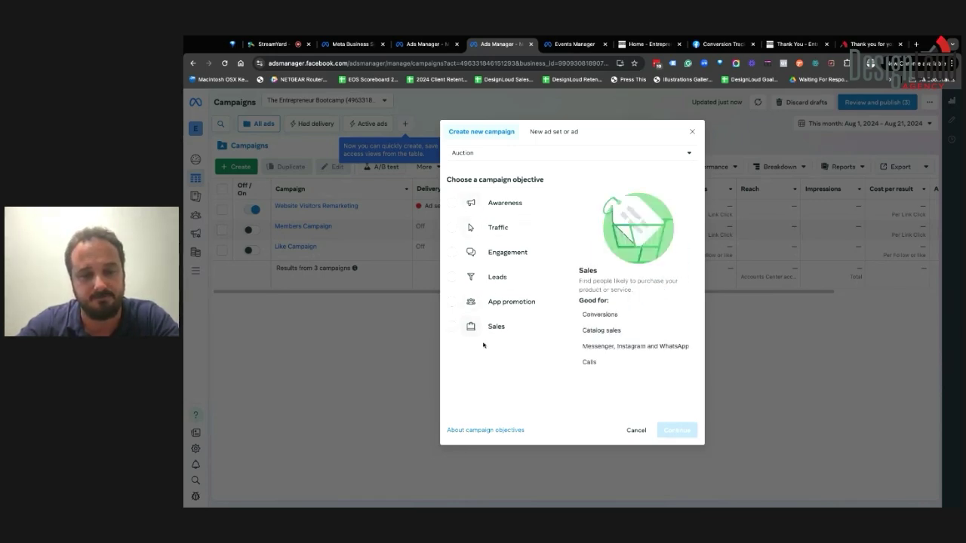
Create a new campaign with the Leads objective, using the manual leads campaign setup
{"action": "left_click", "coordinate": [498, 287]}
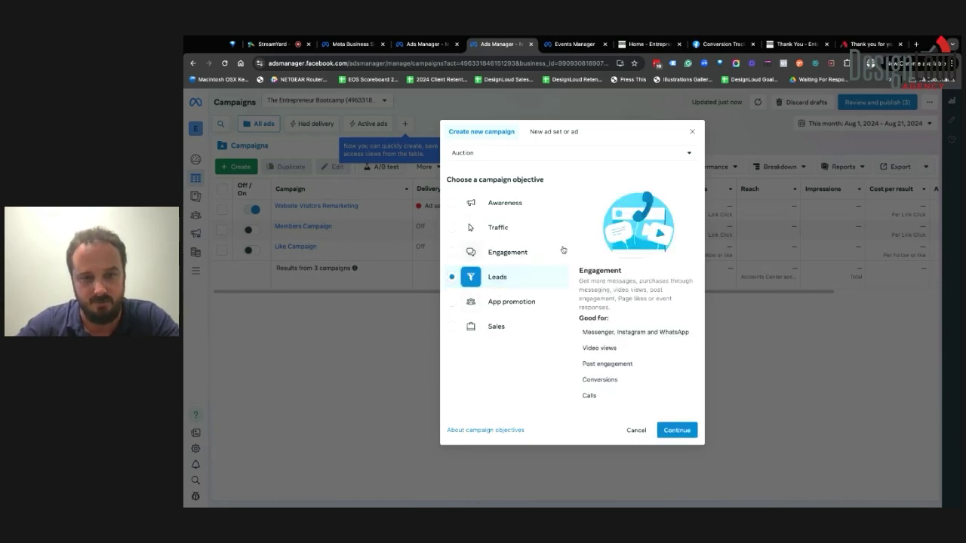
{"action": "left_click", "coordinate": [675, 429]}
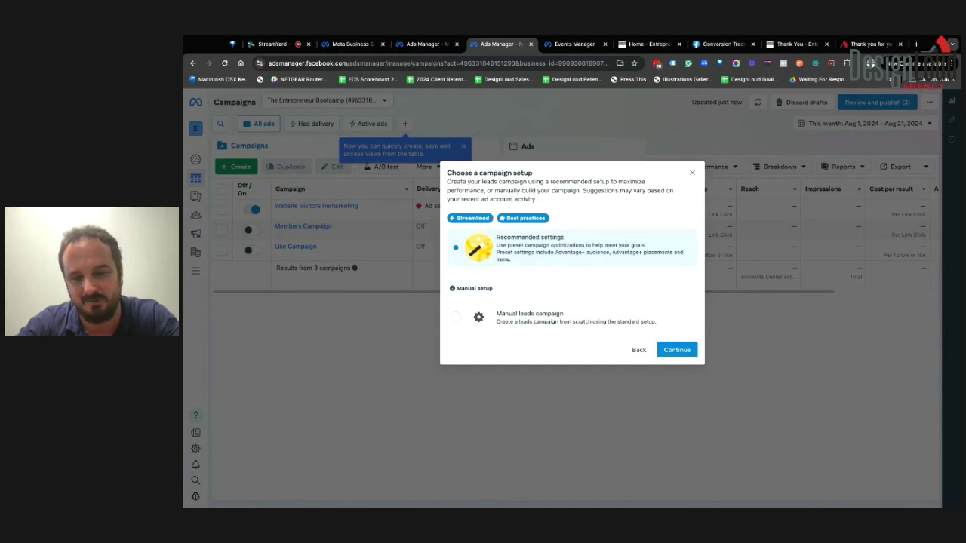
{"action": "left_click", "coordinate": [574, 320]}
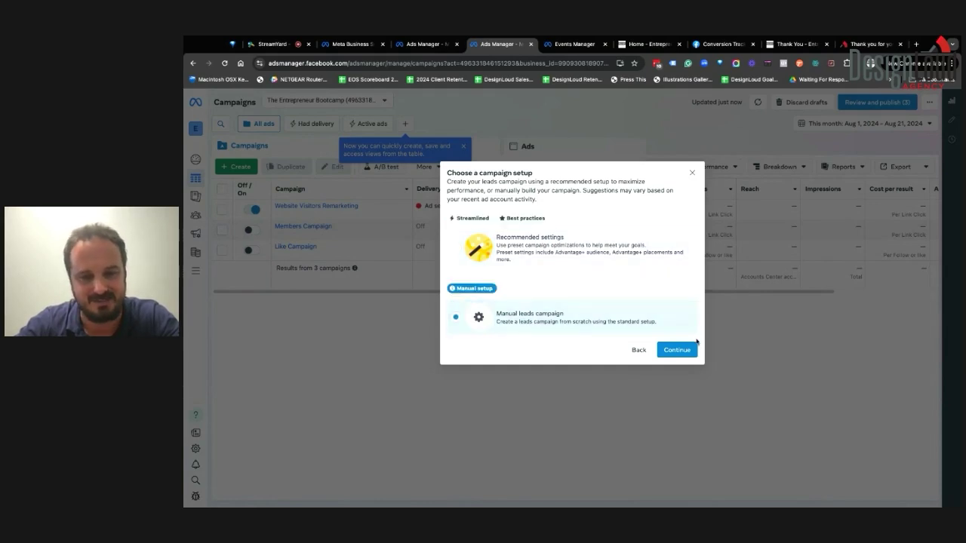
{"action": "left_click", "coordinate": [678, 349]}
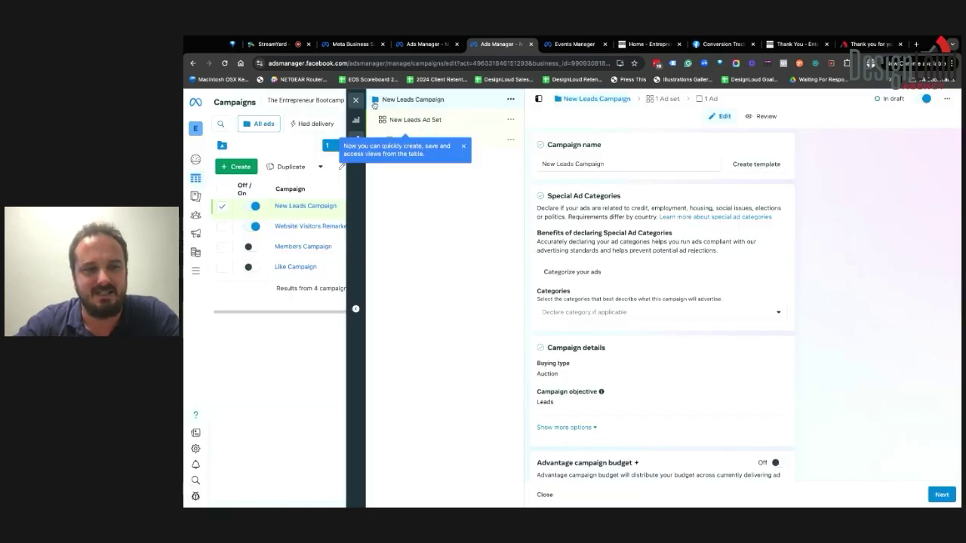
Dismiss the saved-views tip and rename the campaign as "Demo campaign"
{"action": "left_click", "coordinate": [464, 148]}
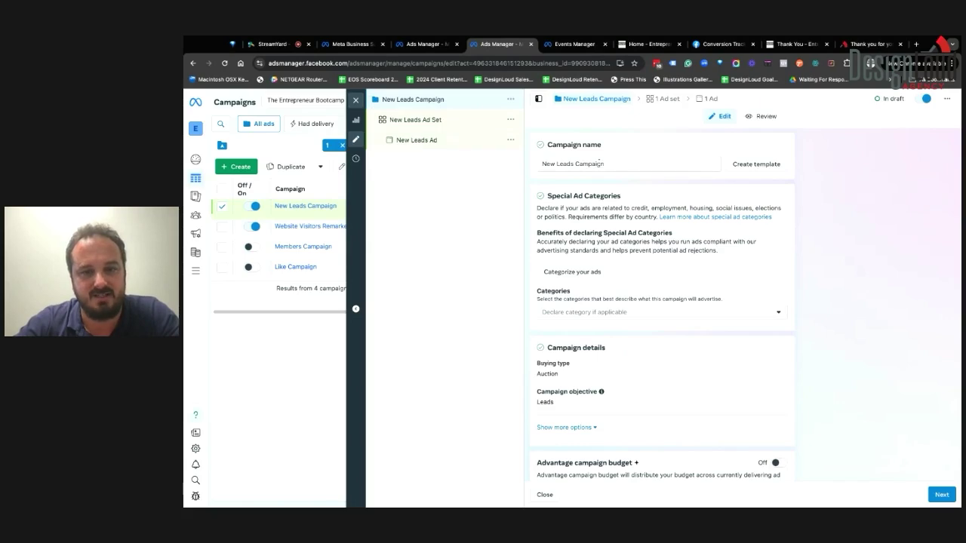
{"action": "left_click", "coordinate": [605, 164]}
{"action": "double_click", "coordinate": [608, 166]}
{"action": "left_click_drag", "start_coordinate": [608, 166], "coordinate": [526, 156]}
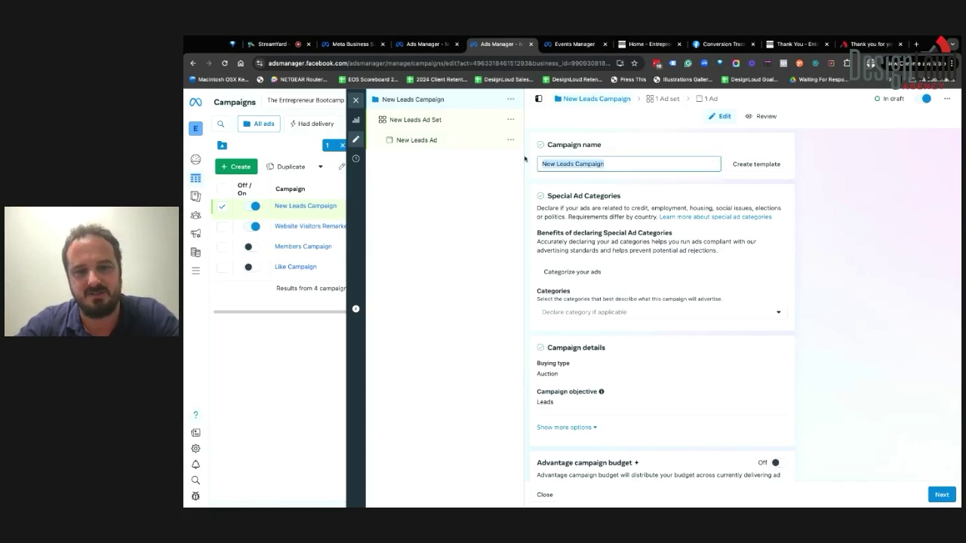
{"action": "type", "text": "Test campaign"}
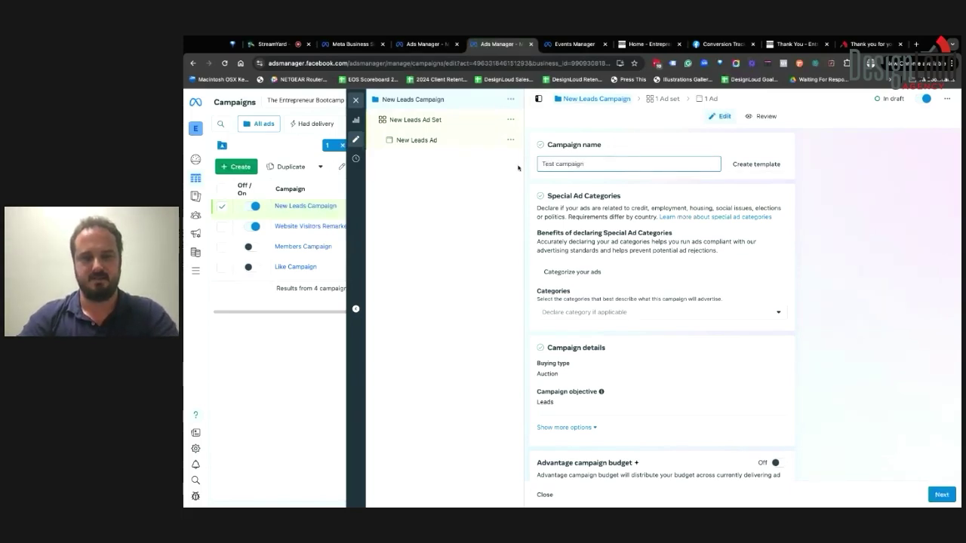
{"action": "double_click", "coordinate": [546, 164]}
{"action": "type", "text": "Demo"}
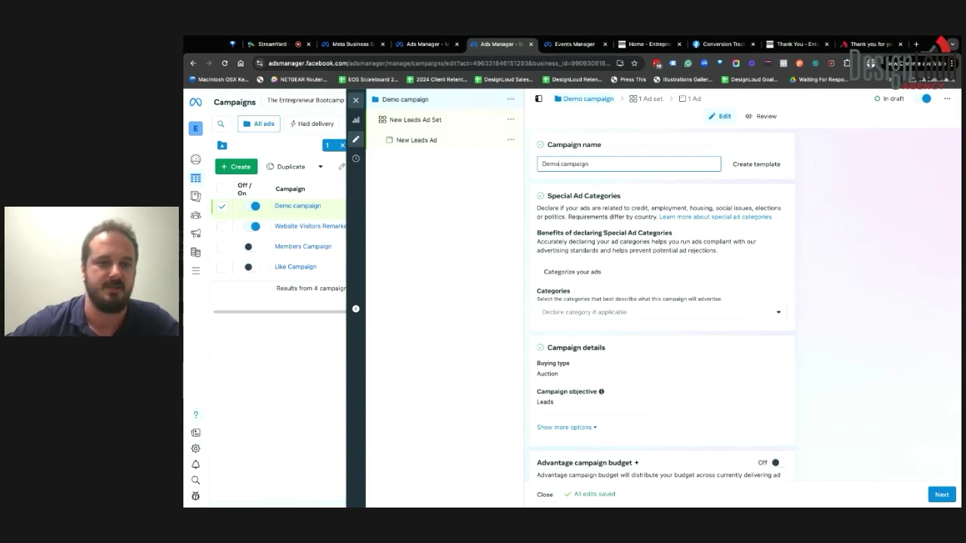
Review the available special ad categories for the campaign without declaring one
{"action": "scroll", "coordinate": [645, 256], "scroll_direction": "down", "scroll_amount": 3}
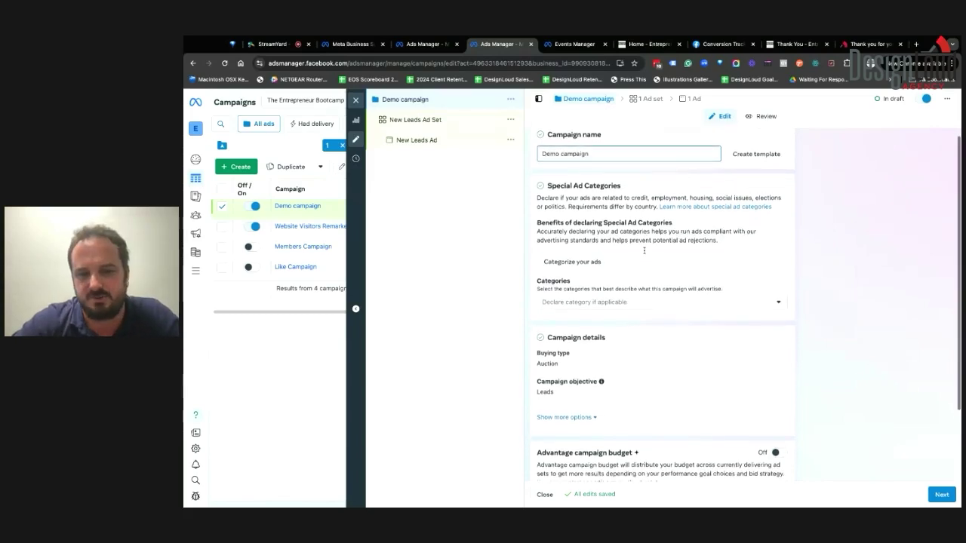
{"action": "left_click", "coordinate": [647, 258]}
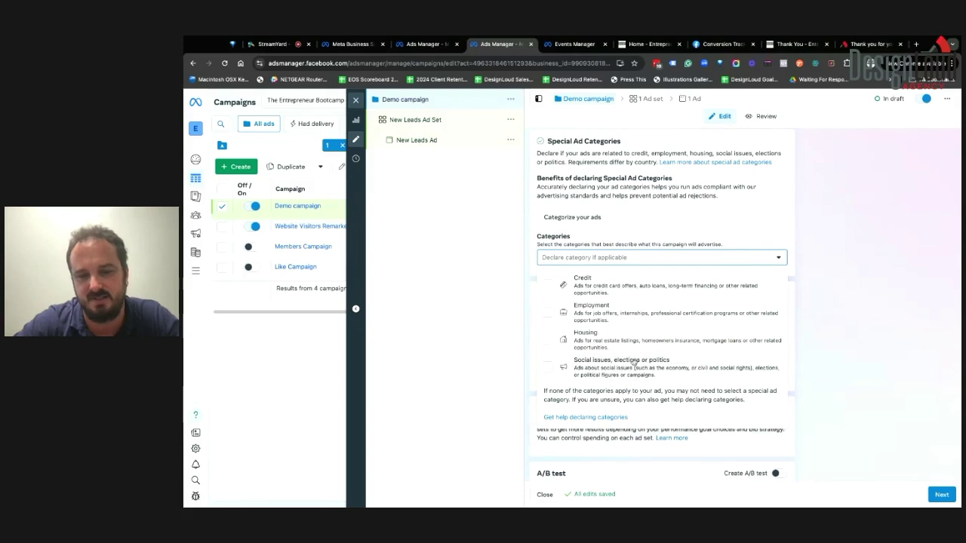
{"action": "left_click", "coordinate": [842, 308]}
{"action": "scroll", "coordinate": [814, 322], "scroll_direction": "down", "scroll_amount": 1}
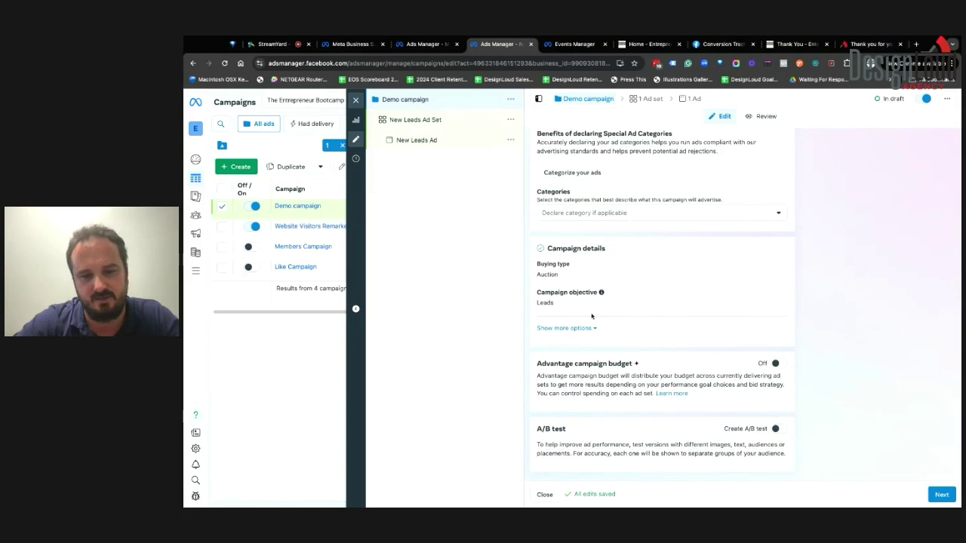
Expand the additional campaign details and preview the A/B test option, leaving it off
{"action": "left_click", "coordinate": [582, 329]}
{"action": "scroll", "coordinate": [611, 350], "scroll_direction": "down", "scroll_amount": 1}
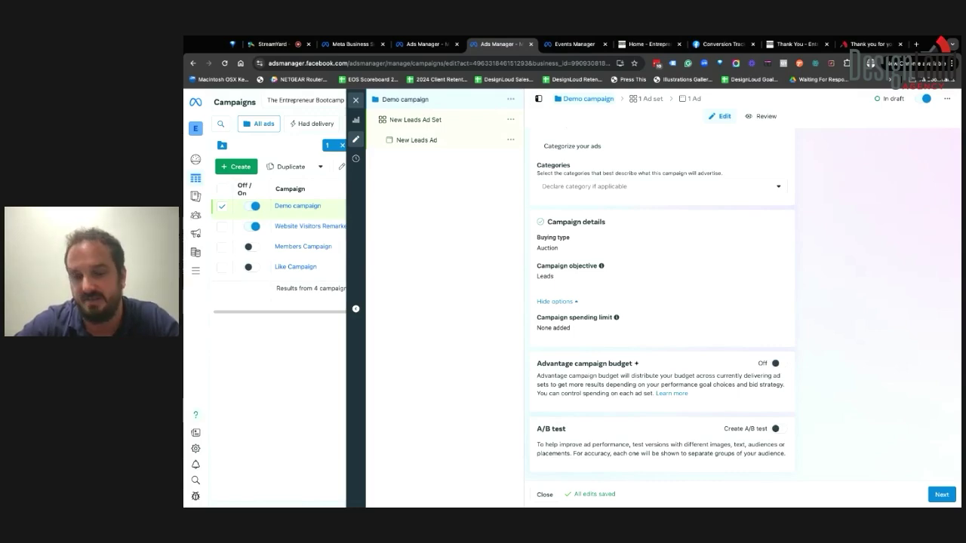
{"action": "left_click", "coordinate": [777, 429]}
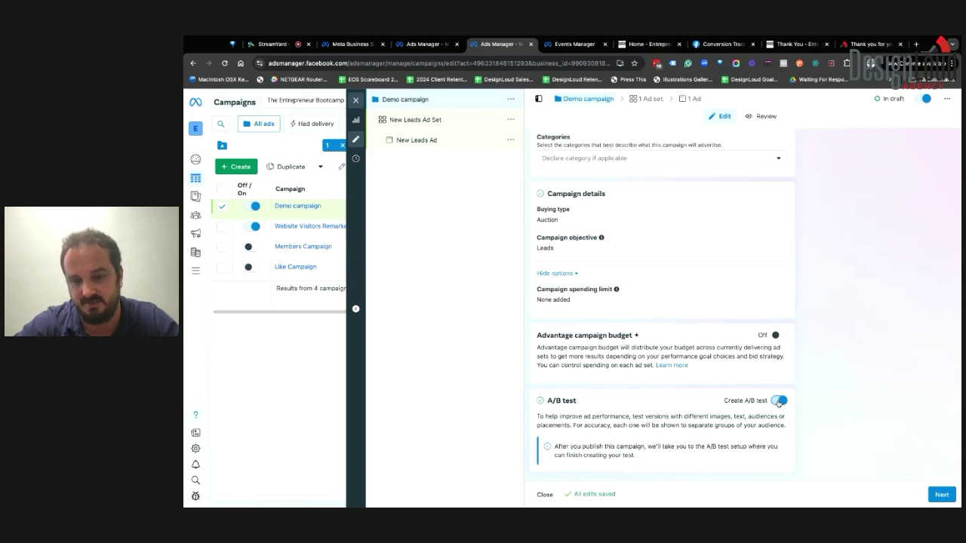
{"action": "left_click", "coordinate": [779, 402]}
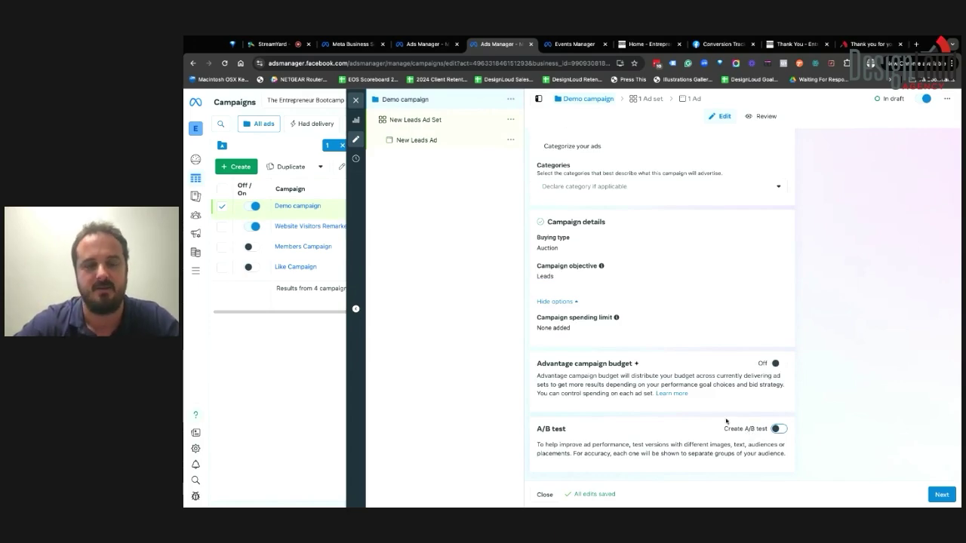
Continue to the ad set level and look through its conversion, catalog, budget, schedule and audience settings
{"action": "left_click", "coordinate": [941, 494]}
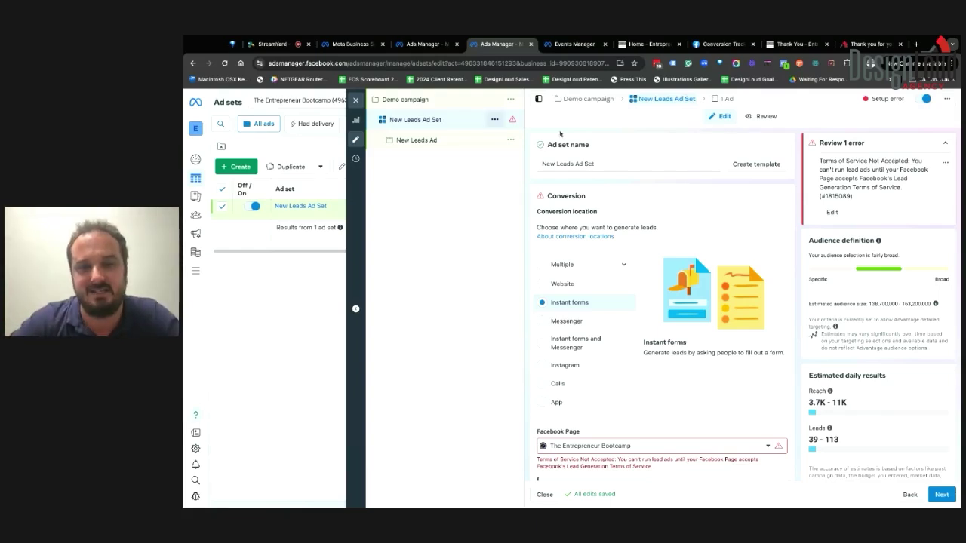
{"action": "scroll", "coordinate": [584, 279], "scroll_direction": "down", "scroll_amount": 3}
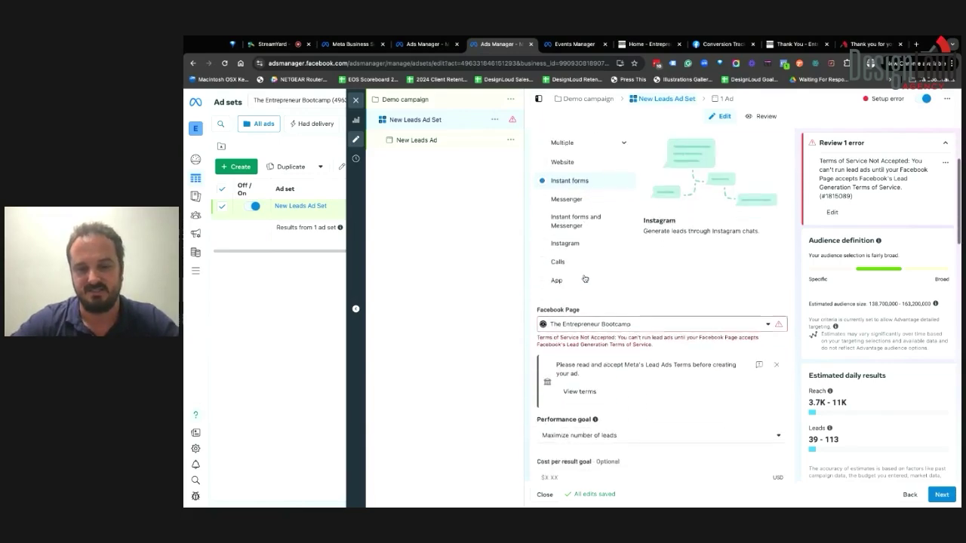
{"action": "scroll", "coordinate": [584, 280], "scroll_direction": "down", "scroll_amount": 3}
{"action": "scroll", "coordinate": [581, 227], "scroll_direction": "up", "scroll_amount": 6}
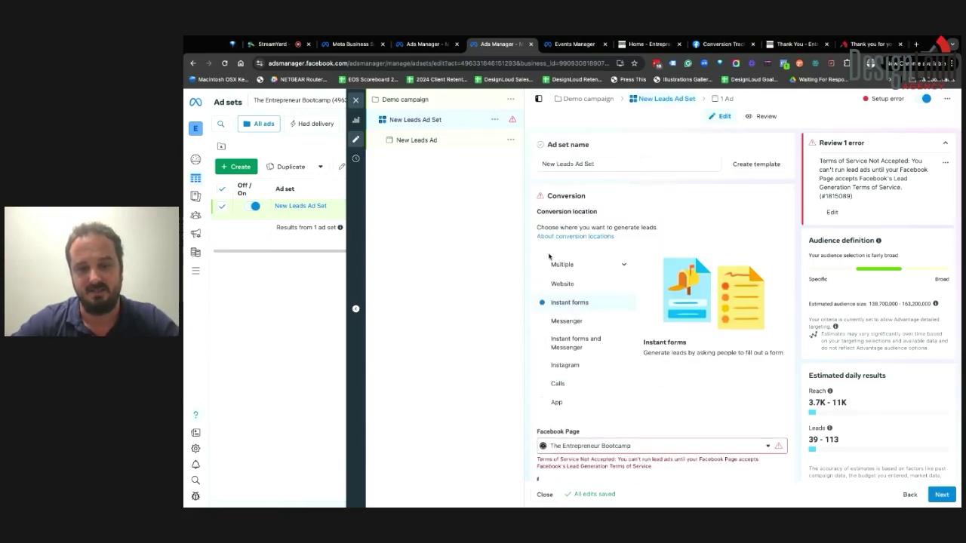
{"action": "scroll", "coordinate": [549, 256], "scroll_direction": "down", "scroll_amount": 7}
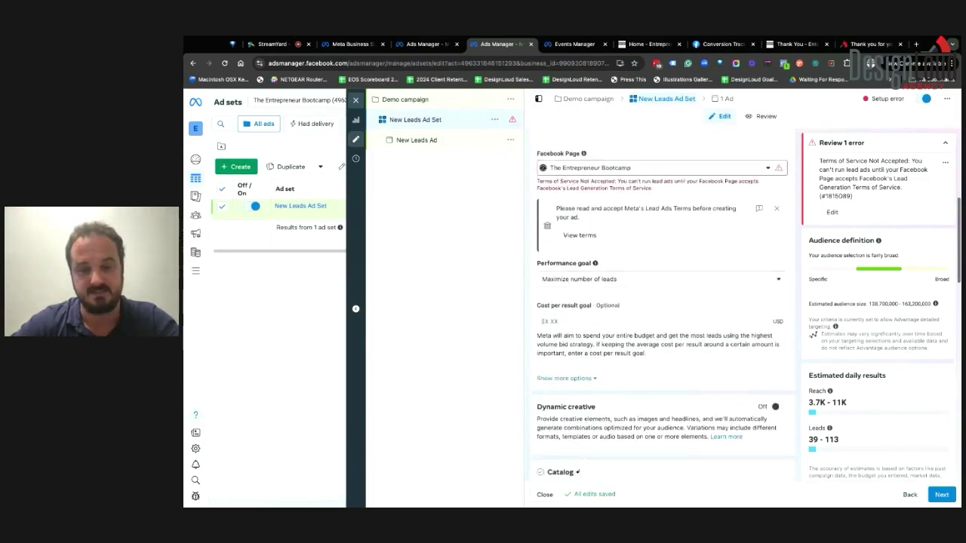
{"action": "scroll", "coordinate": [664, 302], "scroll_direction": "down", "scroll_amount": 5}
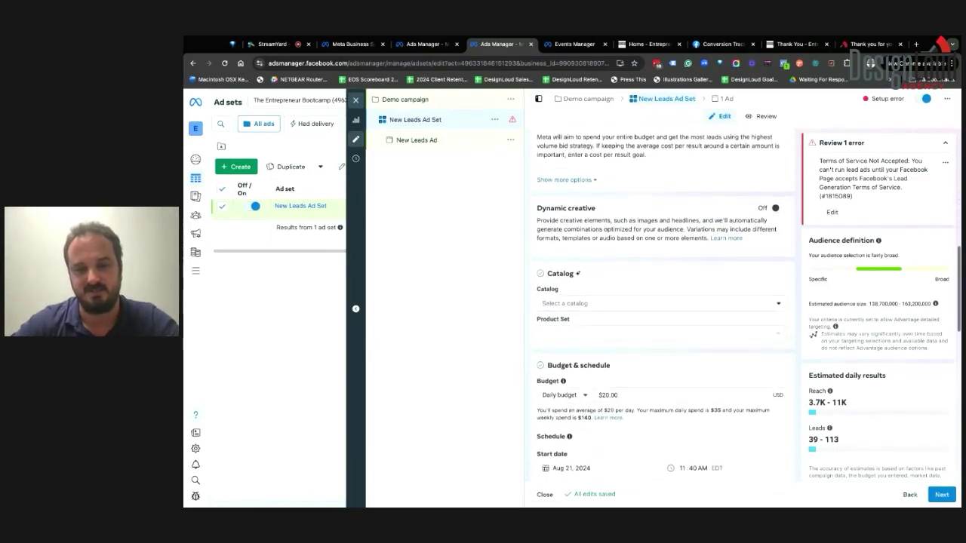
{"action": "scroll", "coordinate": [664, 302], "scroll_direction": "down", "scroll_amount": 3}
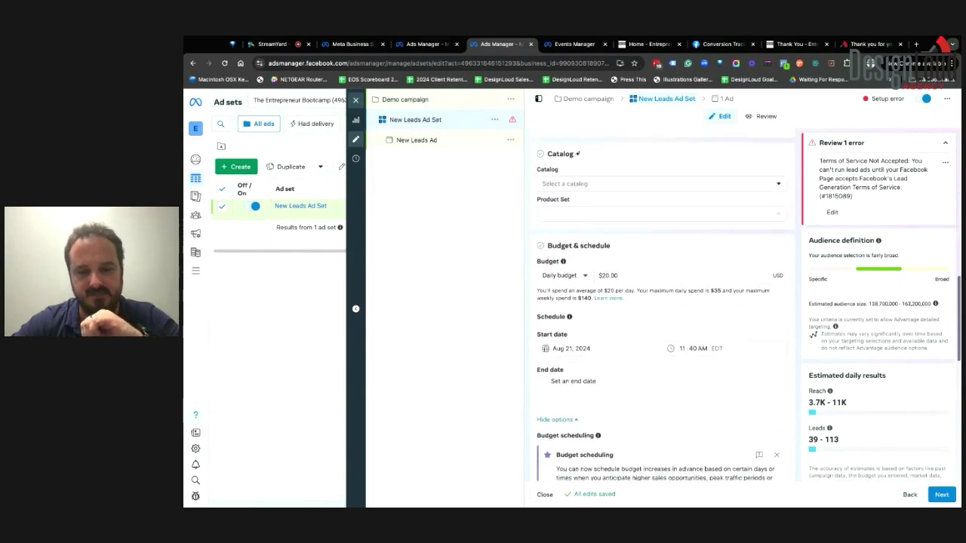
{"action": "scroll", "coordinate": [664, 302], "scroll_direction": "down", "scroll_amount": 9}
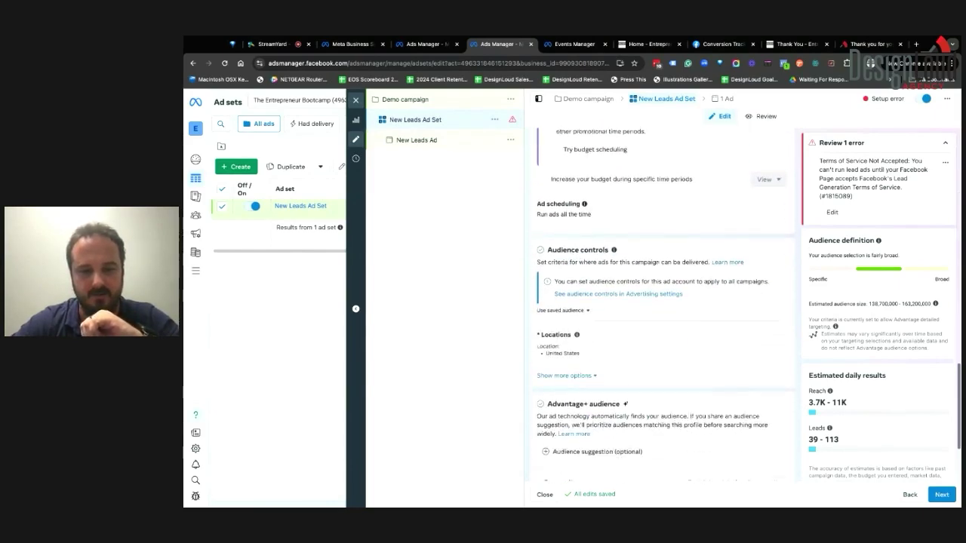
{"action": "scroll", "coordinate": [664, 302], "scroll_direction": "down", "scroll_amount": 2}
Expand the audience controls and exclude the "Website Visitors" custom audience from the ad set
{"action": "left_click", "coordinate": [574, 317]}
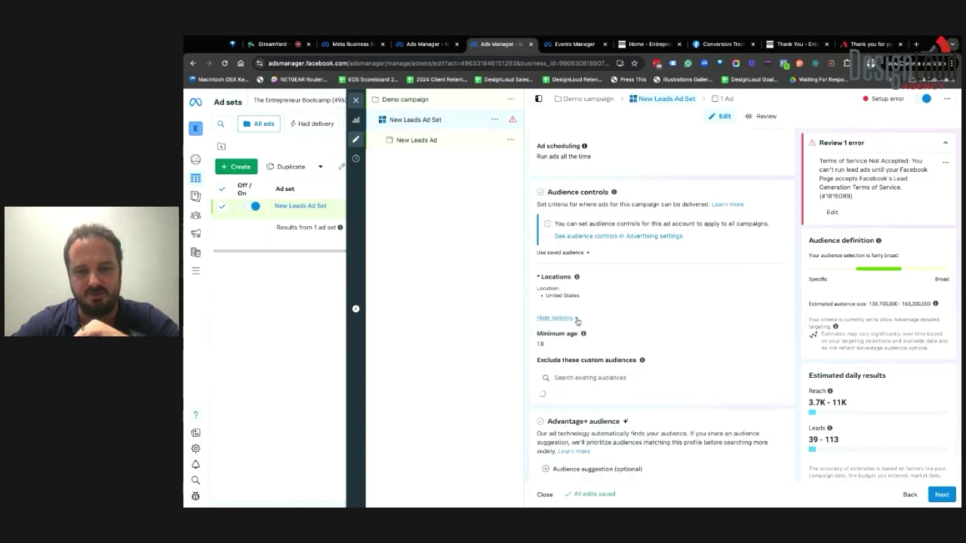
{"action": "left_click", "coordinate": [590, 379]}
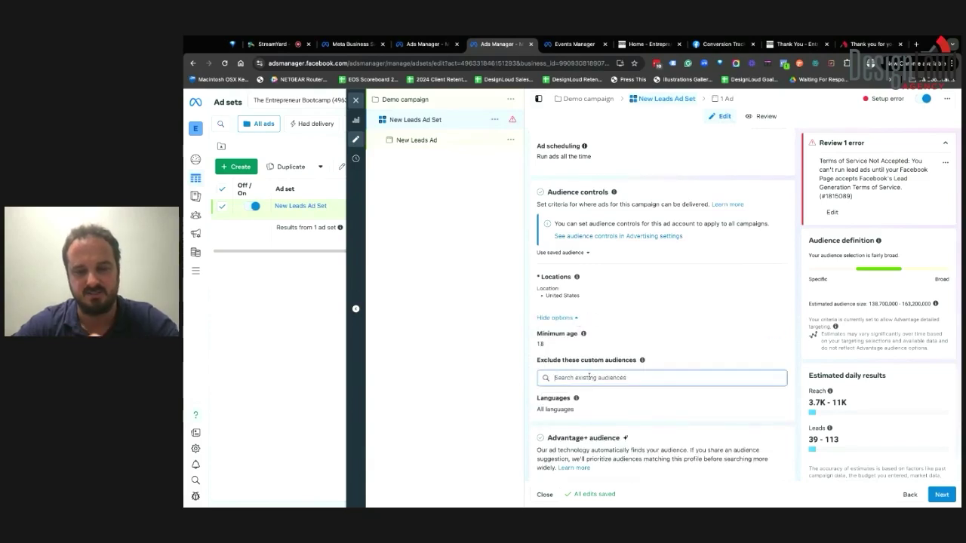
{"action": "type", "text": "Web"}
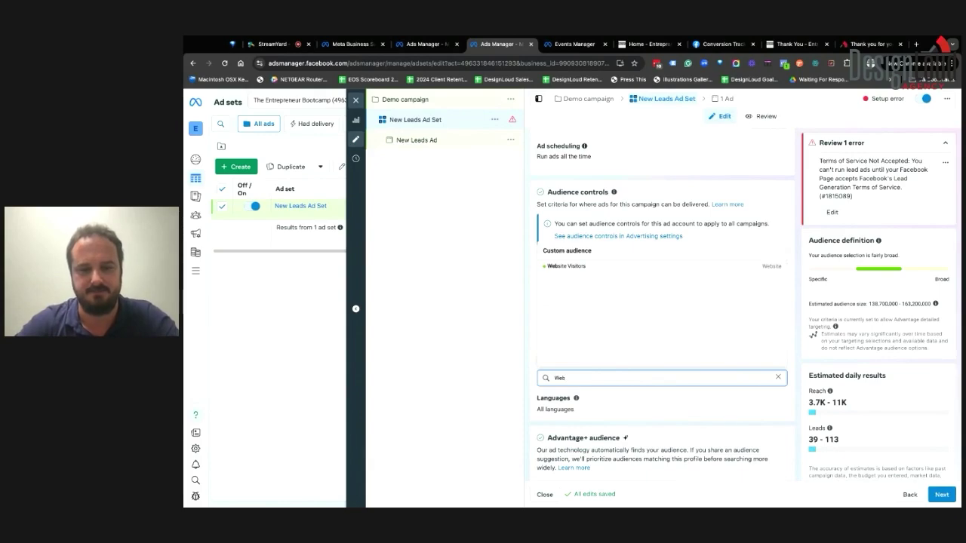
{"action": "left_click", "coordinate": [612, 266]}
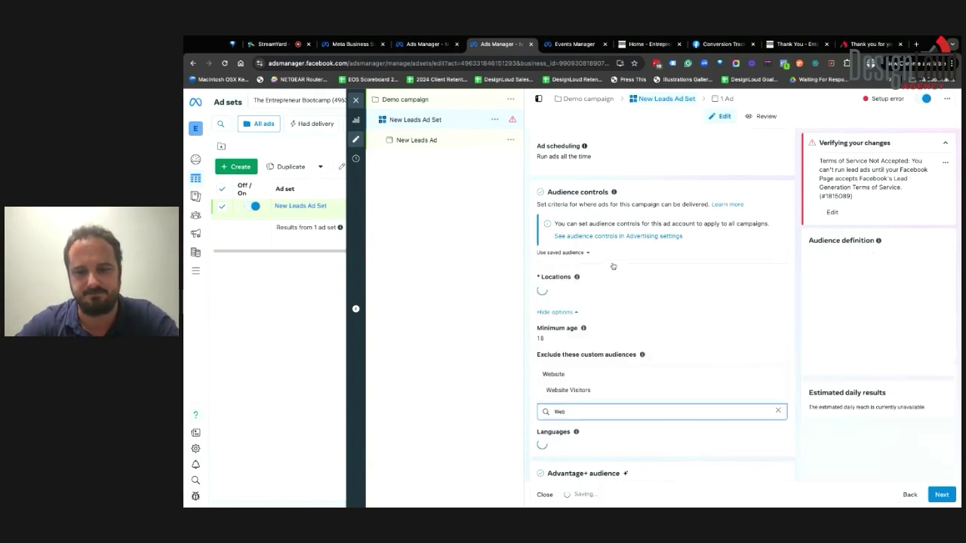
{"action": "left_click", "coordinate": [806, 439]}
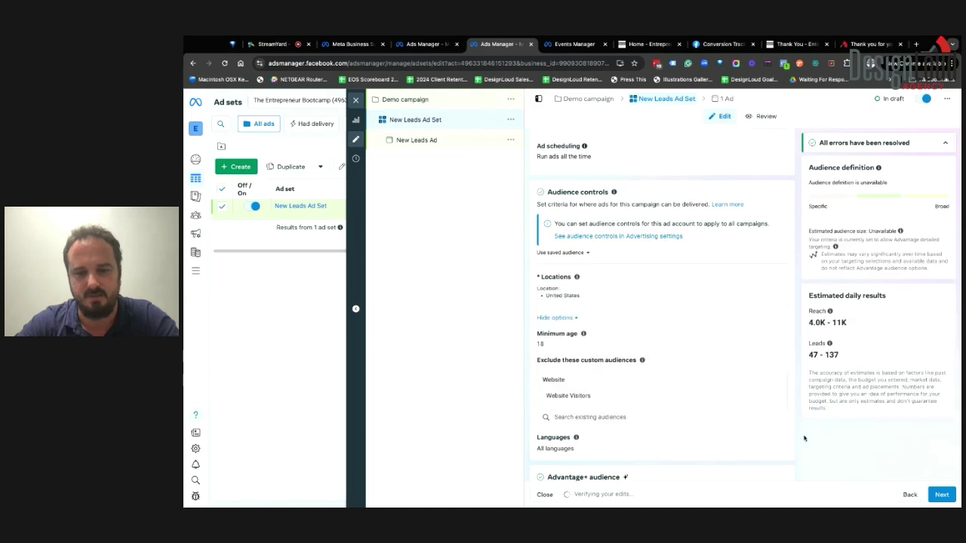
Set the minimum age in the audience controls to 25
{"action": "left_click", "coordinate": [772, 334]}
{"action": "left_click", "coordinate": [569, 350]}
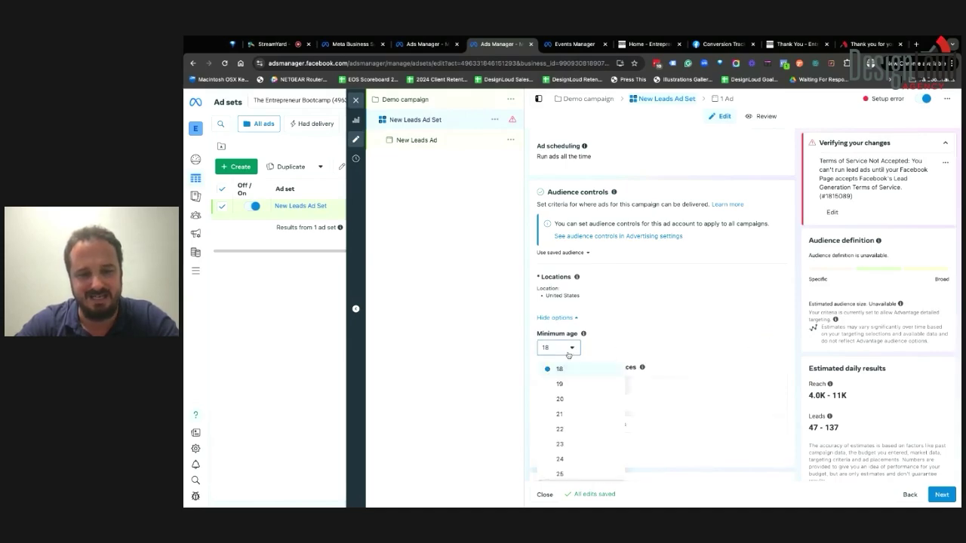
{"action": "left_click", "coordinate": [560, 470]}
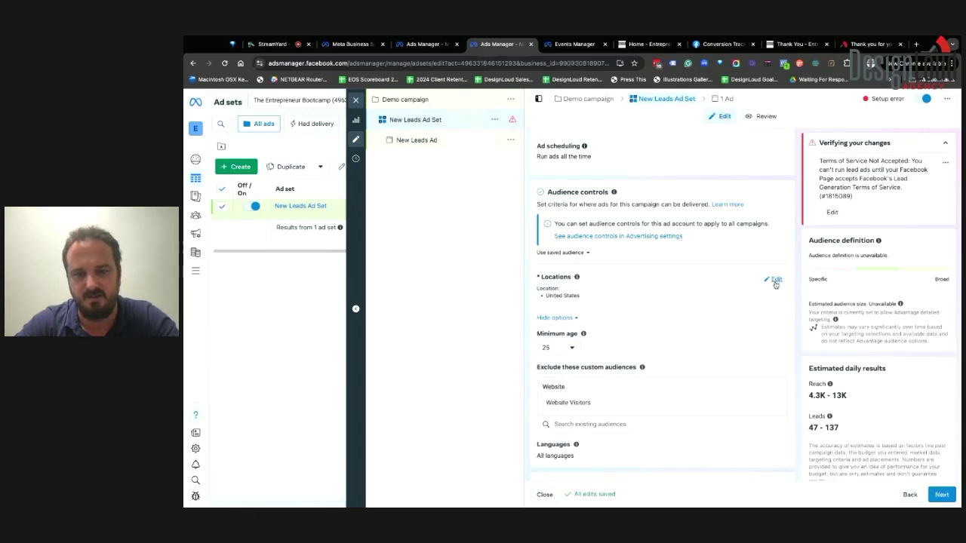
Rename the ad set as "Website Visitors Audience Ad Set"
{"action": "scroll", "coordinate": [775, 284], "scroll_direction": "up", "scroll_amount": 15}
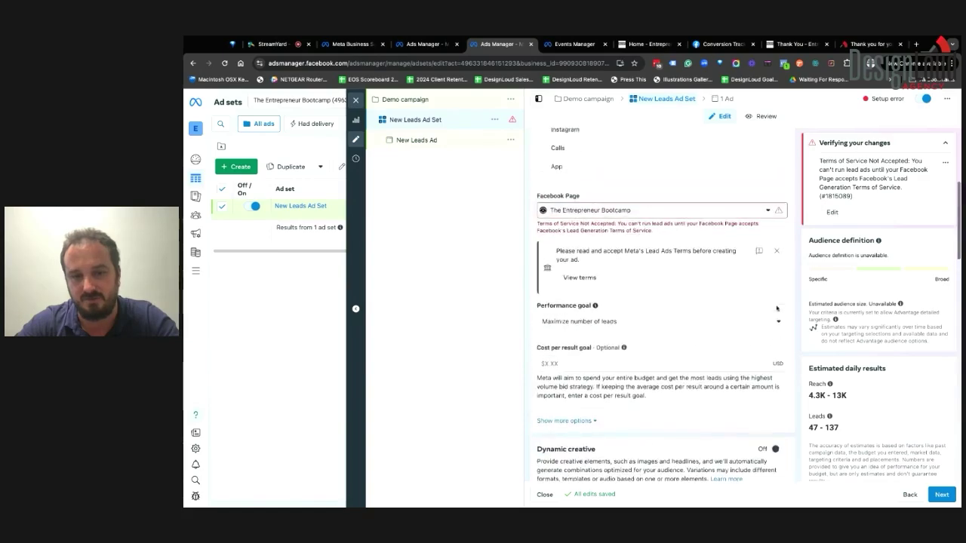
{"action": "scroll", "coordinate": [777, 308], "scroll_direction": "up", "scroll_amount": 6}
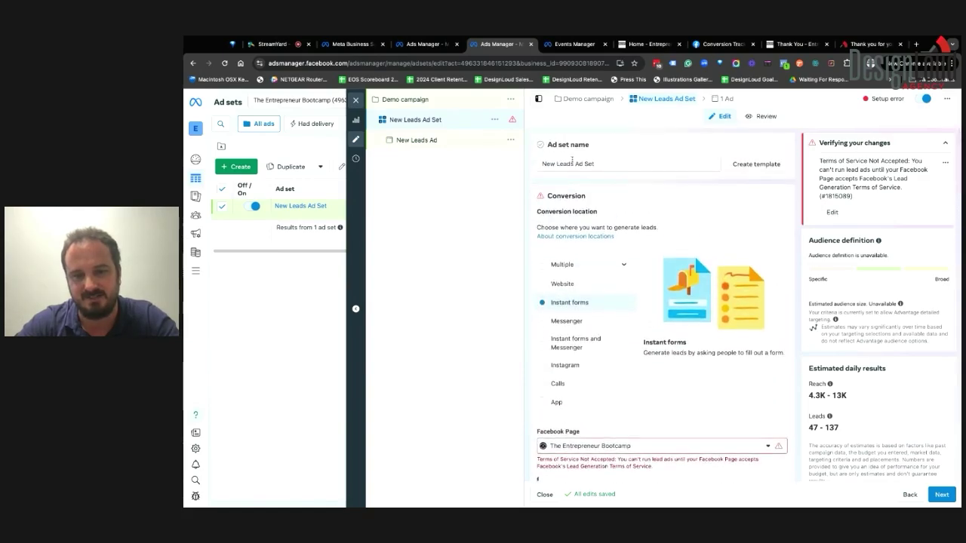
{"action": "left_click_drag", "start_coordinate": [574, 163], "coordinate": [526, 165]}
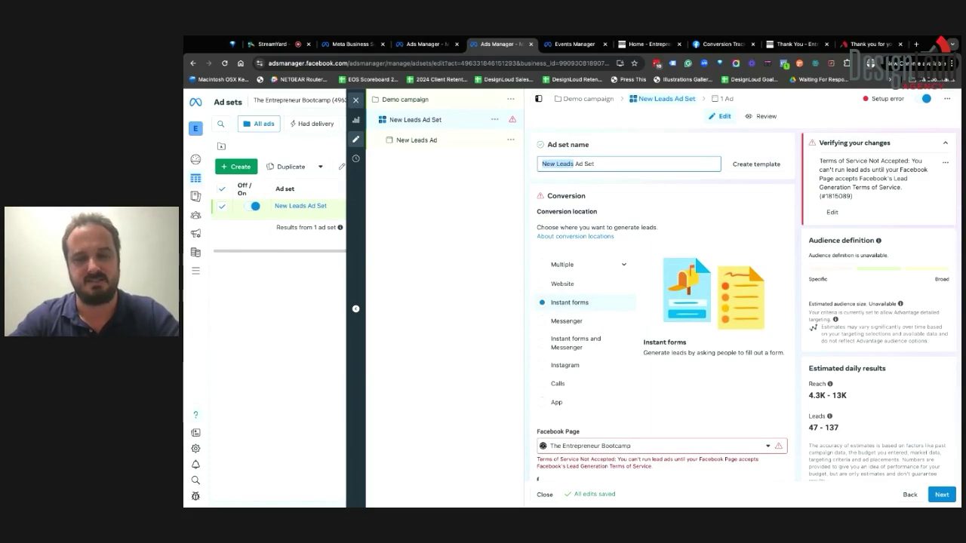
{"action": "type", "text": "Website Visit"}
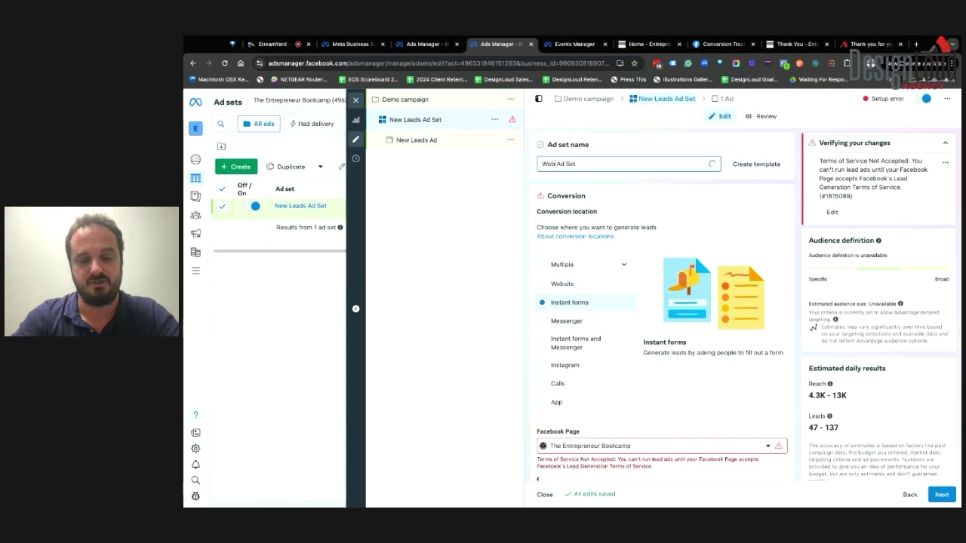
{"action": "type", "text": "ors Audience Ad S"}
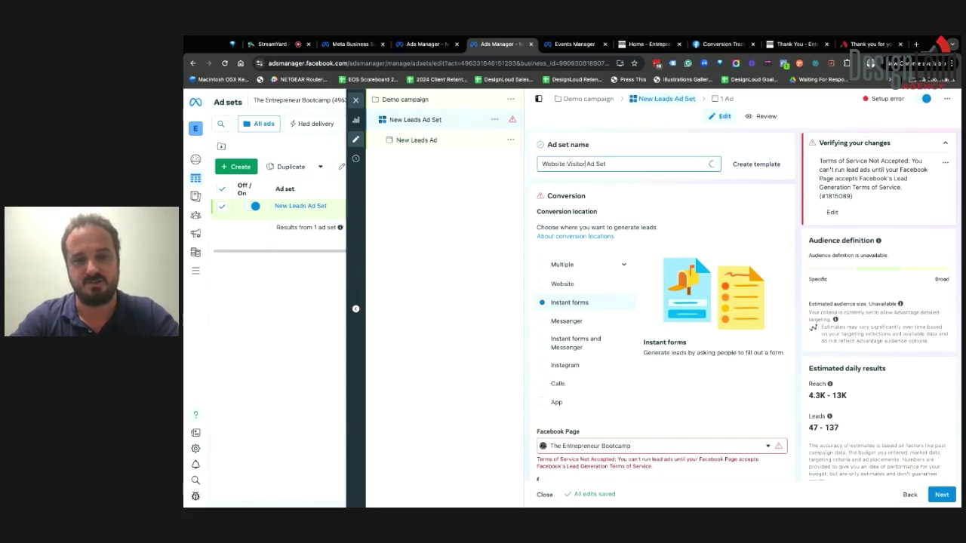
{"action": "type", "text": "e"}
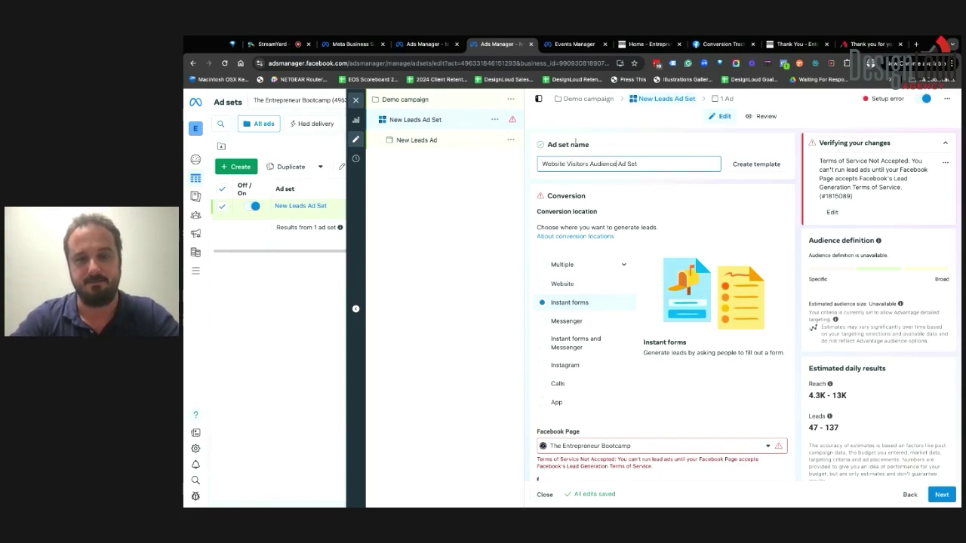
{"action": "left_click", "coordinate": [679, 188]}
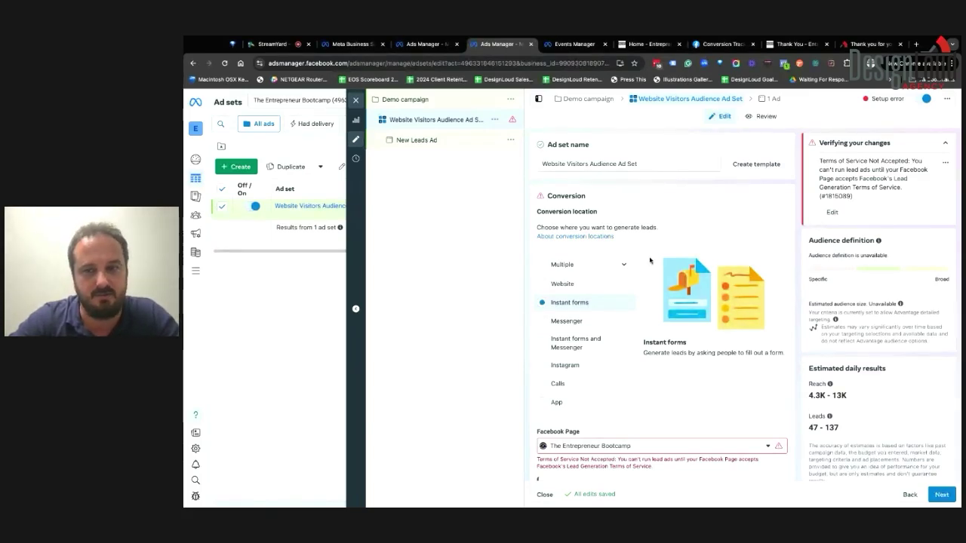
Set the ad set's conversion location to Website and select the "The Entrepreneur Bootcamp Podcast" pixel
{"action": "scroll", "coordinate": [660, 302], "scroll_direction": "down", "scroll_amount": 1}
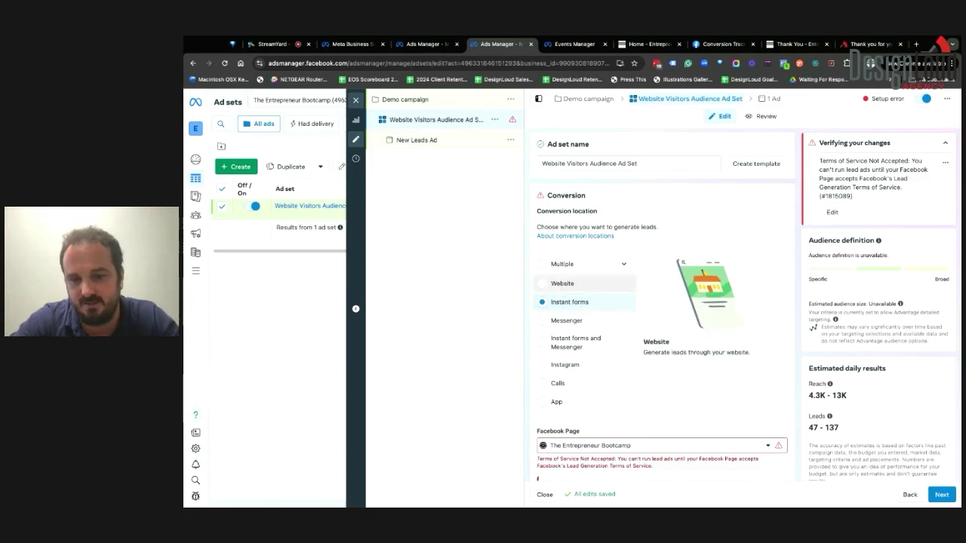
{"action": "left_click", "coordinate": [603, 290]}
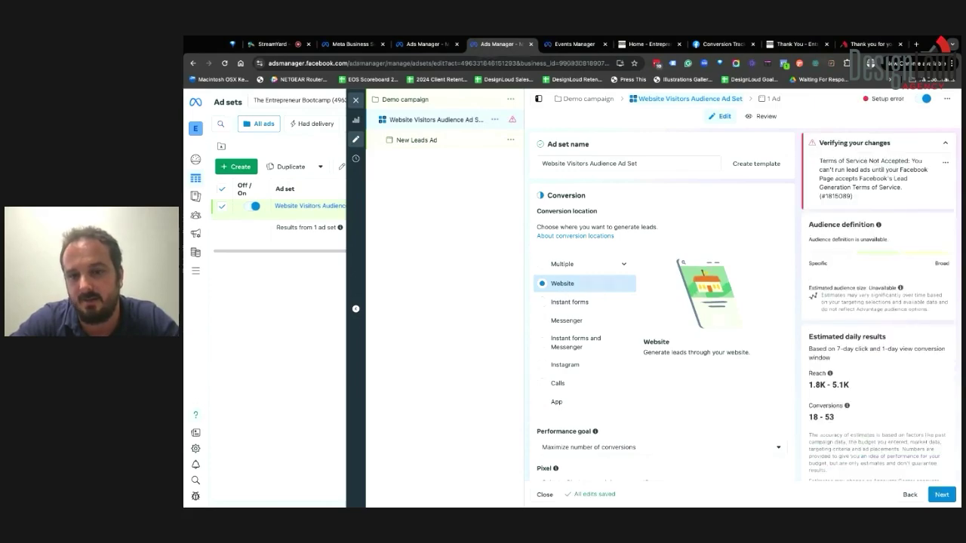
{"action": "scroll", "coordinate": [589, 405], "scroll_direction": "down", "scroll_amount": 2}
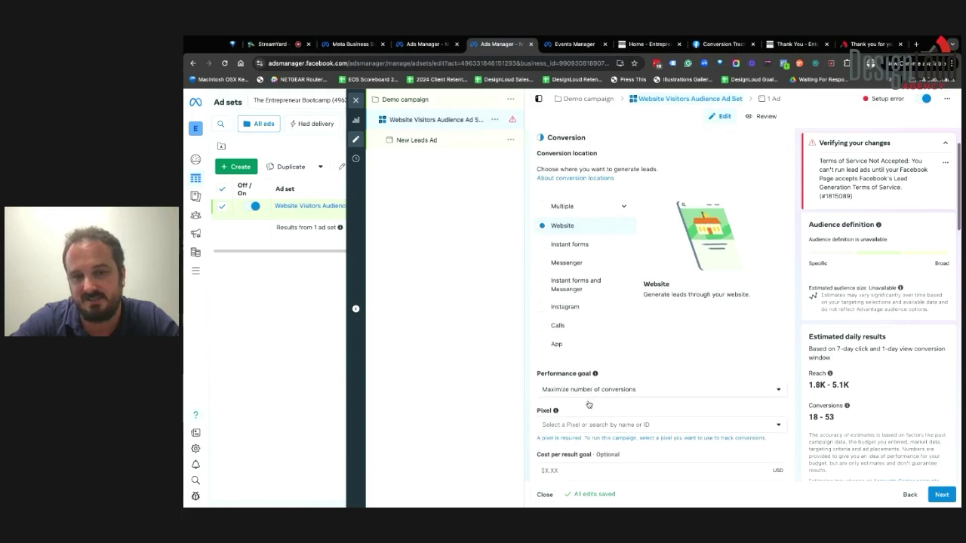
{"action": "scroll", "coordinate": [589, 405], "scroll_direction": "down", "scroll_amount": 3}
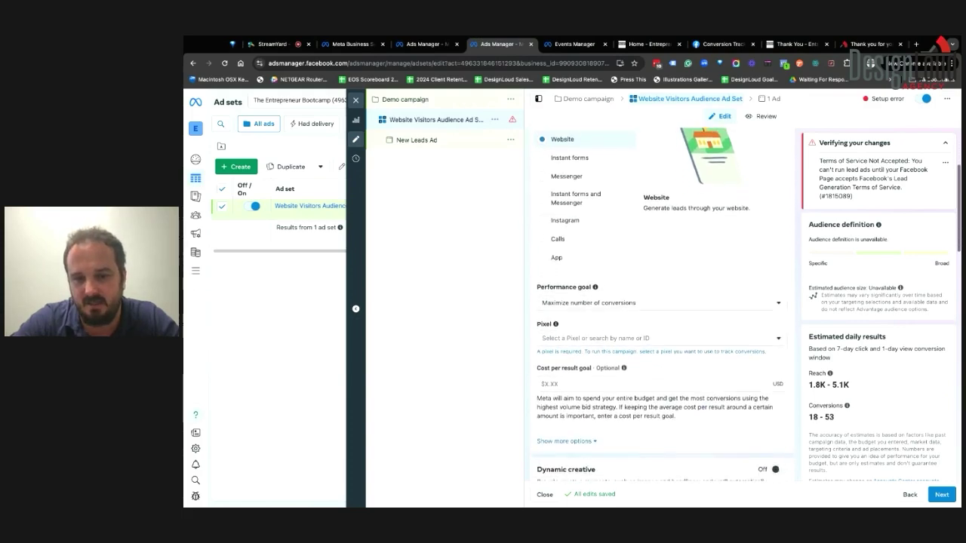
{"action": "scroll", "coordinate": [582, 276], "scroll_direction": "down", "scroll_amount": 1}
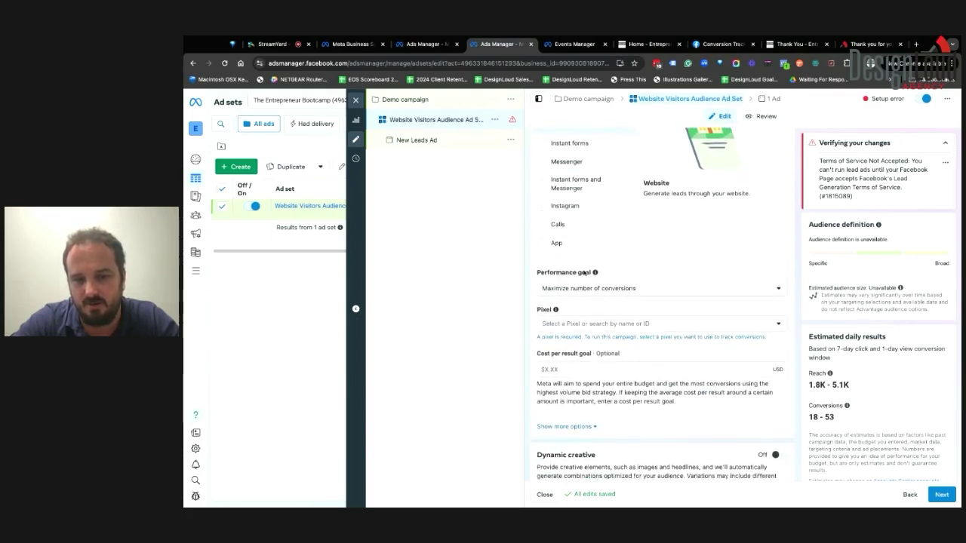
{"action": "left_click", "coordinate": [597, 324]}
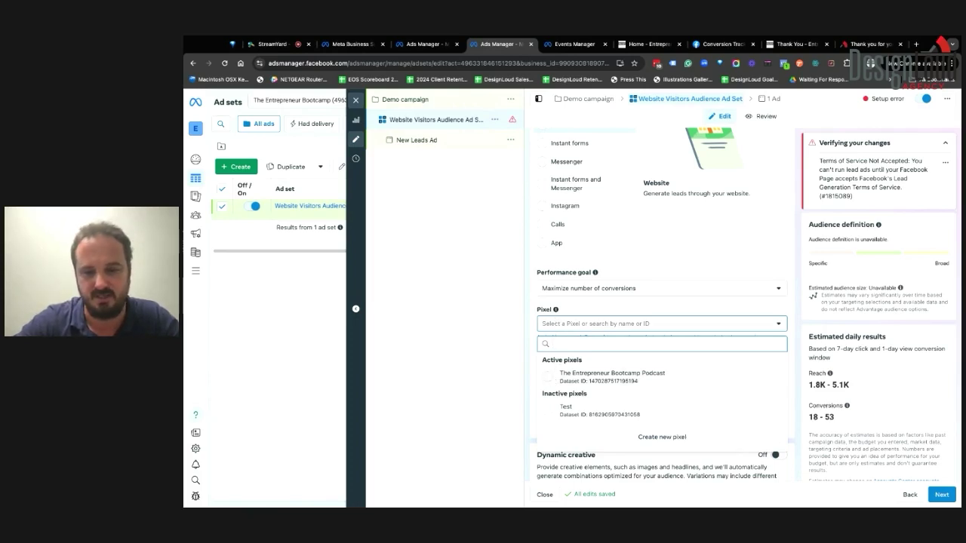
{"action": "left_click", "coordinate": [612, 375]}
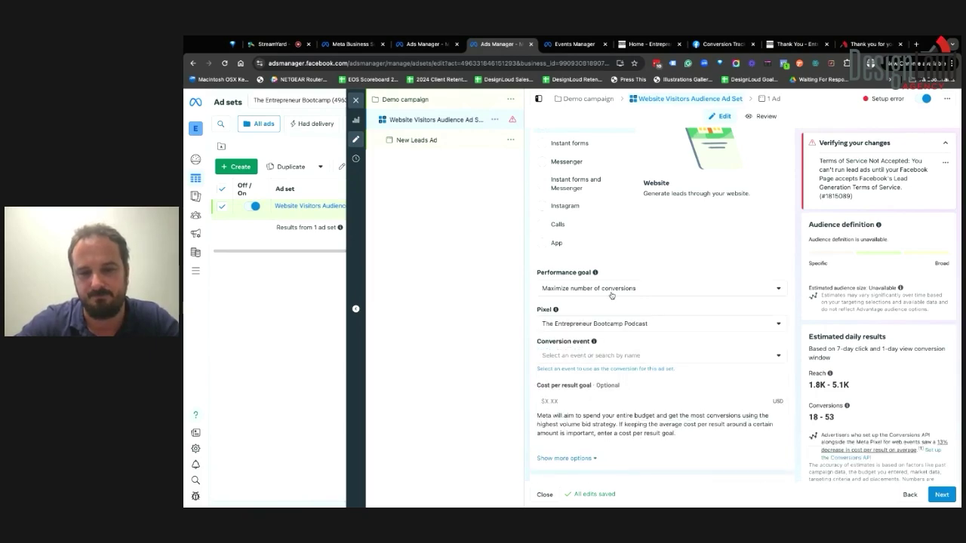
Choose "New Getting Started" as the conversion event and look over the attribution settings
{"action": "left_click", "coordinate": [600, 359]}
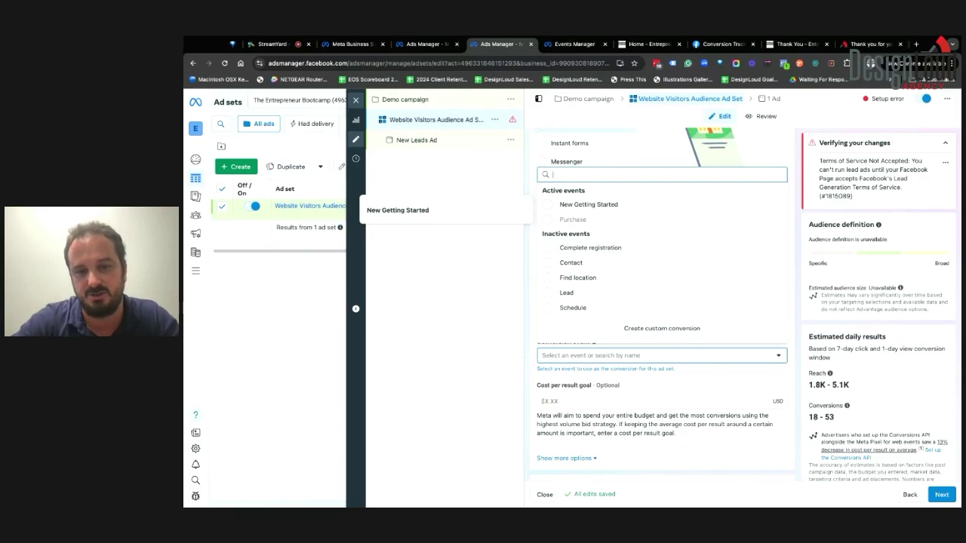
{"action": "left_click", "coordinate": [592, 204]}
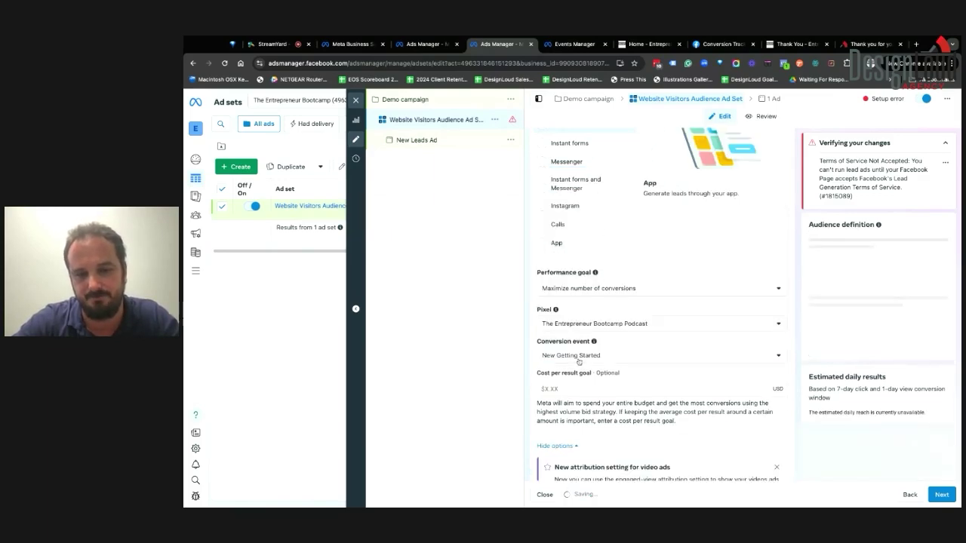
{"action": "scroll", "coordinate": [579, 360], "scroll_direction": "down", "scroll_amount": 2}
{"action": "scroll", "coordinate": [578, 362], "scroll_direction": "down", "scroll_amount": 5}
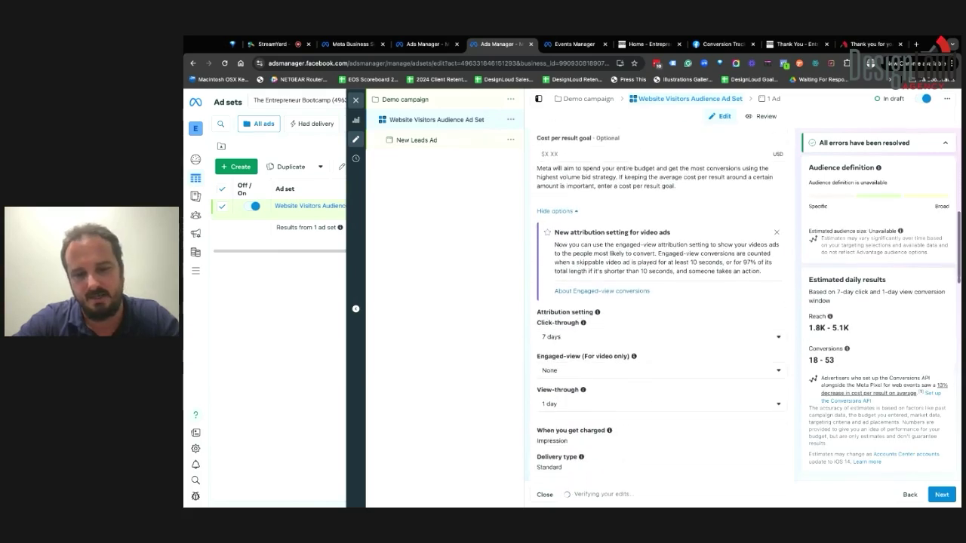
{"action": "scroll", "coordinate": [590, 243], "scroll_direction": "down", "scroll_amount": 1}
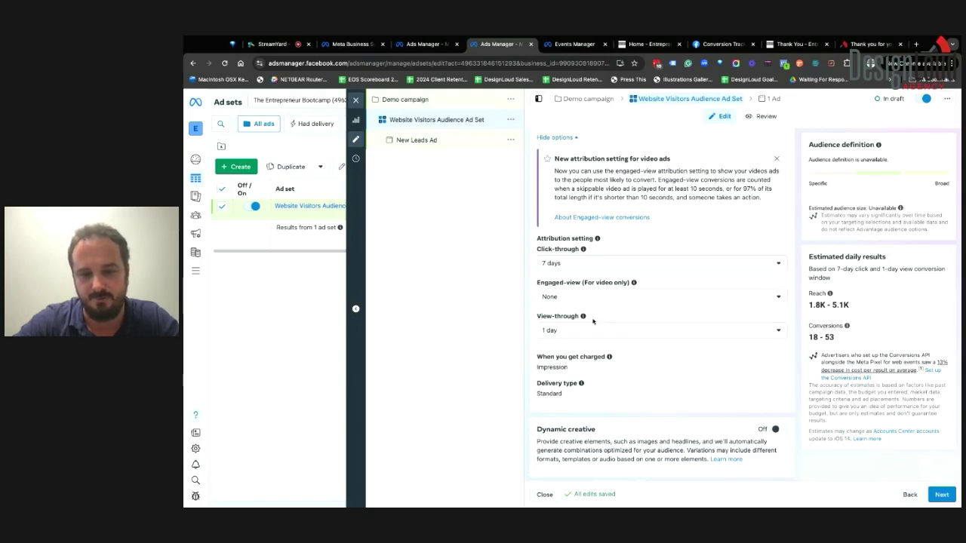
Switch the ad set's budget type to Lifetime budget
{"action": "scroll", "coordinate": [592, 321], "scroll_direction": "down", "scroll_amount": 5}
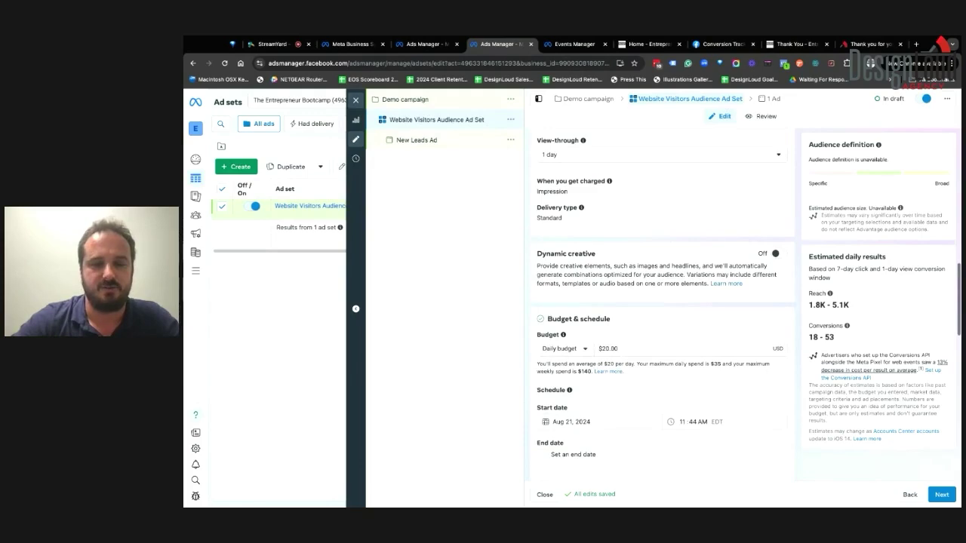
{"action": "scroll", "coordinate": [664, 302], "scroll_direction": "down", "scroll_amount": 1}
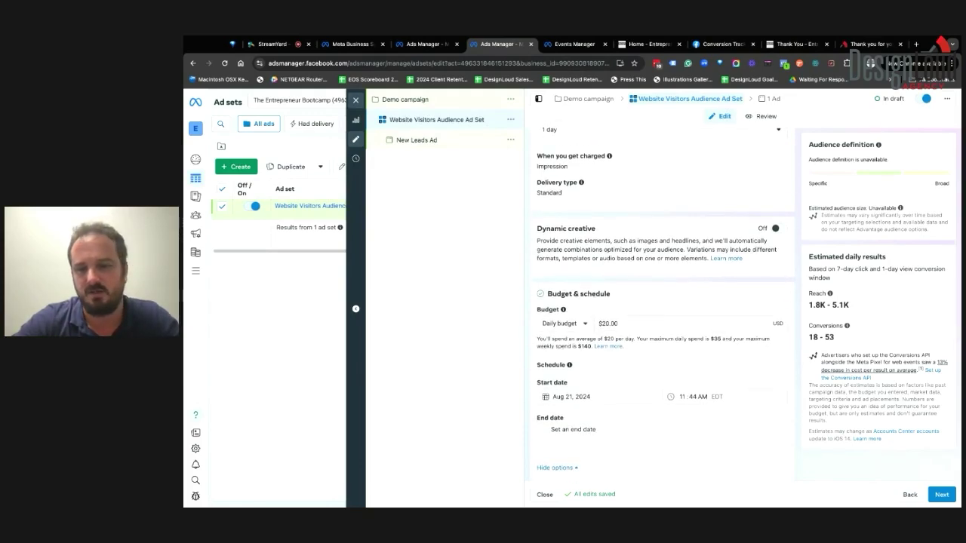
{"action": "left_click", "coordinate": [582, 326]}
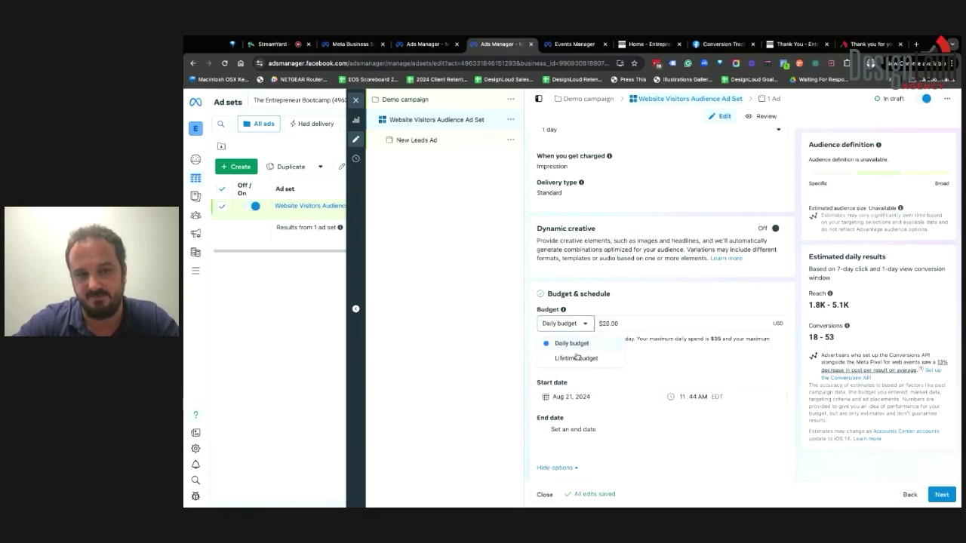
{"action": "left_click", "coordinate": [577, 358]}
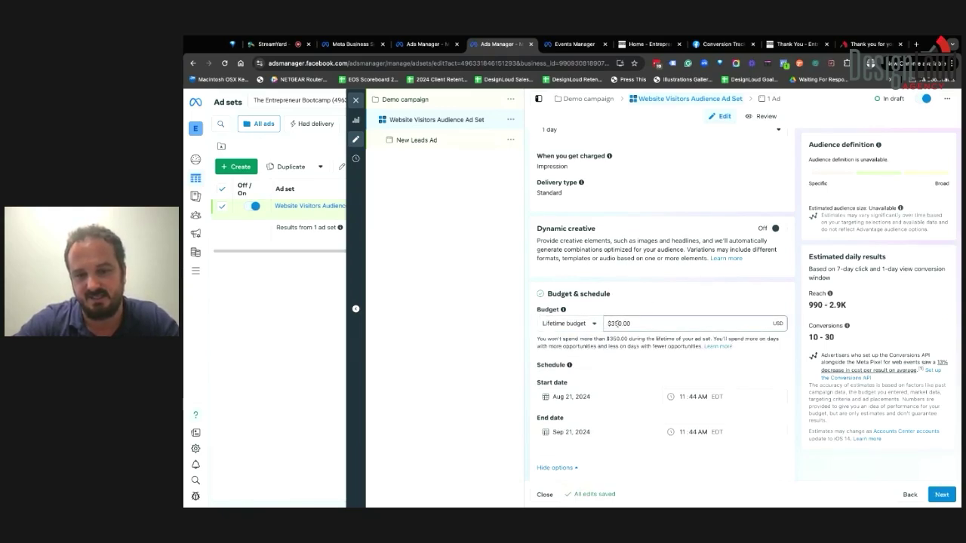
Examine the start date calendar, the end date and the lifetime budget amount
{"action": "scroll", "coordinate": [612, 360], "scroll_direction": "down", "scroll_amount": 1}
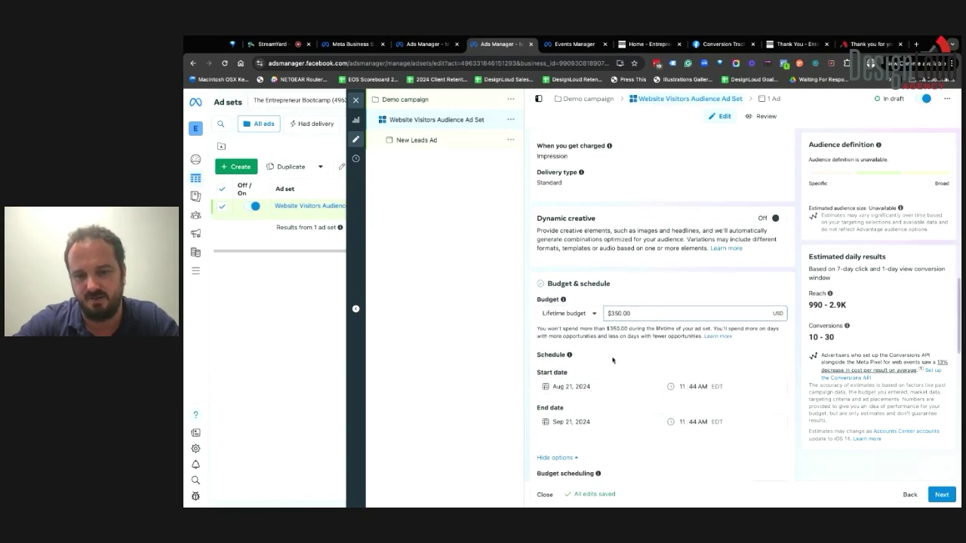
{"action": "scroll", "coordinate": [612, 360], "scroll_direction": "down", "scroll_amount": 1}
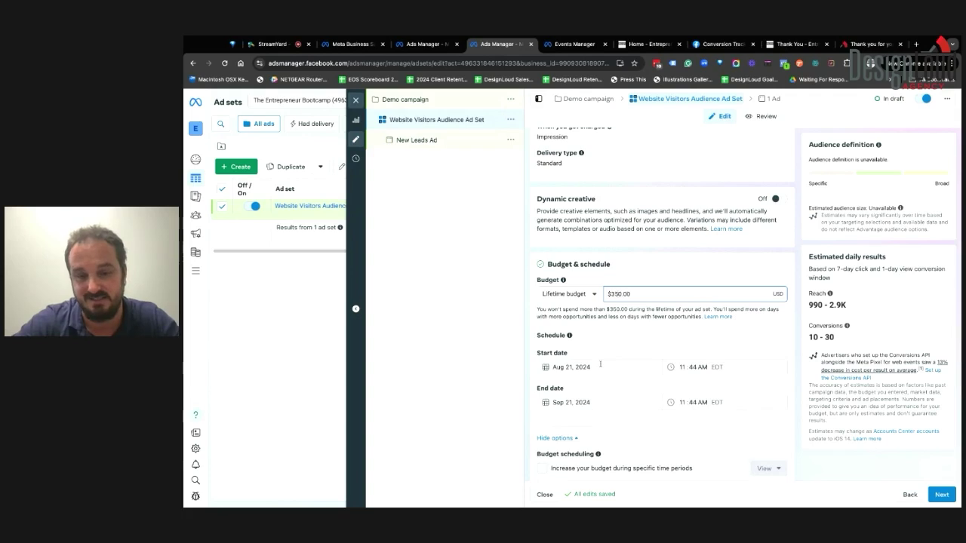
{"action": "left_click", "coordinate": [566, 368]}
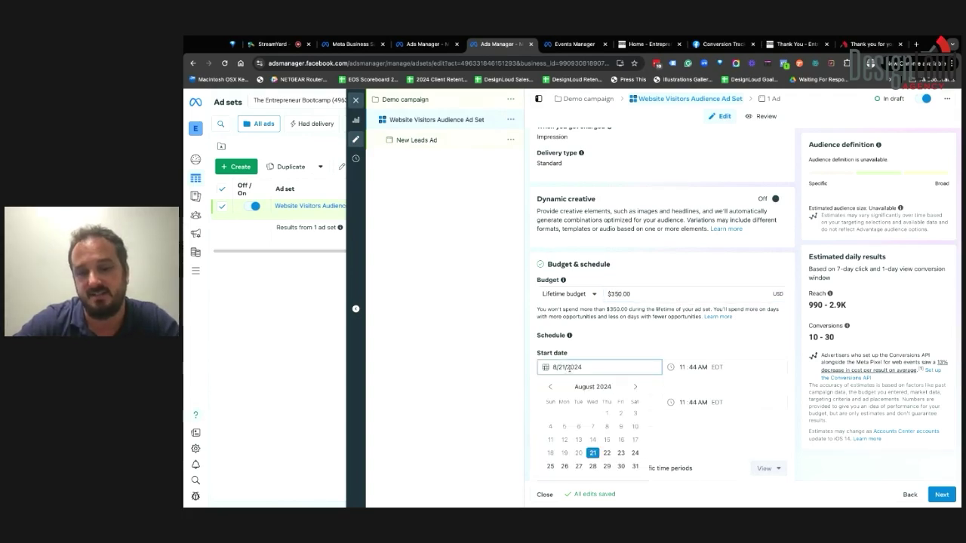
{"action": "left_click", "coordinate": [590, 354]}
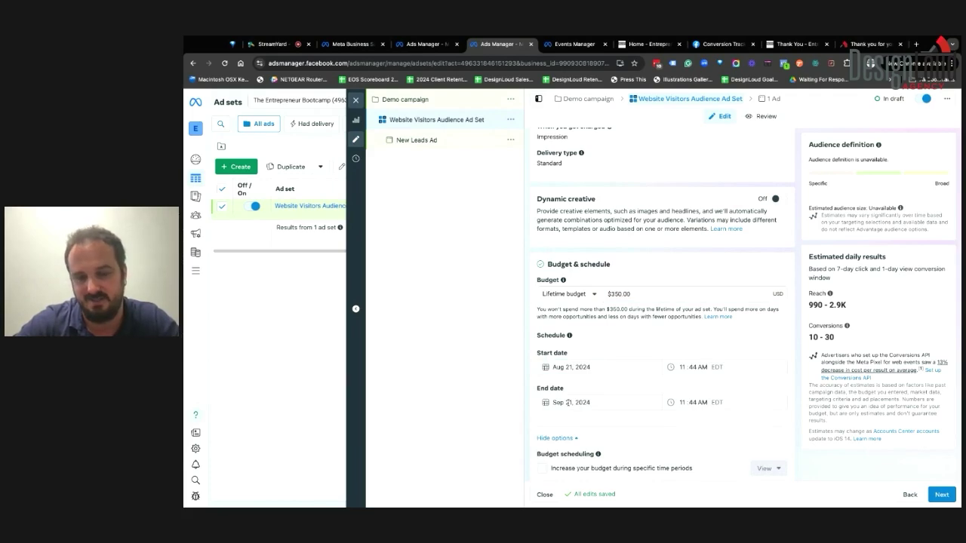
{"action": "scroll", "coordinate": [657, 302], "scroll_direction": "down", "scroll_amount": 1}
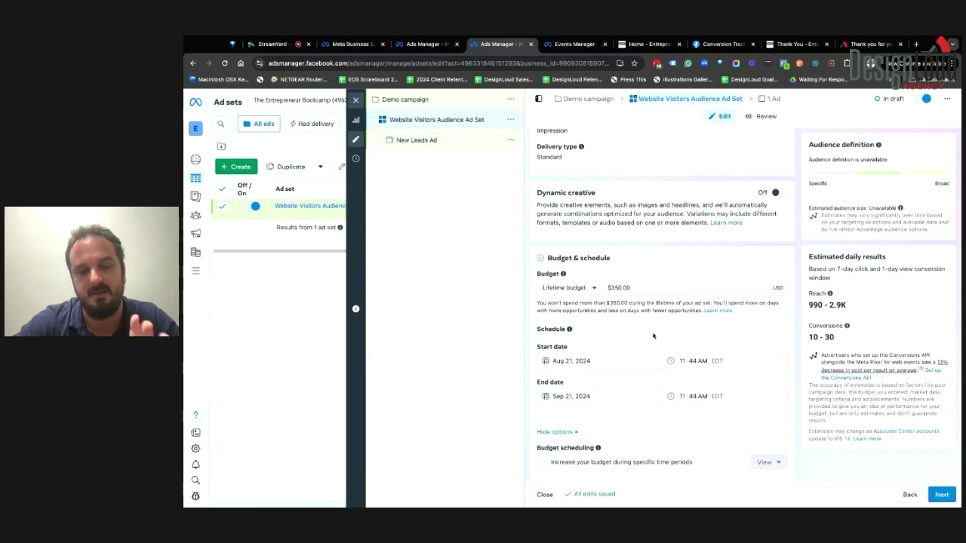
{"action": "double_click", "coordinate": [630, 288]}
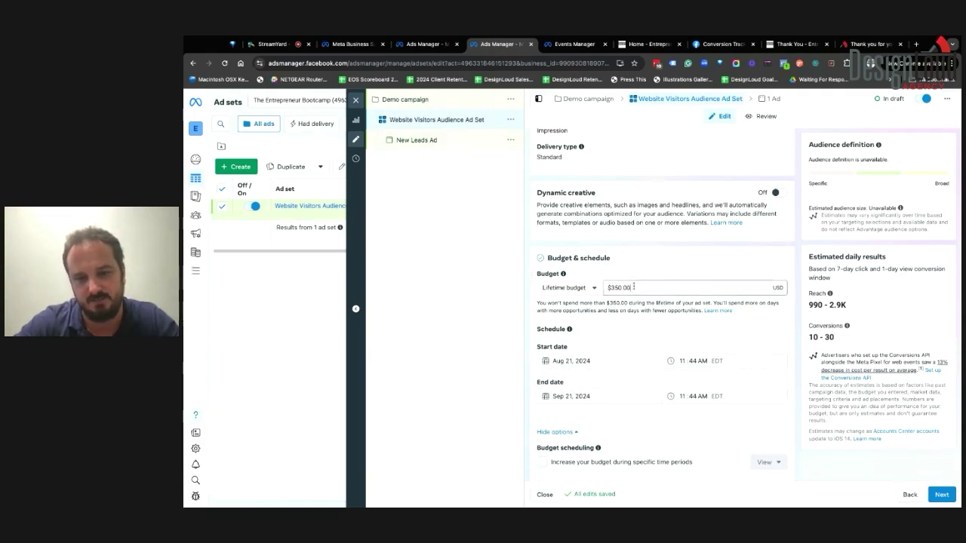
Edit the ad scheduling options and enable running ads on a schedule
{"action": "scroll", "coordinate": [577, 391], "scroll_direction": "down", "scroll_amount": 5}
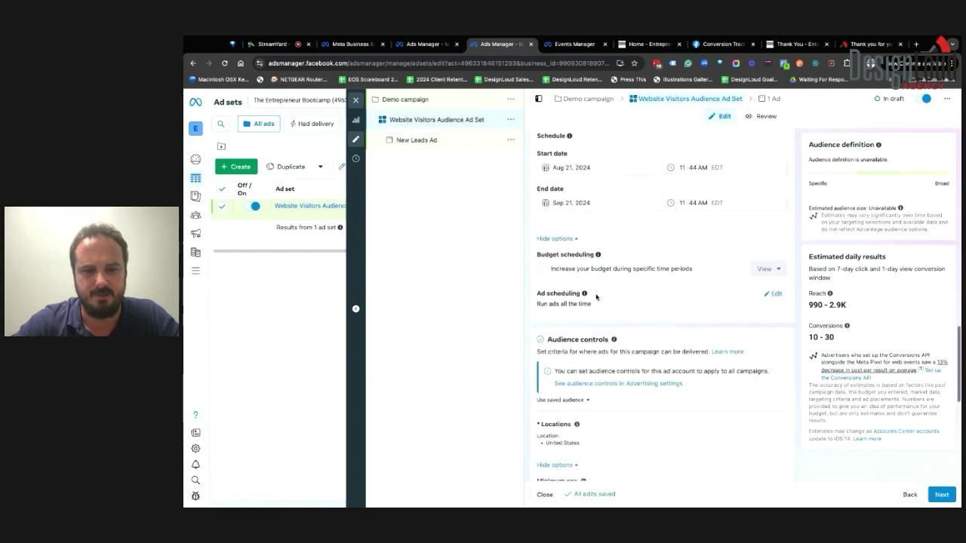
{"action": "scroll", "coordinate": [573, 272], "scroll_direction": "down", "scroll_amount": 2}
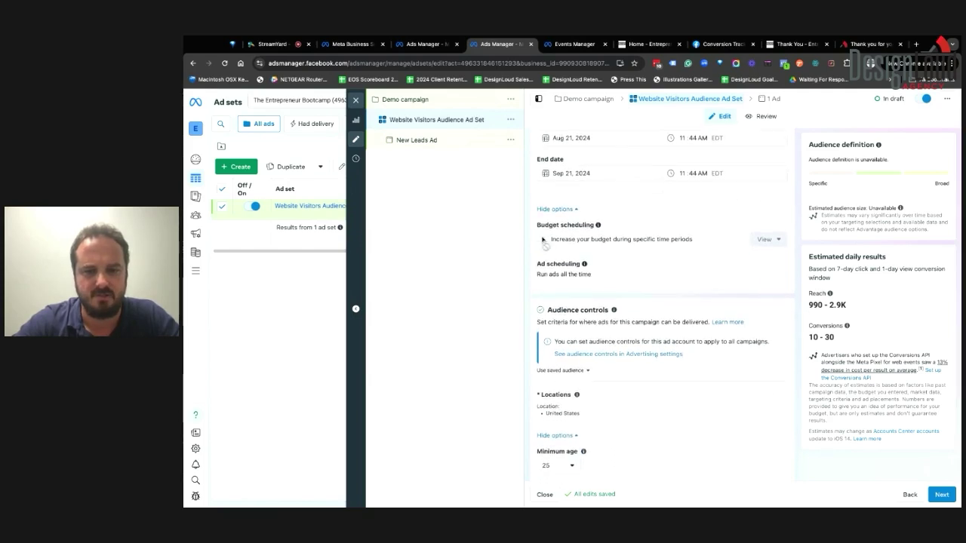
{"action": "left_click", "coordinate": [775, 267]}
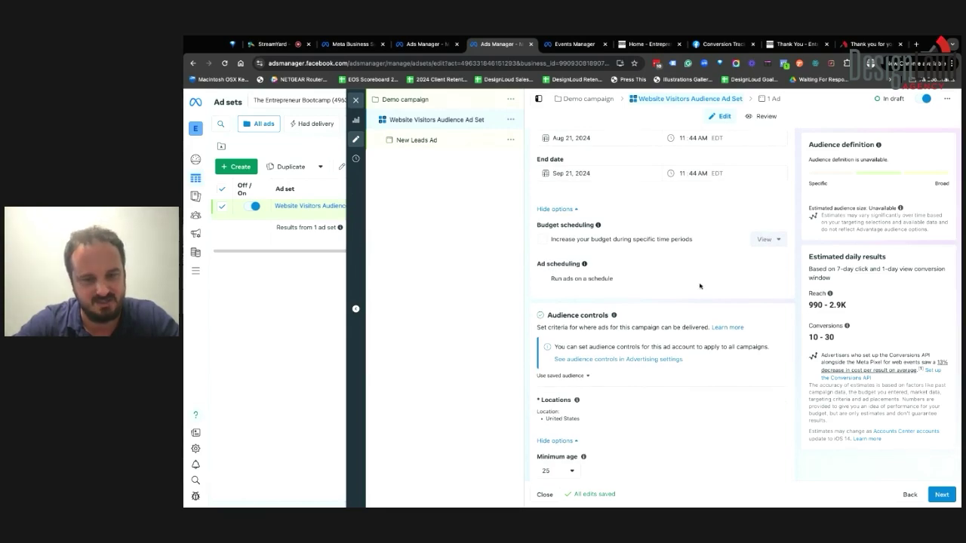
{"action": "left_click", "coordinate": [579, 281]}
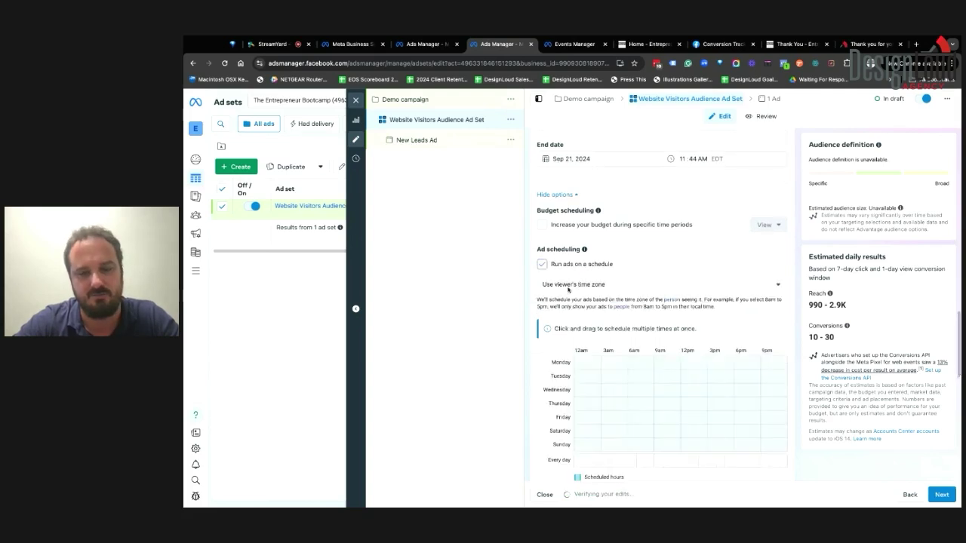
Look over the weekly ad schedule grid, the audience controls and the Advantage+ audience section
{"action": "scroll", "coordinate": [559, 331], "scroll_direction": "down", "scroll_amount": 1}
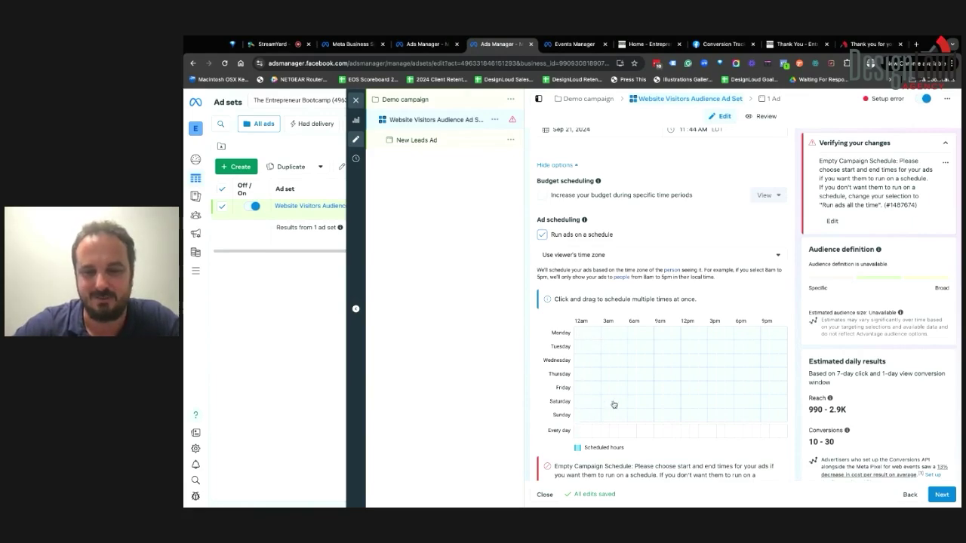
{"action": "scroll", "coordinate": [615, 413], "scroll_direction": "down", "scroll_amount": 1}
{"action": "scroll", "coordinate": [615, 412], "scroll_direction": "down", "scroll_amount": 2}
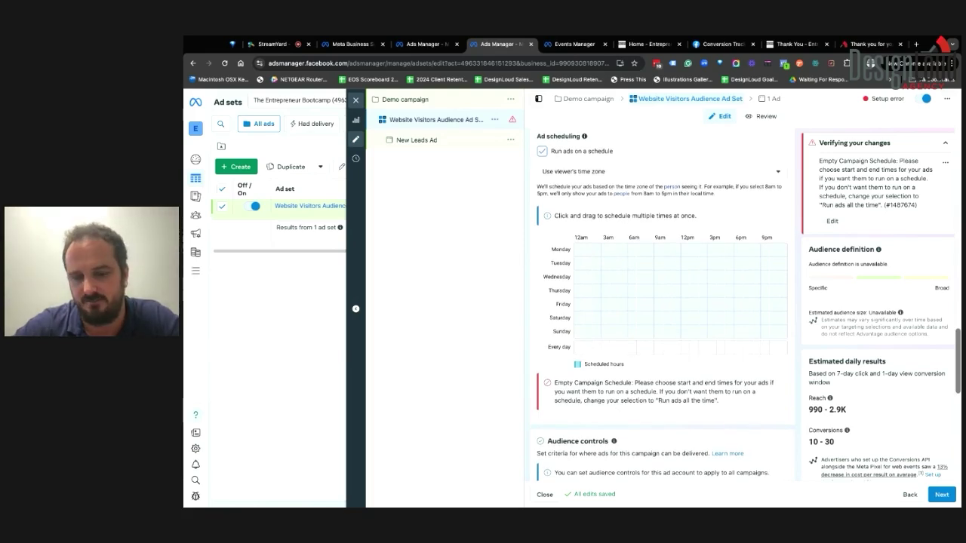
{"action": "scroll", "coordinate": [660, 301], "scroll_direction": "down", "scroll_amount": 3}
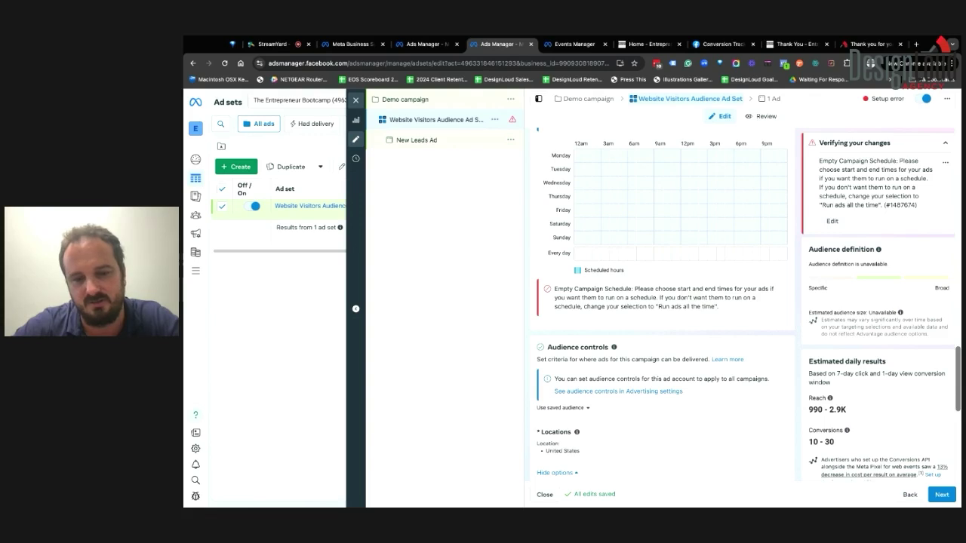
{"action": "scroll", "coordinate": [660, 302], "scroll_direction": "down", "scroll_amount": 2}
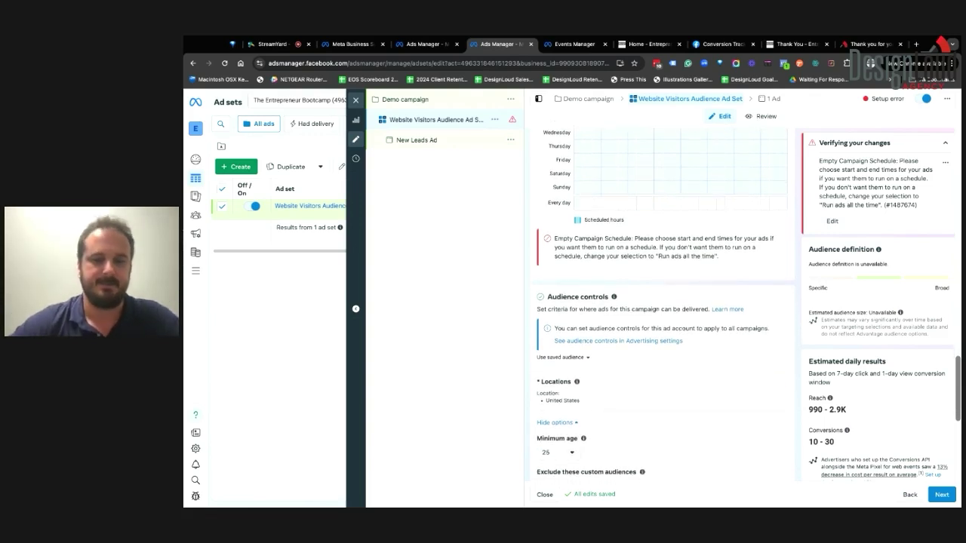
{"action": "scroll", "coordinate": [660, 302], "scroll_direction": "down", "scroll_amount": 1}
{"action": "scroll", "coordinate": [660, 302], "scroll_direction": "down", "scroll_amount": 8}
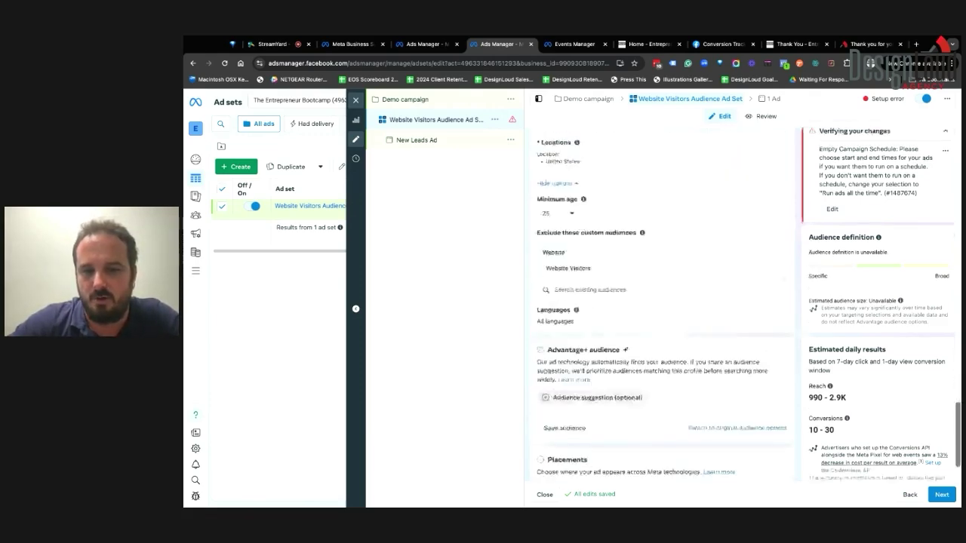
{"action": "scroll", "coordinate": [589, 258], "scroll_direction": "up", "scroll_amount": 8}
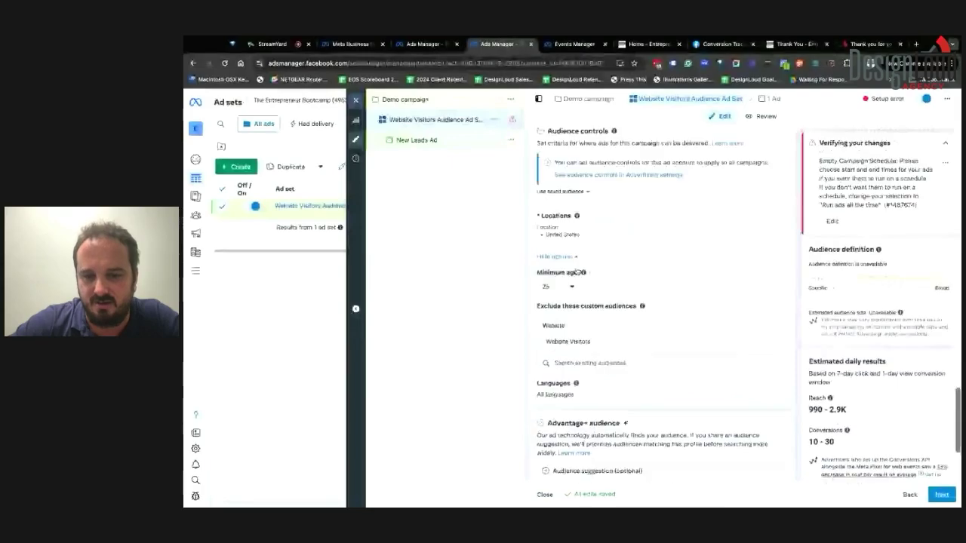
{"action": "scroll", "coordinate": [589, 257], "scroll_direction": "down", "scroll_amount": 5}
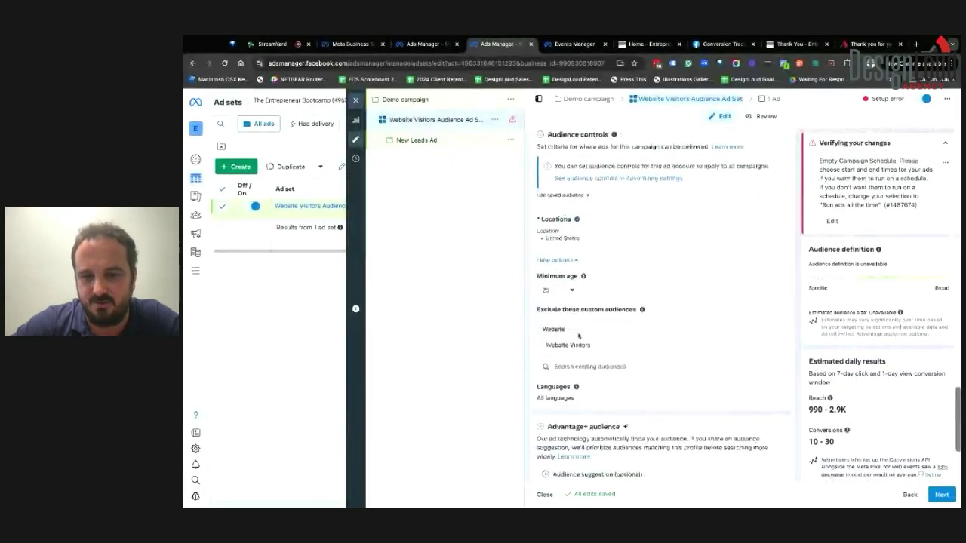
Remove the "Website Visitors" custom audience from the exclusions and select it again
{"action": "left_click", "coordinate": [770, 347]}
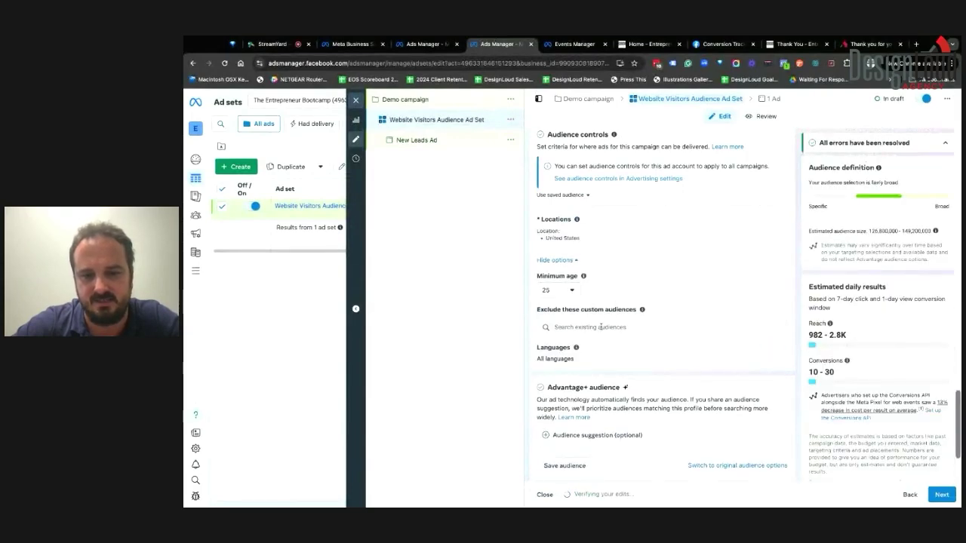
{"action": "left_click", "coordinate": [600, 327]}
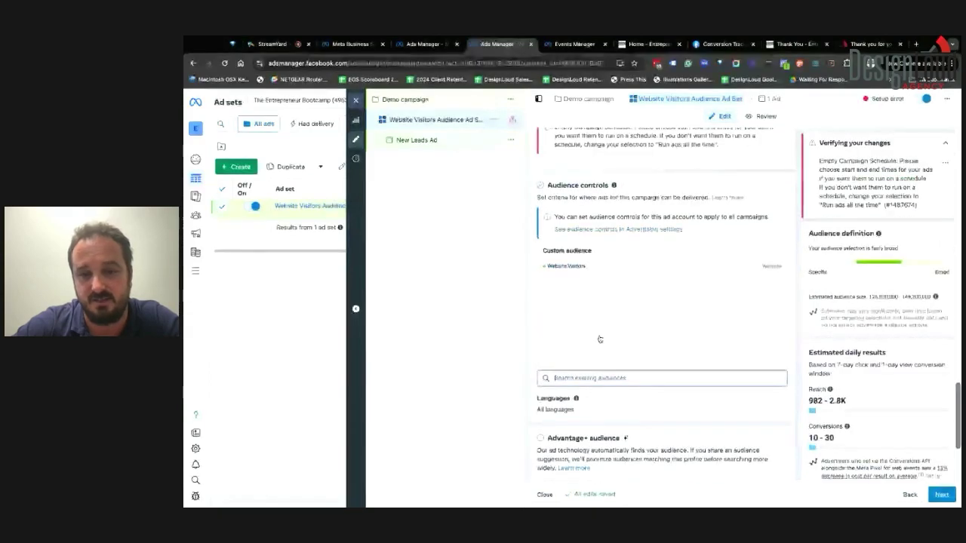
{"action": "left_click", "coordinate": [619, 271]}
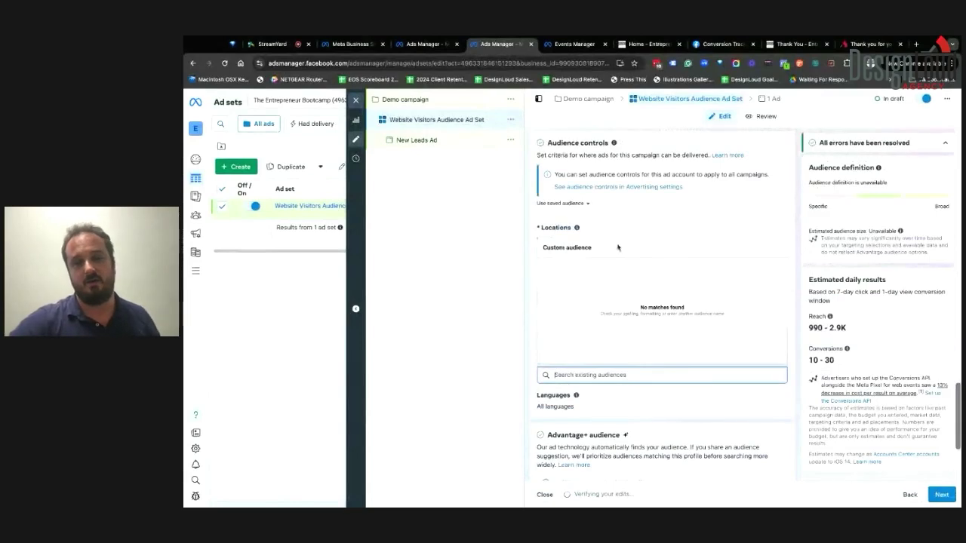
Clear the "Website Visitors" exclusion and apply the saved audience "Hyper-Focused Business and Marketing Community" to the ad set
{"action": "left_click", "coordinate": [801, 243]}
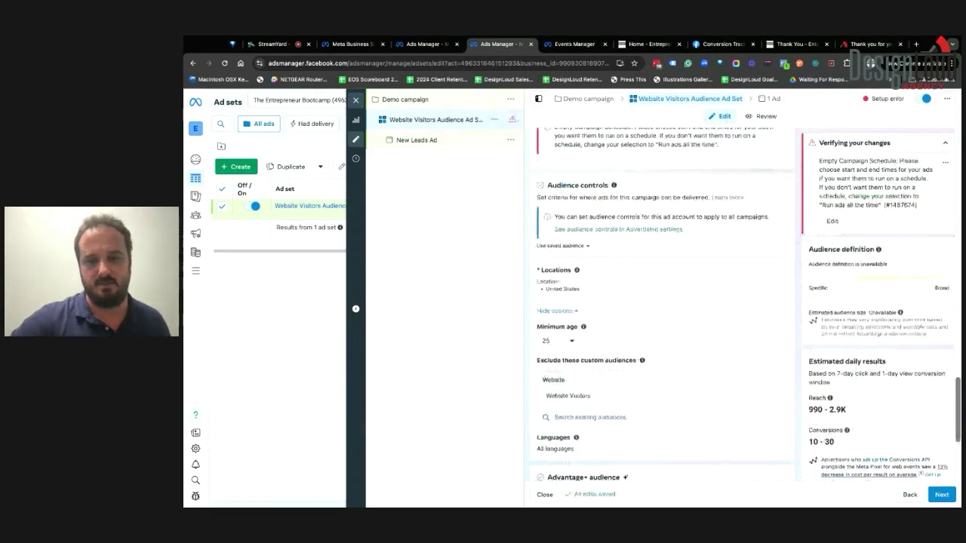
{"action": "left_click", "coordinate": [771, 398]}
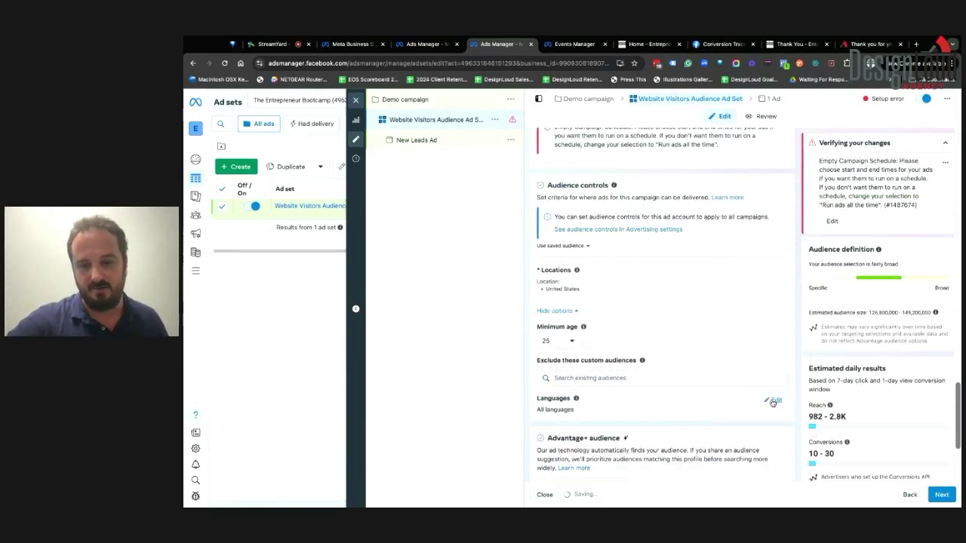
{"action": "left_click", "coordinate": [585, 203]}
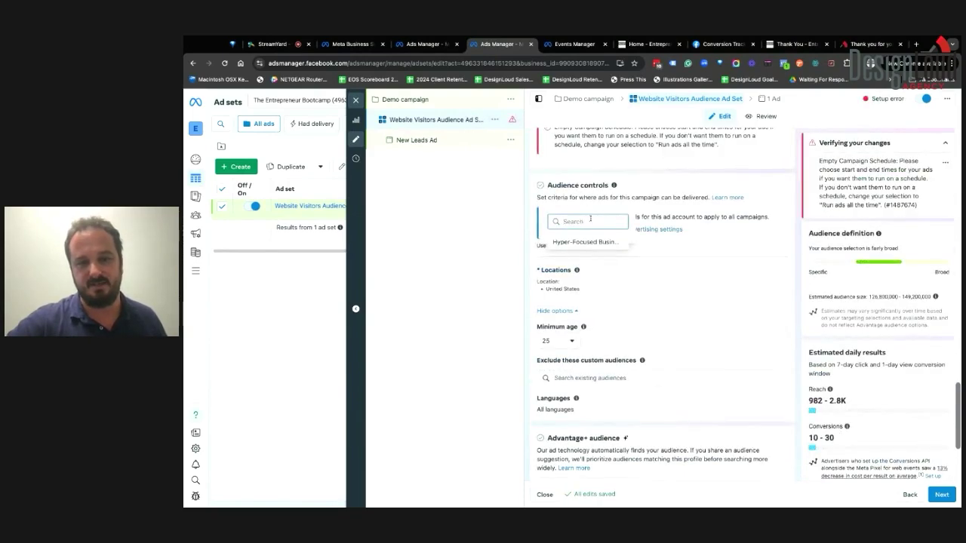
{"action": "left_click", "coordinate": [669, 247]}
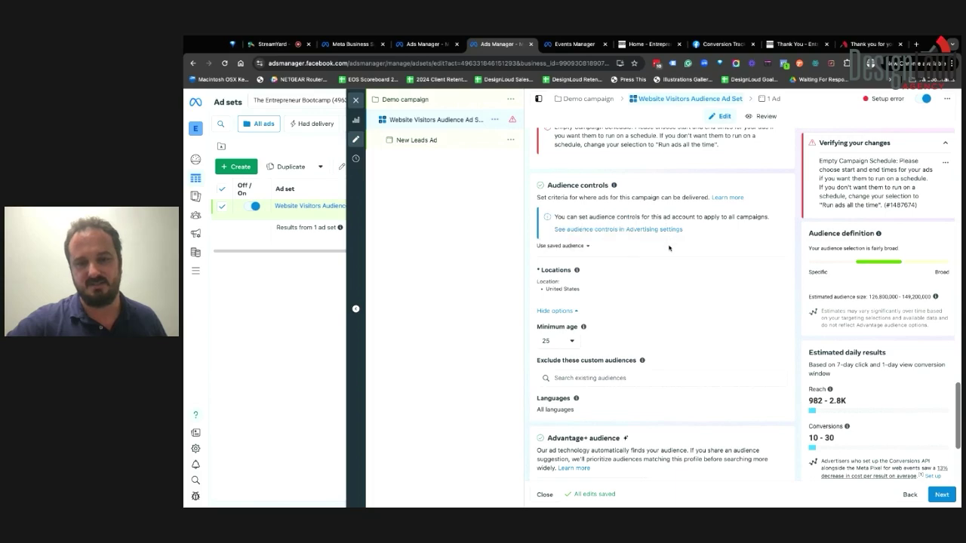
{"action": "left_click", "coordinate": [586, 246]}
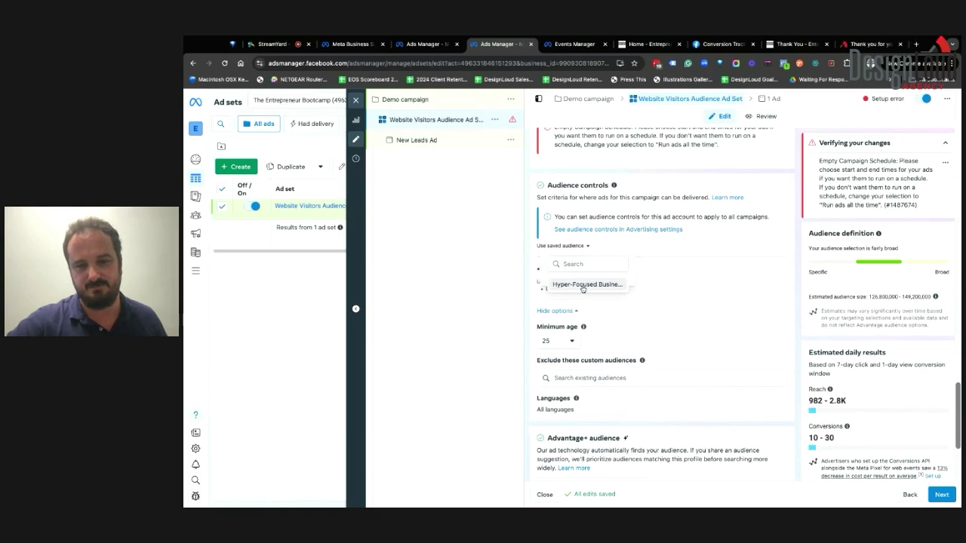
{"action": "left_click", "coordinate": [637, 286]}
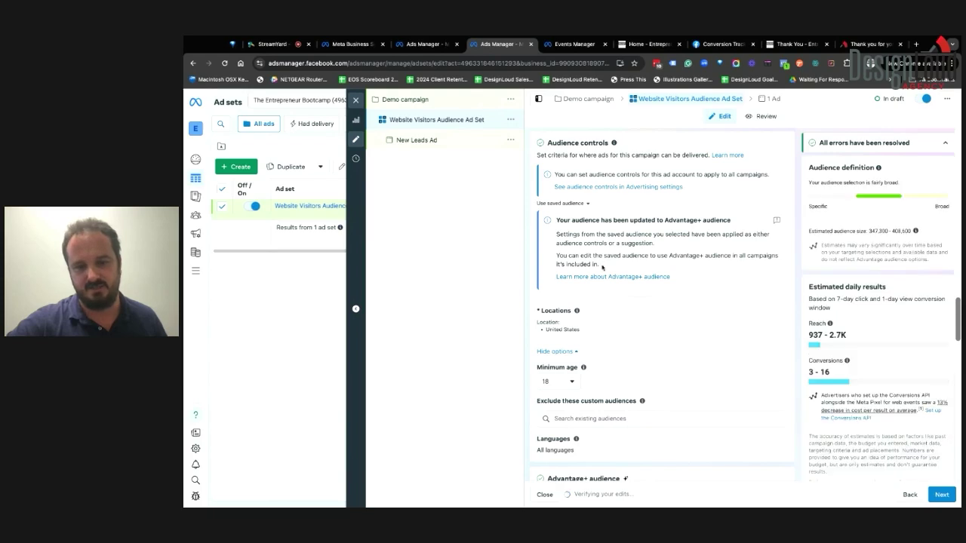
Set the minimum age in the ad set's audience controls to 25
{"action": "scroll", "coordinate": [574, 353], "scroll_direction": "down", "scroll_amount": 2}
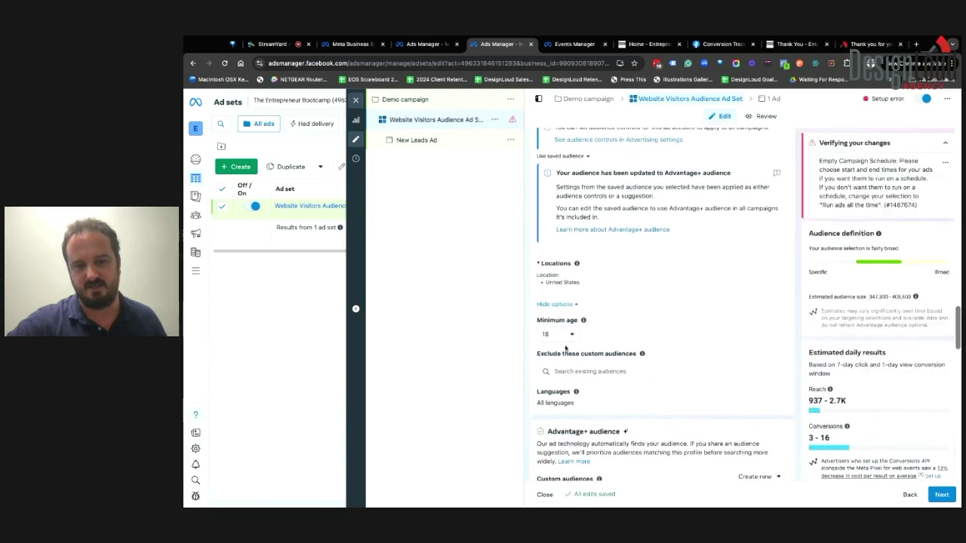
{"action": "left_click", "coordinate": [560, 334]}
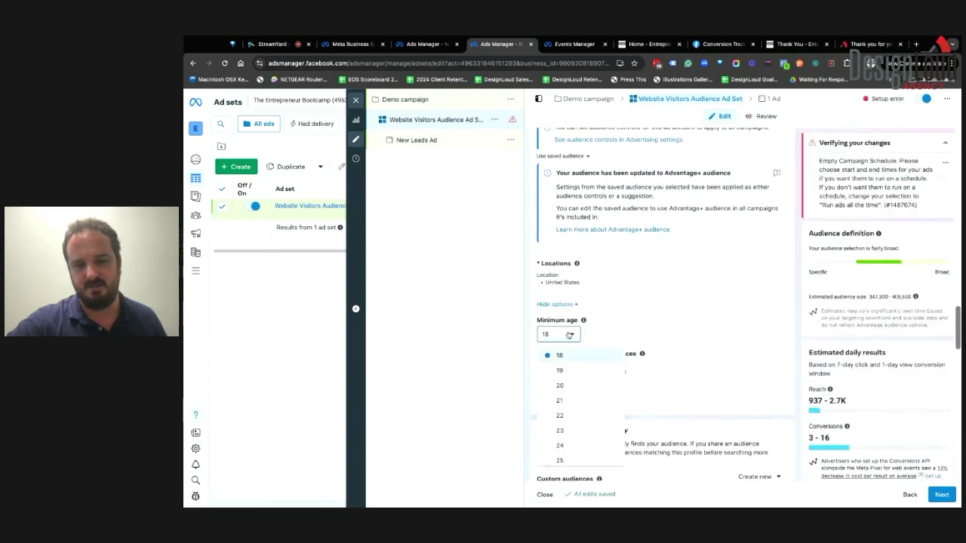
{"action": "left_click", "coordinate": [561, 461]}
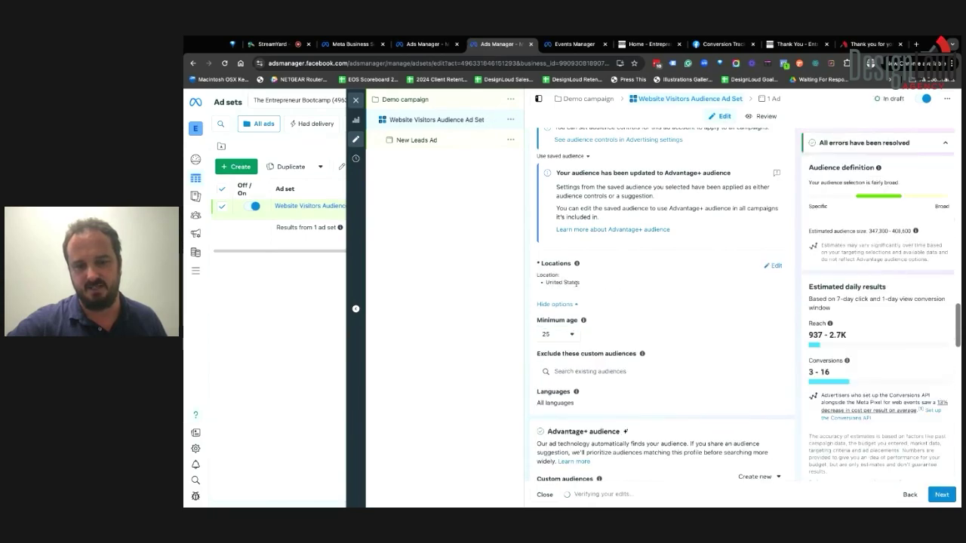
Exclude the "Website Visitors" custom audience in the audience controls
{"action": "scroll", "coordinate": [575, 290], "scroll_direction": "down", "scroll_amount": 3}
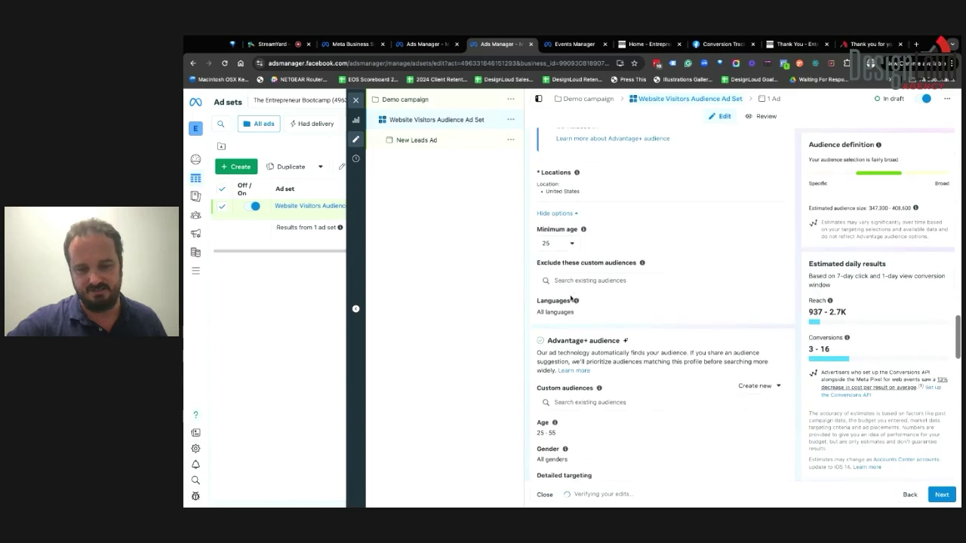
{"action": "scroll", "coordinate": [571, 299], "scroll_direction": "down", "scroll_amount": 1}
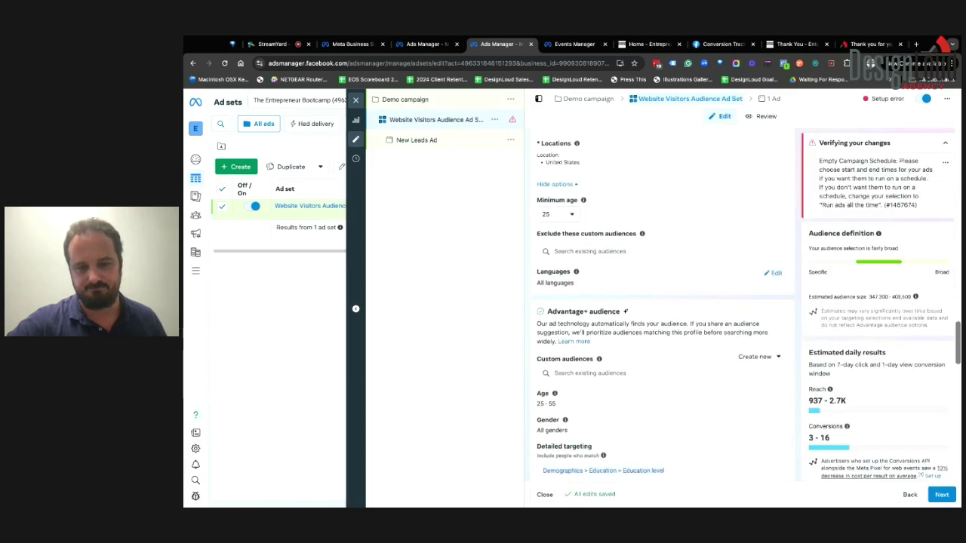
{"action": "mouse_move", "coordinate": [576, 264]}
{"action": "left_click", "coordinate": [559, 240]}
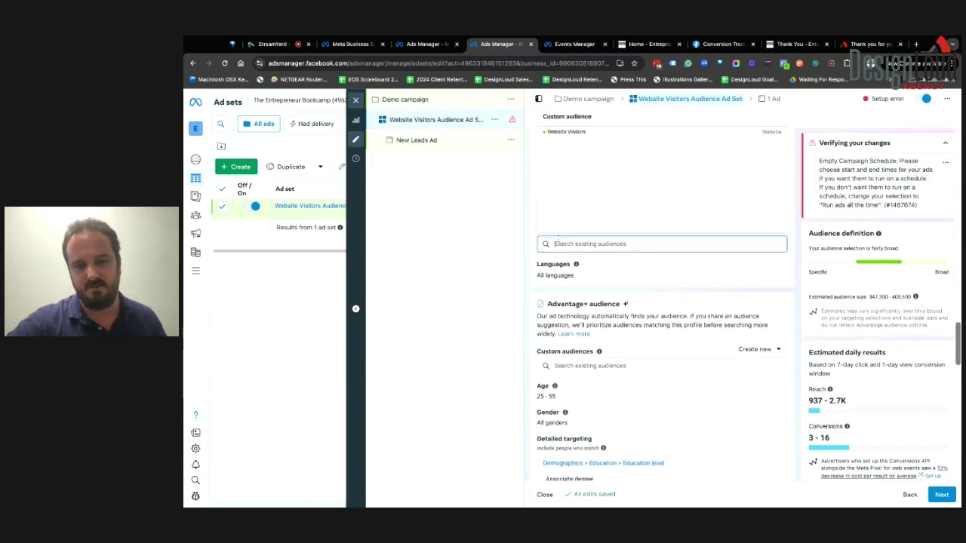
{"action": "left_click", "coordinate": [624, 137]}
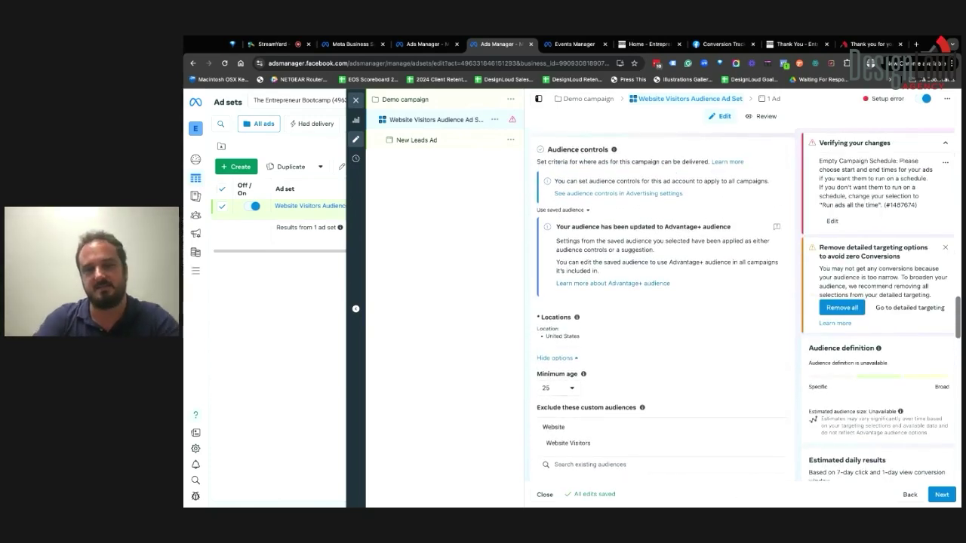
Check the details of the "Hyper-Focused Business and Marketing Community" saved audience and apply it again
{"action": "left_click", "coordinate": [587, 211]}
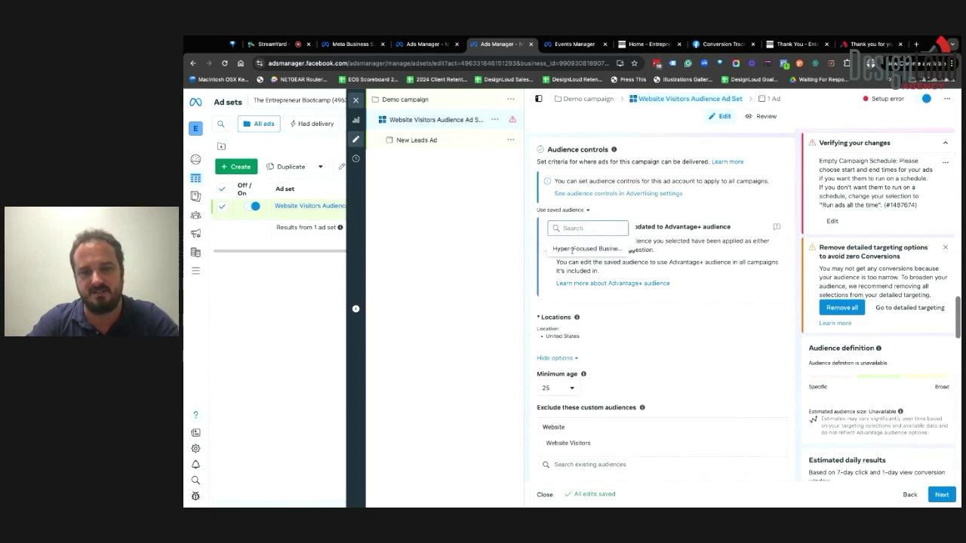
{"action": "mouse_move", "coordinate": [573, 250]}
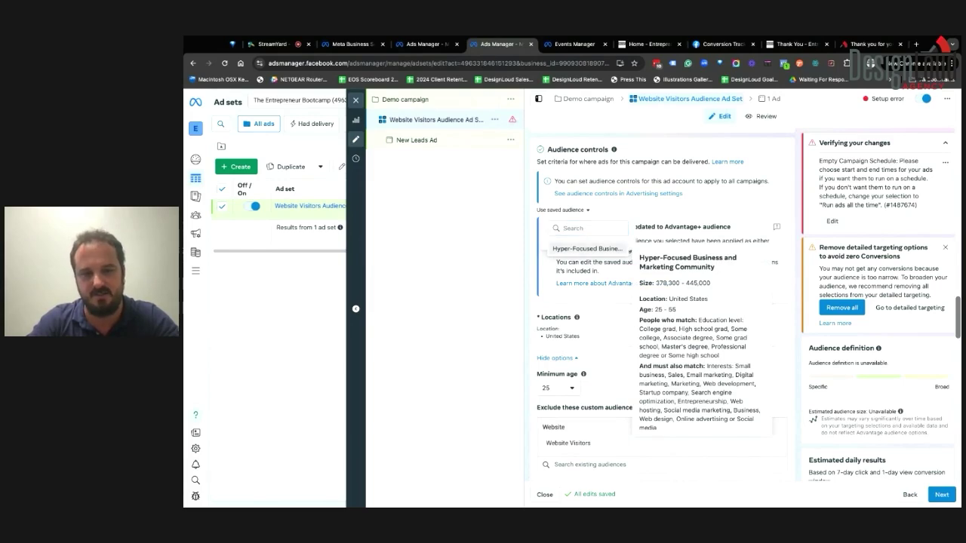
{"action": "left_click", "coordinate": [573, 249]}
Review the Advantage+ audience's custom audiences, age, gender and every detailed targeting group, down to the placements section
{"action": "scroll", "coordinate": [587, 374], "scroll_direction": "down", "scroll_amount": 3}
{"action": "scroll", "coordinate": [588, 374], "scroll_direction": "down", "scroll_amount": 3}
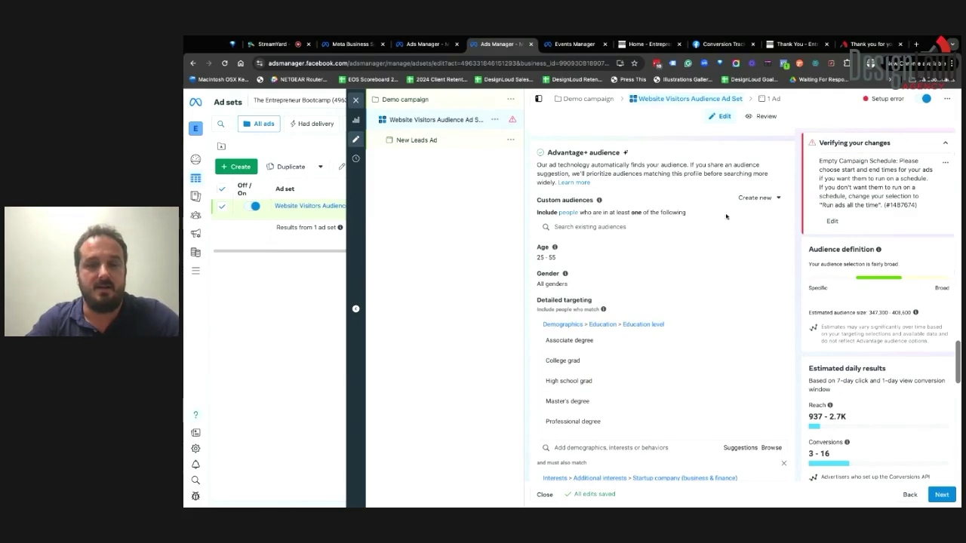
{"action": "scroll", "coordinate": [720, 257], "scroll_direction": "down", "scroll_amount": 2}
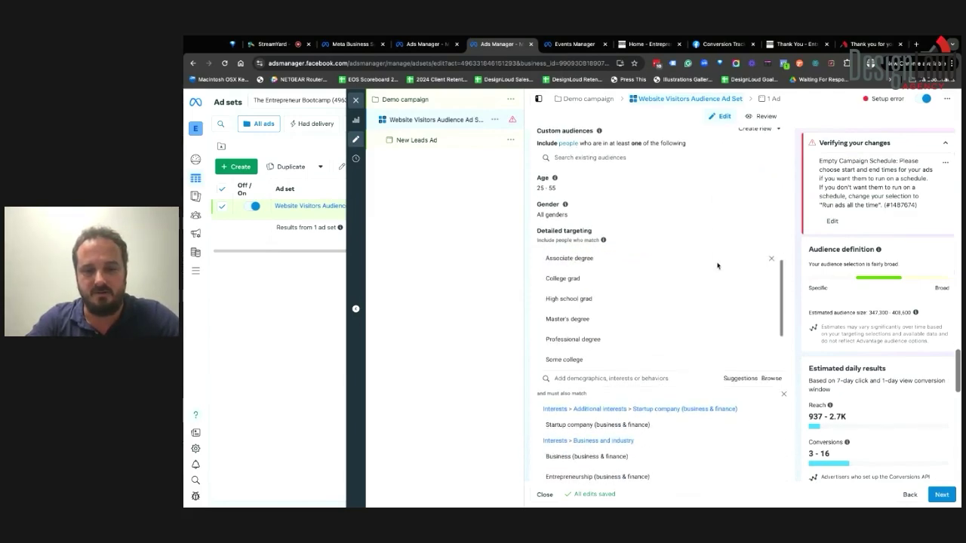
{"action": "scroll", "coordinate": [588, 265], "scroll_direction": "up", "scroll_amount": 2}
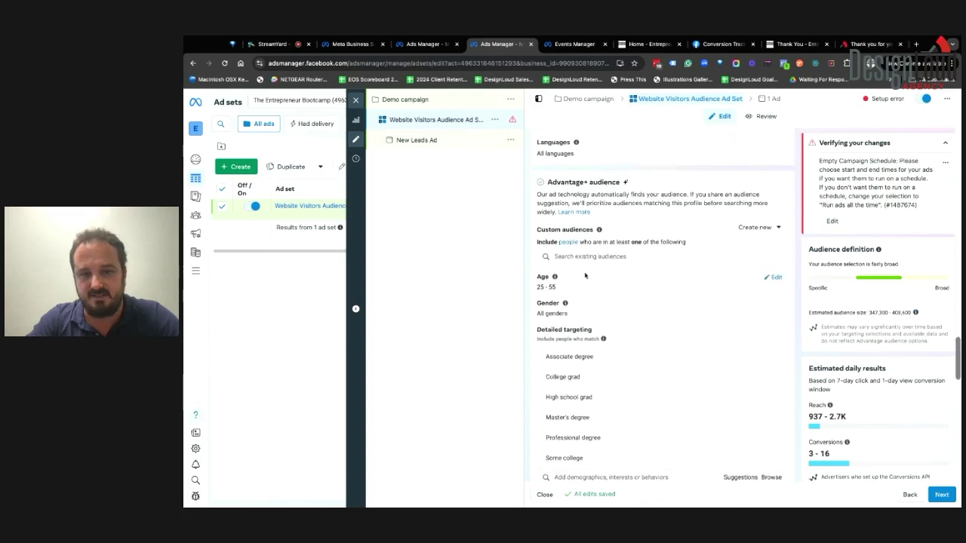
{"action": "scroll", "coordinate": [588, 265], "scroll_direction": "down", "scroll_amount": 1}
{"action": "scroll", "coordinate": [579, 239], "scroll_direction": "down", "scroll_amount": 6}
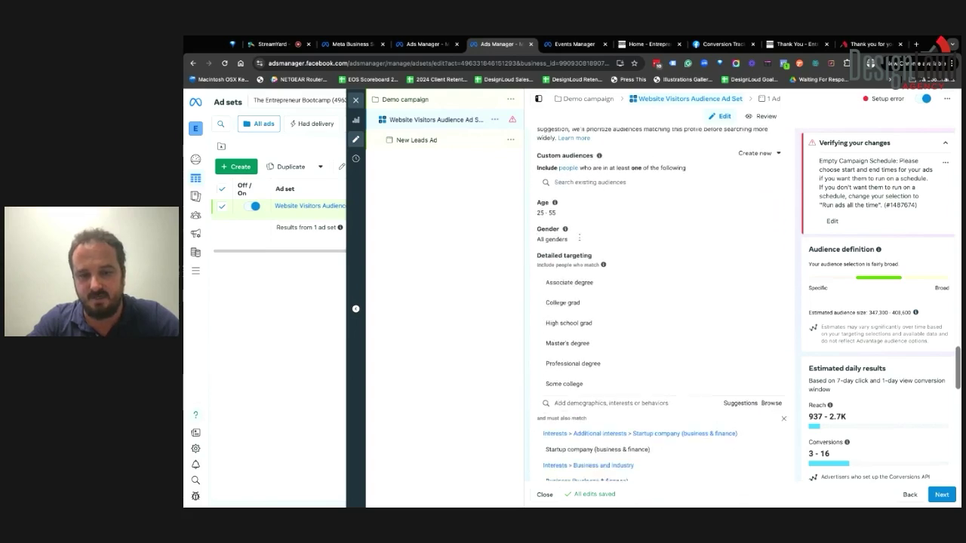
{"action": "mouse_move", "coordinate": [579, 137]}
{"action": "scroll", "coordinate": [557, 321], "scroll_direction": "down", "scroll_amount": 6}
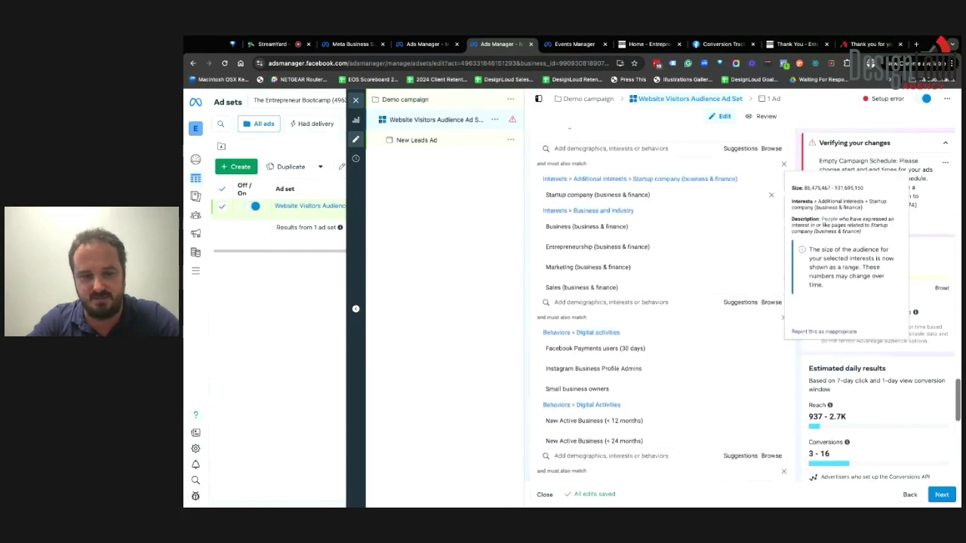
{"action": "scroll", "coordinate": [557, 320], "scroll_direction": "down", "scroll_amount": 4}
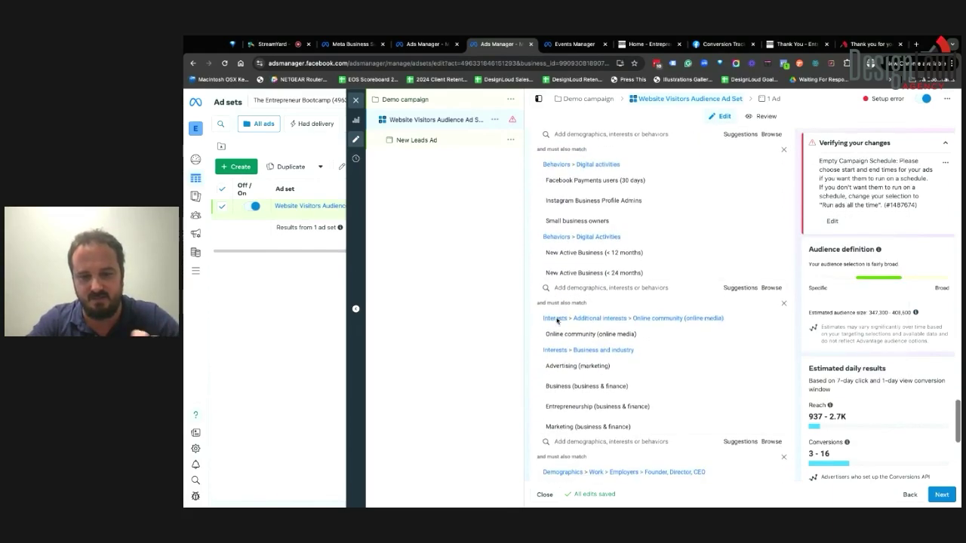
{"action": "scroll", "coordinate": [534, 367], "scroll_direction": "down", "scroll_amount": 5}
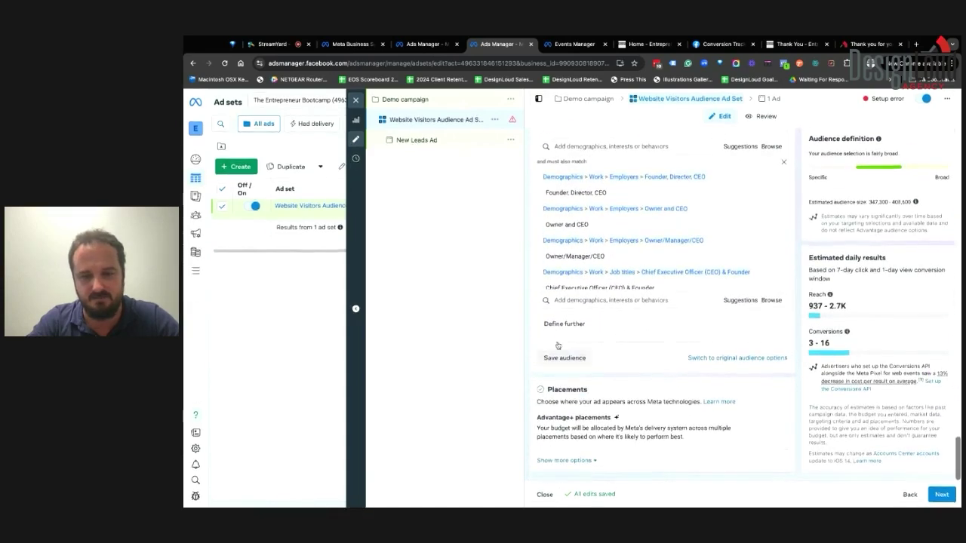
Continue to the ad level and rename the ad as "Image Ad"
{"action": "left_click", "coordinate": [939, 498]}
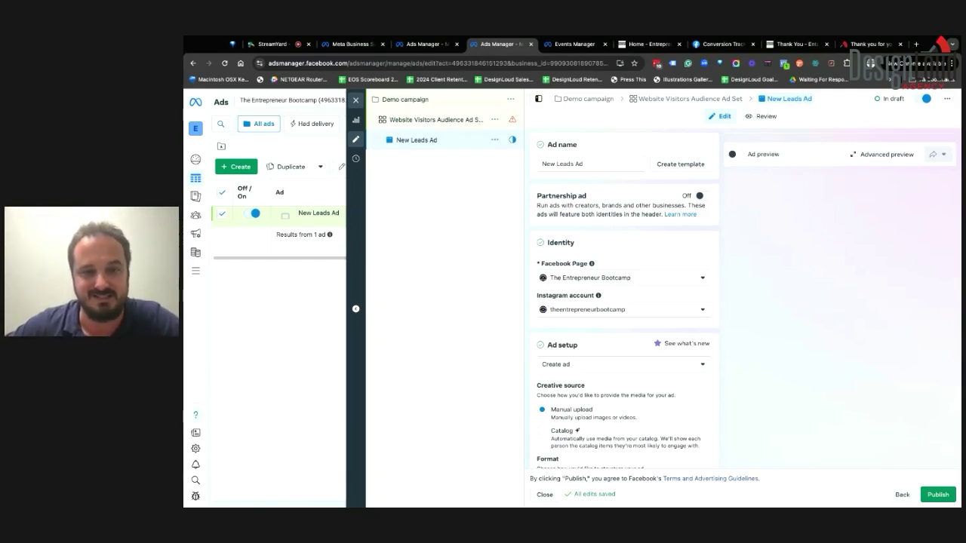
{"action": "scroll", "coordinate": [647, 260], "scroll_direction": "down", "scroll_amount": 3}
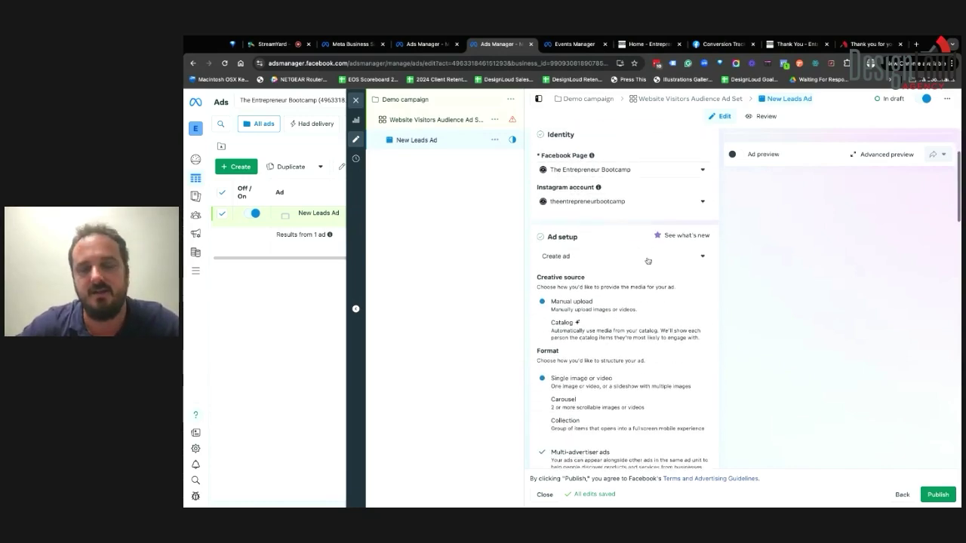
{"action": "scroll", "coordinate": [640, 261], "scroll_direction": "up", "scroll_amount": 3}
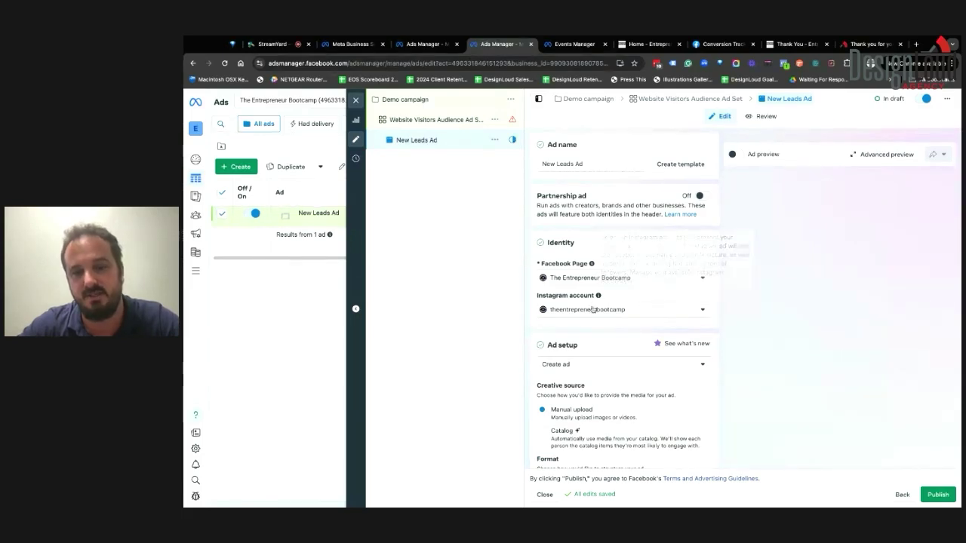
{"action": "left_click", "coordinate": [581, 164]}
{"action": "left_click_drag", "start_coordinate": [590, 162], "coordinate": [524, 159]}
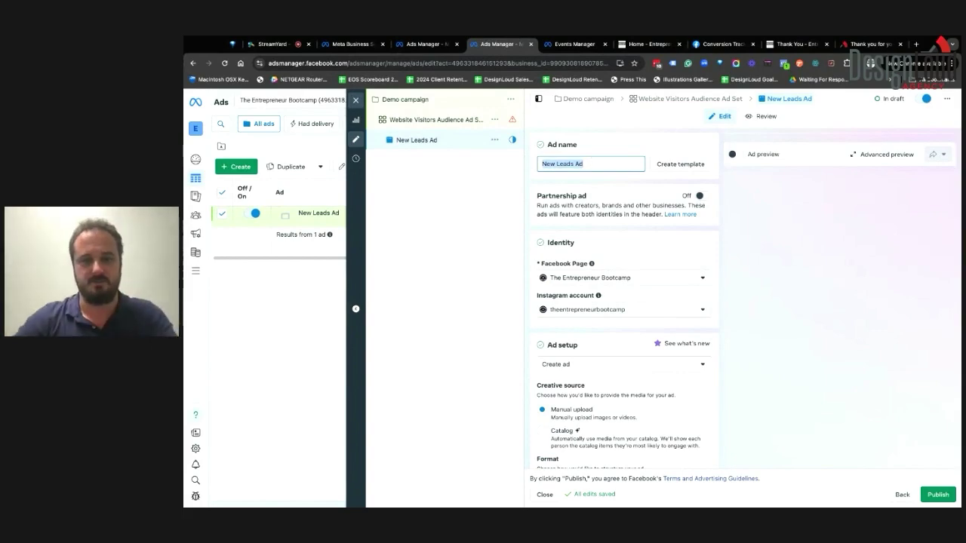
{"action": "type", "text": "Imagi"}
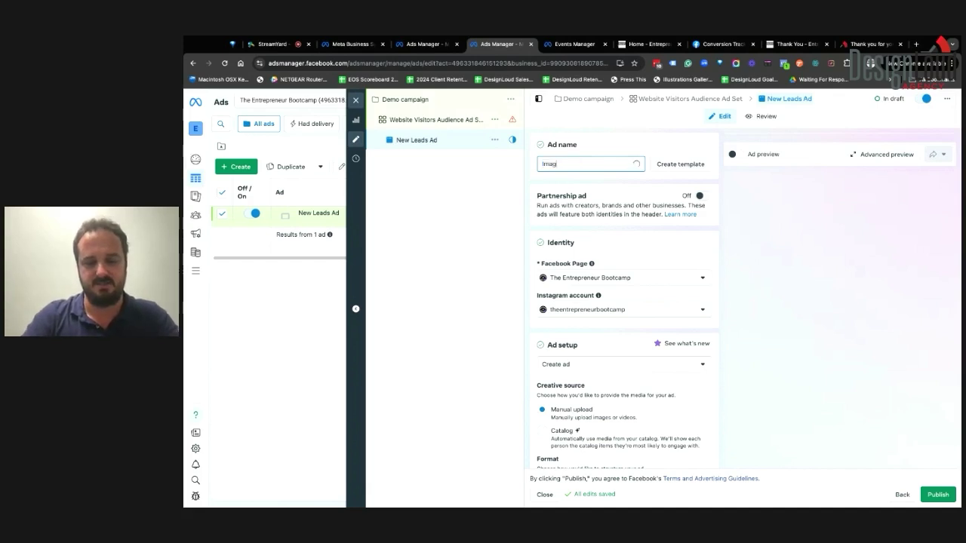
{"action": "key", "text": "BackSpace"}
{"action": "type", "text": "e Ad"}
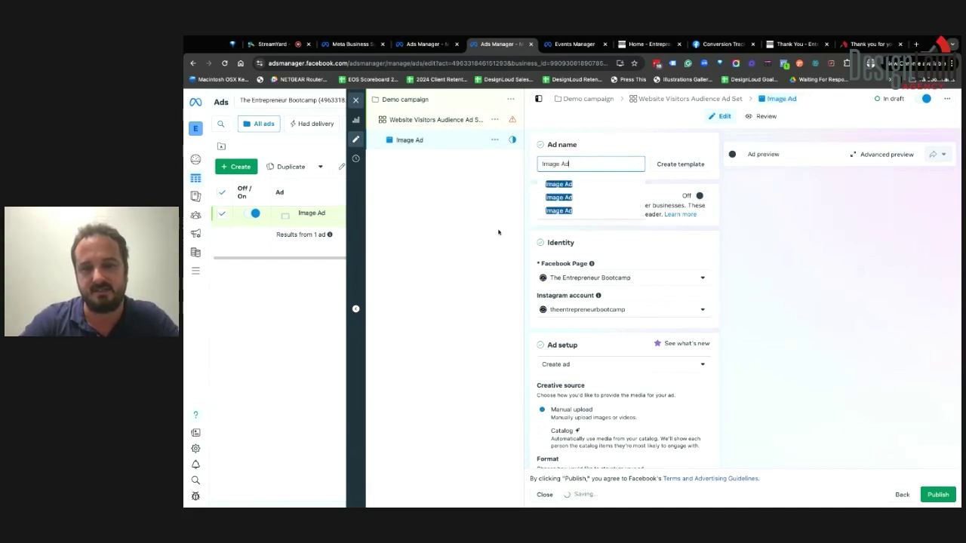
{"action": "left_click", "coordinate": [498, 233]}
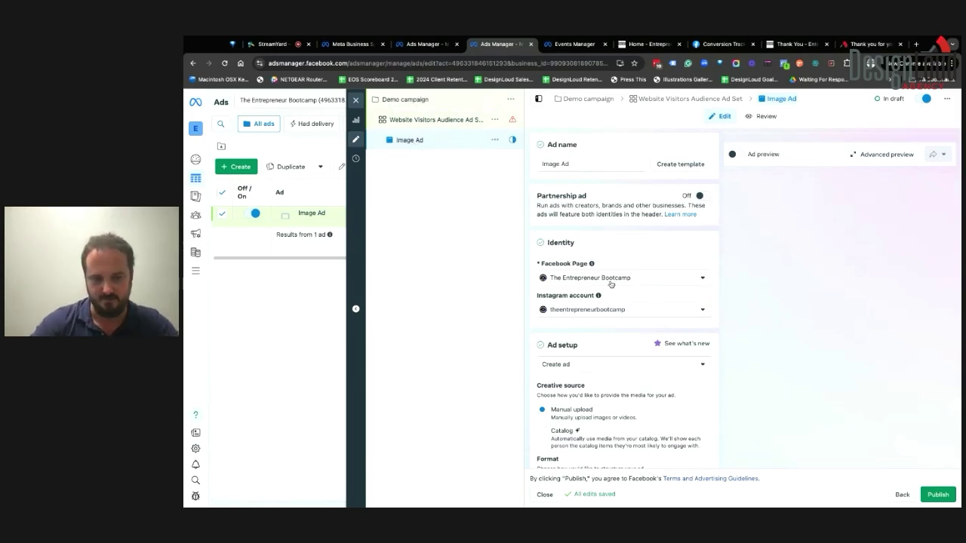
Look over the ad's identity, creative source, format, multi-advertiser ads option and website URL source
{"action": "scroll", "coordinate": [610, 285], "scroll_direction": "down", "scroll_amount": 1}
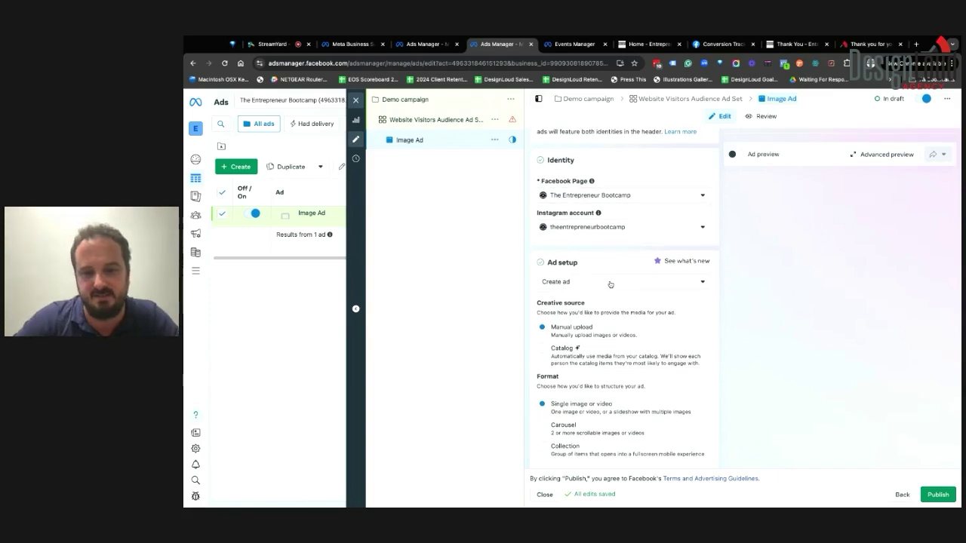
{"action": "scroll", "coordinate": [623, 299], "scroll_direction": "down", "scroll_amount": 1}
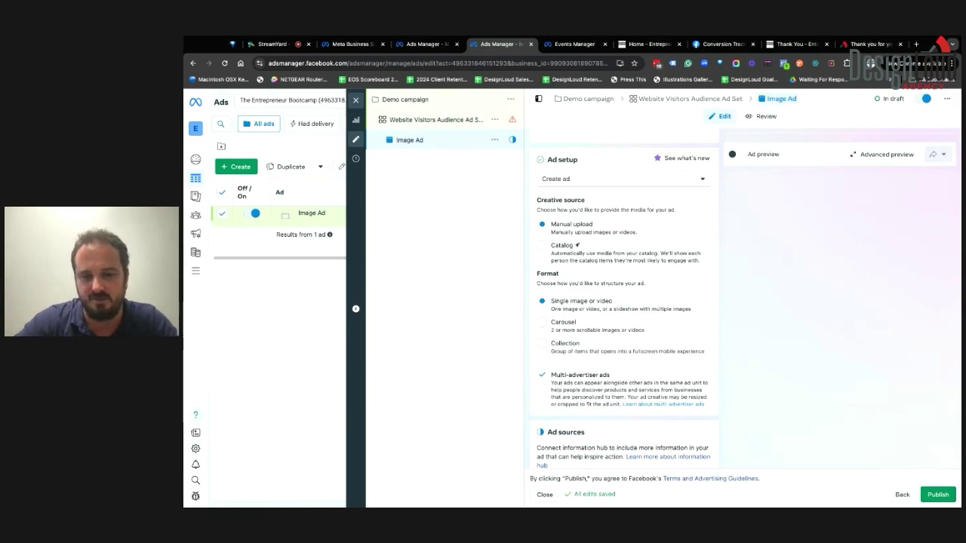
{"action": "scroll", "coordinate": [547, 326], "scroll_direction": "down", "scroll_amount": 1}
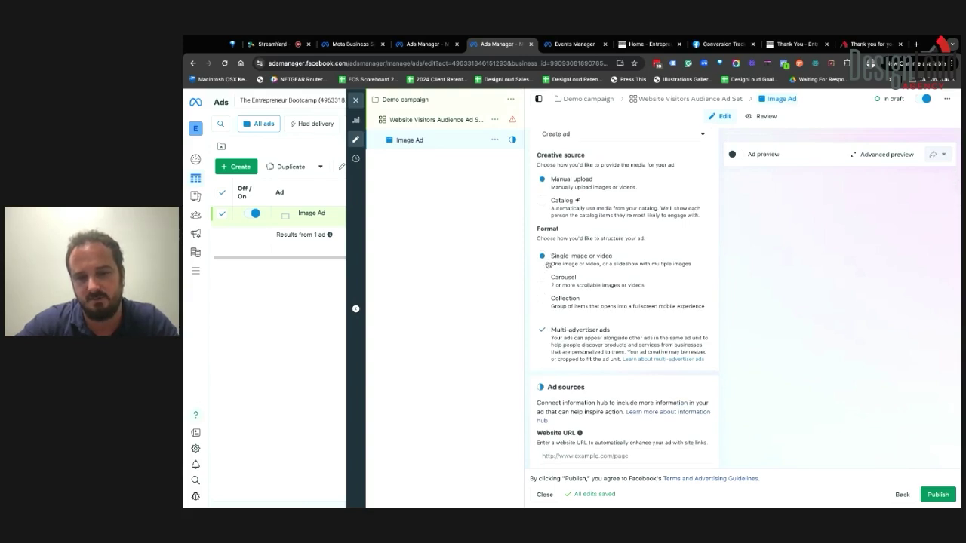
{"action": "scroll", "coordinate": [545, 287], "scroll_direction": "down", "scroll_amount": 2}
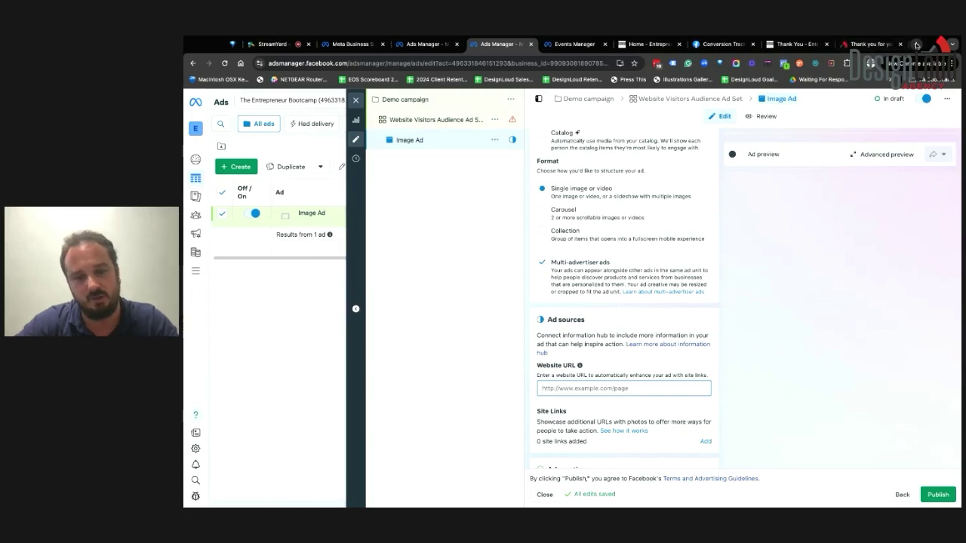
Search the web for a UTM generator in a new browser tab and open the free UTM Builder site
{"action": "left_click", "coordinate": [916, 45]}
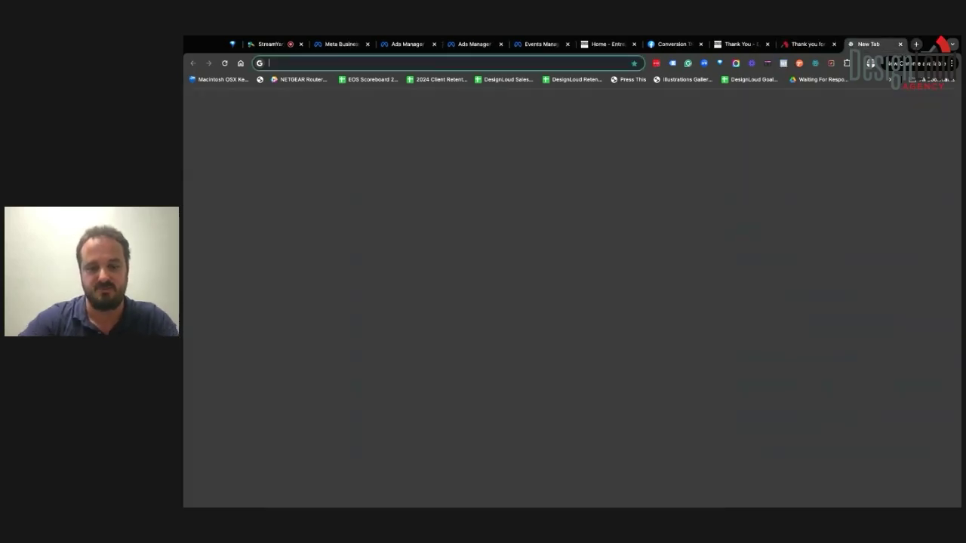
{"action": "type", "text": "utm g"}
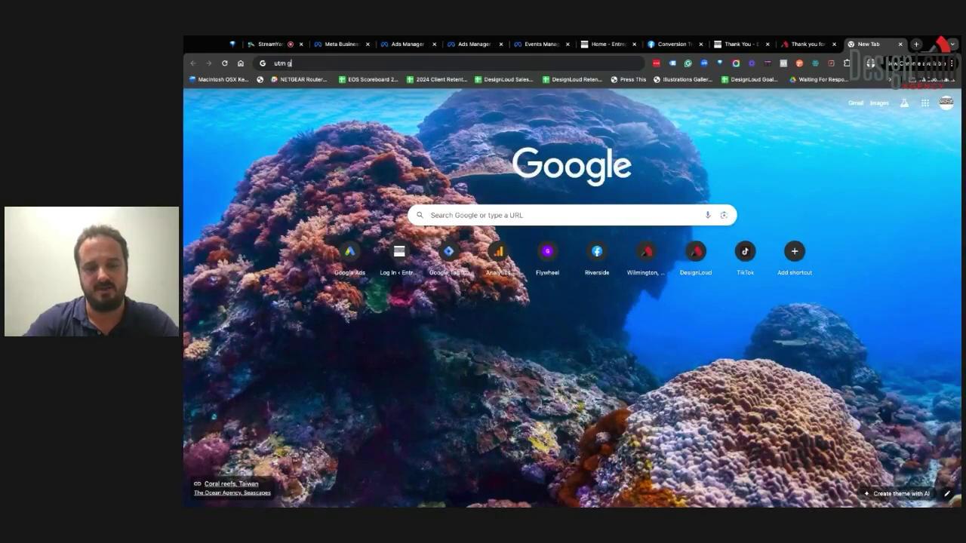
{"action": "type", "text": "ener"}
{"action": "key", "text": "Return"}
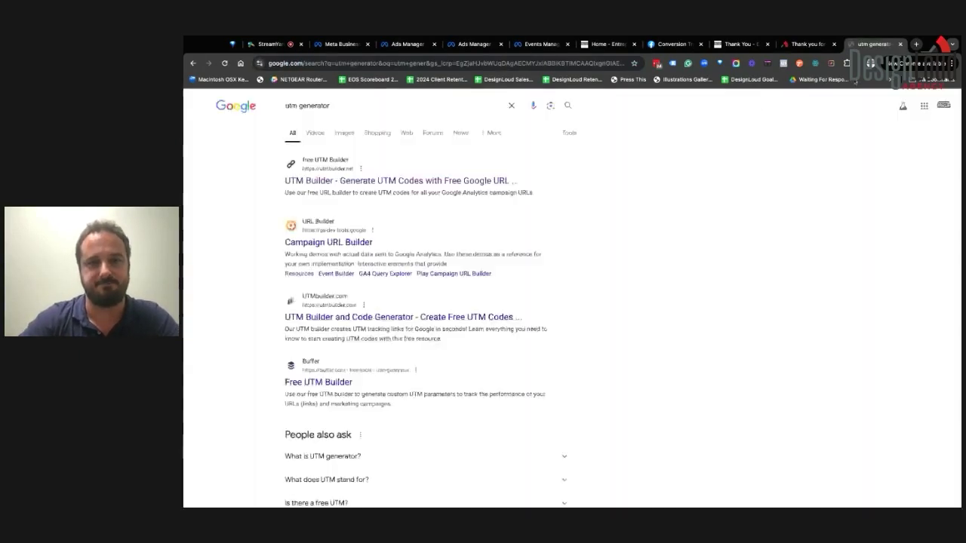
{"action": "left_click", "coordinate": [325, 188]}
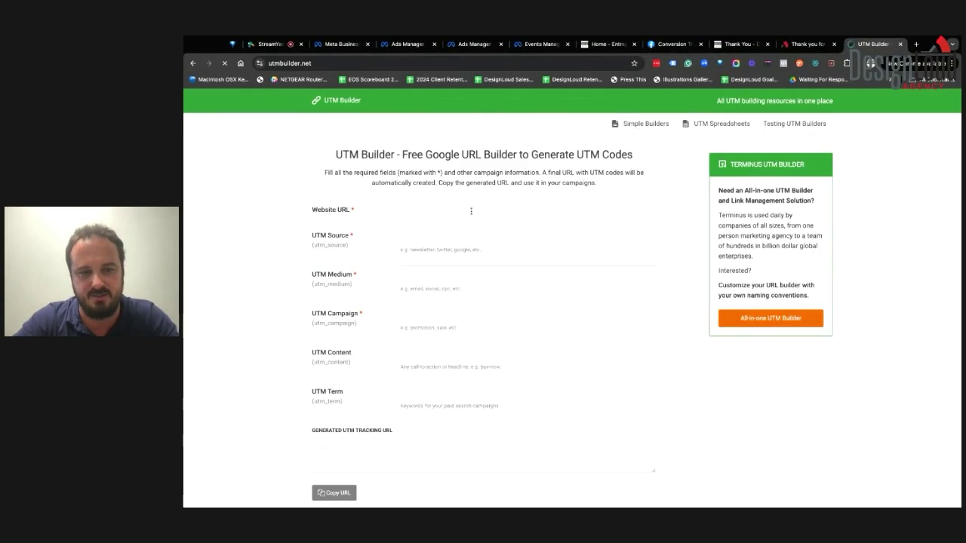
{"action": "type", "text": "https:/"}
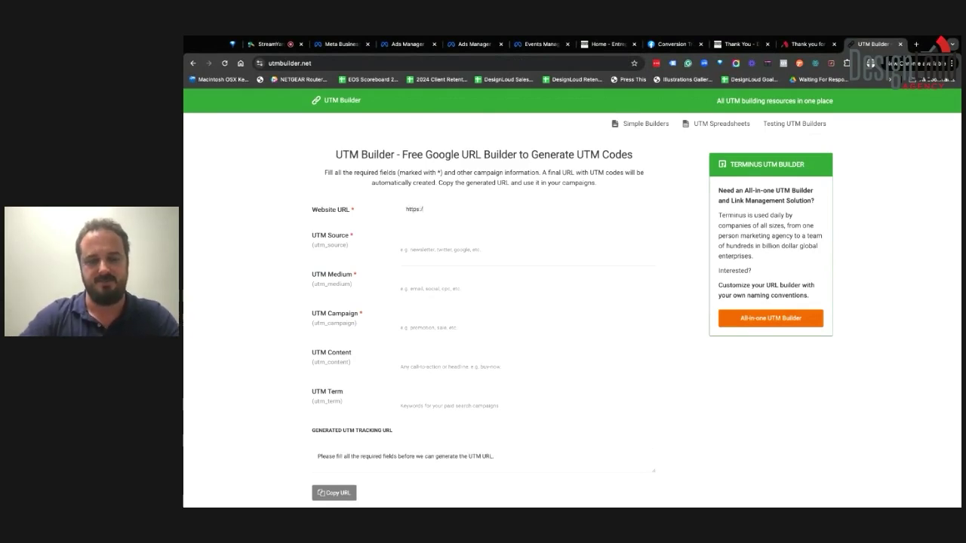
{"action": "type", "text": "/designloud.com"}
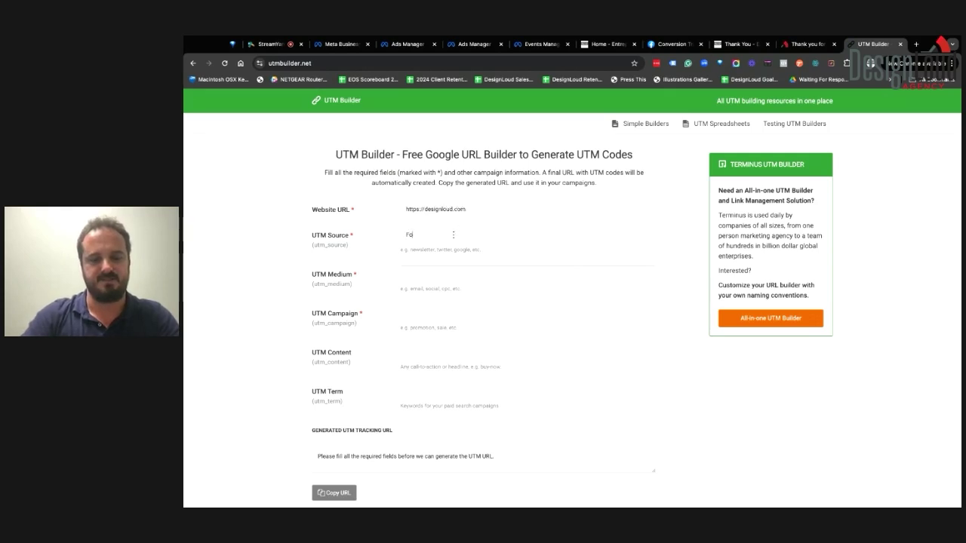
{"action": "type", "text": "Fac"}
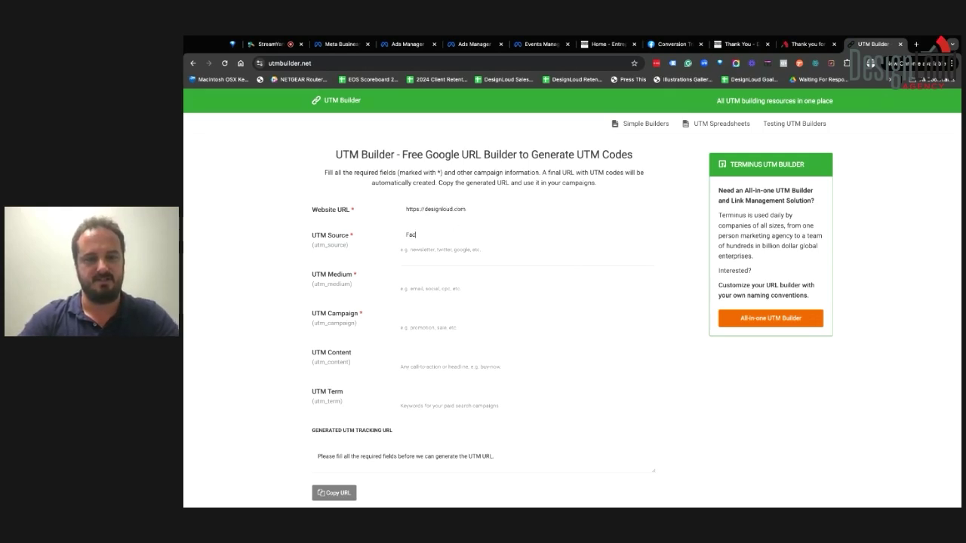
{"action": "type", "text": "ebook"}
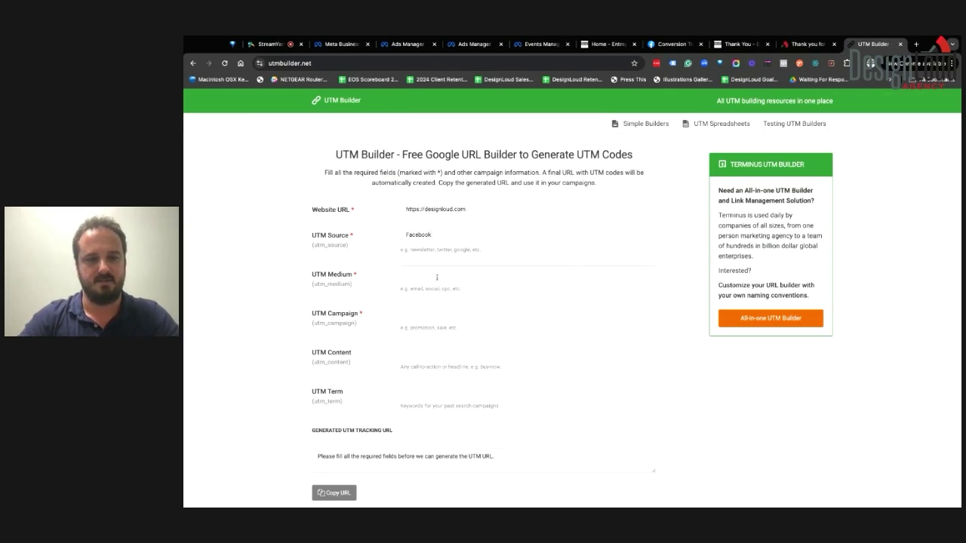
{"action": "left_click", "coordinate": [436, 277]}
{"action": "type", "text": "social"}
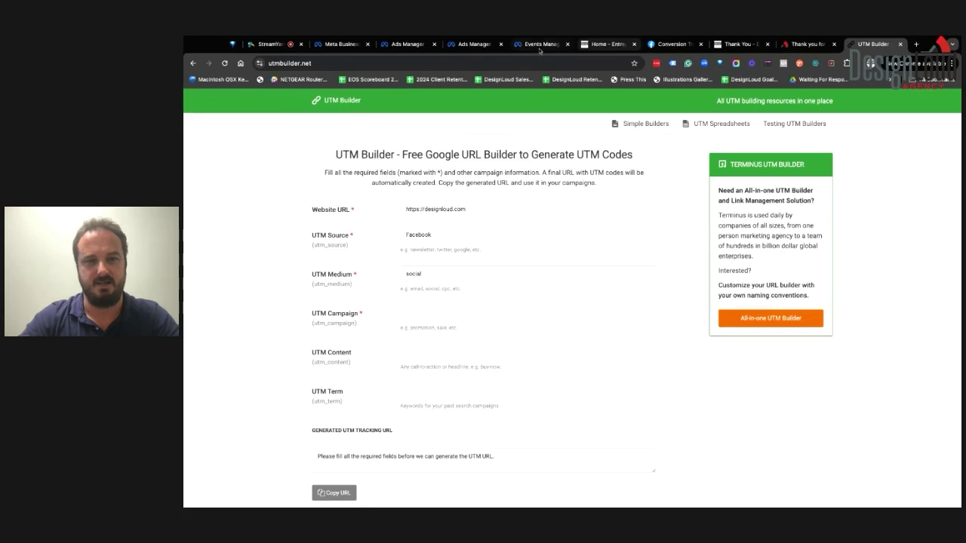
Check the ad set's name in Ads Manager, and set the UTM campaign to "website-vistors-audience" and the UTM content to "image-ad"
{"action": "left_click", "coordinate": [472, 43]}
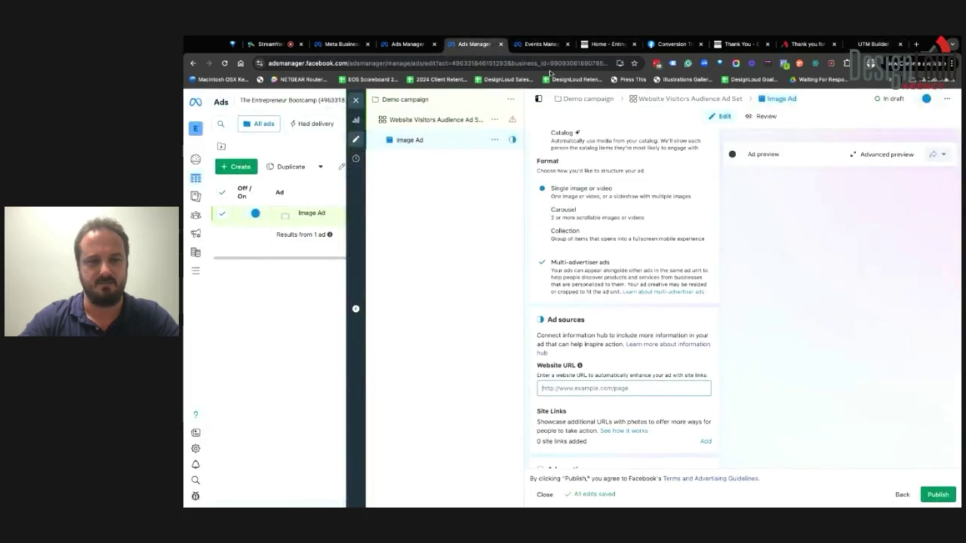
{"action": "left_click", "coordinate": [870, 44]}
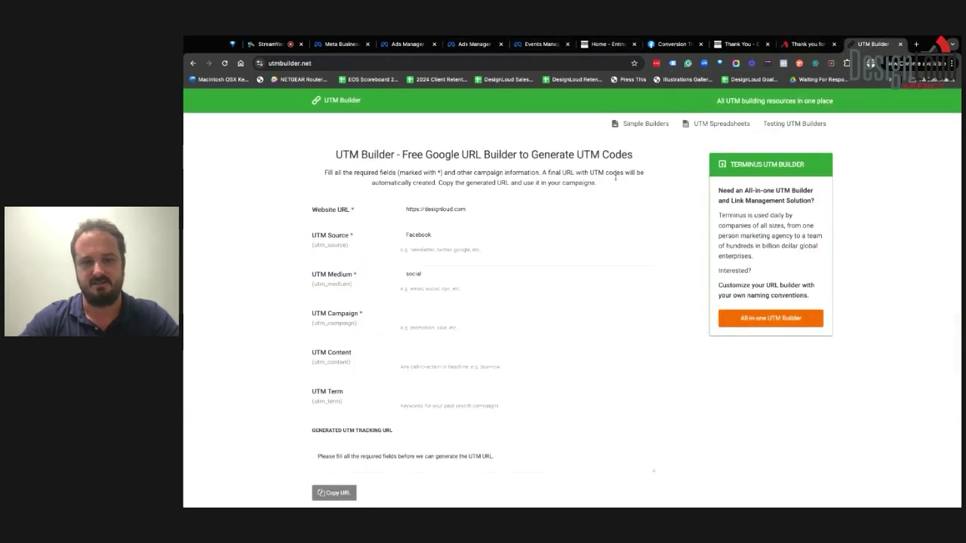
{"action": "type", "text": "website-v"}
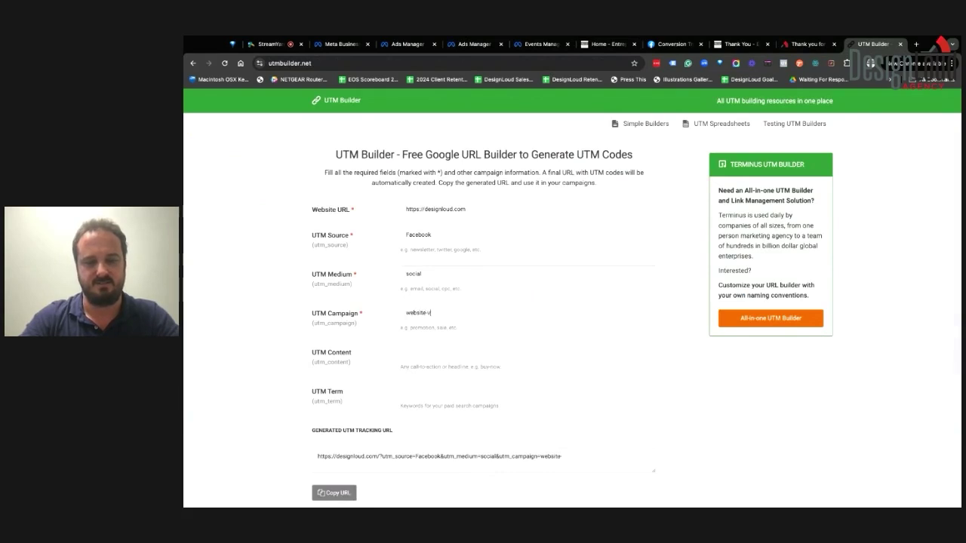
{"action": "type", "text": "istors-audience"}
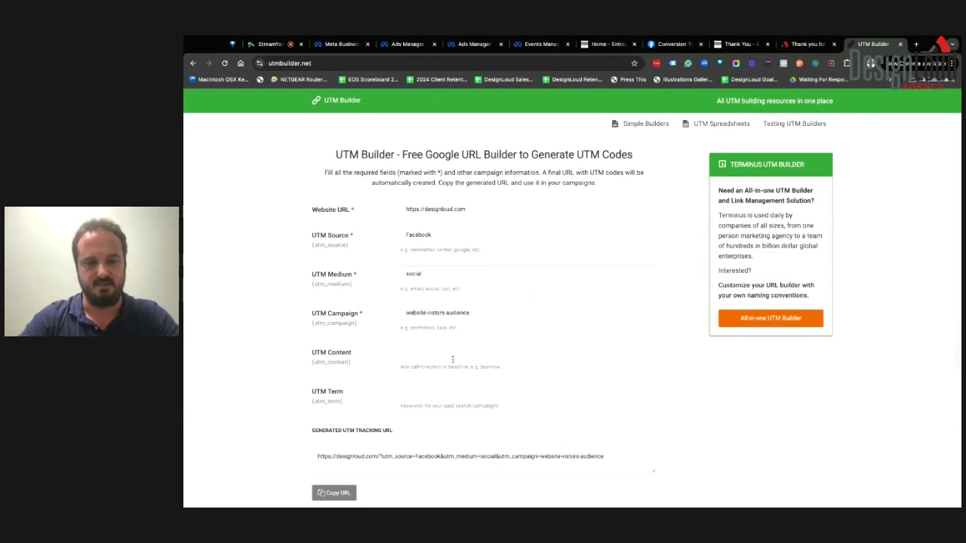
{"action": "left_click", "coordinate": [452, 359]}
{"action": "type", "text": "ima"}
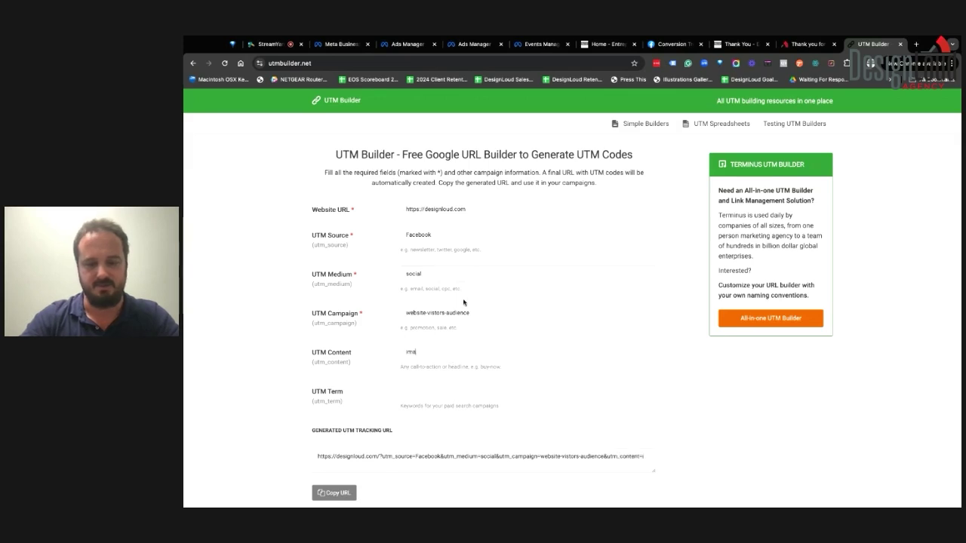
{"action": "type", "text": "ge-ad"}
Copy the generated UTM tracking URL and paste it as the Image Ad's website URL in Ads Manager
{"action": "scroll", "coordinate": [466, 367], "scroll_direction": "down", "scroll_amount": 2}
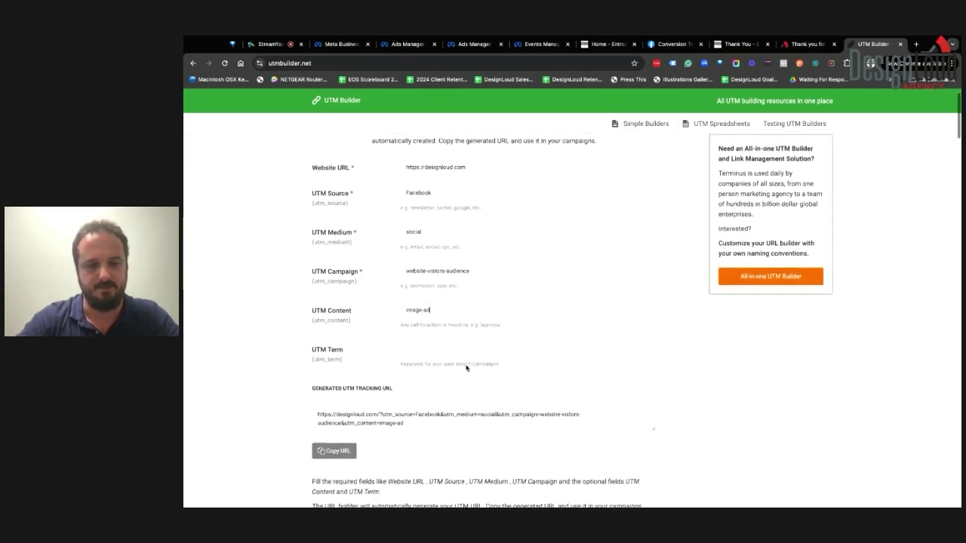
{"action": "left_click", "coordinate": [337, 439]}
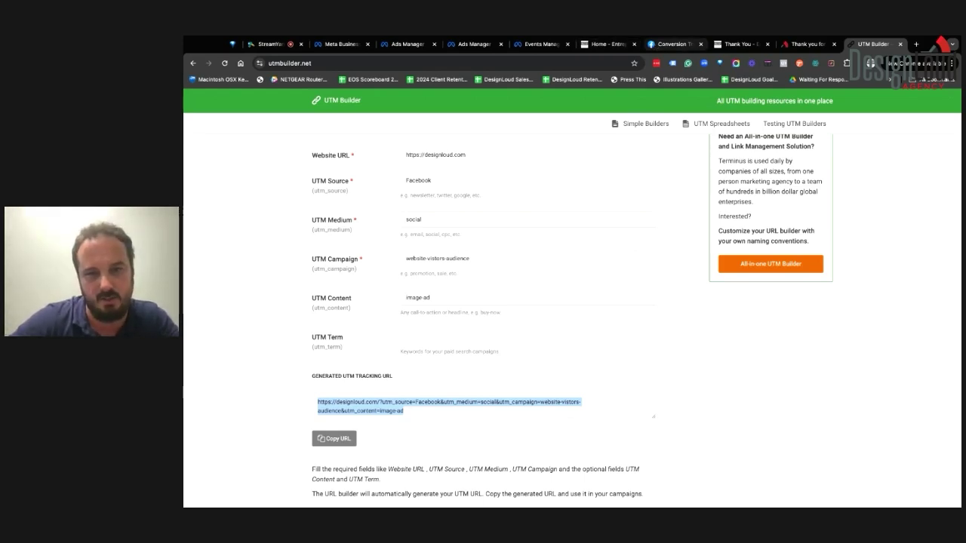
{"action": "left_click", "coordinate": [474, 43]}
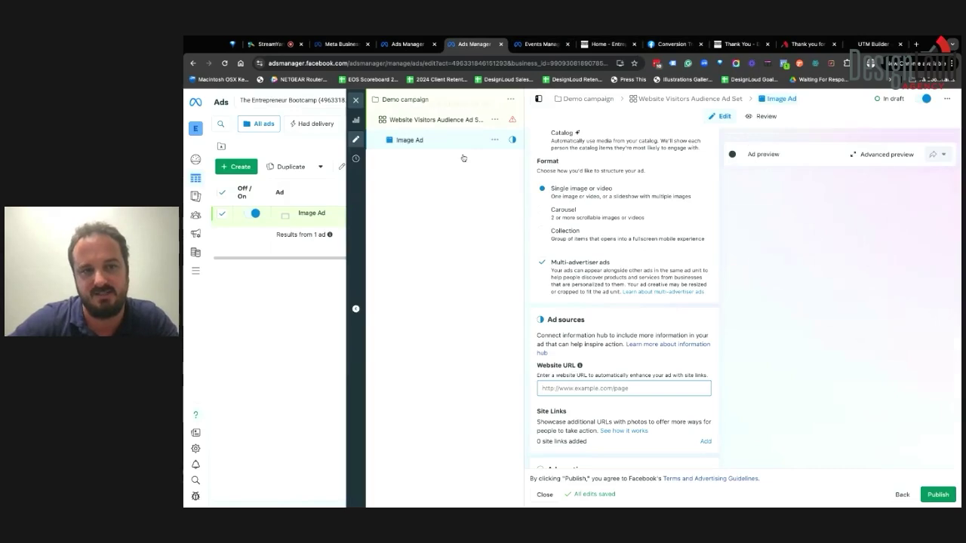
{"action": "left_click", "coordinate": [597, 388]}
{"action": "key", "text": "ctrl+v"}
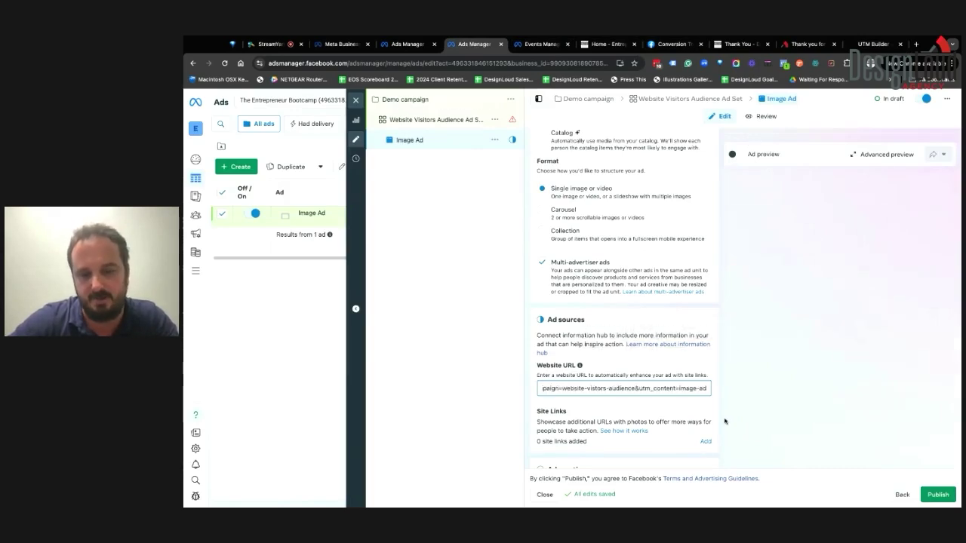
Add the AI Prompts account image as the ad's media, accepting the default crops and Advantage+ creative enhancements
{"action": "scroll", "coordinate": [720, 415], "scroll_direction": "down", "scroll_amount": 2}
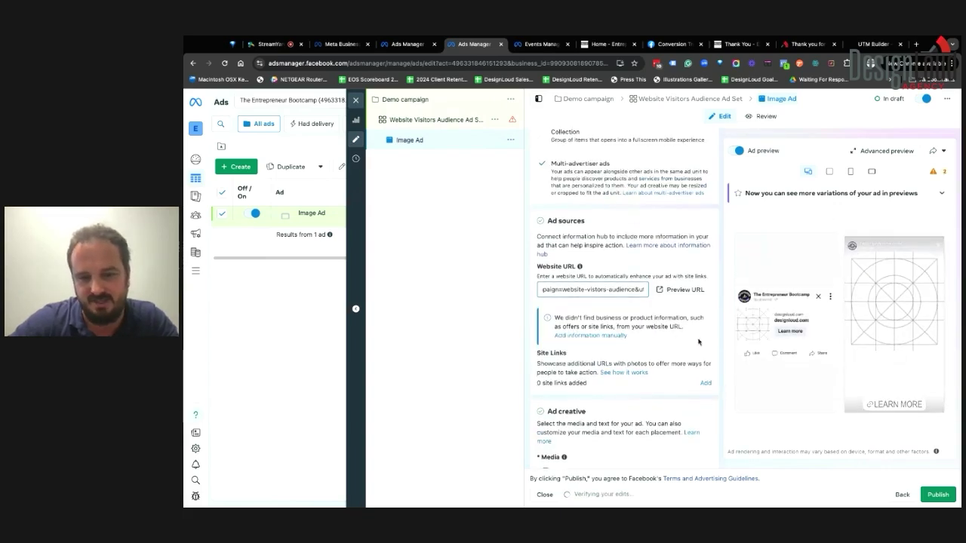
{"action": "scroll", "coordinate": [677, 362], "scroll_direction": "down", "scroll_amount": 1}
{"action": "scroll", "coordinate": [677, 361], "scroll_direction": "down", "scroll_amount": 3}
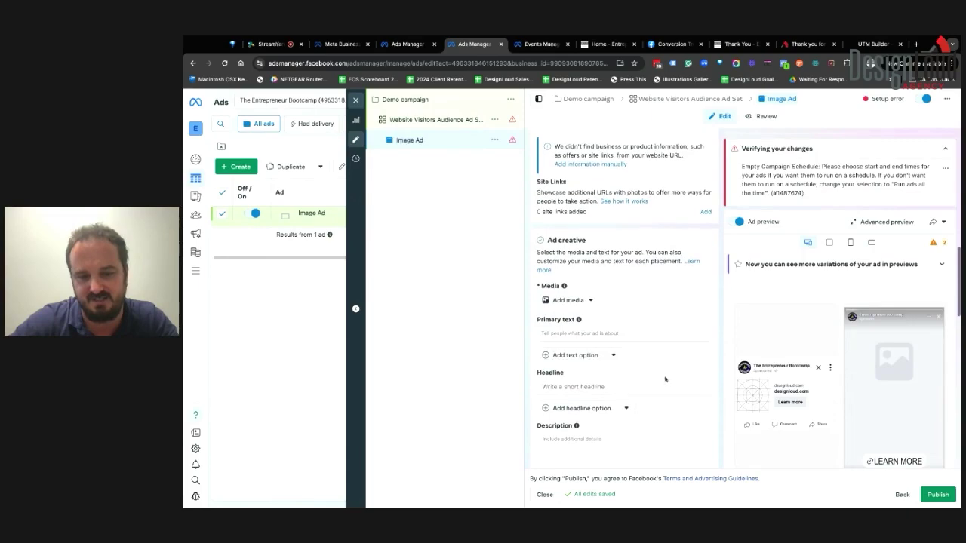
{"action": "left_click", "coordinate": [560, 302]}
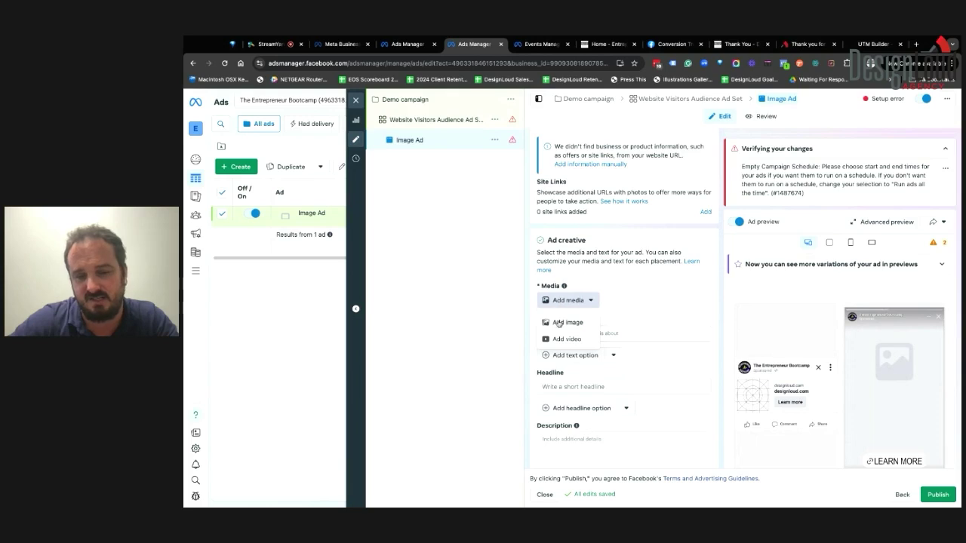
{"action": "left_click", "coordinate": [558, 322]}
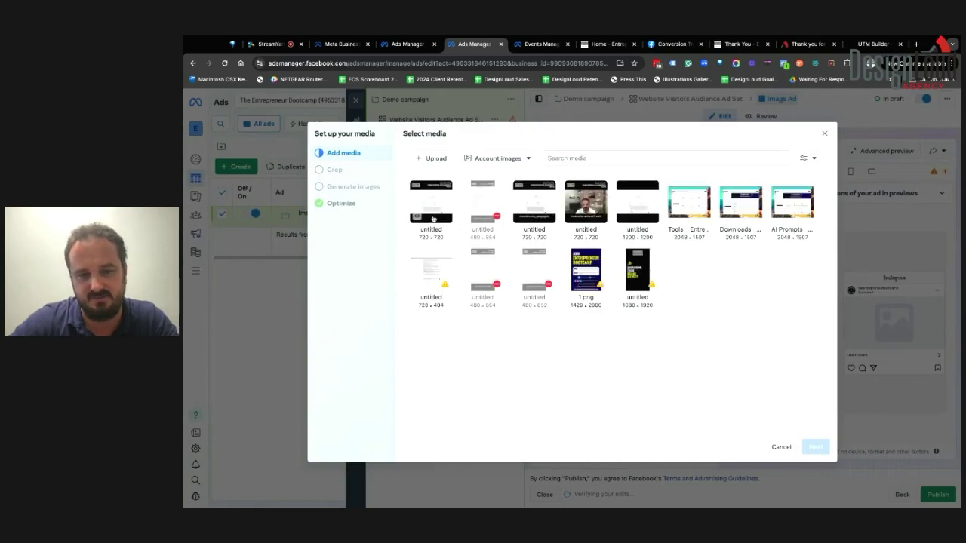
{"action": "left_click", "coordinate": [572, 215]}
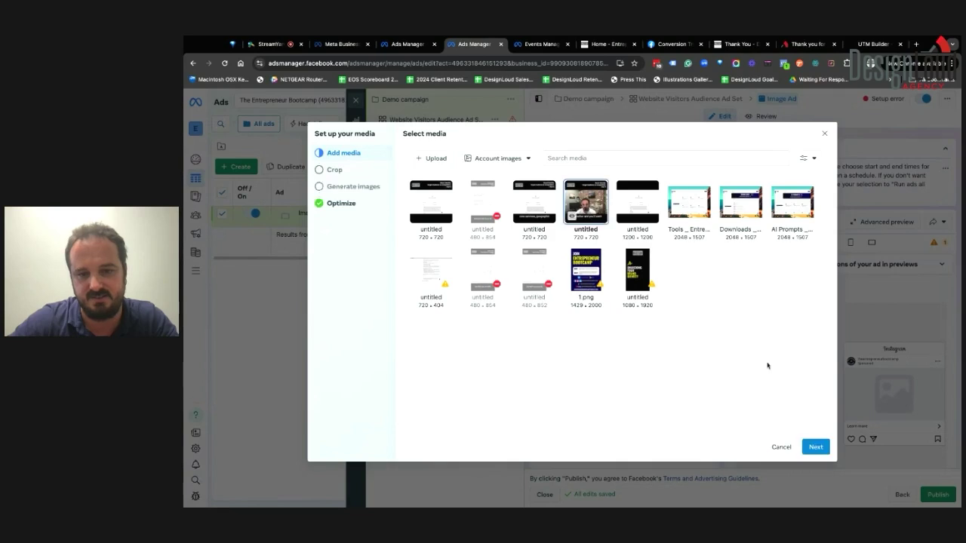
{"action": "left_click", "coordinate": [689, 198]}
{"action": "left_click", "coordinate": [816, 447]}
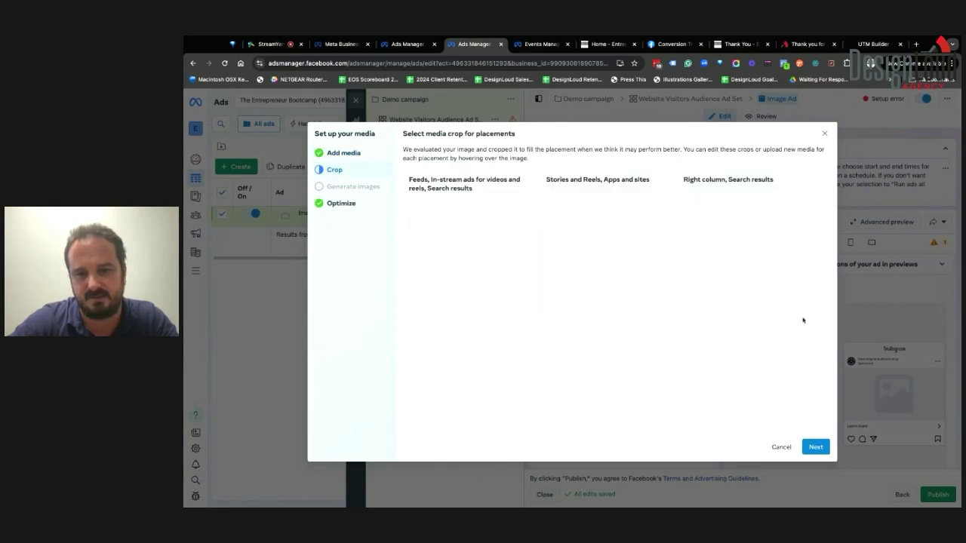
{"action": "left_click", "coordinate": [816, 446]}
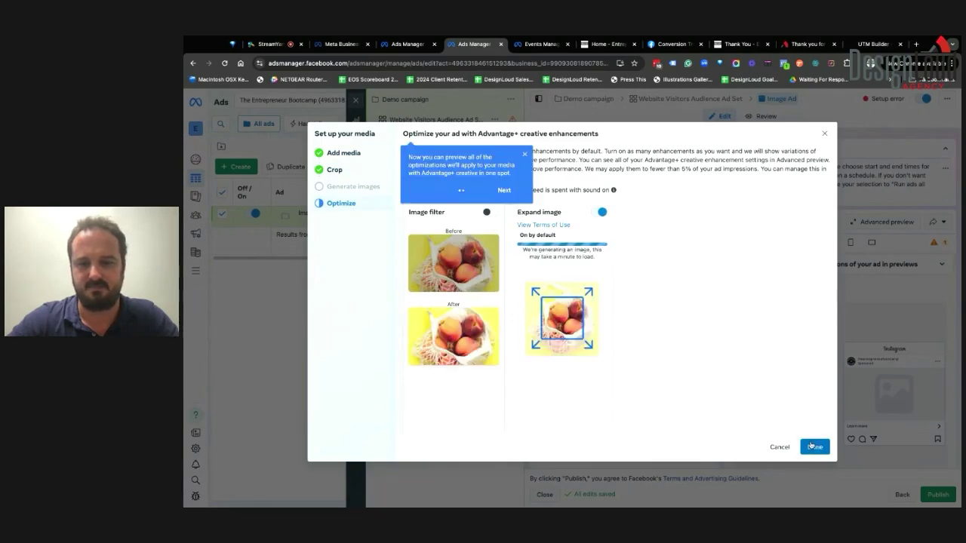
{"action": "left_click", "coordinate": [815, 447]}
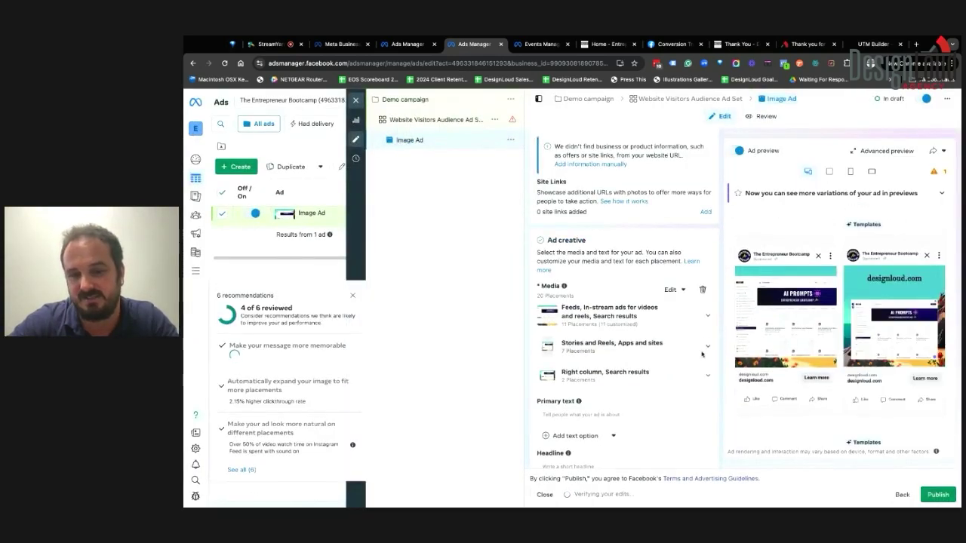
Change the ad format to Carousel and add the AI Prompts account image as its first card
{"action": "scroll", "coordinate": [702, 354], "scroll_direction": "up", "scroll_amount": 4}
{"action": "scroll", "coordinate": [702, 354], "scroll_direction": "up", "scroll_amount": 2}
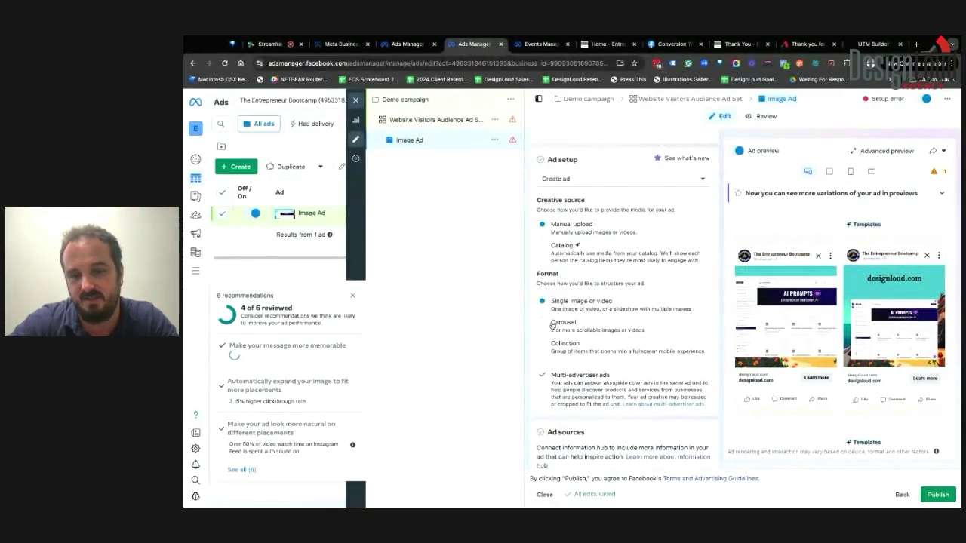
{"action": "left_click", "coordinate": [554, 323]}
{"action": "scroll", "coordinate": [620, 346], "scroll_direction": "down", "scroll_amount": 2}
{"action": "scroll", "coordinate": [619, 346], "scroll_direction": "down", "scroll_amount": 2}
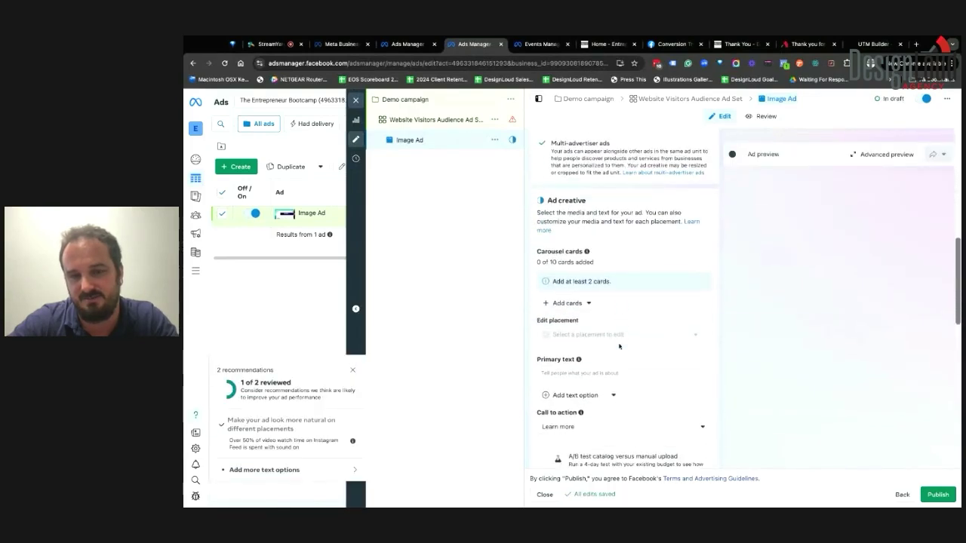
{"action": "left_click", "coordinate": [575, 296]}
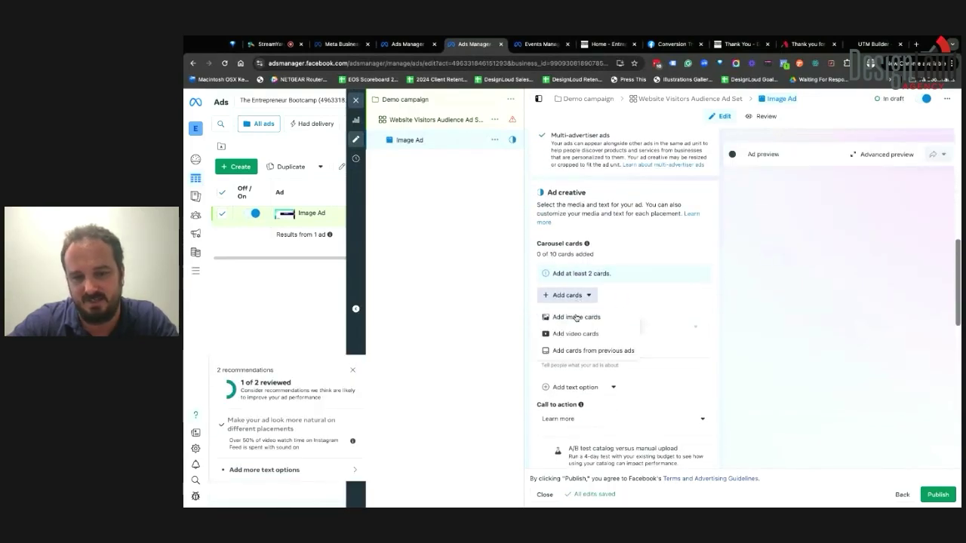
{"action": "left_click", "coordinate": [577, 317]}
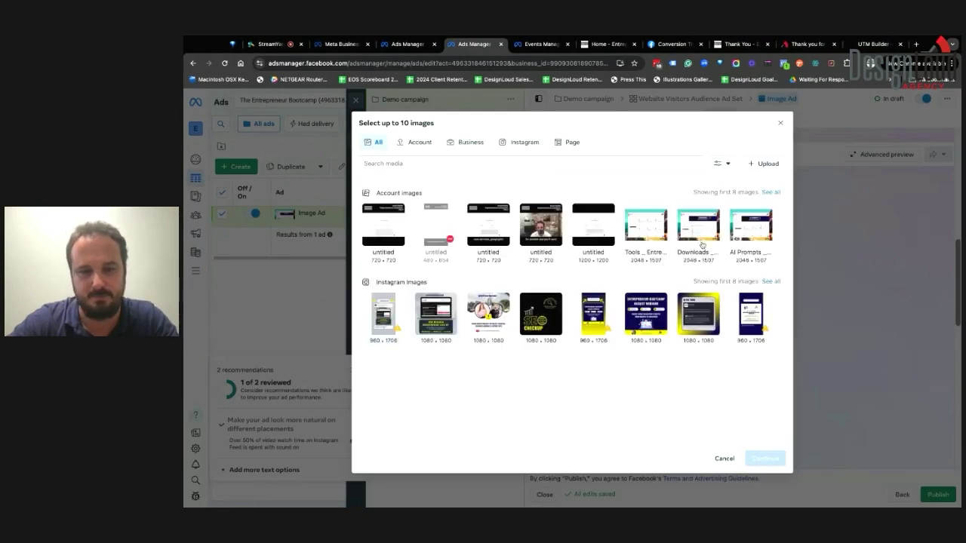
{"action": "left_click", "coordinate": [755, 243]}
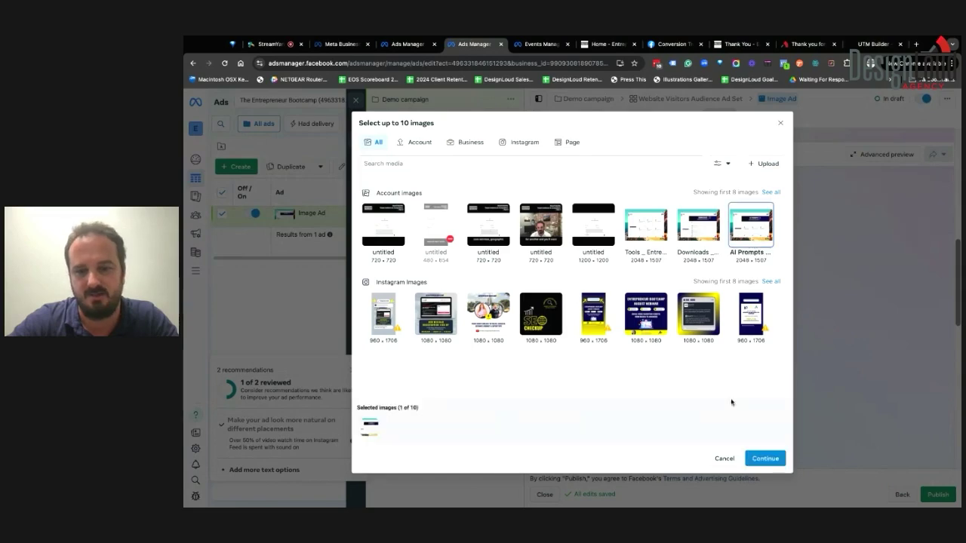
{"action": "left_click", "coordinate": [764, 458]}
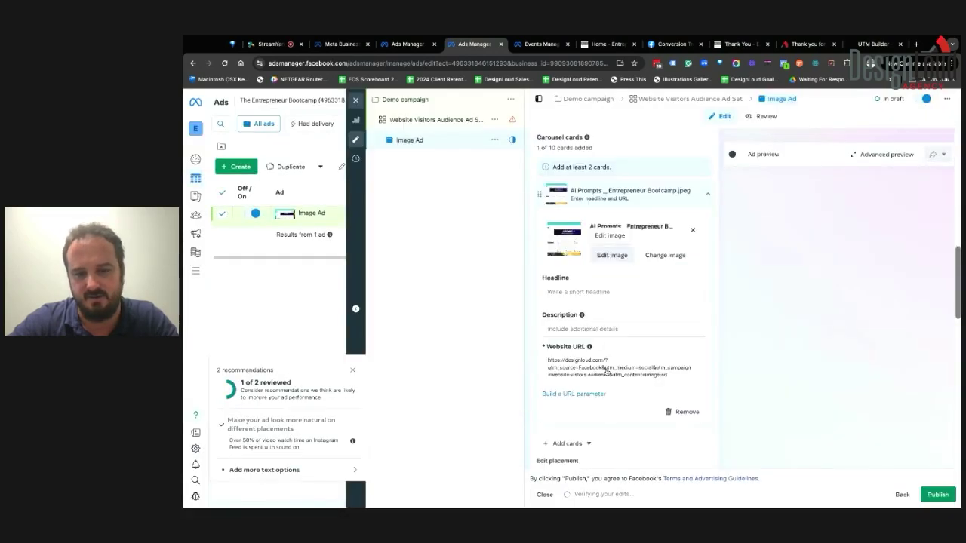
Add the Downloads account image as the second carousel card and flip through the cards in the Facebook Feed preview
{"action": "scroll", "coordinate": [604, 302], "scroll_direction": "down", "scroll_amount": 3}
{"action": "left_click", "coordinate": [567, 347]}
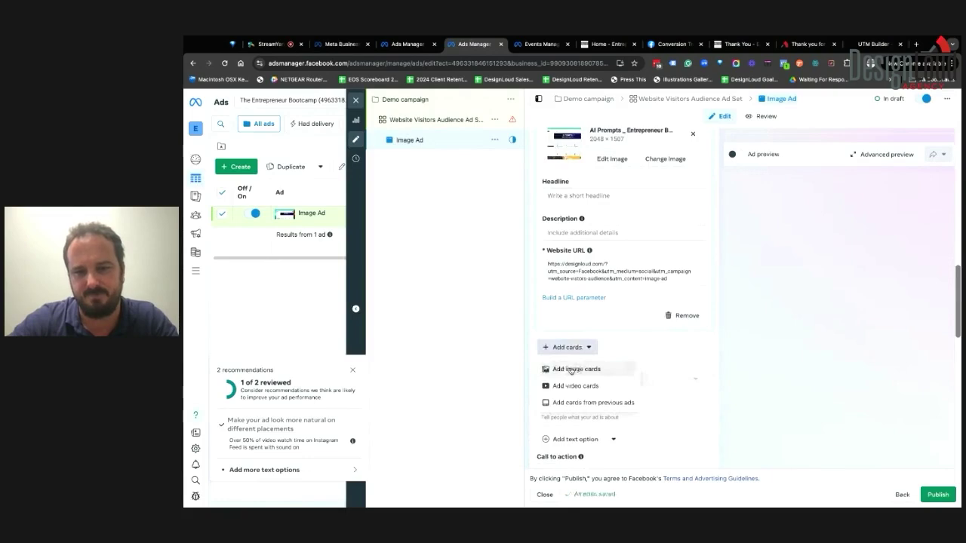
{"action": "left_click", "coordinate": [573, 369]}
{"action": "left_click", "coordinate": [752, 462]}
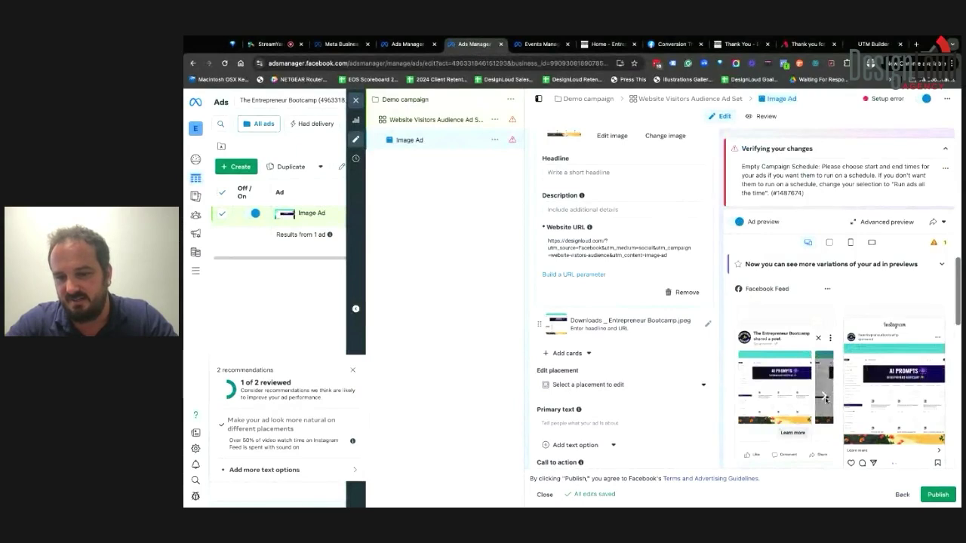
{"action": "left_click", "coordinate": [824, 398]}
{"action": "left_click", "coordinate": [750, 400]}
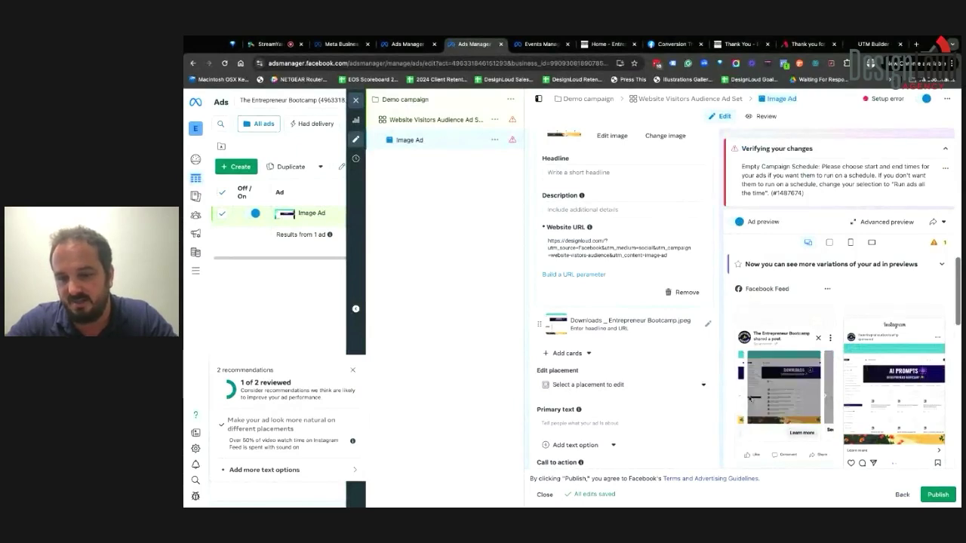
Switch the ad format back to Single image or video and paste the UTM tracking URL as the ad source's website URL
{"action": "scroll", "coordinate": [693, 403], "scroll_direction": "down", "scroll_amount": 3}
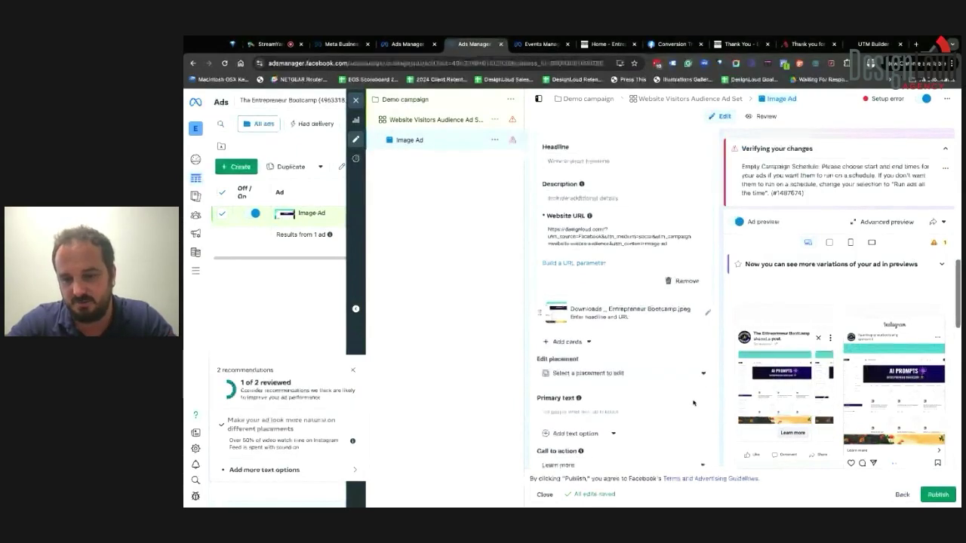
{"action": "scroll", "coordinate": [693, 403], "scroll_direction": "up", "scroll_amount": 10}
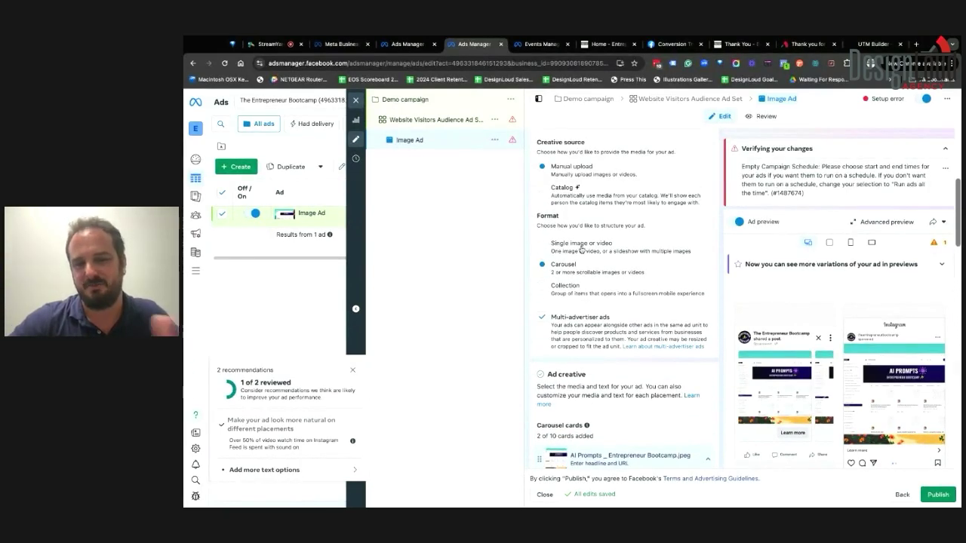
{"action": "left_click", "coordinate": [581, 250]}
{"action": "scroll", "coordinate": [613, 271], "scroll_direction": "down", "scroll_amount": 5}
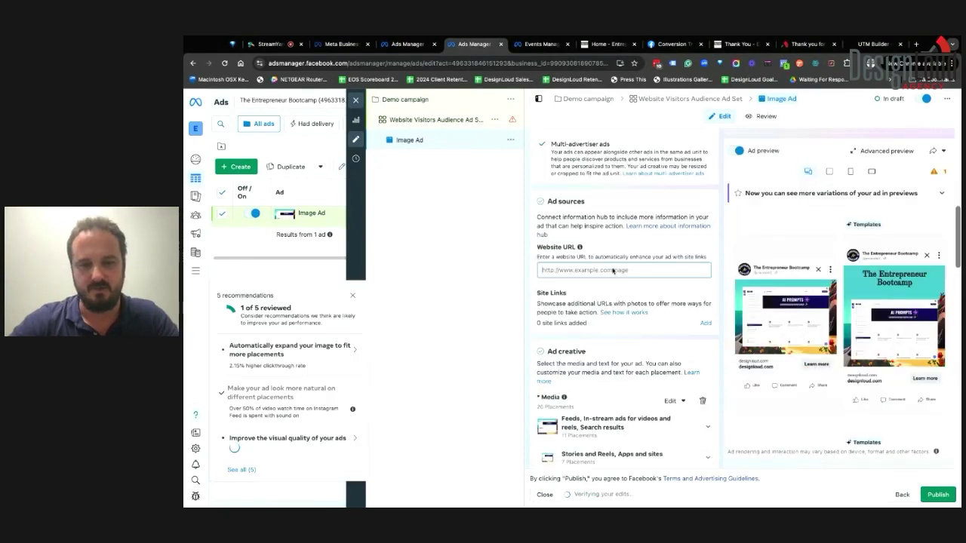
{"action": "left_click", "coordinate": [613, 270]}
{"action": "key", "text": "ctrl+v"}
{"action": "scroll", "coordinate": [608, 351], "scroll_direction": "down", "scroll_amount": 5}
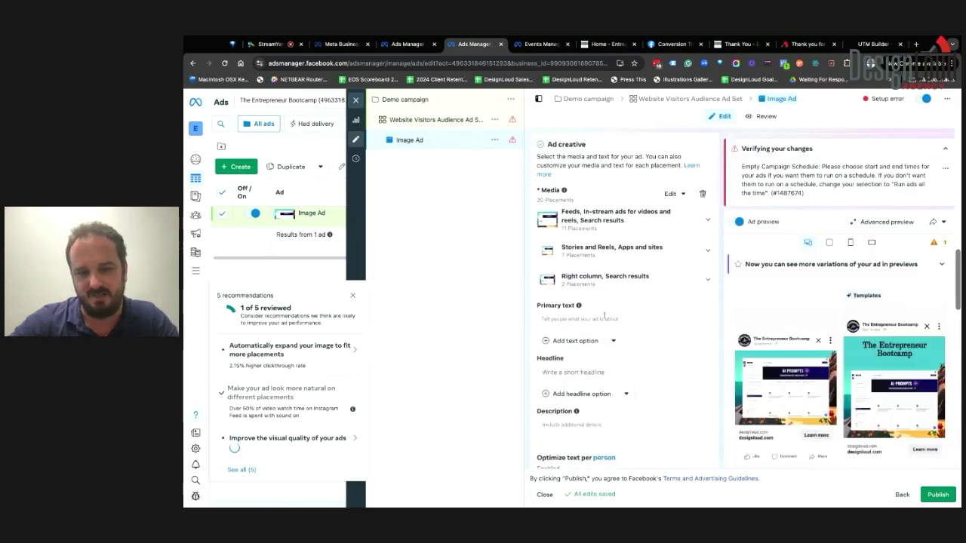
Fill in placeholder ad copy: "Text" as primary text, "Headline" as headline and "Description" as description
{"action": "left_click", "coordinate": [604, 317]}
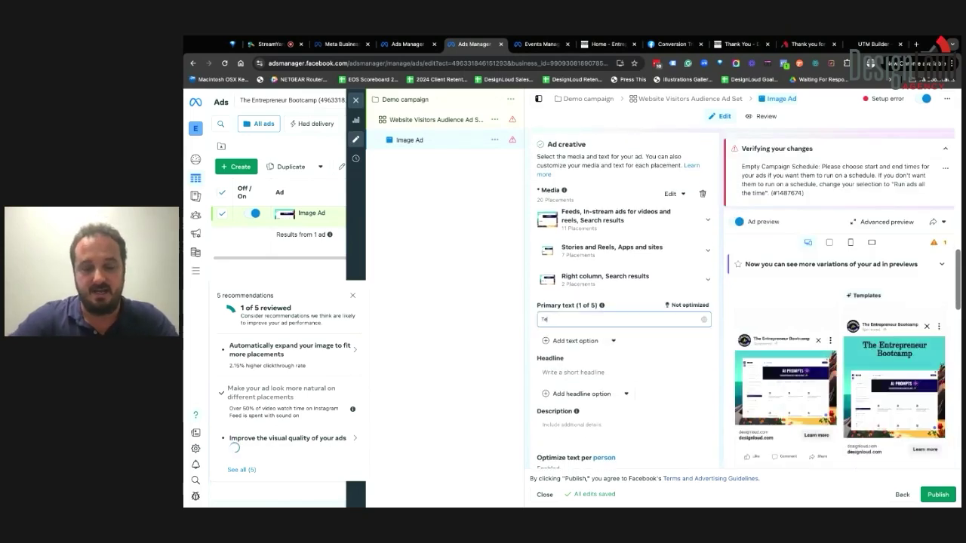
{"action": "left_click", "coordinate": [593, 373]}
{"action": "type", "text": "Headline"}
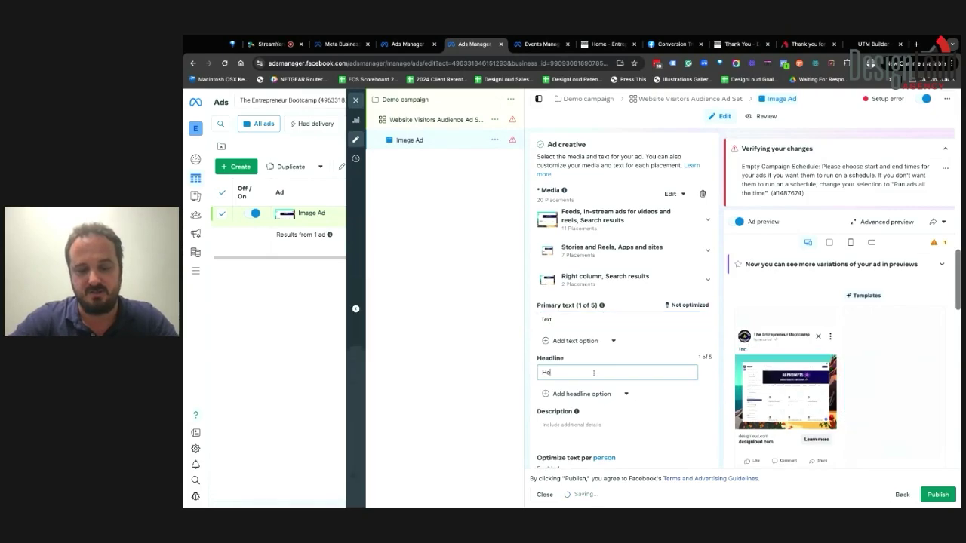
{"action": "left_click", "coordinate": [594, 427]}
{"action": "type", "text": "Descr"}
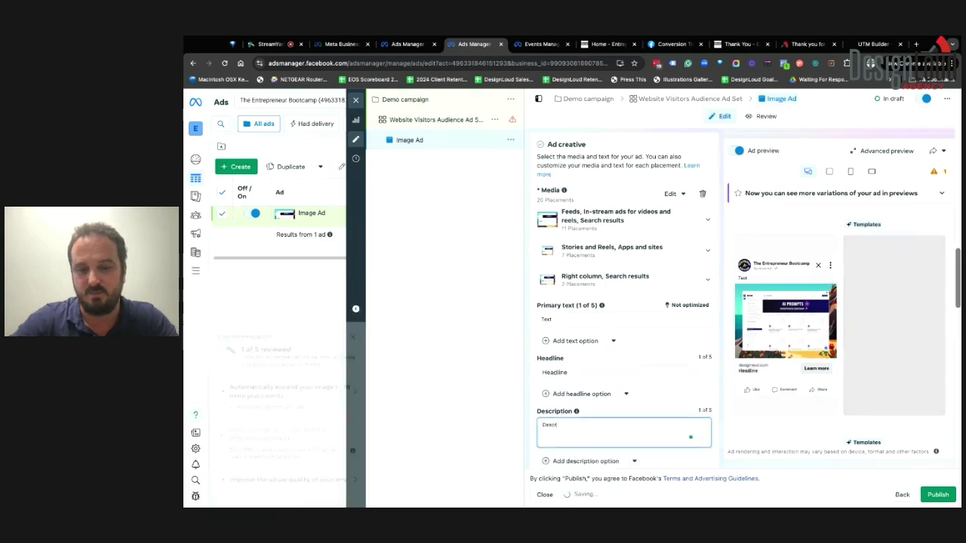
{"action": "type", "text": "iption"}
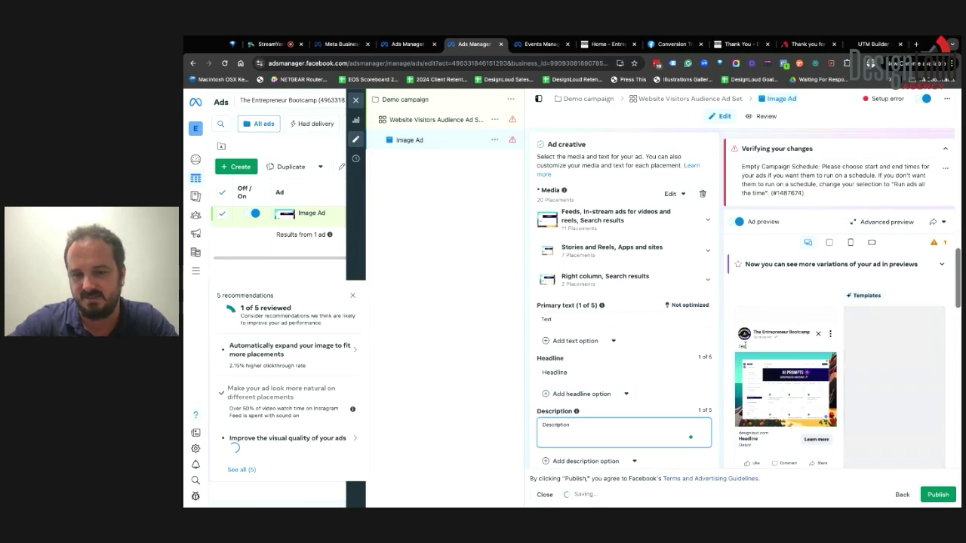
{"action": "left_click", "coordinate": [744, 346]}
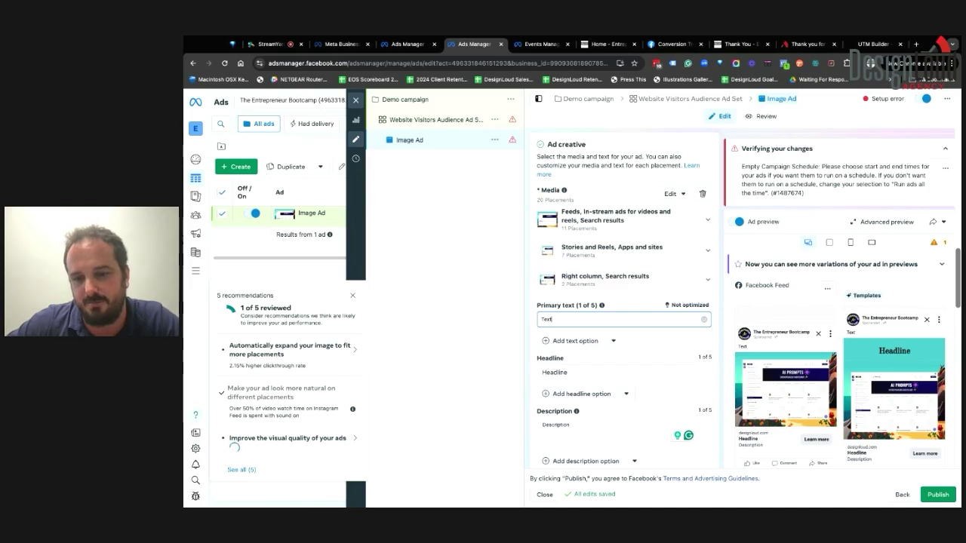
Replace the placeholder headline with "Marketers, here's your chance to grow"
{"action": "left_click", "coordinate": [581, 371]}
{"action": "double_click", "coordinate": [581, 372]}
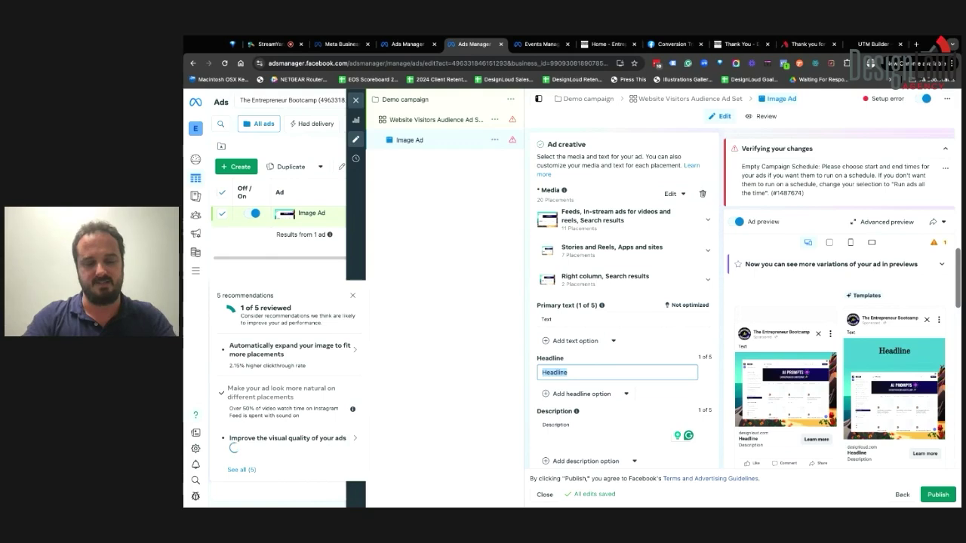
{"action": "type", "text": "Mar"}
{"action": "type", "text": "keters, here's you"}
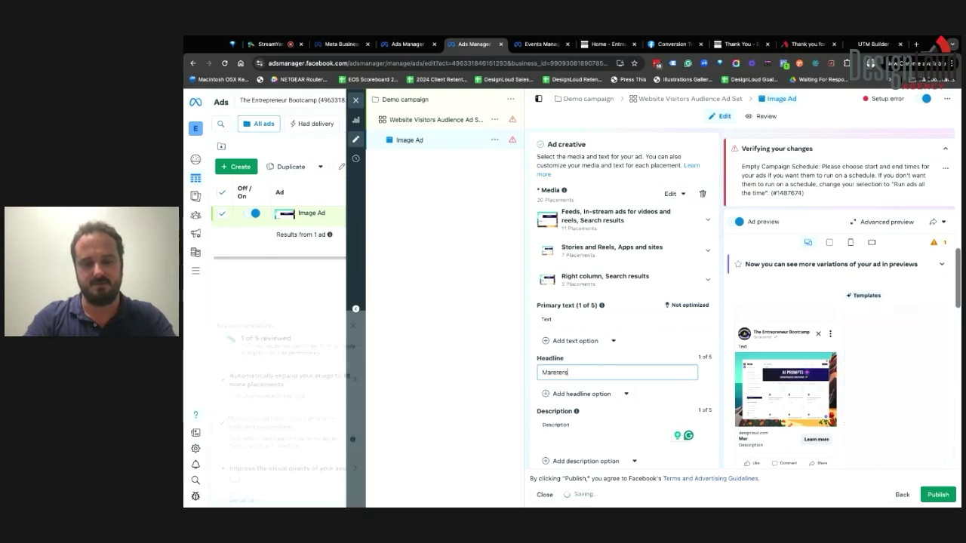
{"action": "type", "text": "r chance to grow"}
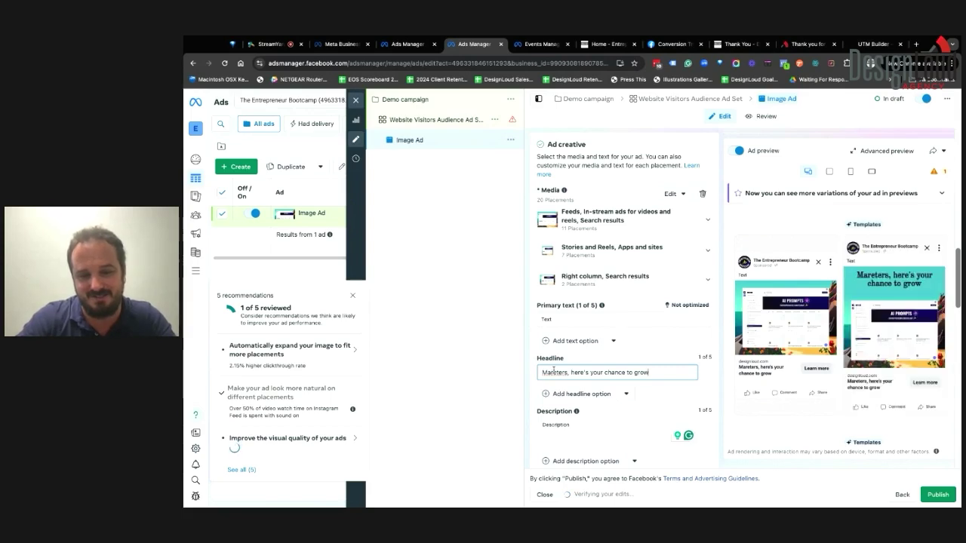
{"action": "left_click", "coordinate": [554, 372]}
{"action": "type", "text": "ke"}
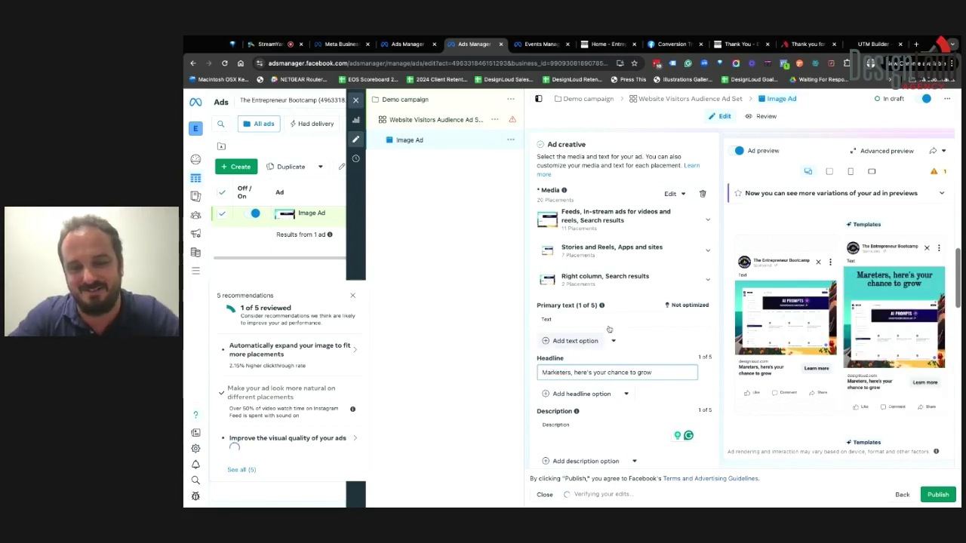
Set the primary text to "The entrepreneur bootcamp podcast is a great community to learn about the latest marketing trends and AI prompts to level up your game"
{"action": "left_click", "coordinate": [592, 320]}
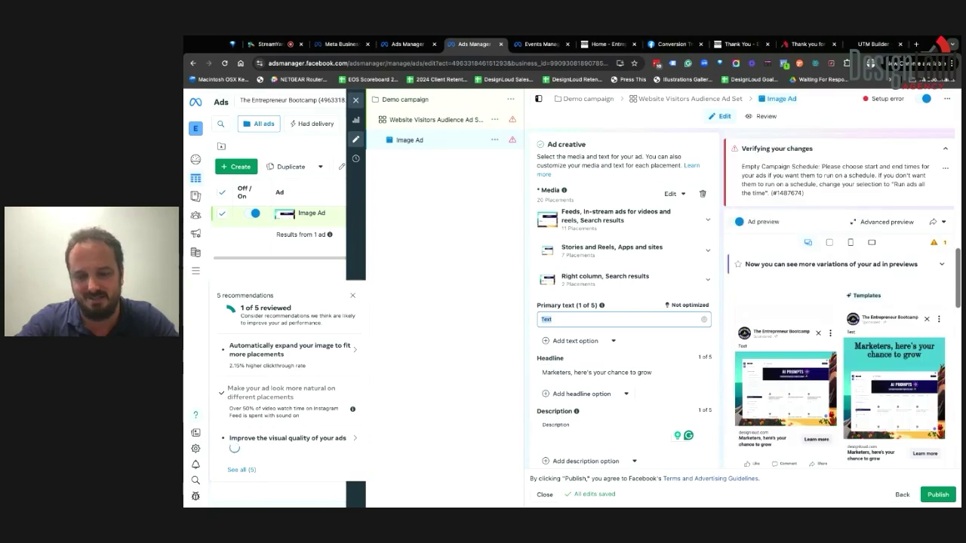
{"action": "type", "text": "The entrepreneur bootcamp podcast is a great community to learn about the latest marketing trends and AI prompts to level up your game."}
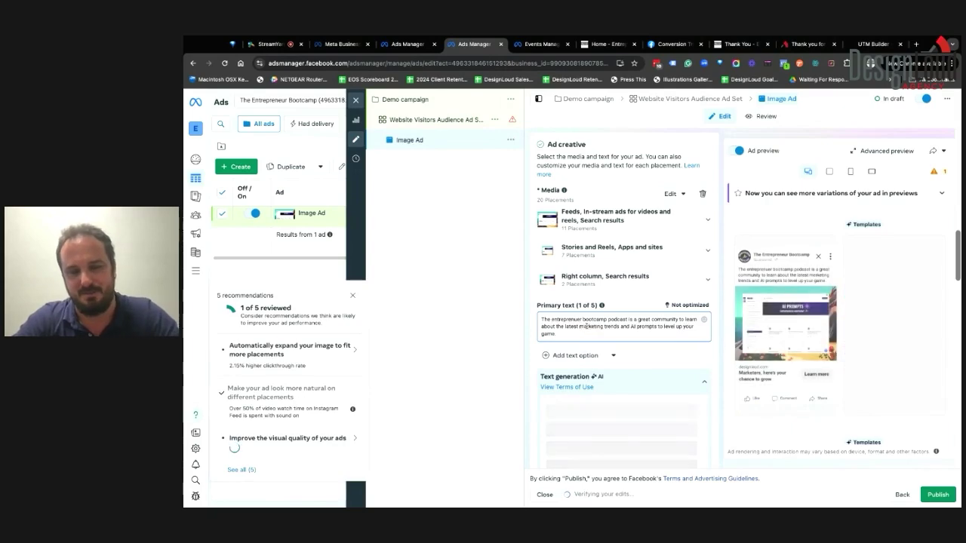
{"action": "scroll", "coordinate": [585, 326], "scroll_direction": "down", "scroll_amount": 2}
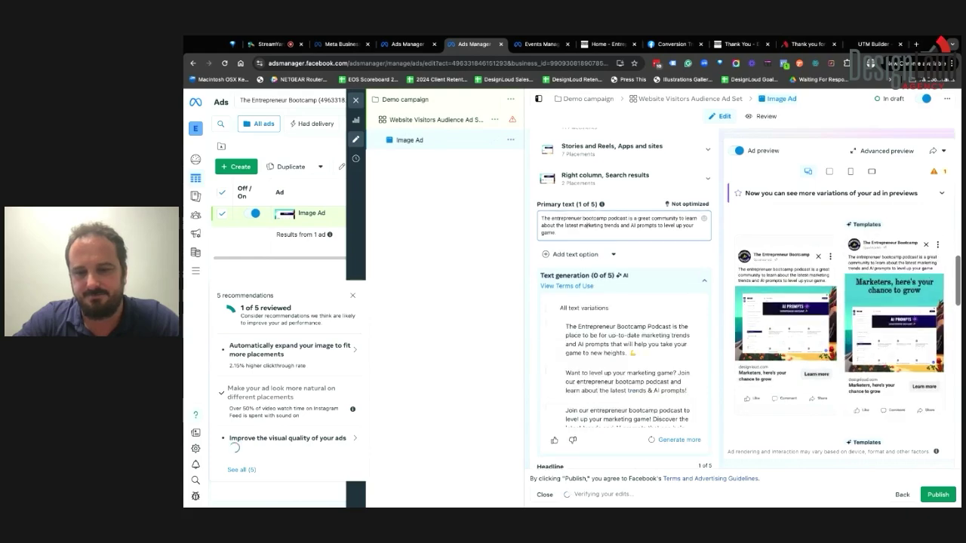
{"action": "scroll", "coordinate": [662, 402], "scroll_direction": "down", "scroll_amount": 3}
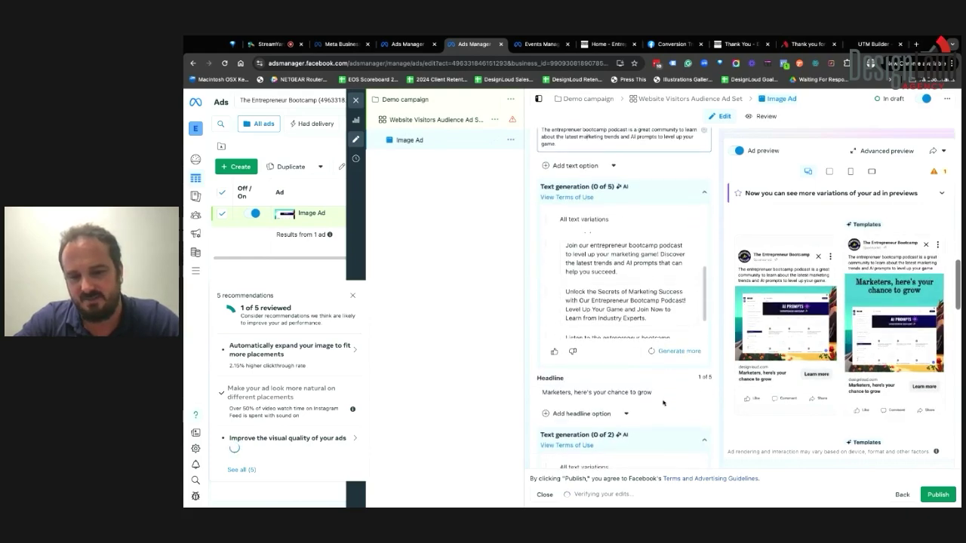
Replace the placeholder description with an invitation to follow the link and sign up for free to the community
{"action": "scroll", "coordinate": [663, 402], "scroll_direction": "down", "scroll_amount": 3}
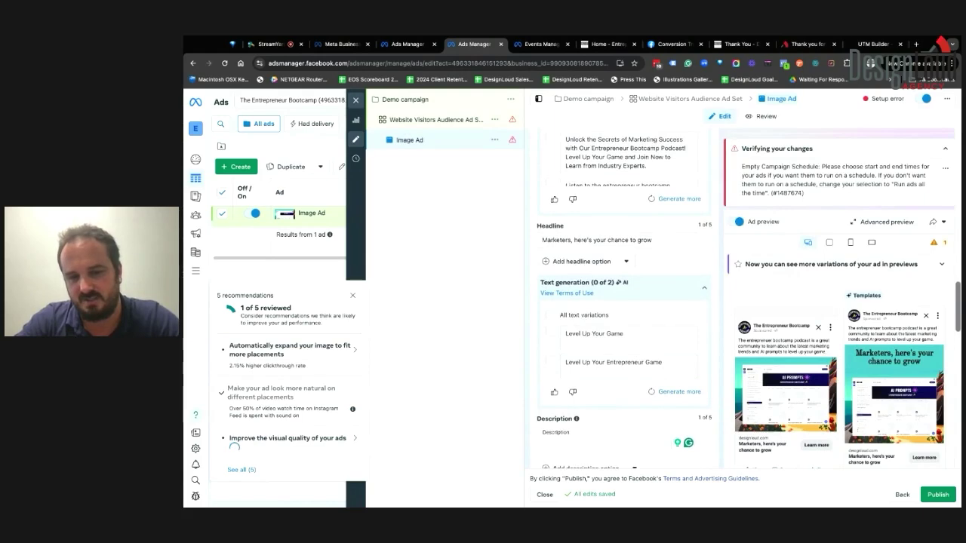
{"action": "scroll", "coordinate": [624, 295], "scroll_direction": "down", "scroll_amount": 3}
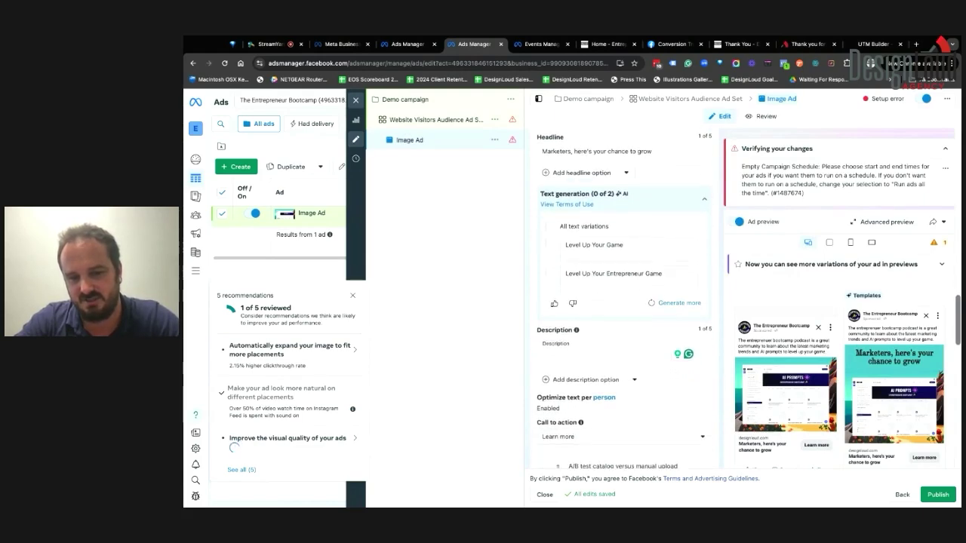
{"action": "left_click", "coordinate": [603, 354]}
{"action": "left_click_drag", "start_coordinate": [570, 344], "coordinate": [521, 340]}
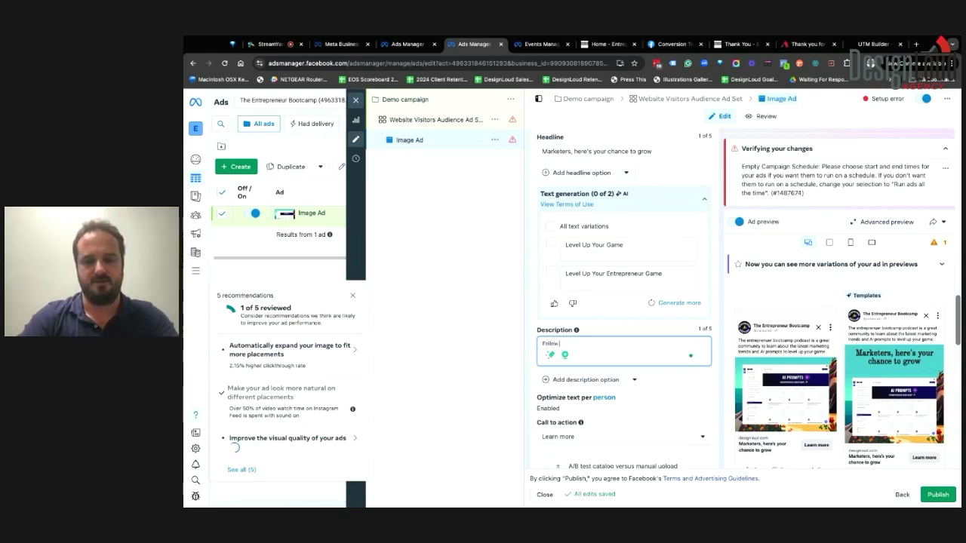
{"action": "type", "text": "sign"}
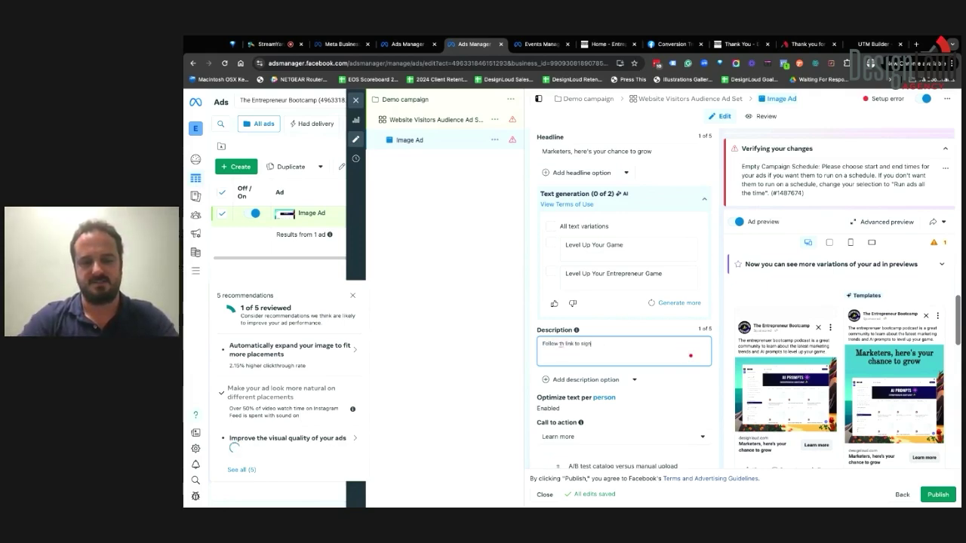
{"action": "type", "text": " up for free to our community"}
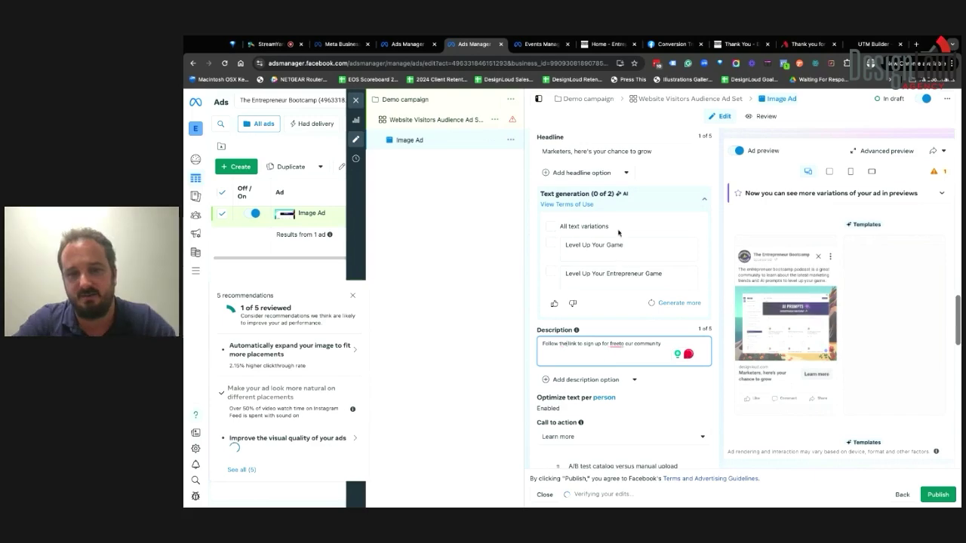
Correct the spacing error in the description so it reads "Follow the link to sign up for free to our community"
{"action": "scroll", "coordinate": [614, 226], "scroll_direction": "up", "scroll_amount": 1}
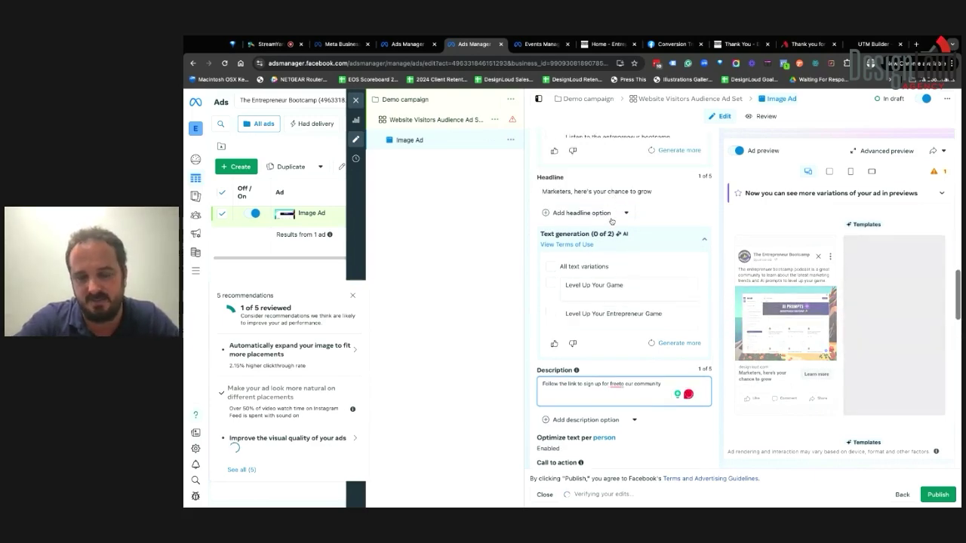
{"action": "scroll", "coordinate": [614, 200], "scroll_direction": "up", "scroll_amount": 5}
{"action": "mouse_move", "coordinate": [623, 235]}
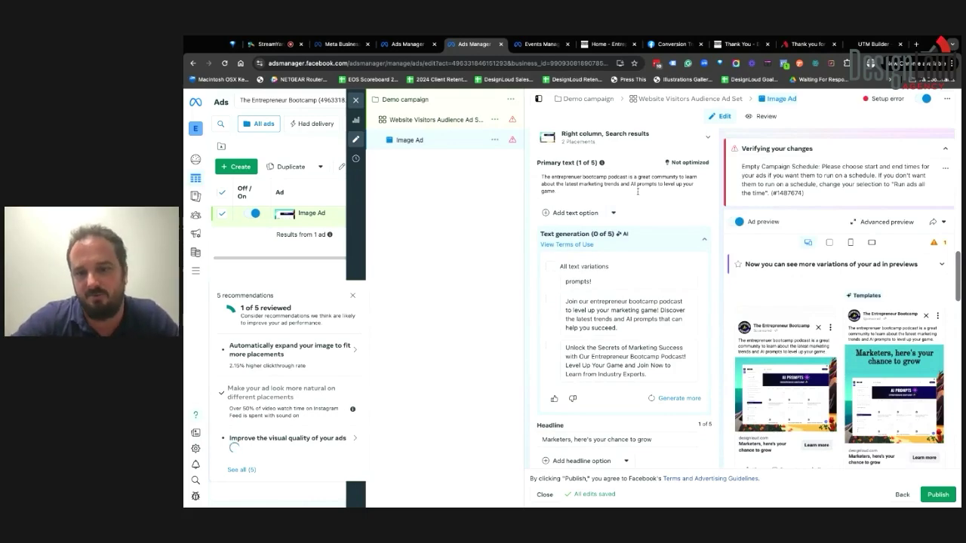
{"action": "left_click", "coordinate": [602, 191]}
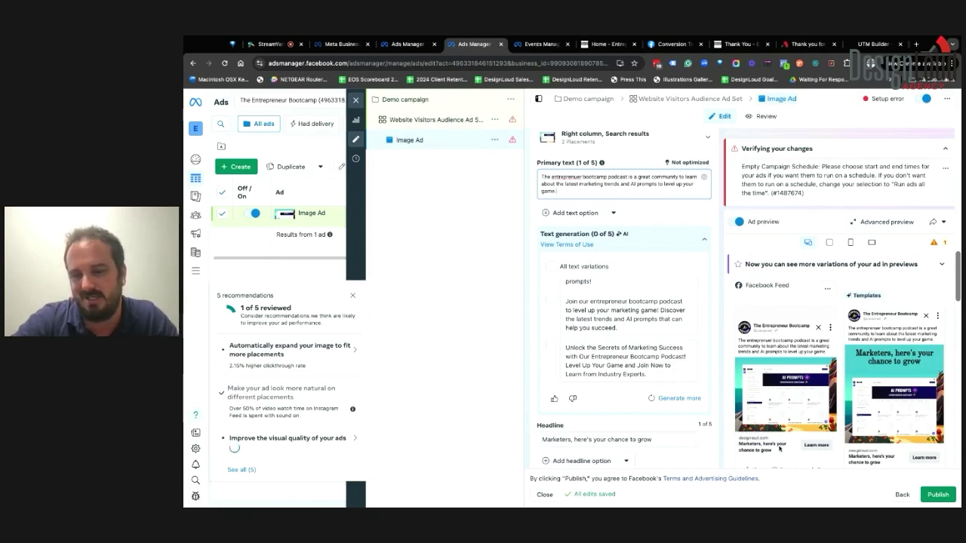
{"action": "scroll", "coordinate": [780, 448], "scroll_direction": "down", "scroll_amount": 1}
{"action": "scroll", "coordinate": [635, 451], "scroll_direction": "down", "scroll_amount": 1}
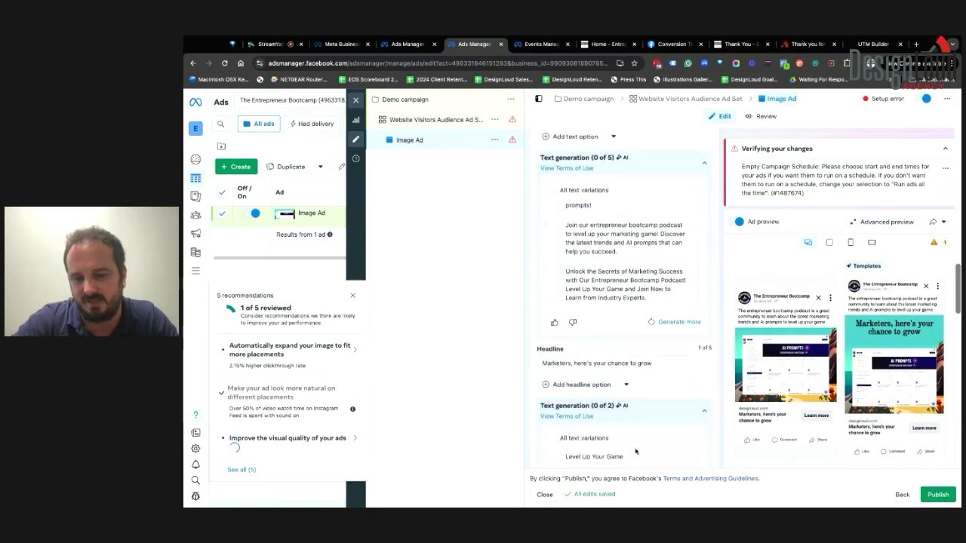
{"action": "scroll", "coordinate": [636, 451], "scroll_direction": "down", "scroll_amount": 2}
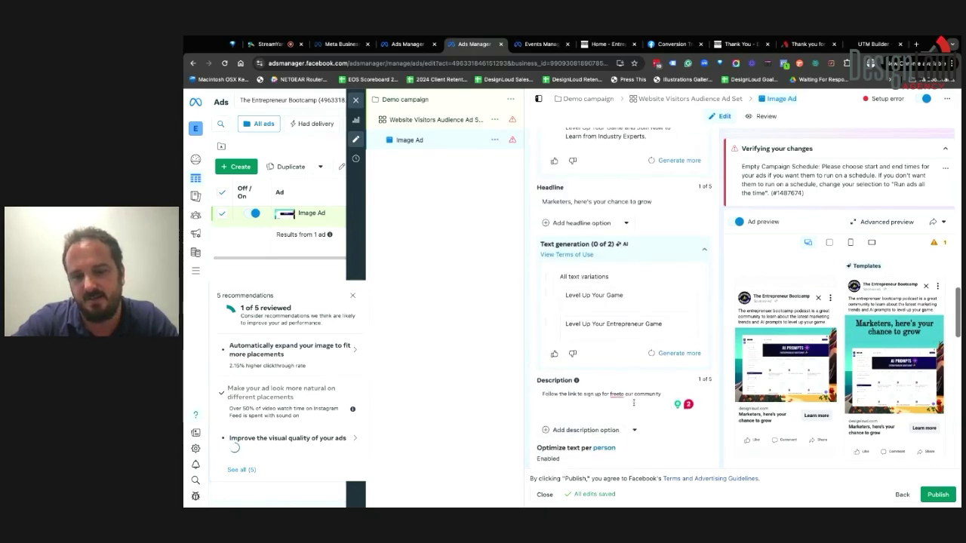
{"action": "left_click", "coordinate": [619, 395]}
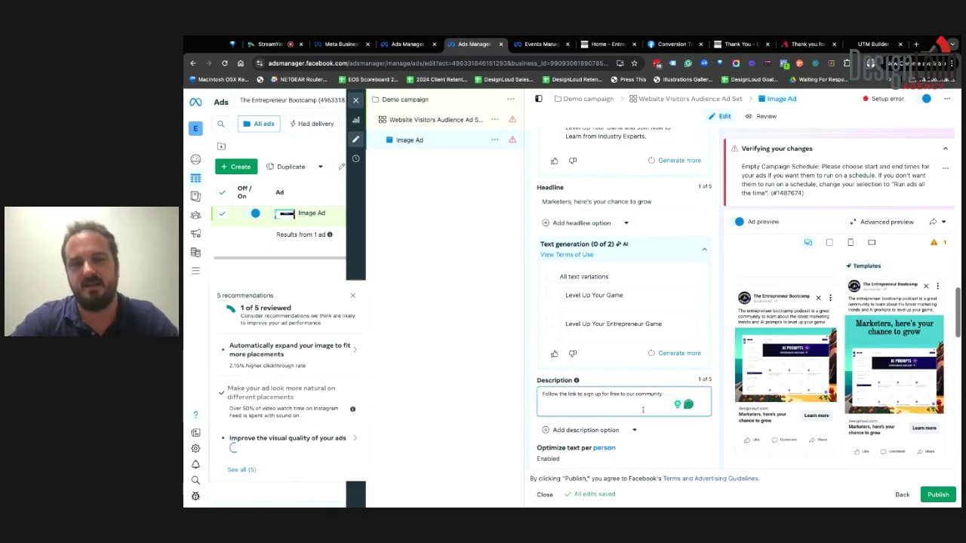
Include all AI-generated text variations for both the primary text and the headline
{"action": "scroll", "coordinate": [643, 409], "scroll_direction": "up", "scroll_amount": 3}
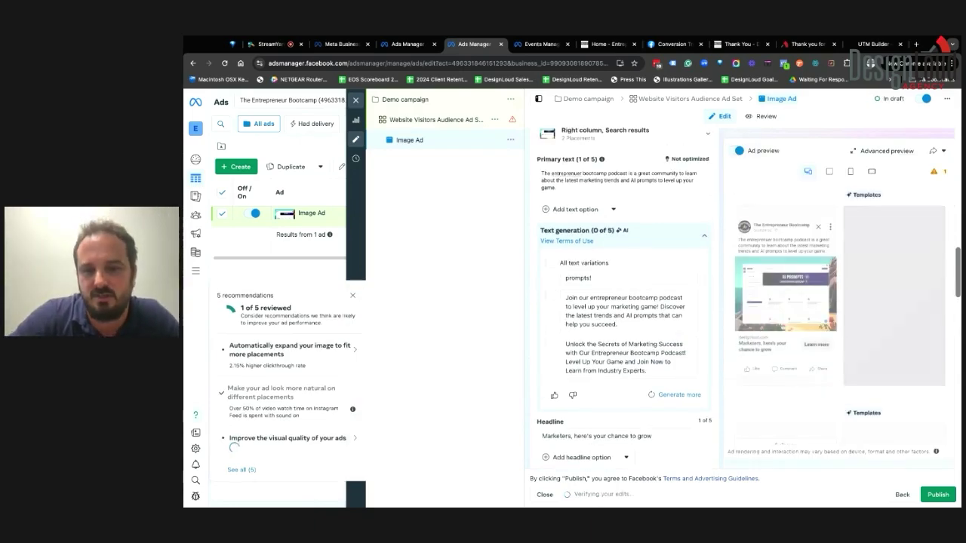
{"action": "scroll", "coordinate": [603, 325], "scroll_direction": "up", "scroll_amount": 2}
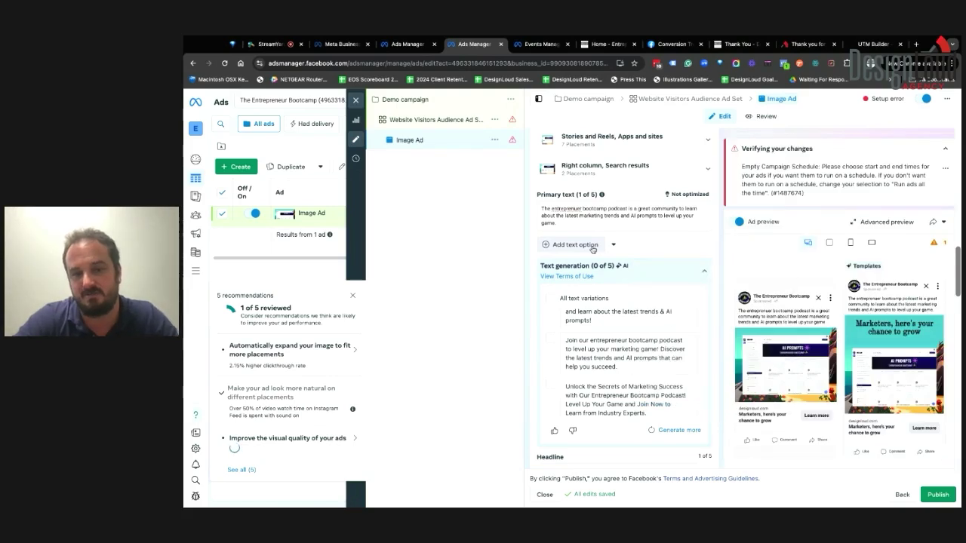
{"action": "left_click", "coordinate": [600, 221]}
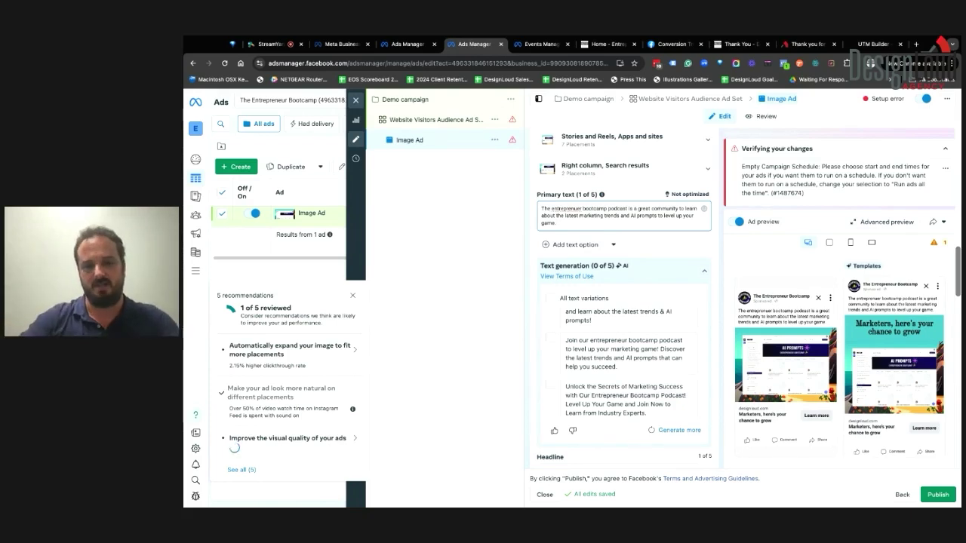
{"action": "left_click", "coordinate": [615, 246]}
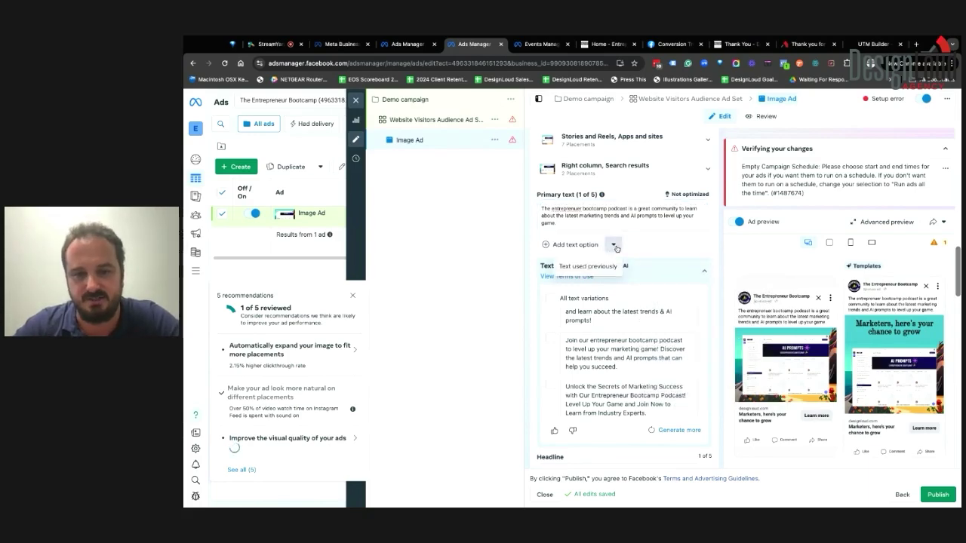
{"action": "left_click", "coordinate": [551, 298]}
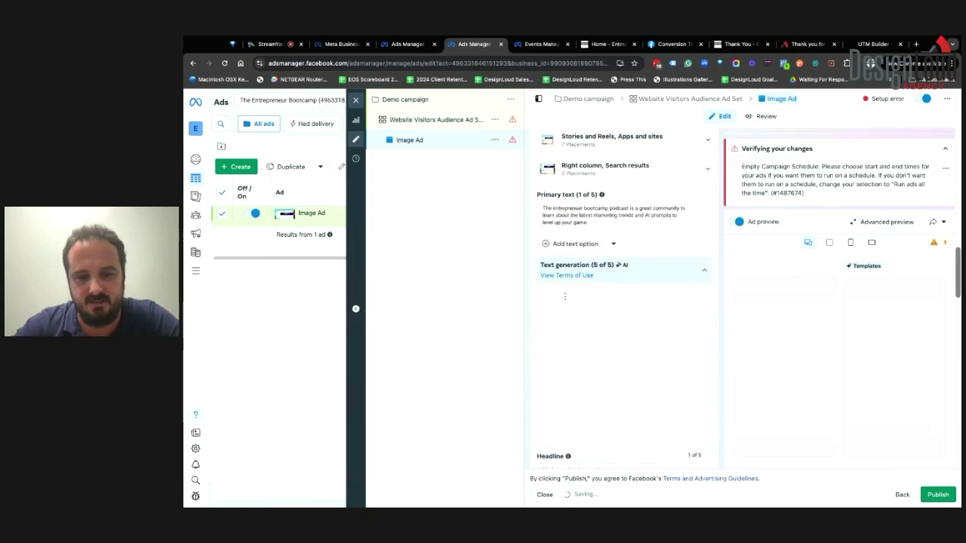
{"action": "scroll", "coordinate": [609, 320], "scroll_direction": "down", "scroll_amount": 3}
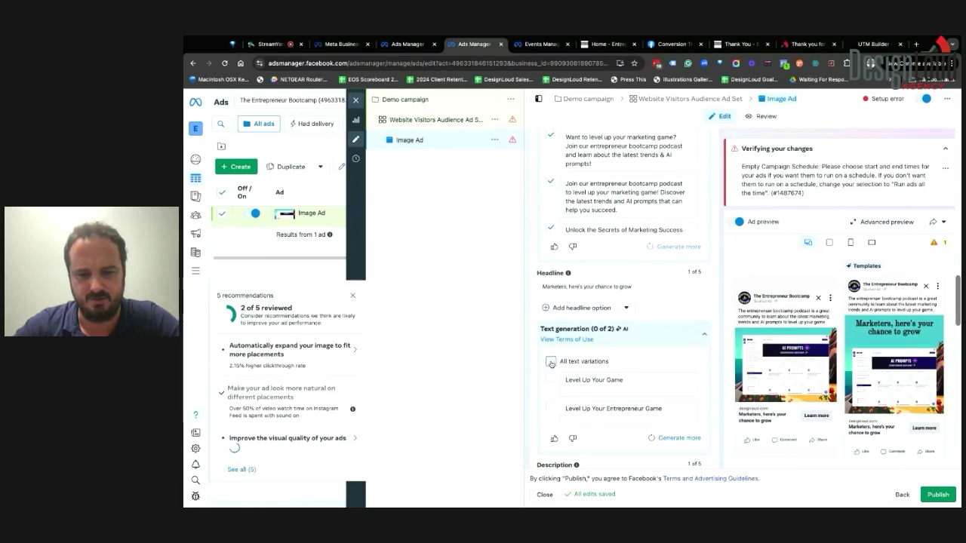
{"action": "left_click", "coordinate": [550, 363]}
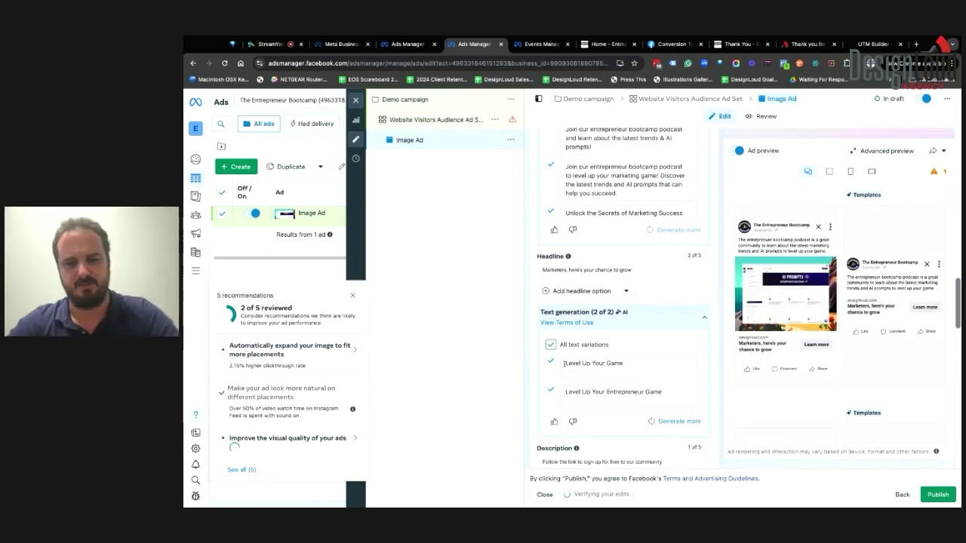
Change the first AI-generated headline variation to "Level Up Your Marketing Game"
{"action": "left_click", "coordinate": [586, 363]}
{"action": "type", "text": "MArketing"}
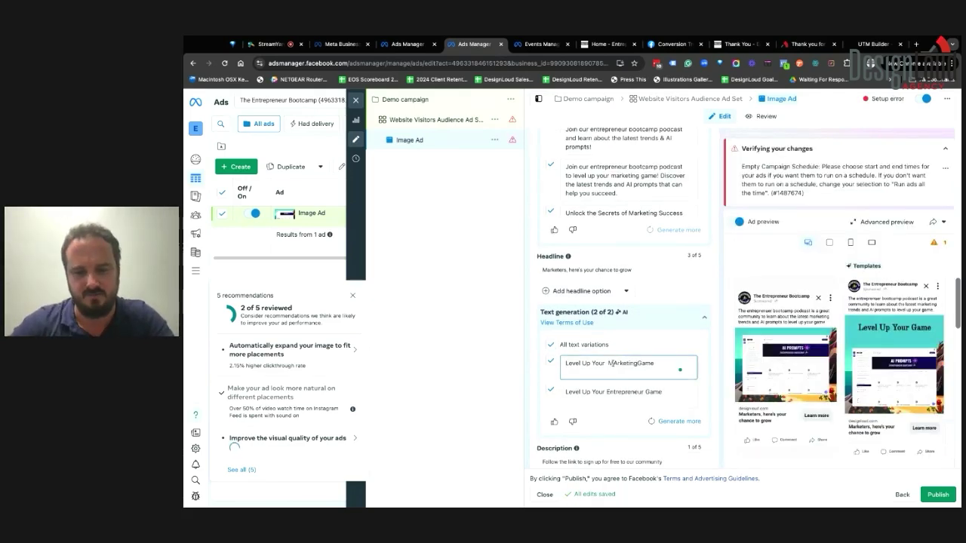
{"action": "left_click", "coordinate": [620, 363]}
{"action": "key", "text": "BackSpace"}
{"action": "type", "text": "a"}
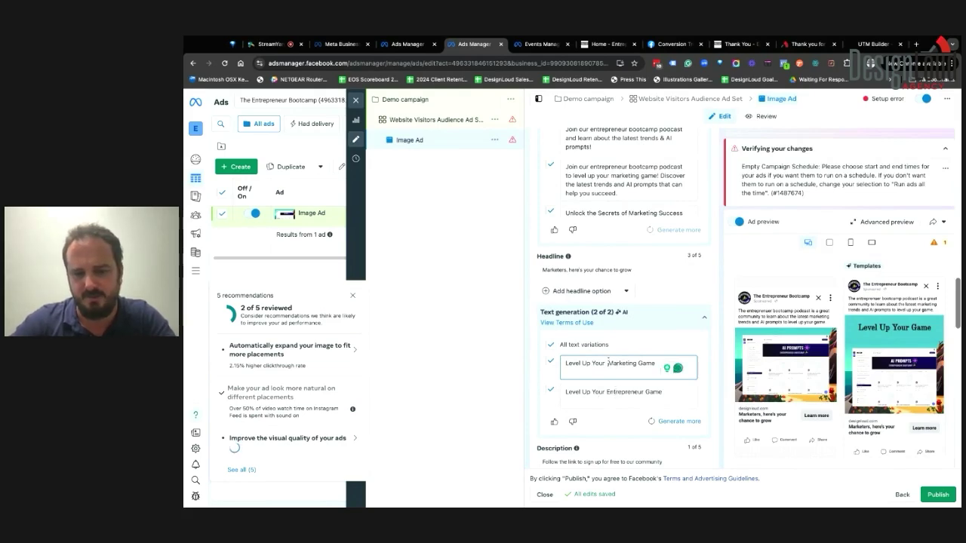
{"action": "left_click", "coordinate": [607, 363]}
{"action": "key", "text": "BackSpace"}
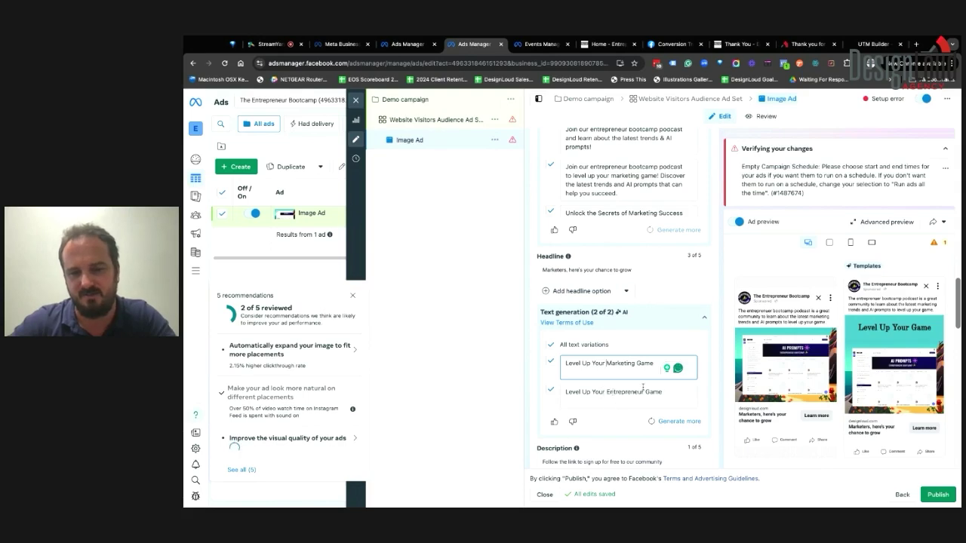
Add a second description option with the text "Test"
{"action": "scroll", "coordinate": [638, 416], "scroll_direction": "down", "scroll_amount": 3}
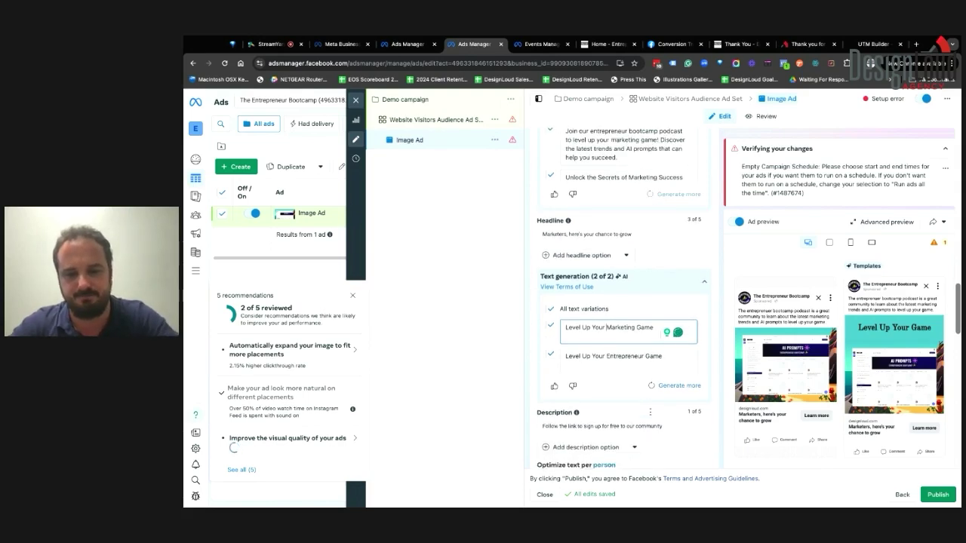
{"action": "scroll", "coordinate": [572, 401], "scroll_direction": "down", "scroll_amount": 2}
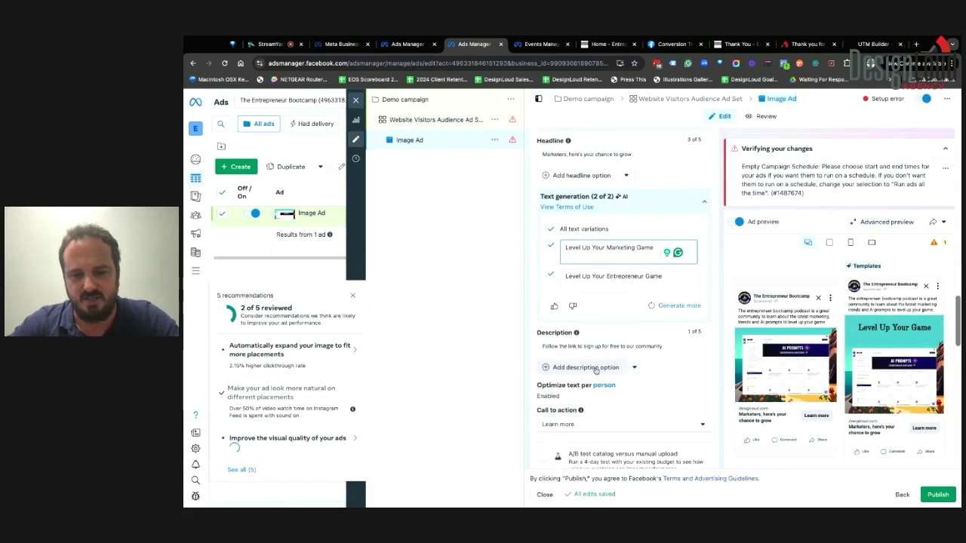
{"action": "left_click", "coordinate": [596, 371]}
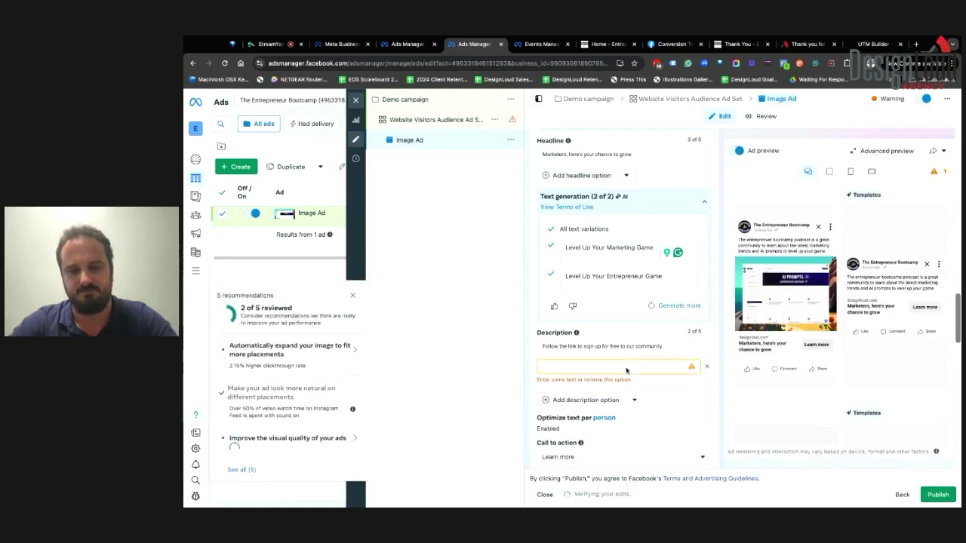
{"action": "left_click", "coordinate": [626, 369]}
{"action": "type", "text": "Test"}
Examine the available call-to-action choices and the ad's destination, language and tracking settings
{"action": "scroll", "coordinate": [682, 409], "scroll_direction": "down", "scroll_amount": 3}
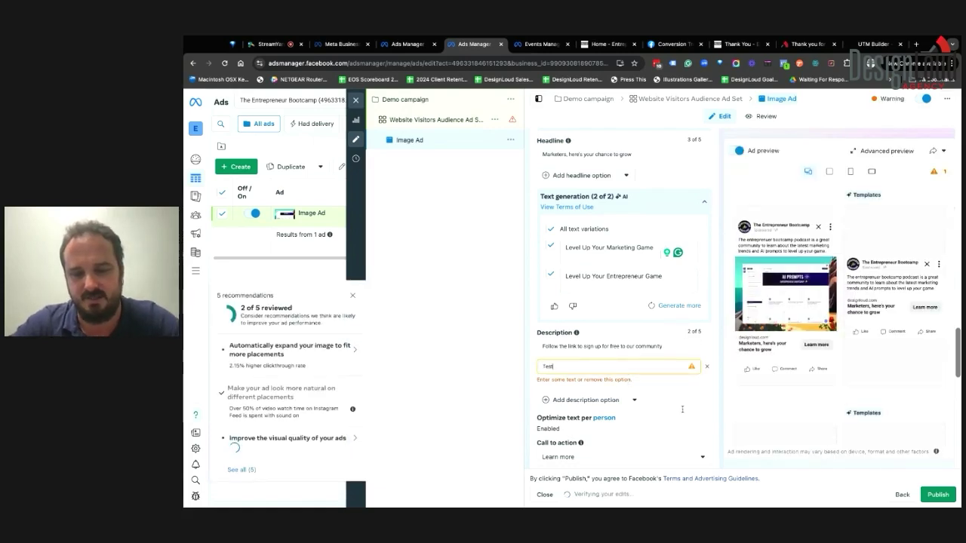
{"action": "scroll", "coordinate": [666, 179], "scroll_direction": "down", "scroll_amount": 1}
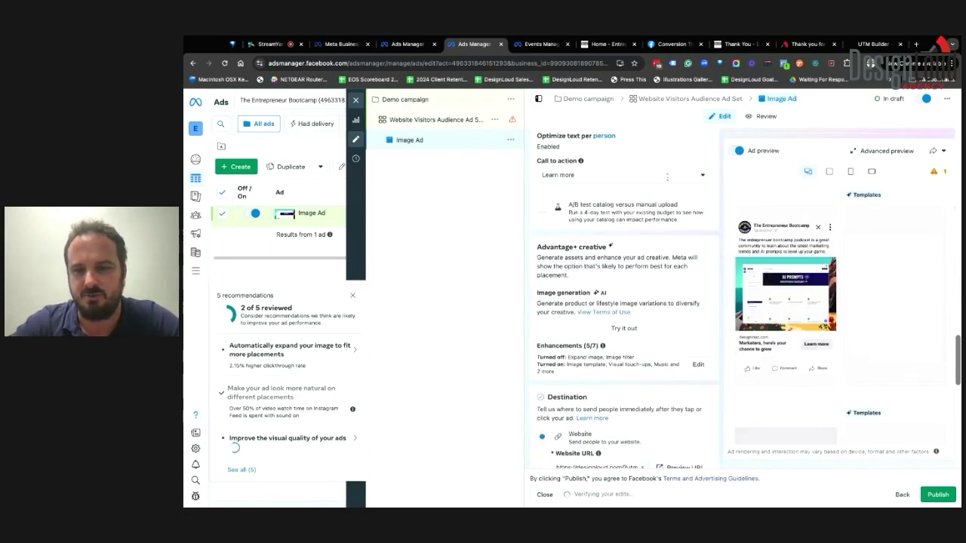
{"action": "left_click", "coordinate": [666, 179]}
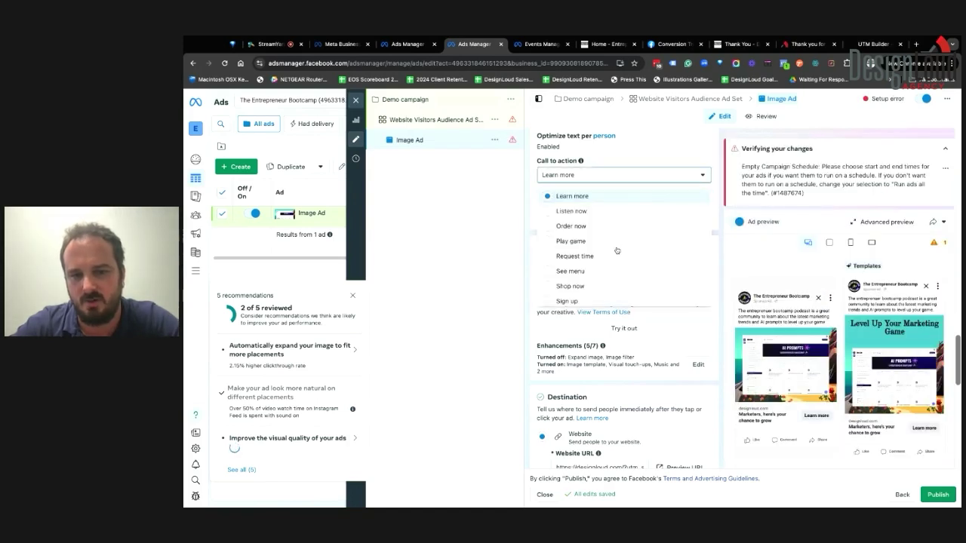
{"action": "scroll", "coordinate": [605, 294], "scroll_direction": "down", "scroll_amount": 3}
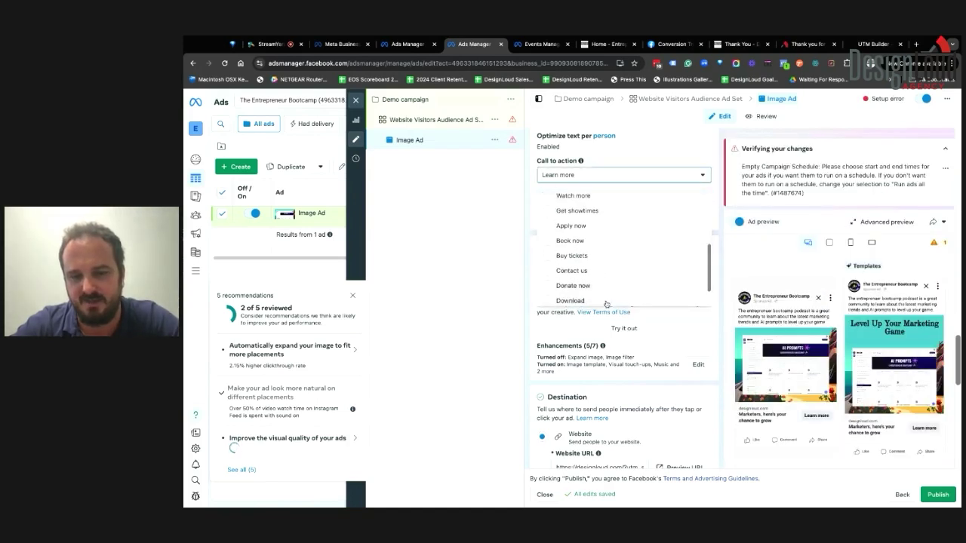
{"action": "scroll", "coordinate": [606, 302], "scroll_direction": "down", "scroll_amount": 1}
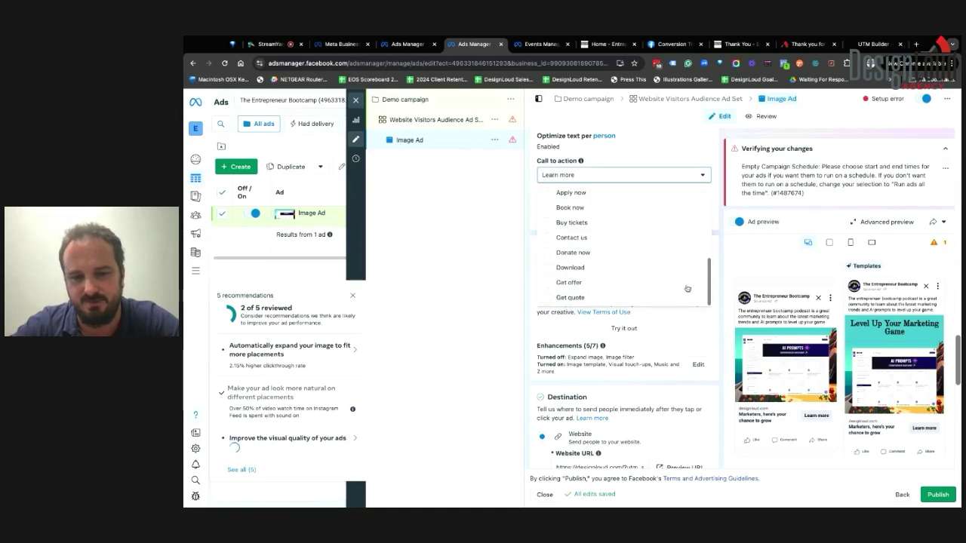
{"action": "left_click", "coordinate": [732, 400]}
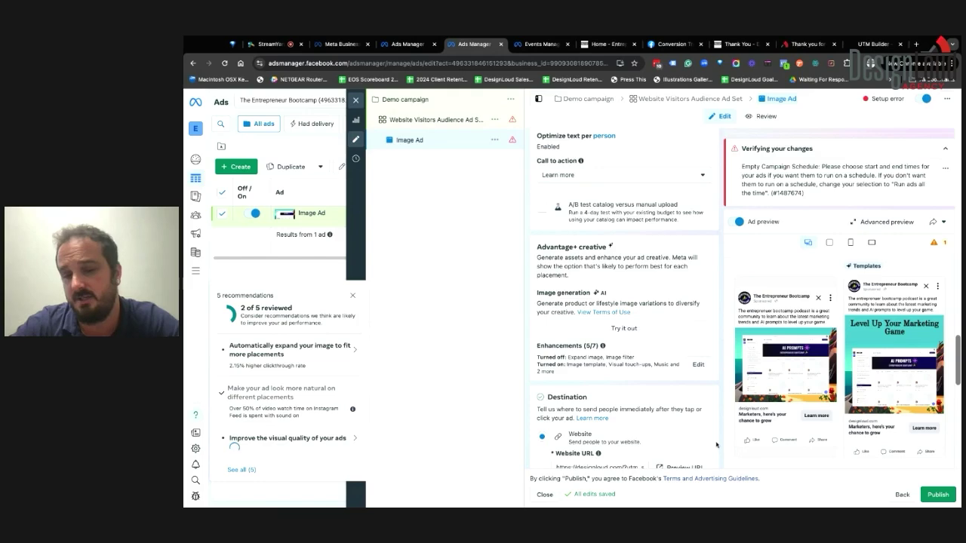
{"action": "scroll", "coordinate": [716, 449], "scroll_direction": "down", "scroll_amount": 3}
{"action": "scroll", "coordinate": [716, 445], "scroll_direction": "down", "scroll_amount": 5}
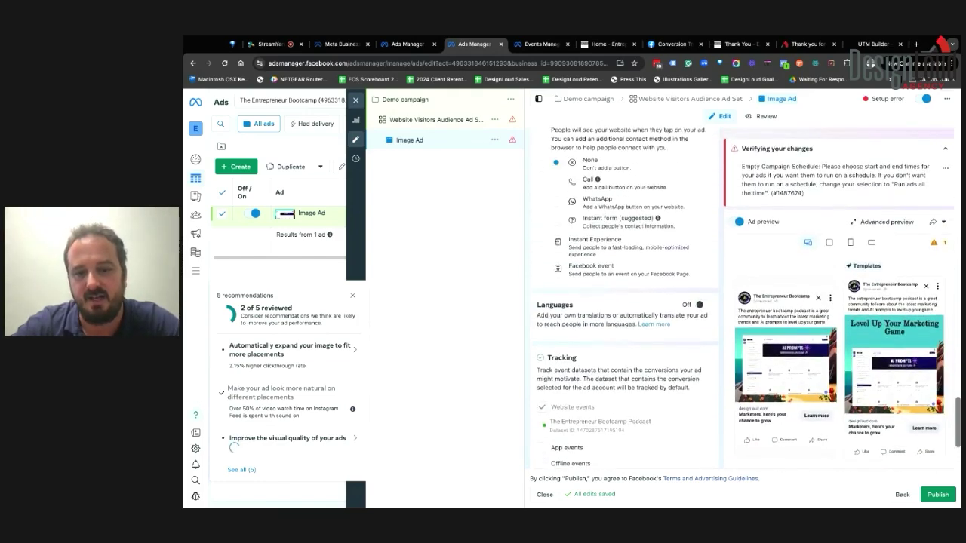
{"action": "scroll", "coordinate": [716, 446], "scroll_direction": "down", "scroll_amount": 1}
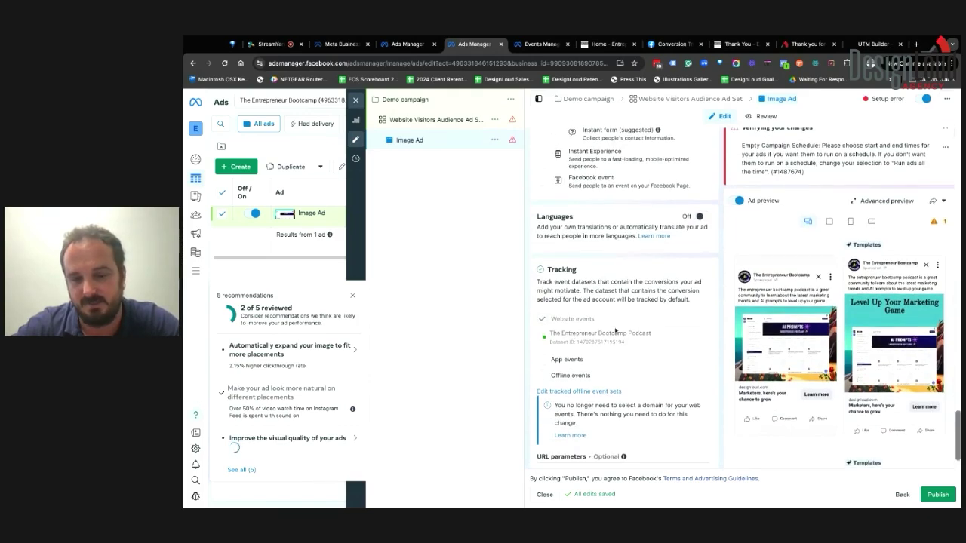
{"action": "scroll", "coordinate": [615, 330], "scroll_direction": "down", "scroll_amount": 1}
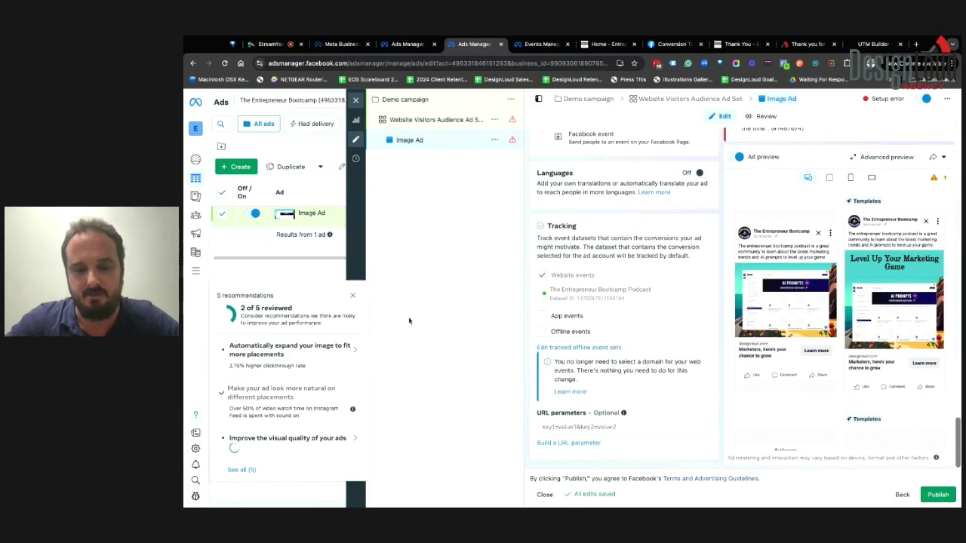
Dismiss the recommendations and duplicate the Image Ad once into its original campaign, keeping existing reactions, comments and shares
{"action": "left_click", "coordinate": [355, 296]}
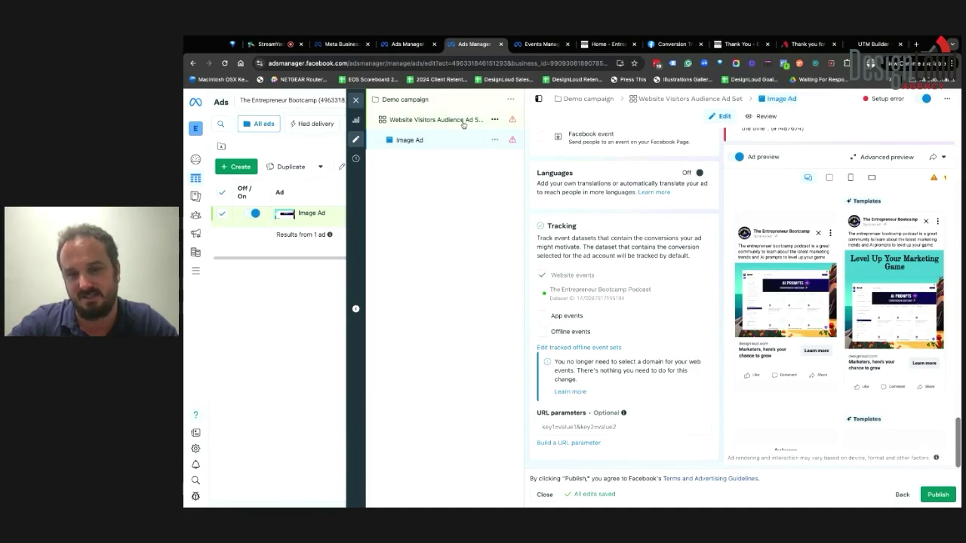
{"action": "left_click", "coordinate": [494, 139]}
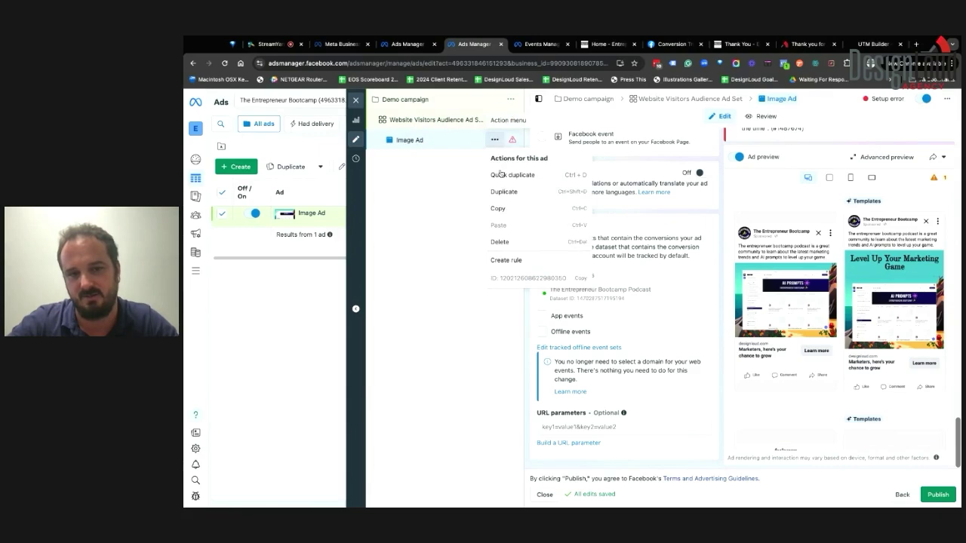
{"action": "left_click", "coordinate": [504, 194]}
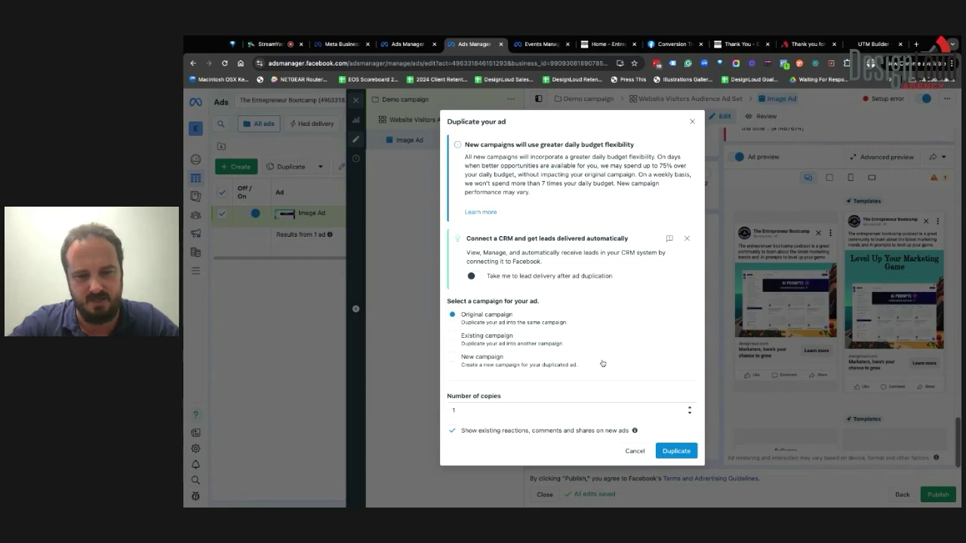
{"action": "left_click", "coordinate": [674, 451]}
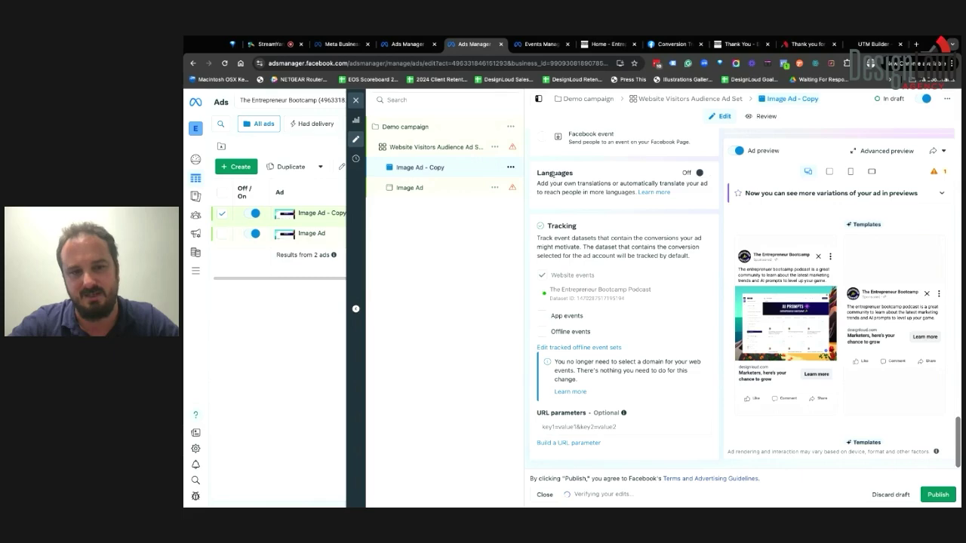
Rename the duplicated ad as "Video Ad"
{"action": "scroll", "coordinate": [576, 188], "scroll_direction": "up", "scroll_amount": 15}
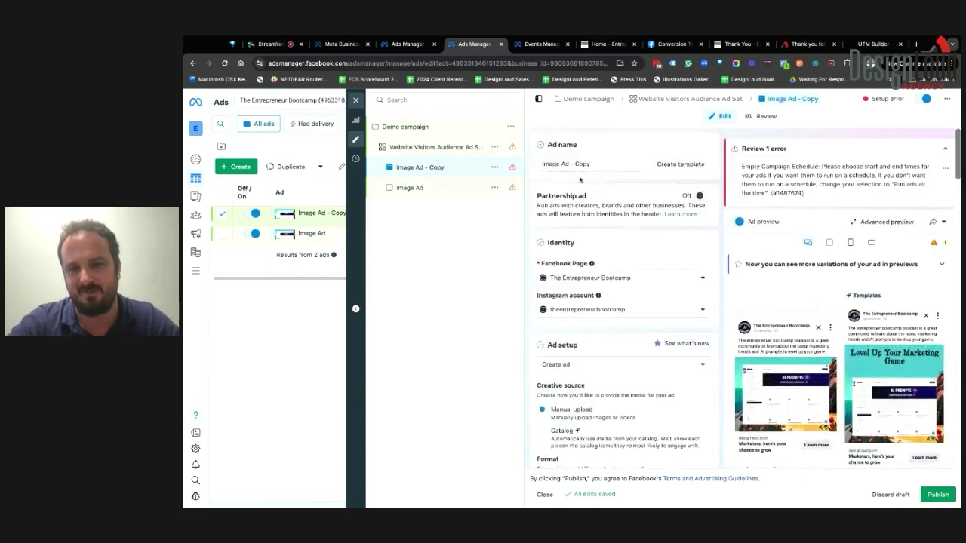
{"action": "left_click", "coordinate": [598, 164]}
{"action": "key", "text": "ctrl+a"}
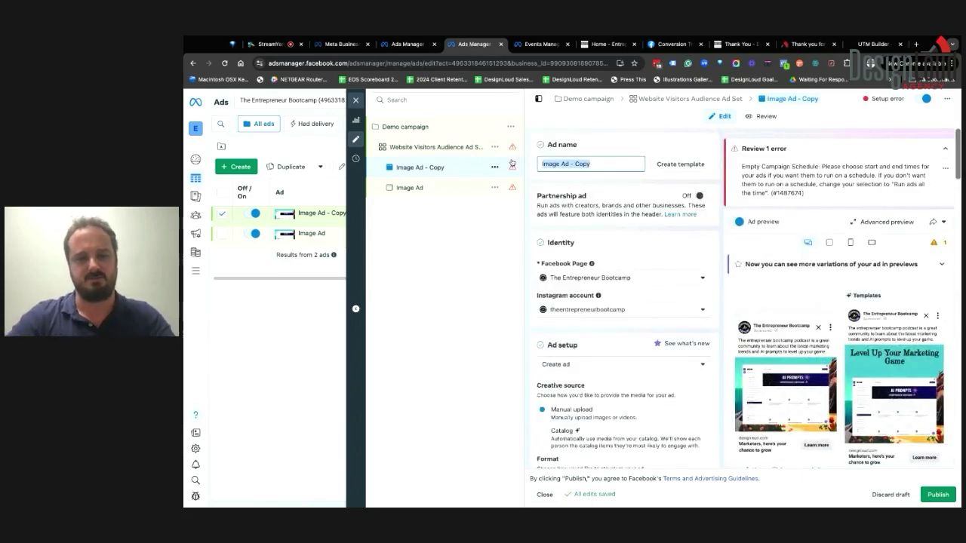
{"action": "type", "text": "Video Ad"}
Remove all of the existing image media from the Video Ad's creative
{"action": "scroll", "coordinate": [626, 301], "scroll_direction": "down", "scroll_amount": 10}
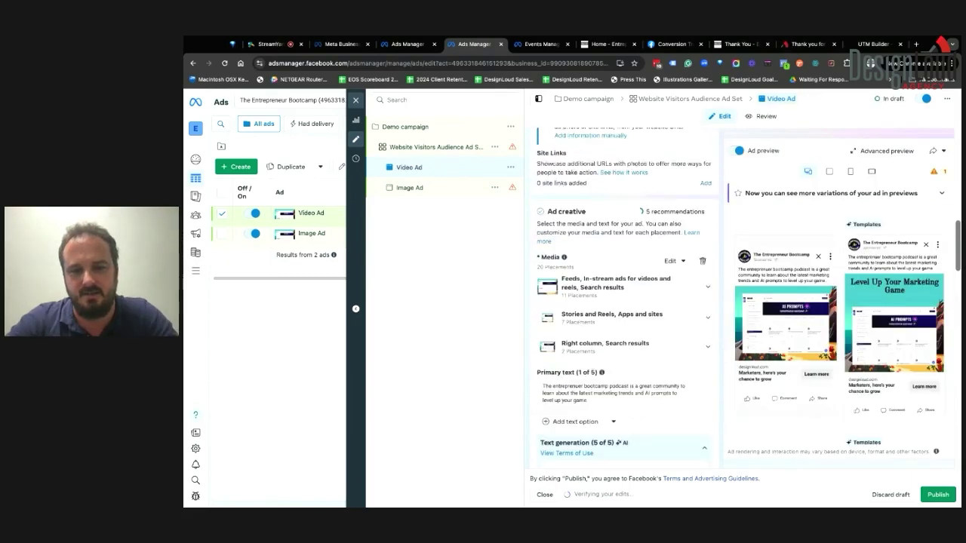
{"action": "scroll", "coordinate": [701, 306], "scroll_direction": "up", "scroll_amount": 2}
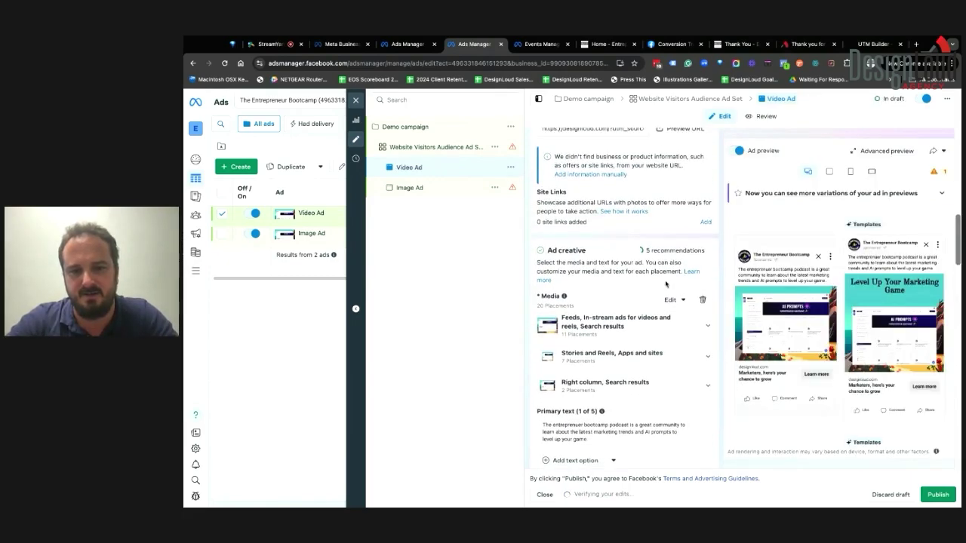
{"action": "left_click", "coordinate": [702, 301]}
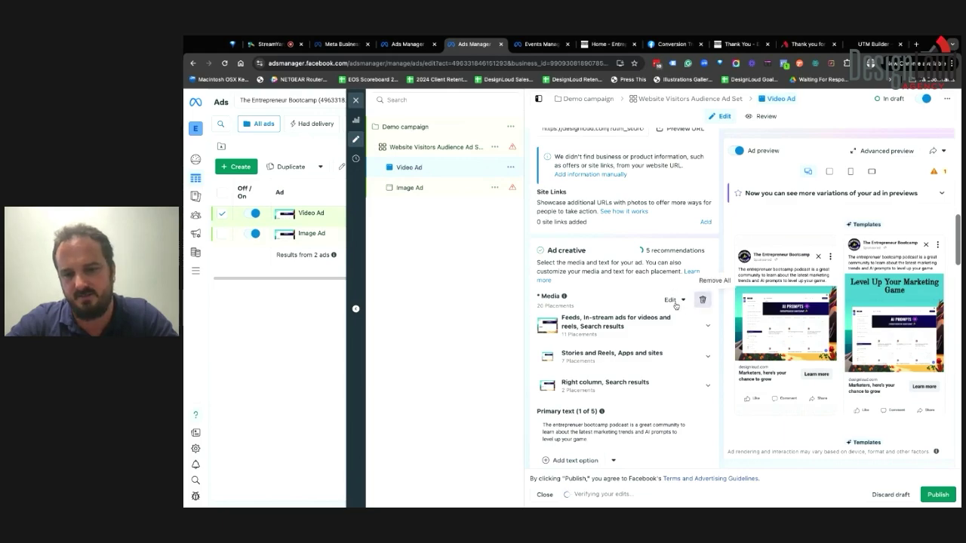
Add the last 720 × 720 Brand Identity account video to the ad, keeping the default trim, original crops and default enhancements
{"action": "left_click", "coordinate": [592, 312]}
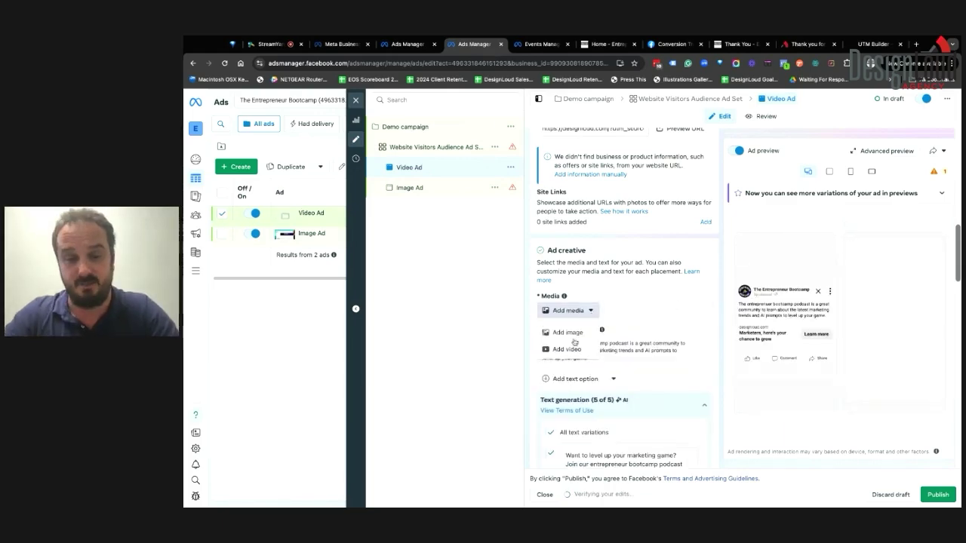
{"action": "left_click", "coordinate": [573, 347]}
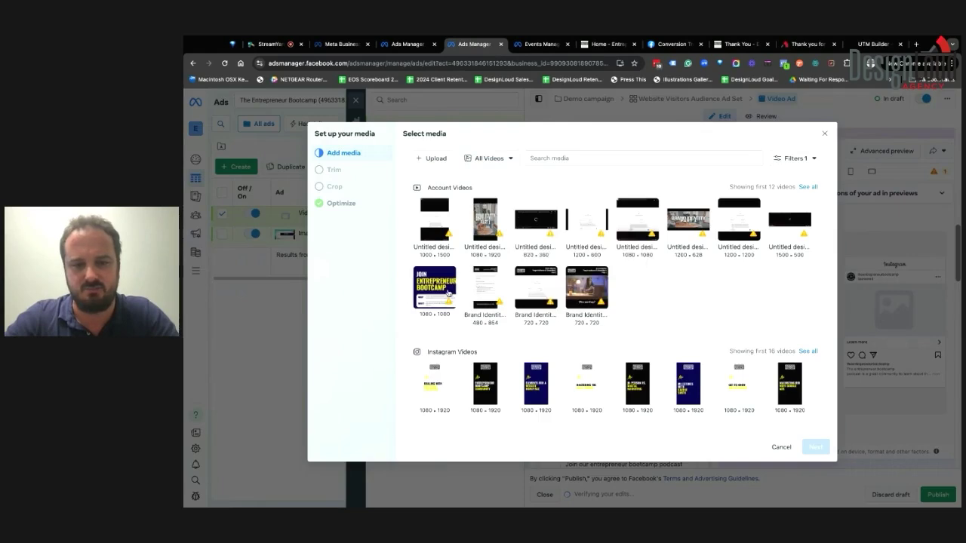
{"action": "left_click", "coordinate": [440, 288]}
{"action": "left_click", "coordinate": [582, 297]}
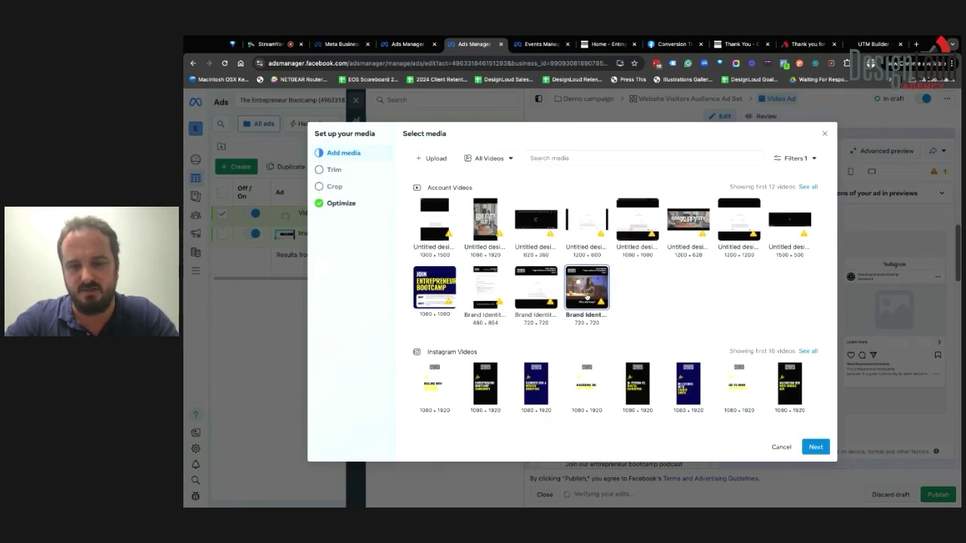
{"action": "left_click", "coordinate": [814, 447]}
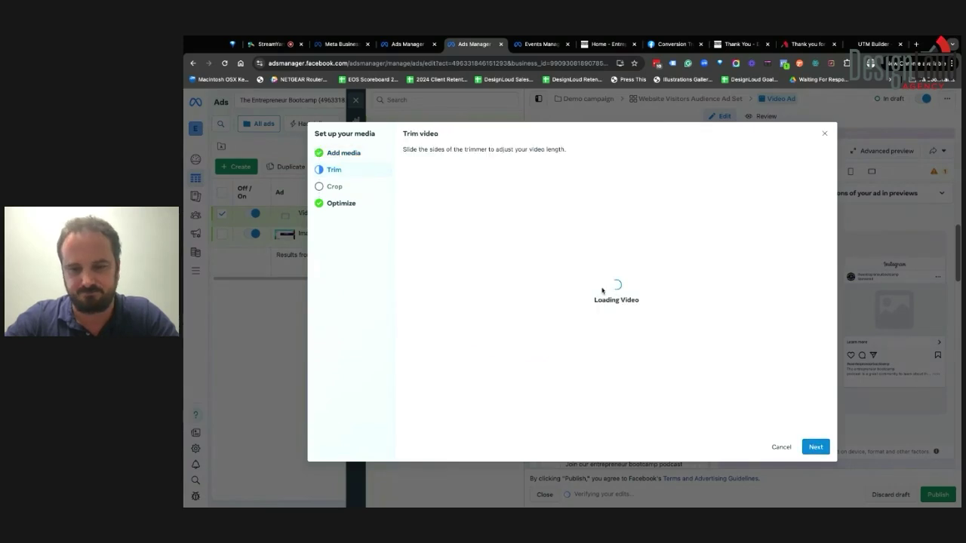
{"action": "left_click", "coordinate": [815, 448]}
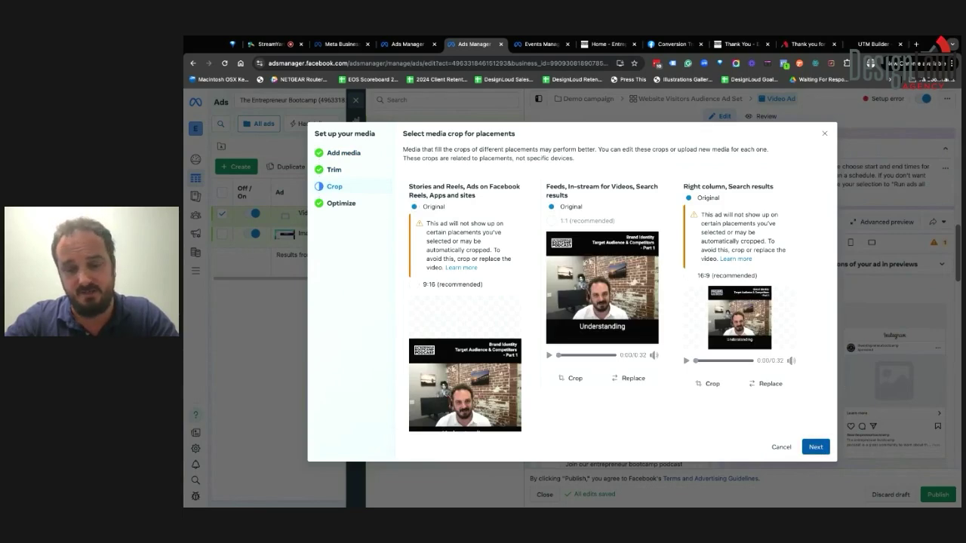
{"action": "left_click", "coordinate": [813, 447]}
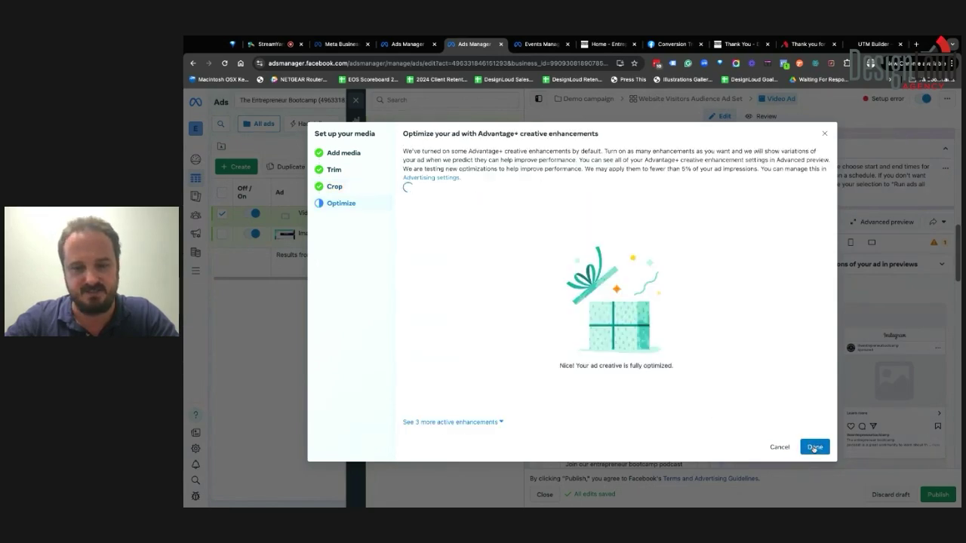
{"action": "left_click", "coordinate": [814, 447]}
Replace the image-ad ending of the Video Ad's website URL so that it ends in "utm_content-ad=video"
{"action": "scroll", "coordinate": [621, 339], "scroll_direction": "down", "scroll_amount": 5}
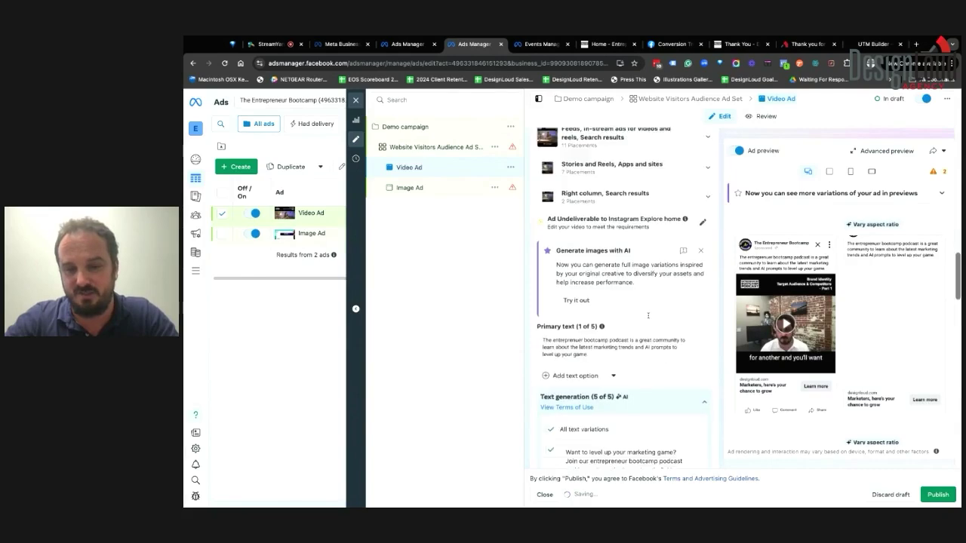
{"action": "scroll", "coordinate": [621, 302], "scroll_direction": "down", "scroll_amount": 10}
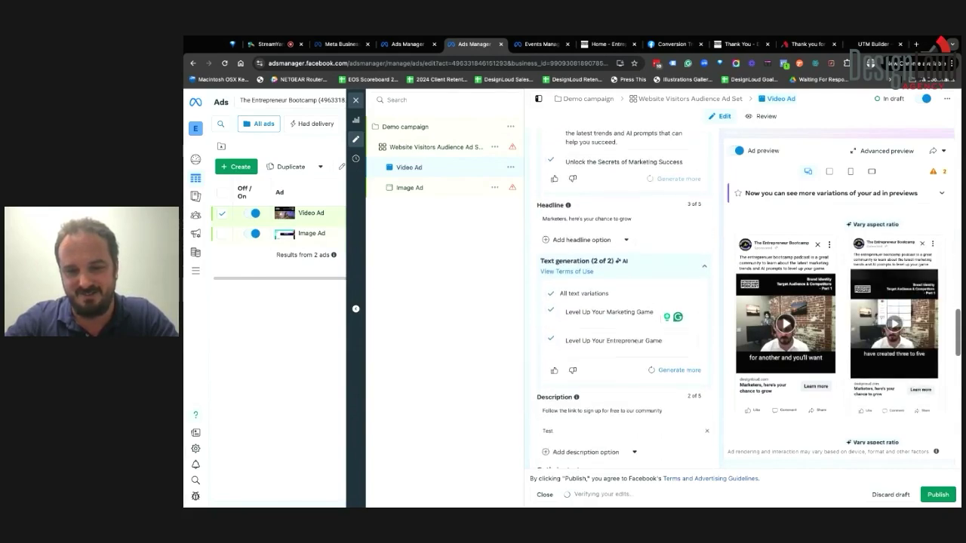
{"action": "scroll", "coordinate": [625, 302], "scroll_direction": "down", "scroll_amount": 3}
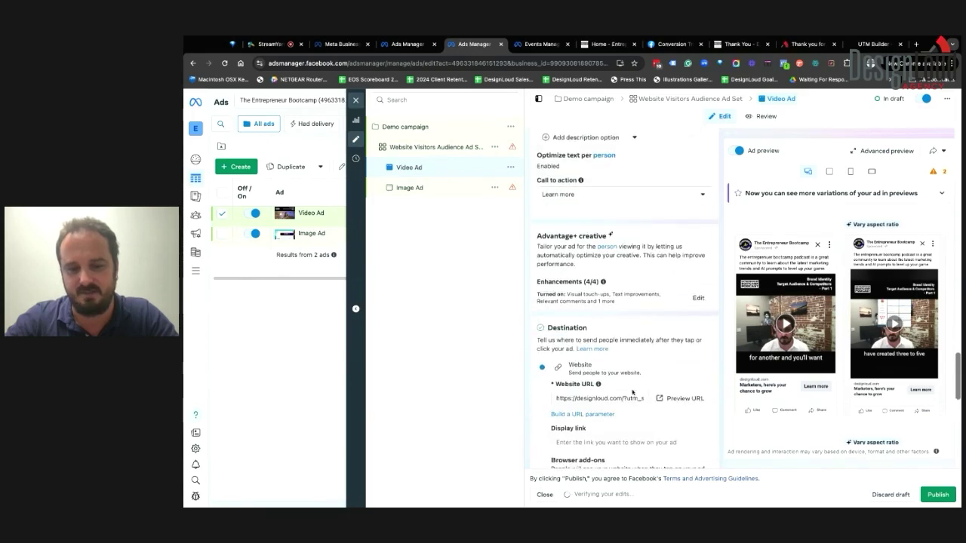
{"action": "scroll", "coordinate": [626, 398], "scroll_direction": "up", "scroll_amount": 1}
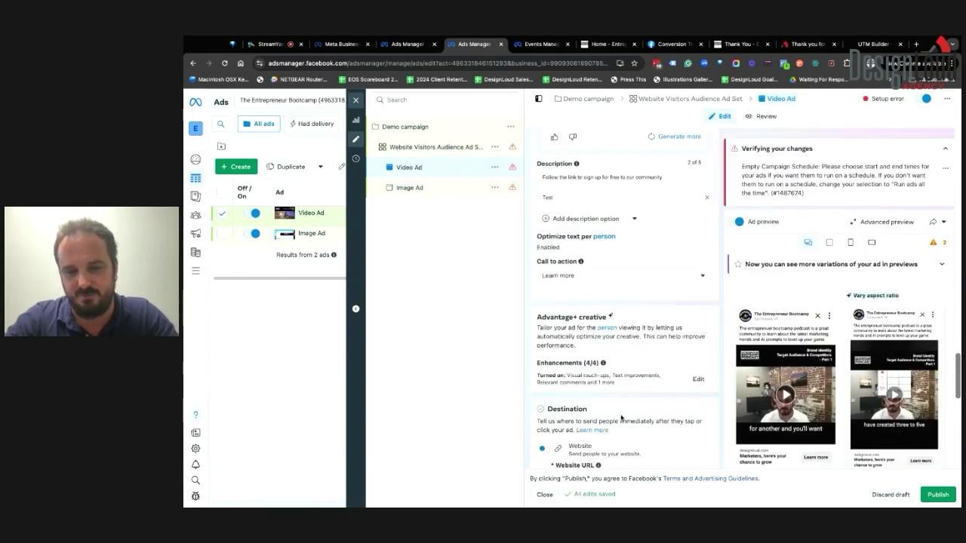
{"action": "scroll", "coordinate": [624, 406], "scroll_direction": "down", "scroll_amount": 3}
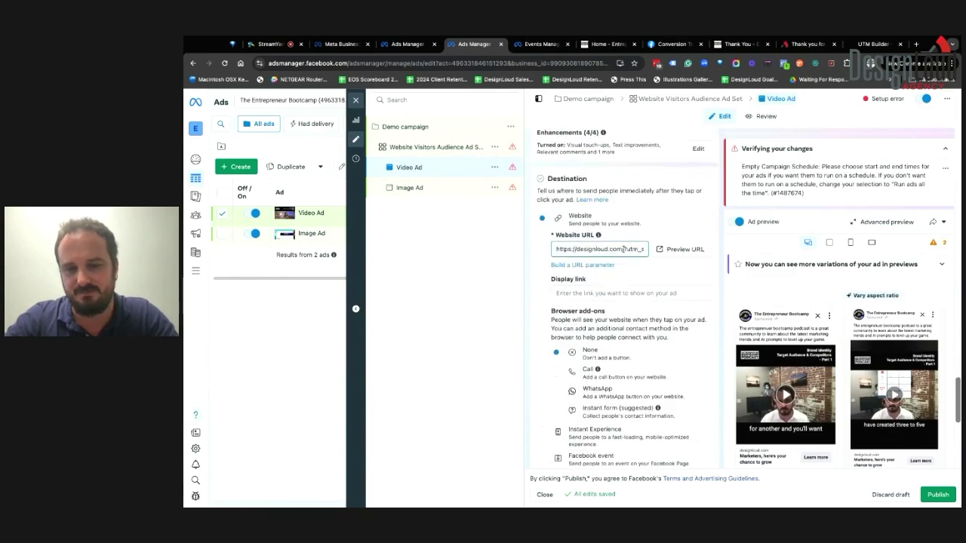
{"action": "left_click_drag", "start_coordinate": [624, 250], "coordinate": [647, 249]}
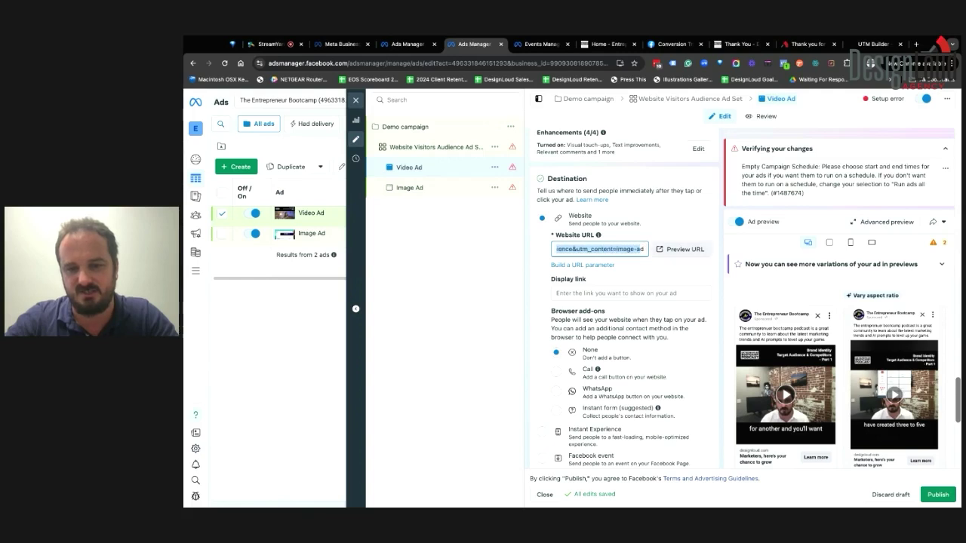
{"action": "left_click", "coordinate": [634, 250]}
{"action": "key", "text": "BackSpace"}
{"action": "key", "text": "BackSpace"}
{"action": "key", "text": "BackSpace"}
{"action": "key", "text": "BackSpace"}
{"action": "key", "text": "BackSpace"}
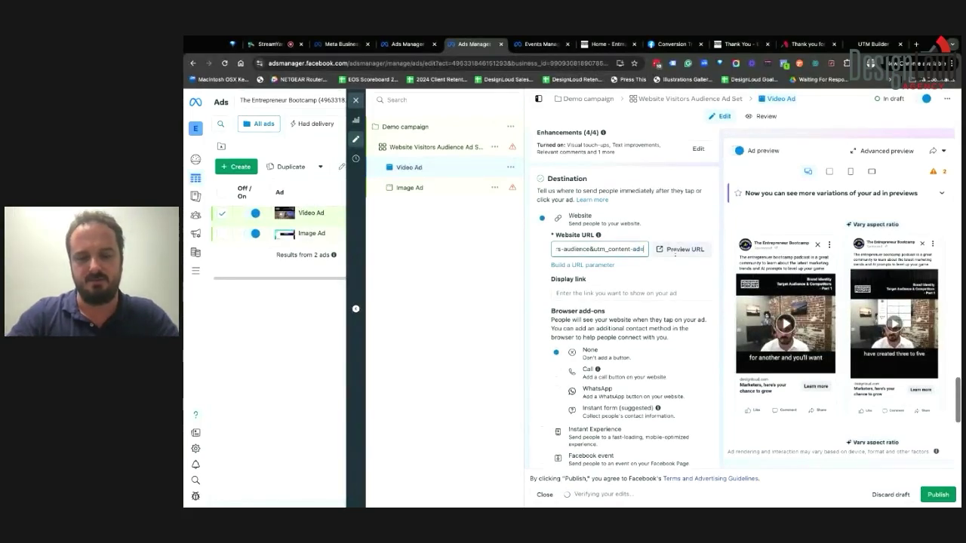
{"action": "type", "text": "=video"}
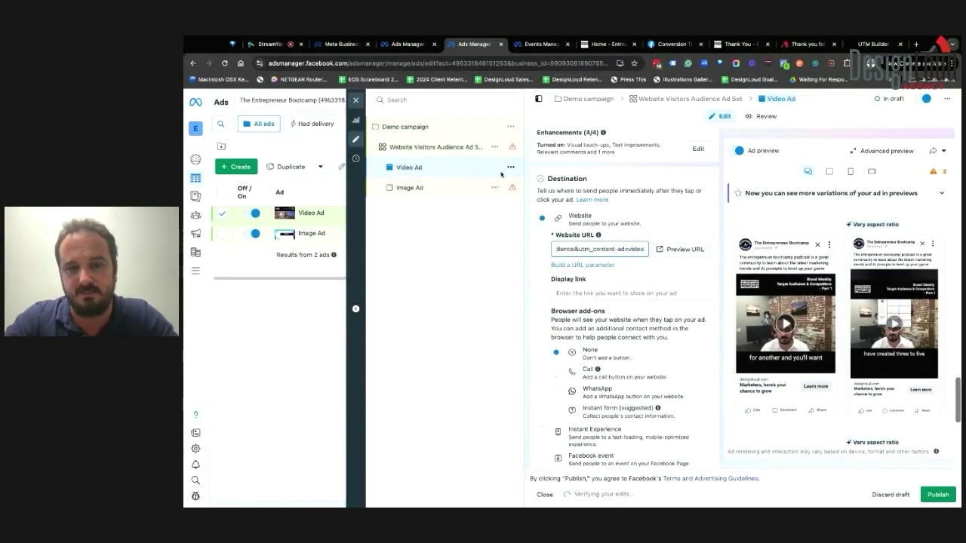
Duplicate the Website Visitors Audience ad set once into its original campaign, keeping existing reactions, comments and shares
{"action": "mouse_move", "coordinate": [513, 150]}
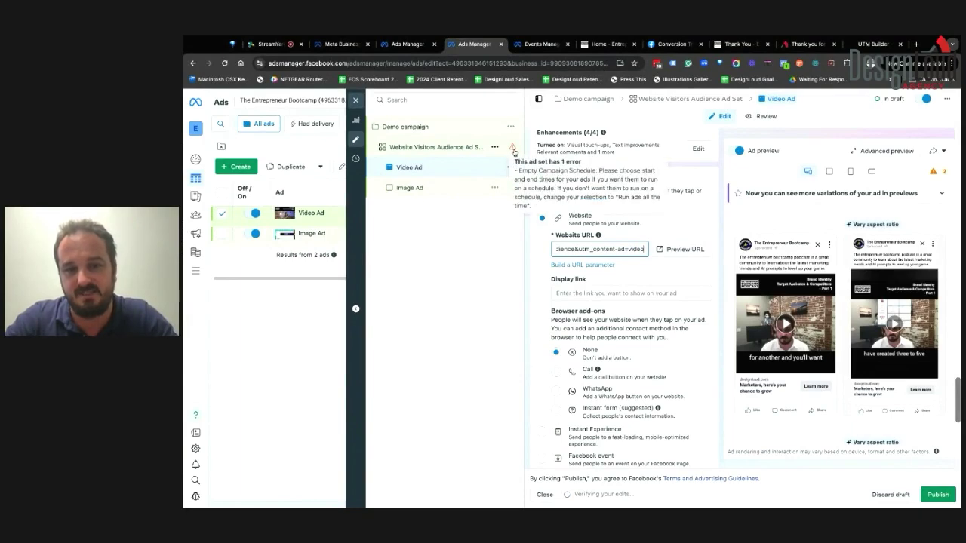
{"action": "left_click", "coordinate": [513, 150]}
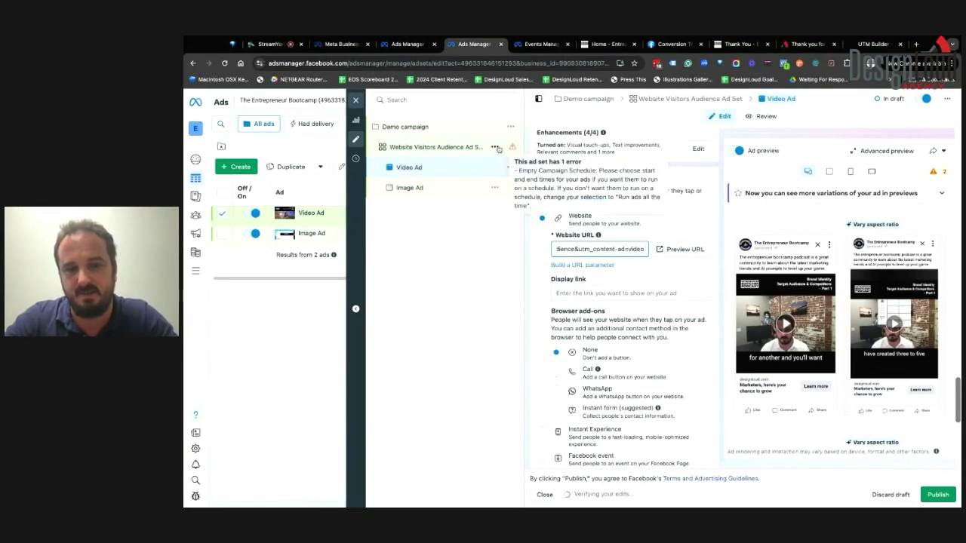
{"action": "left_click", "coordinate": [495, 147]}
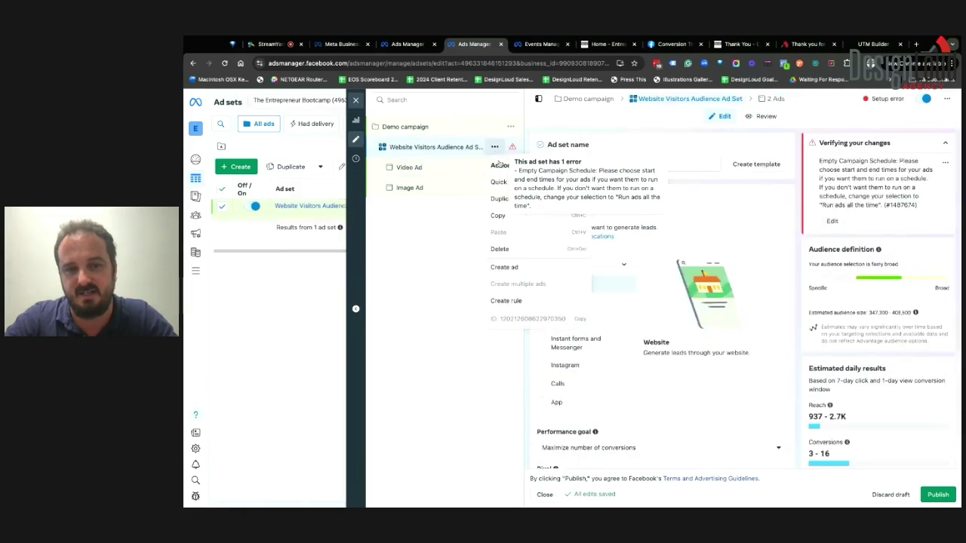
{"action": "left_click", "coordinate": [498, 199]}
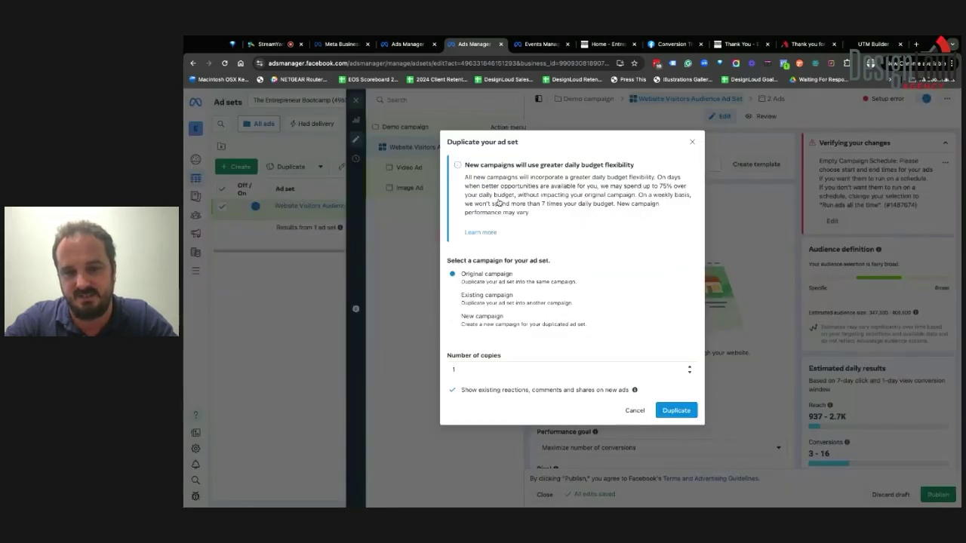
{"action": "left_click", "coordinate": [678, 413]}
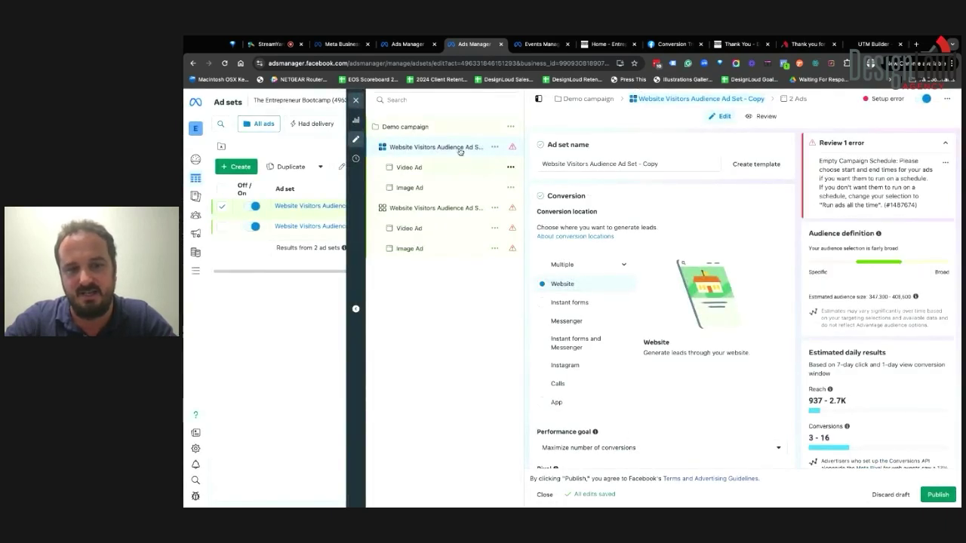
Rename the duplicated ad set as "General Audience -"
{"action": "left_click", "coordinate": [663, 163]}
{"action": "key", "text": "ctrl+a"}
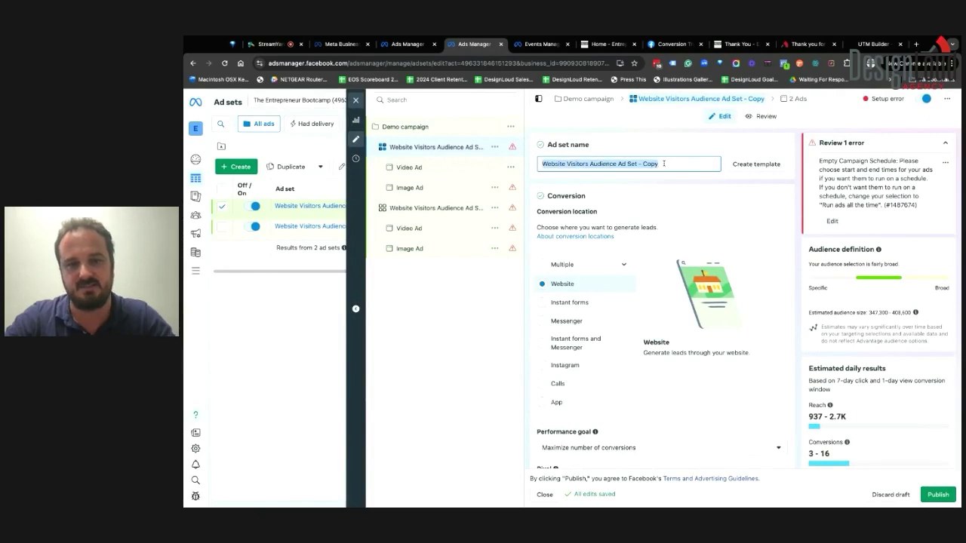
{"action": "key", "text": "BackSpace"}
{"action": "type", "text": "Gen"}
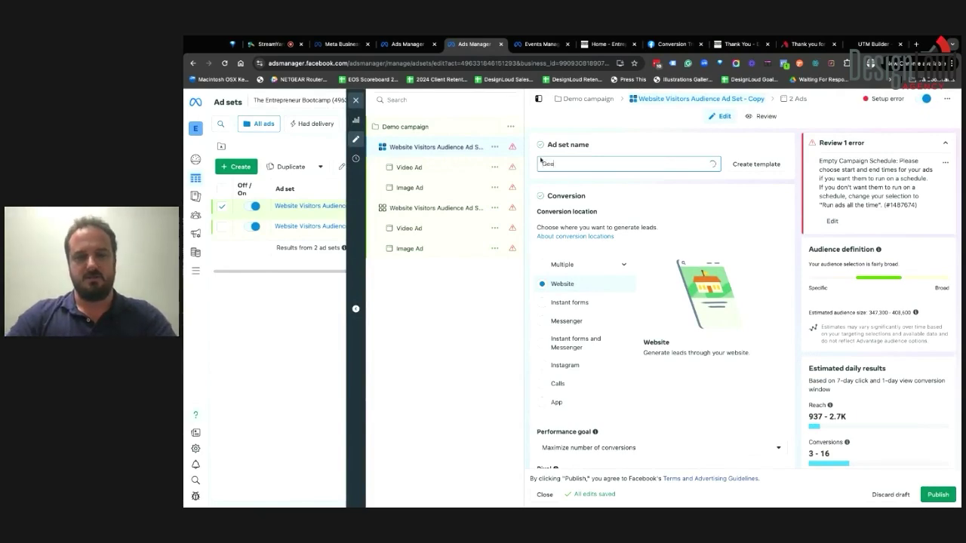
{"action": "type", "text": "eral Audience"}
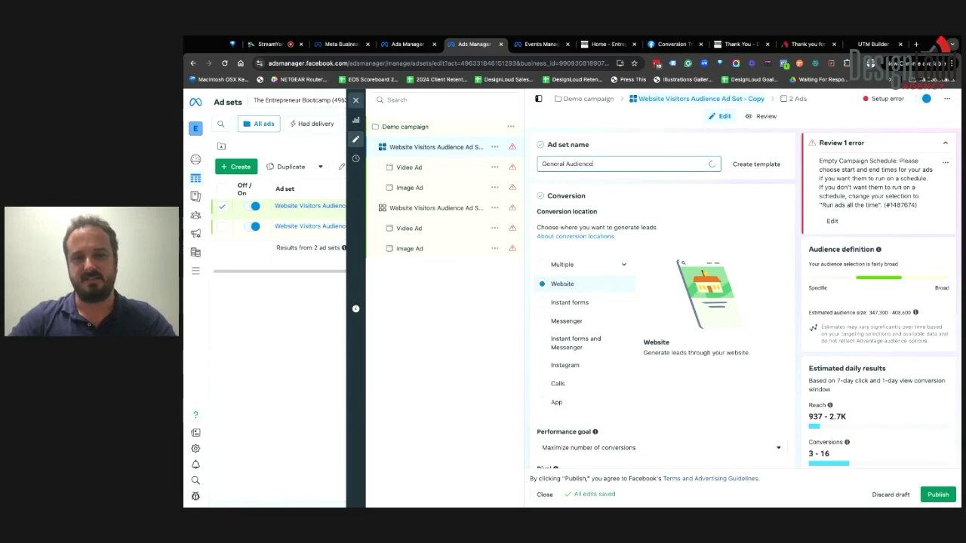
{"action": "type", "text": " -"}
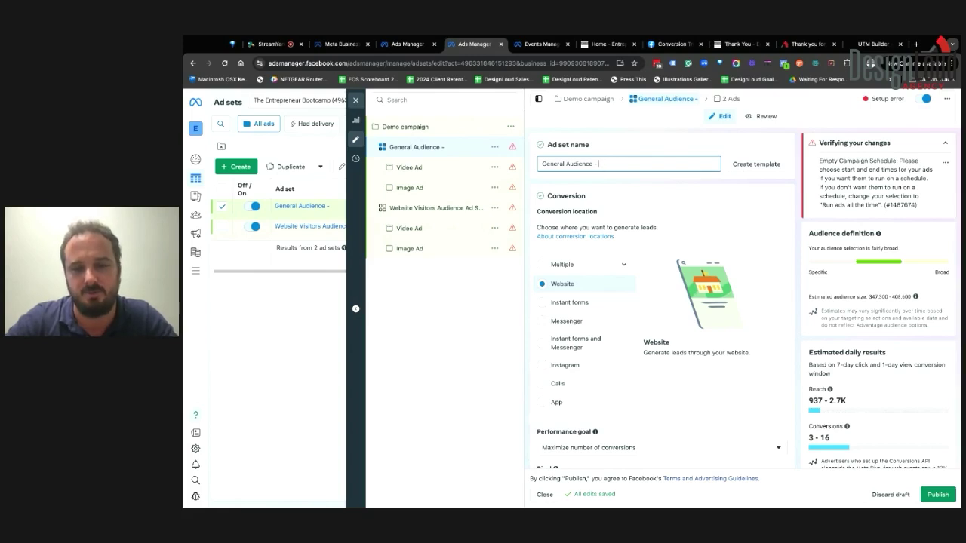
Review the General Audience ad set's budget and schedule, including the available budget types
{"action": "scroll", "coordinate": [623, 261], "scroll_direction": "down", "scroll_amount": 10}
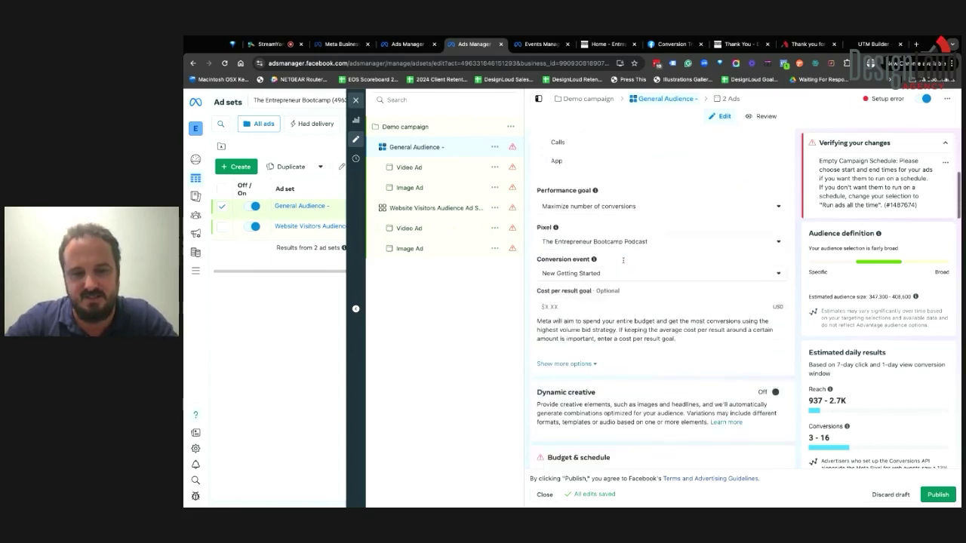
{"action": "scroll", "coordinate": [623, 301], "scroll_direction": "down", "scroll_amount": 1}
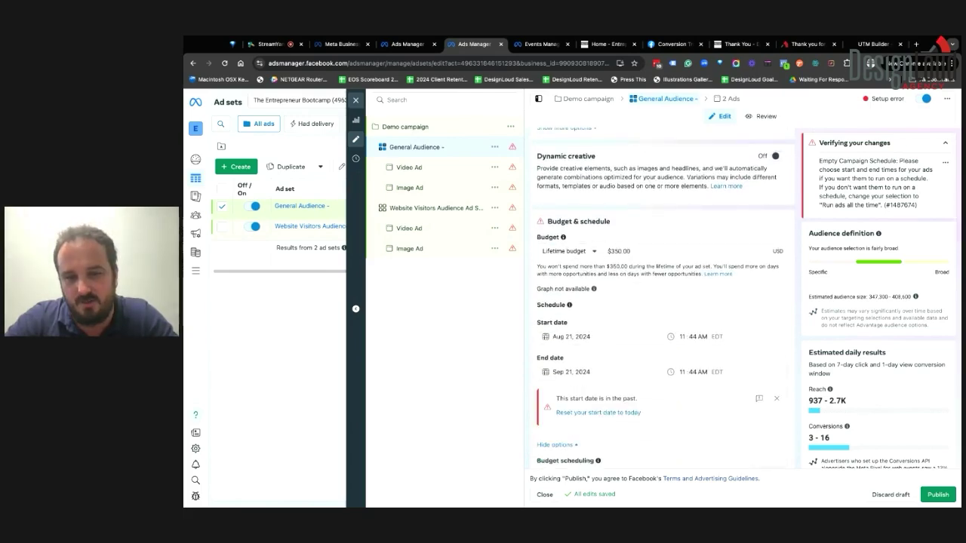
{"action": "left_click", "coordinate": [621, 250]}
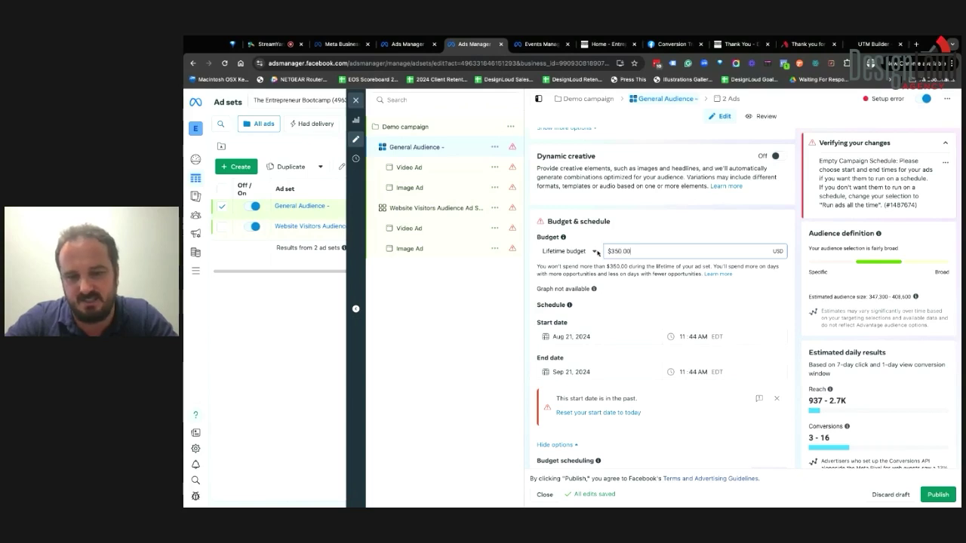
{"action": "left_click", "coordinate": [595, 251]}
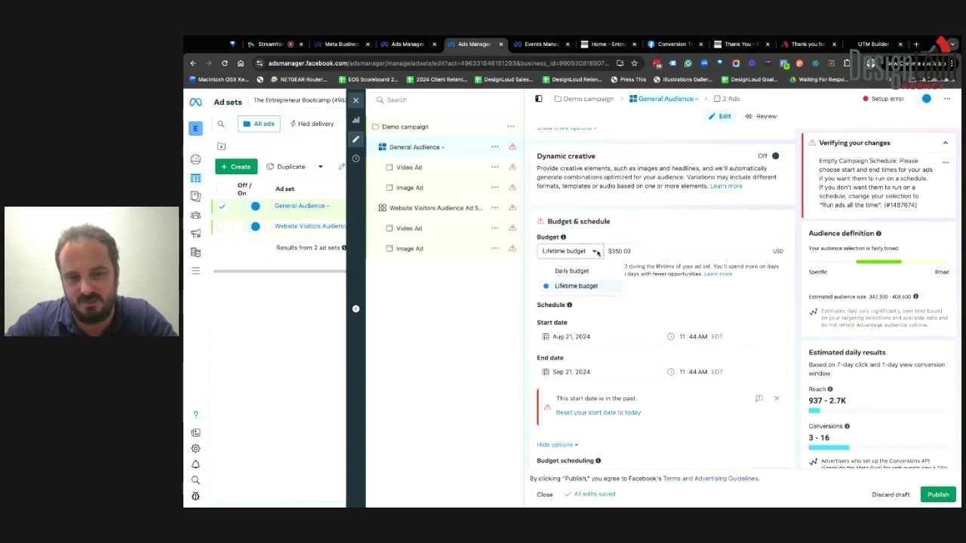
{"action": "left_click", "coordinate": [409, 167]}
{"action": "left_click", "coordinate": [415, 148]}
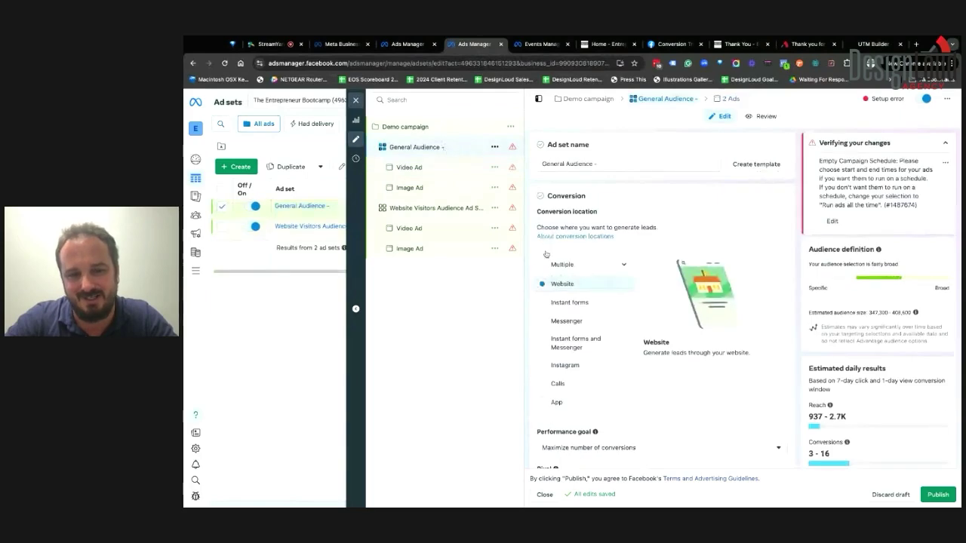
Remove the education level criteria and the must-also-match interests group from the General Audience ad set's detailed targeting
{"action": "scroll", "coordinate": [546, 255], "scroll_direction": "down", "scroll_amount": 10}
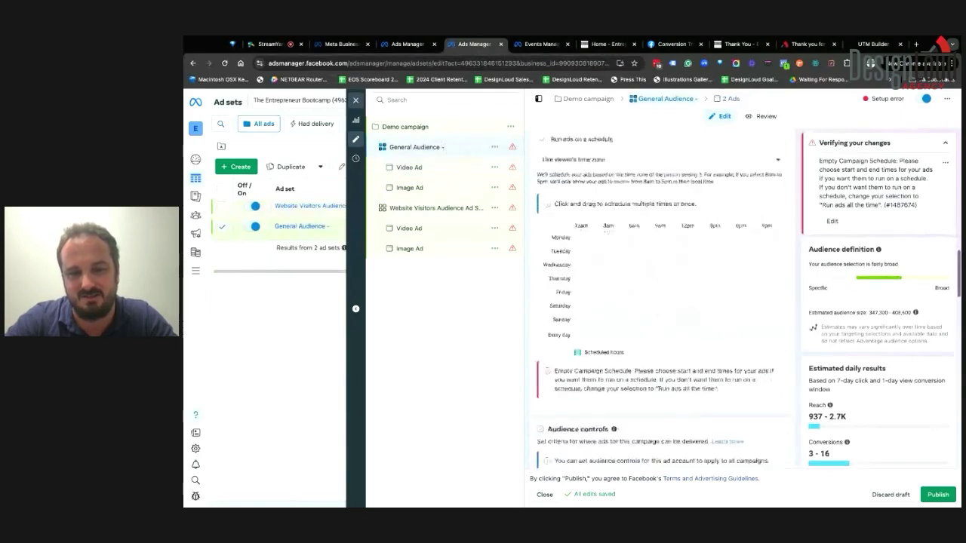
{"action": "scroll", "coordinate": [545, 254], "scroll_direction": "down", "scroll_amount": 5}
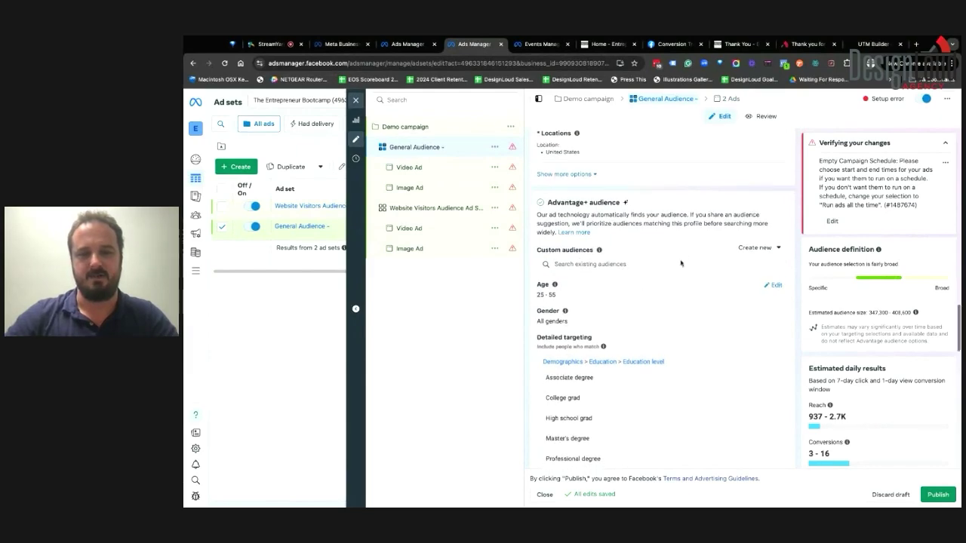
{"action": "scroll", "coordinate": [778, 286], "scroll_direction": "down", "scroll_amount": 1}
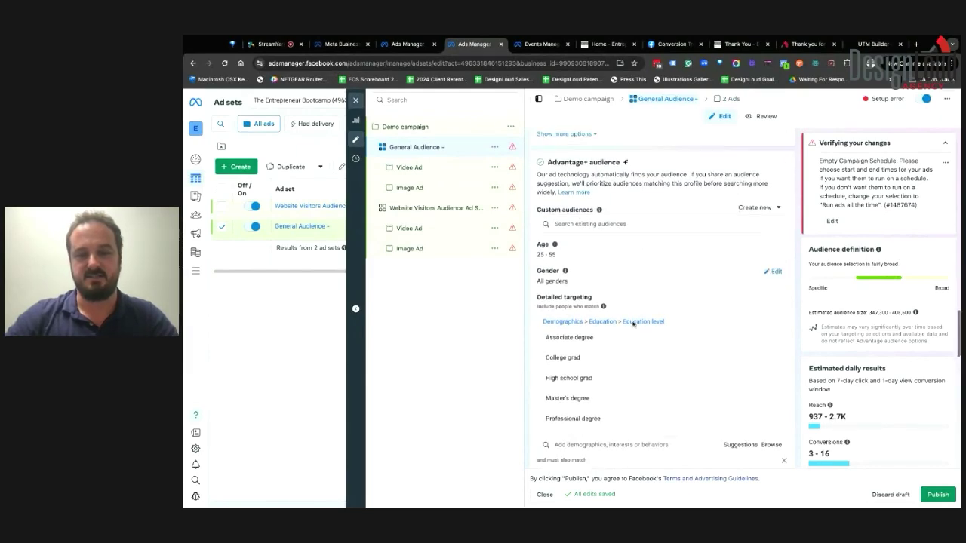
{"action": "left_click", "coordinate": [771, 324]}
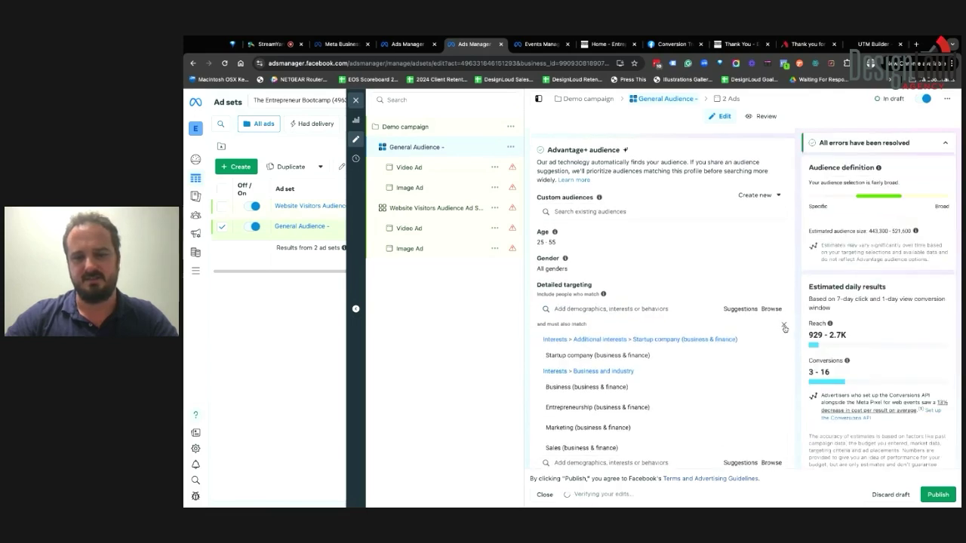
{"action": "left_click", "coordinate": [783, 324]}
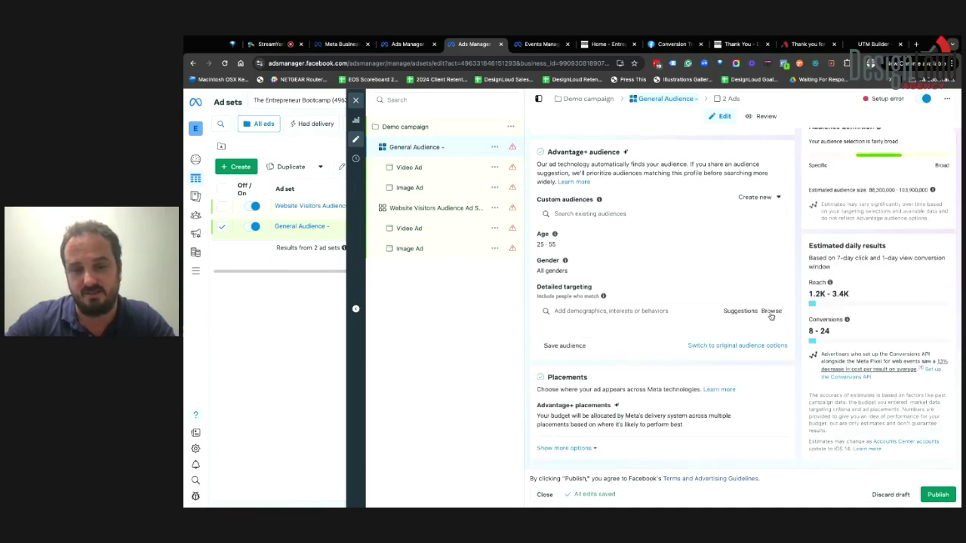
Add the education levels Doctorate degree and High school grad to the ad set's detailed targeting
{"action": "left_click", "coordinate": [770, 313]}
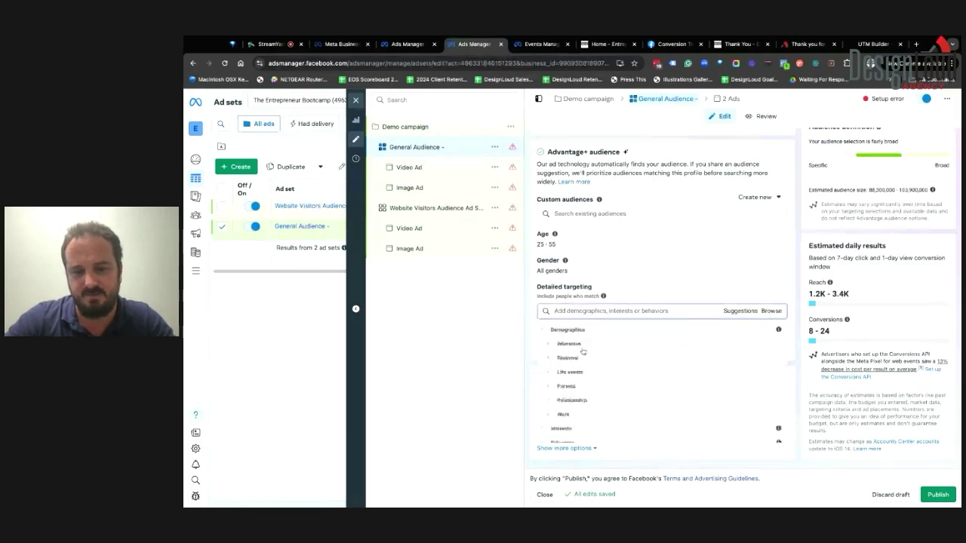
{"action": "left_click", "coordinate": [567, 346]}
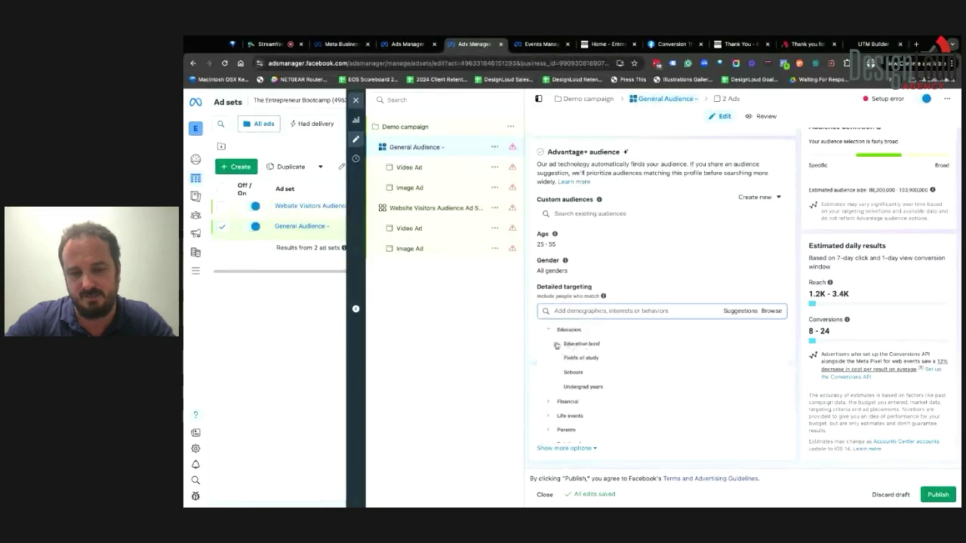
{"action": "left_click", "coordinate": [556, 345]}
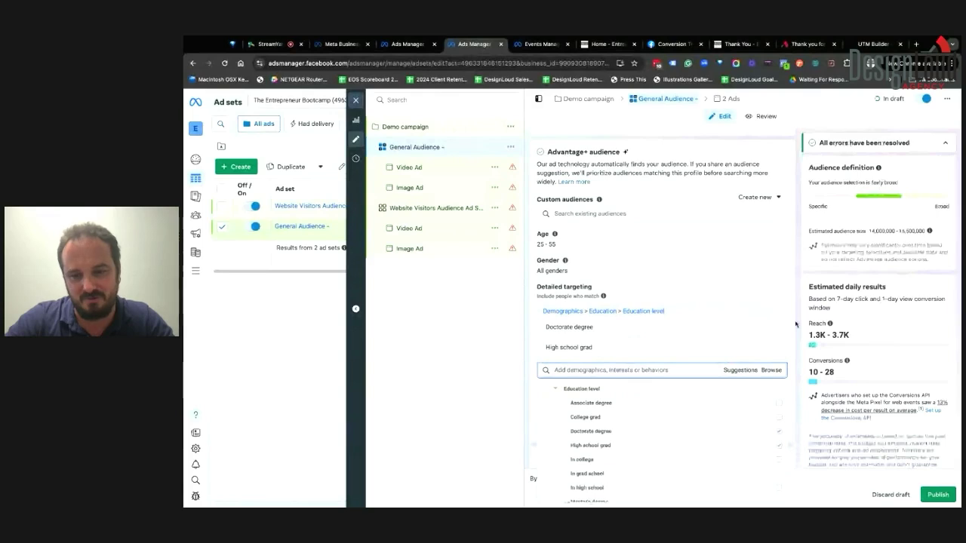
{"action": "left_click", "coordinate": [781, 355]}
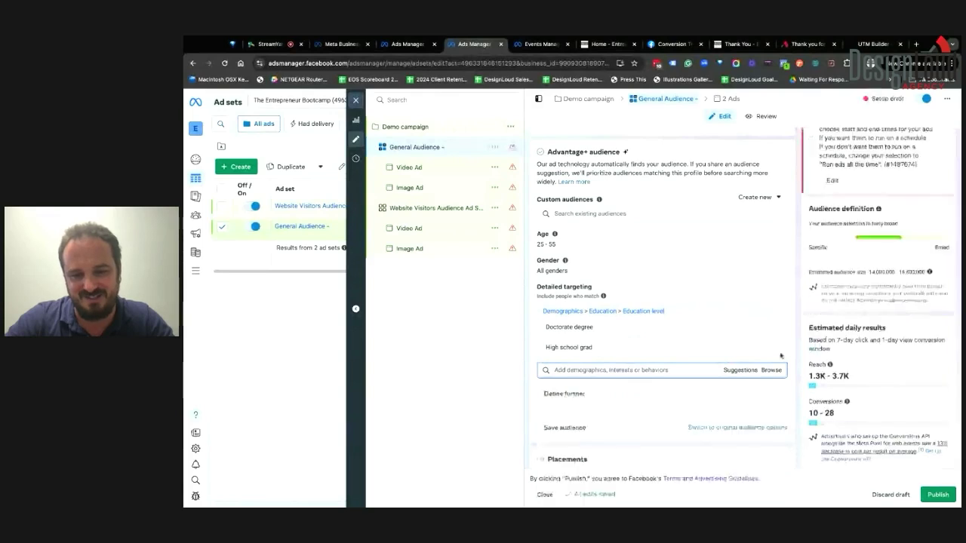
Narrow the General Audience ad set's detailed targeting with a must-also-match interest of Advertising (marketing) under Business and industry
{"action": "left_click", "coordinate": [572, 394]}
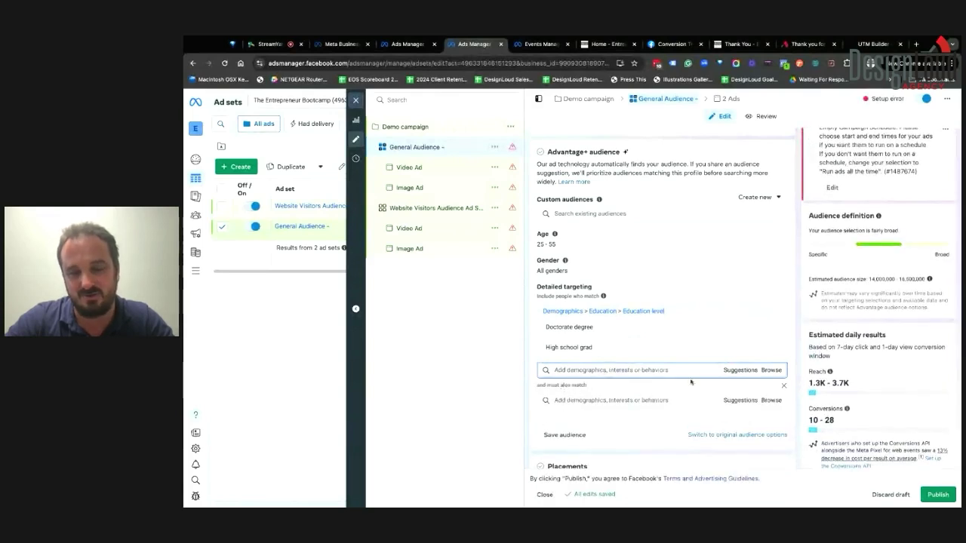
{"action": "left_click", "coordinate": [770, 400]}
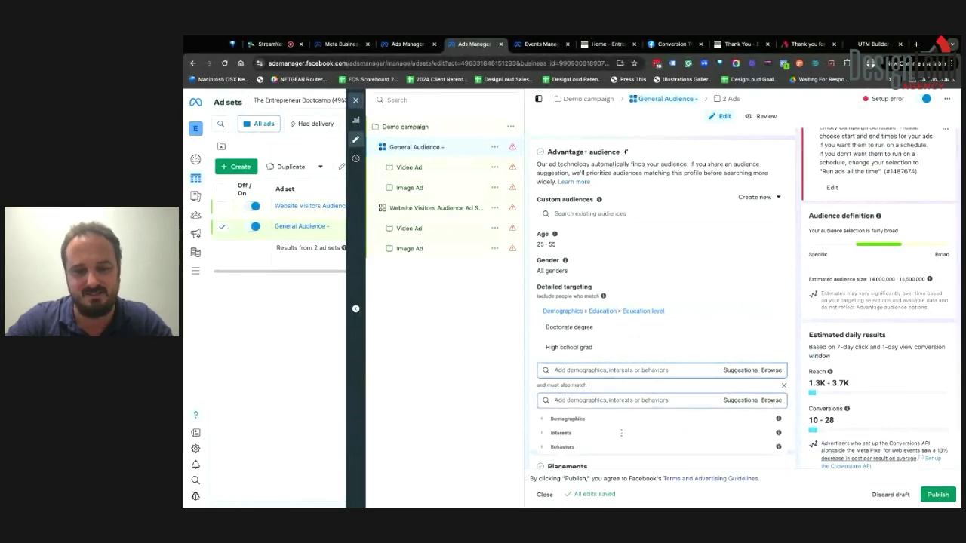
{"action": "left_click", "coordinate": [547, 434]}
{"action": "scroll", "coordinate": [547, 437], "scroll_direction": "down", "scroll_amount": 1}
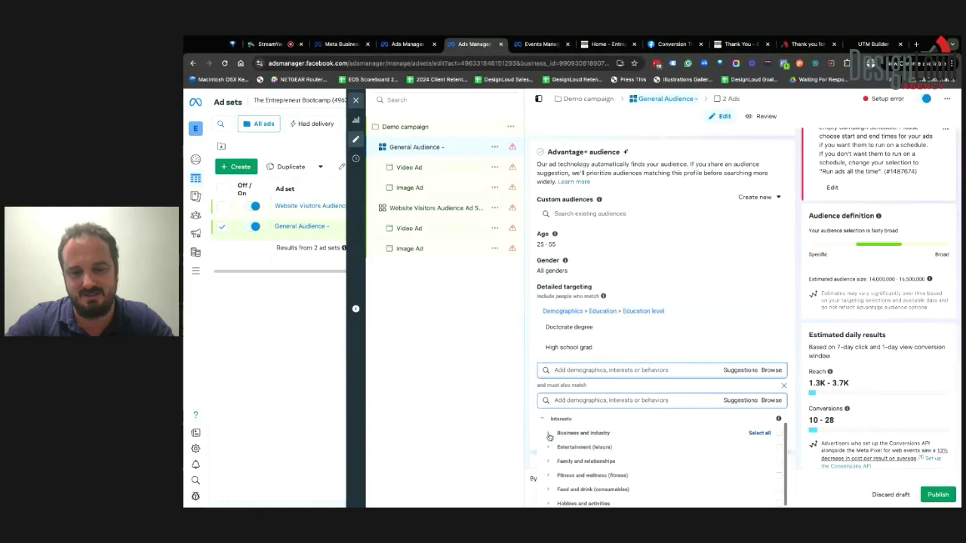
{"action": "left_click", "coordinate": [553, 438]}
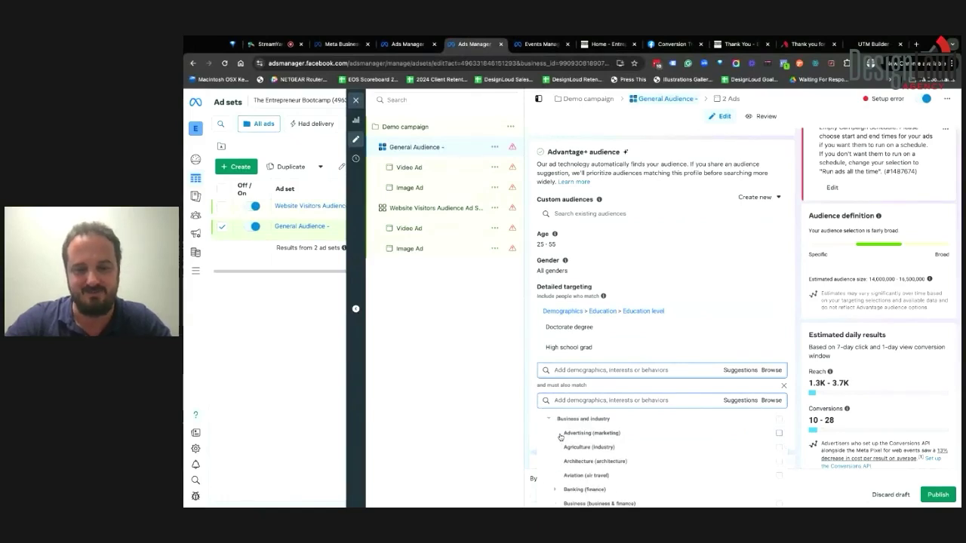
{"action": "left_click", "coordinate": [582, 435]}
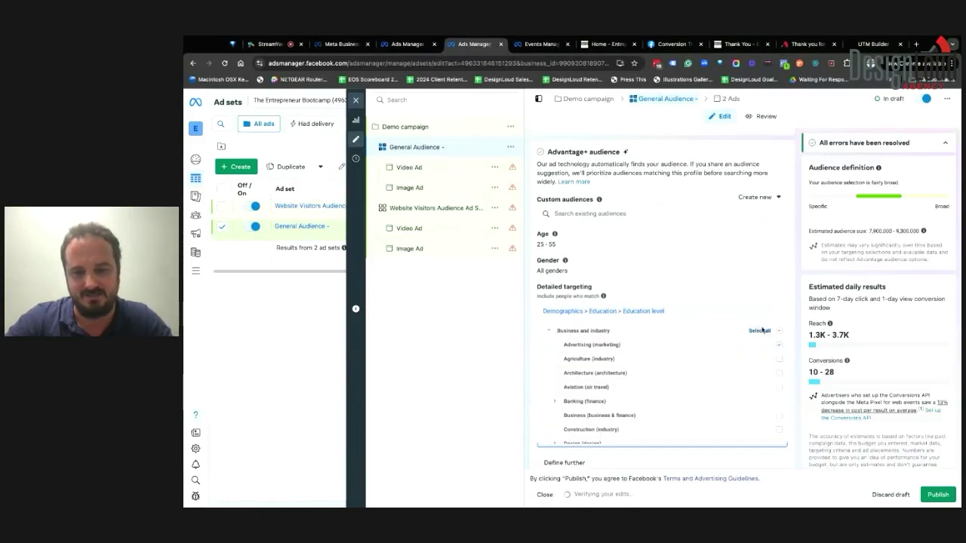
{"action": "left_click", "coordinate": [799, 360]}
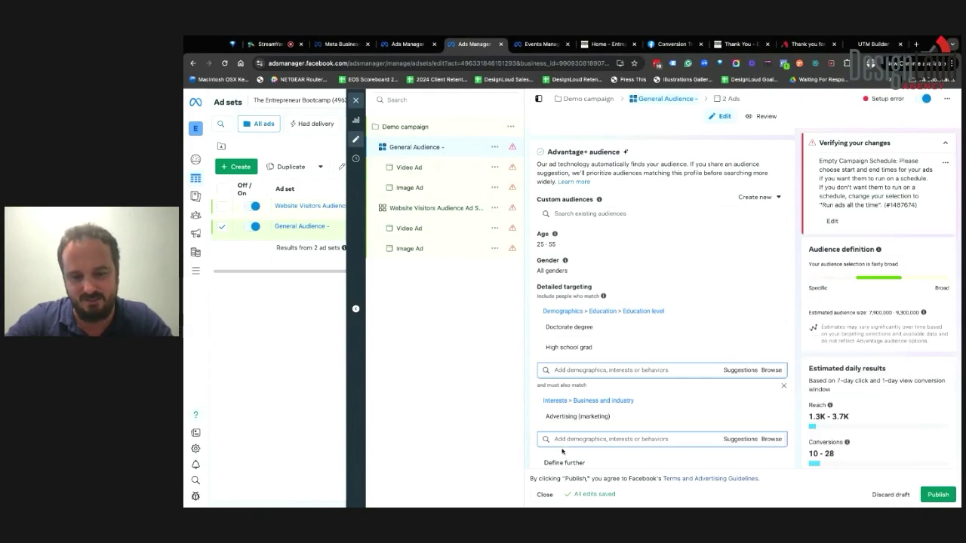
{"action": "scroll", "coordinate": [562, 452], "scroll_direction": "down", "scroll_amount": 4}
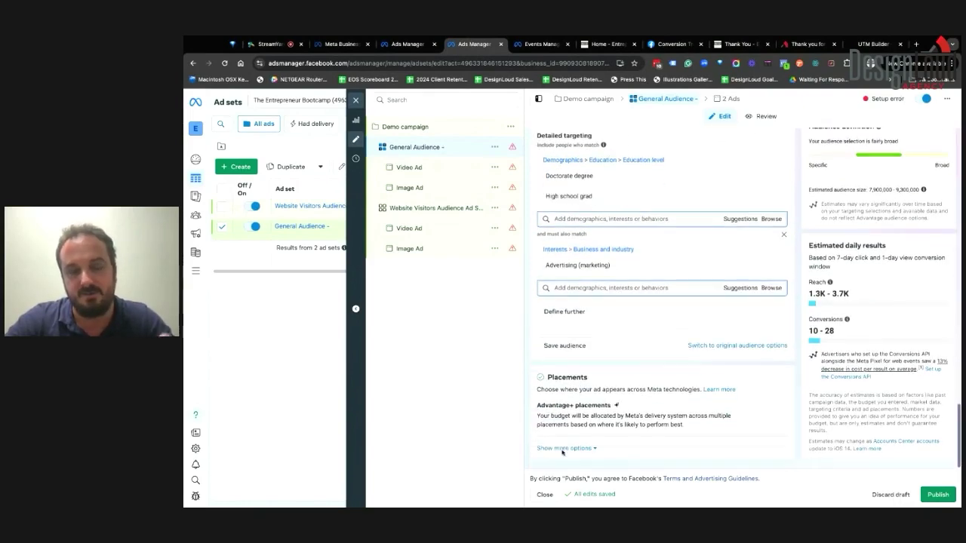
In the General Audience video ad's website URL, change the utm_campaign value to general-audience
{"action": "left_click", "coordinate": [426, 169]}
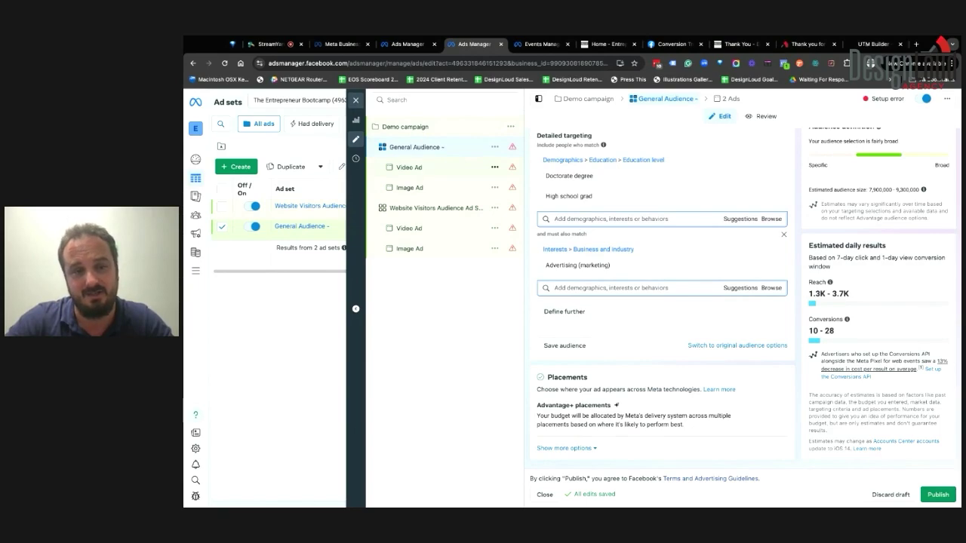
{"action": "scroll", "coordinate": [562, 391], "scroll_direction": "down", "scroll_amount": 5}
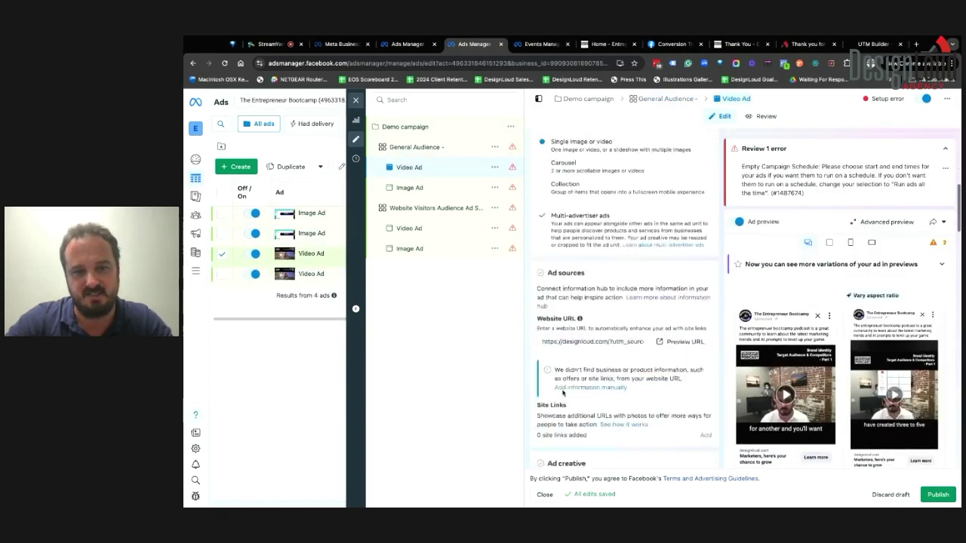
{"action": "scroll", "coordinate": [562, 392], "scroll_direction": "down", "scroll_amount": 5}
{"action": "double_click", "coordinate": [624, 167]}
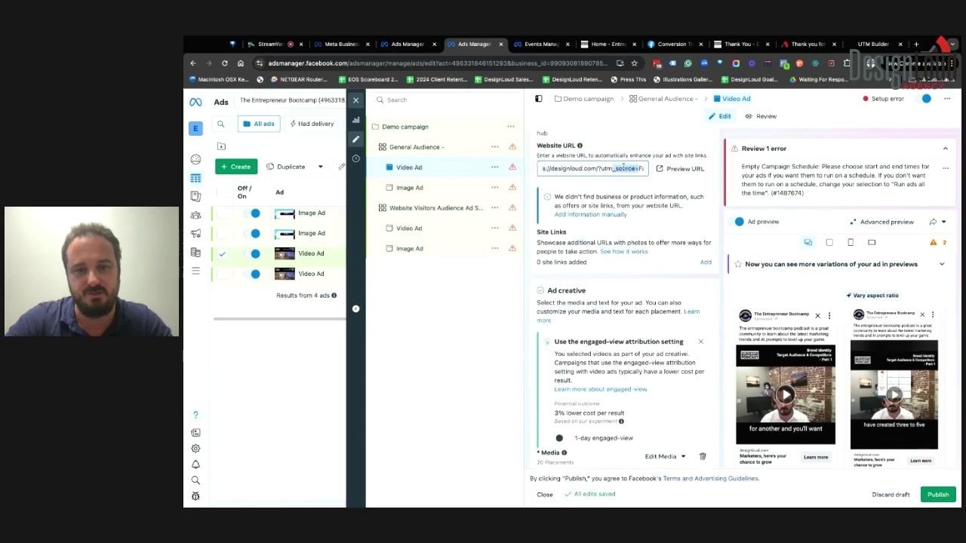
{"action": "mouse_move", "coordinate": [623, 167]}
{"action": "left_mouse_down"}
{"action": "mouse_move", "coordinate": [645, 168]}
{"action": "mouse_move", "coordinate": [620, 169]}
{"action": "left_mouse_up"}
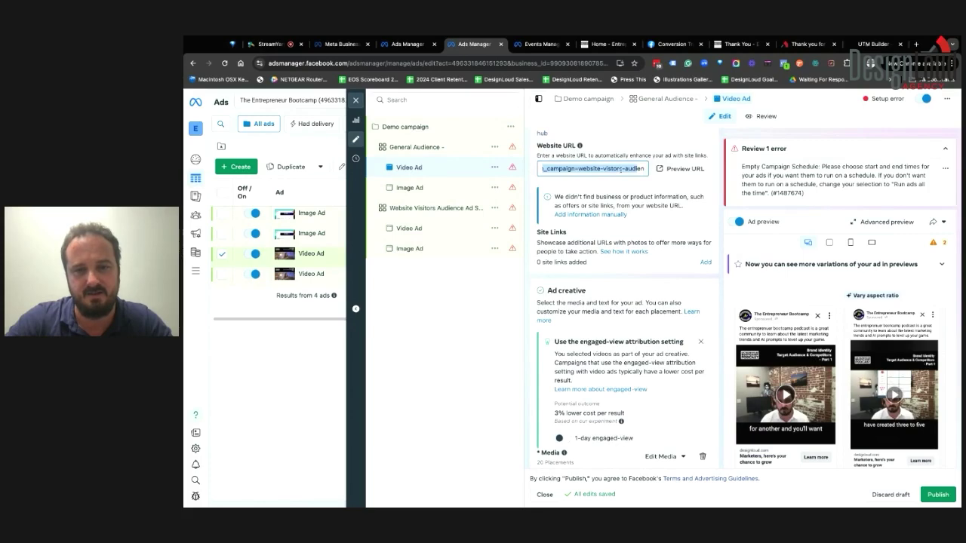
{"action": "left_click", "coordinate": [621, 170]}
{"action": "double_click", "coordinate": [623, 168]}
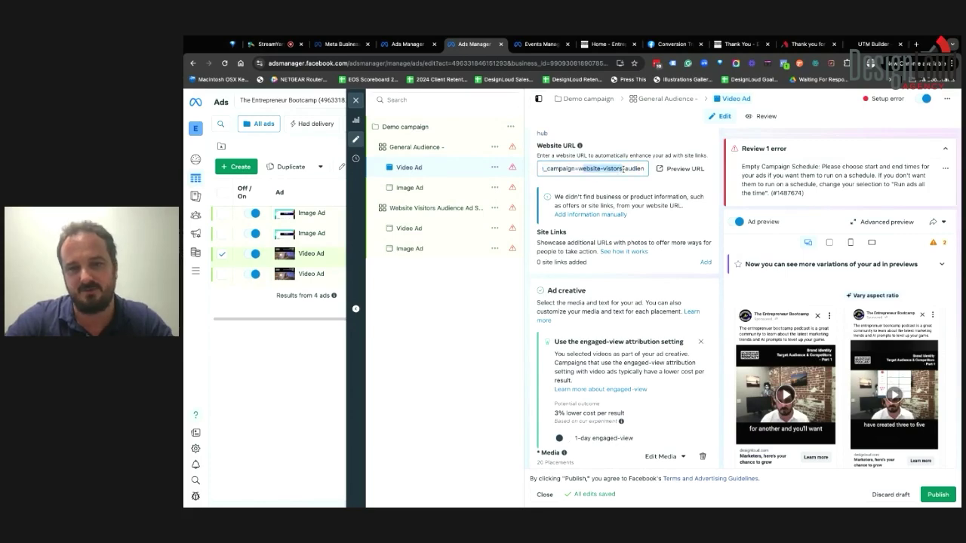
{"action": "type", "text": "ge"}
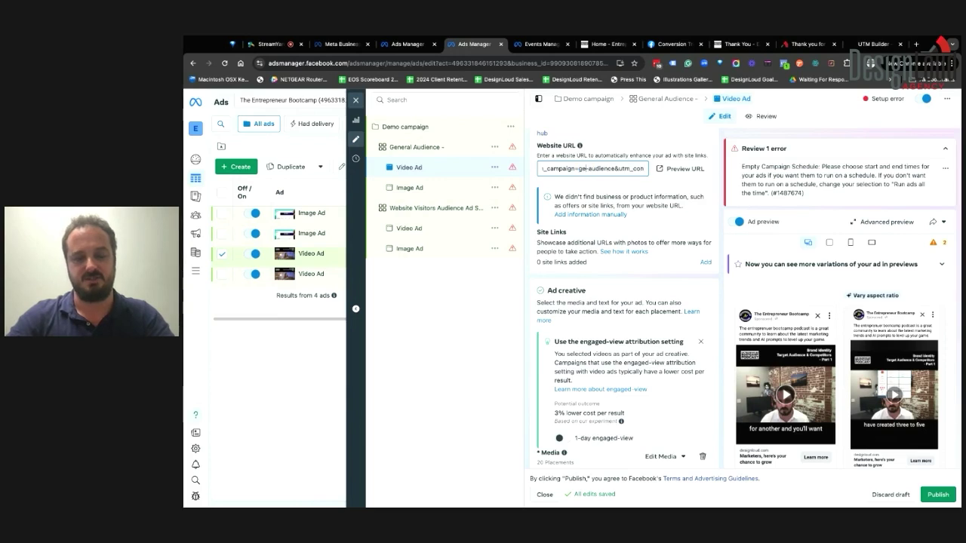
{"action": "type", "text": "neral"}
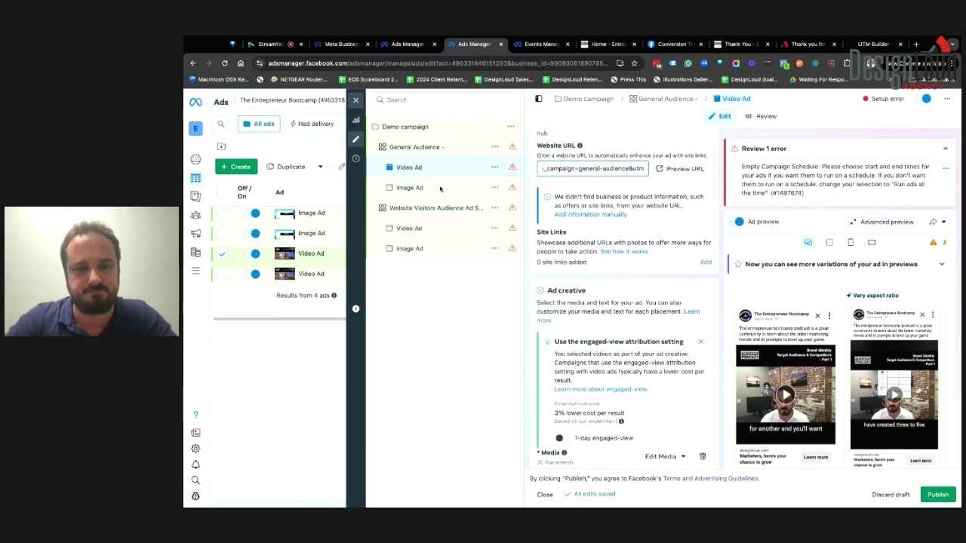
Open the General Audience image ad, and close the editor without publishing the draft items
{"action": "left_click", "coordinate": [433, 188]}
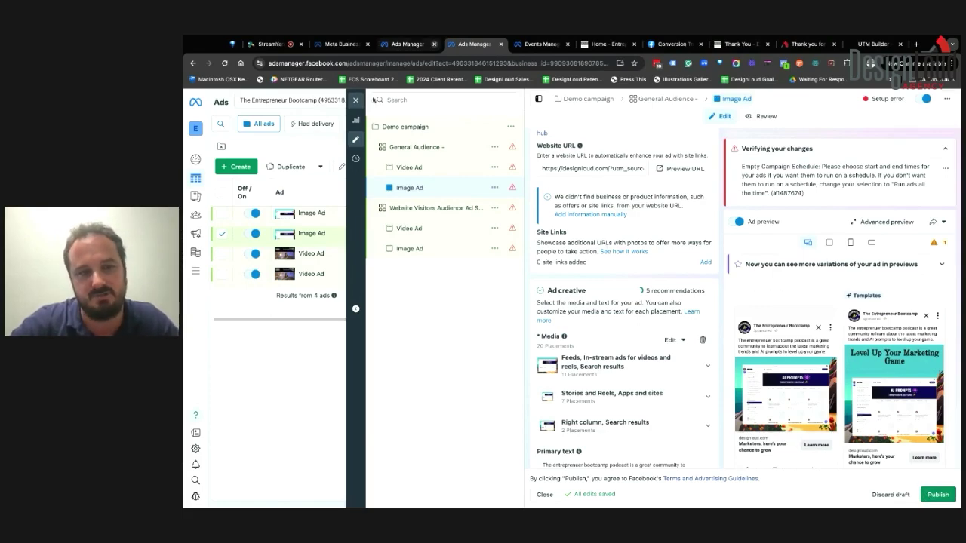
{"action": "left_click", "coordinate": [356, 101]}
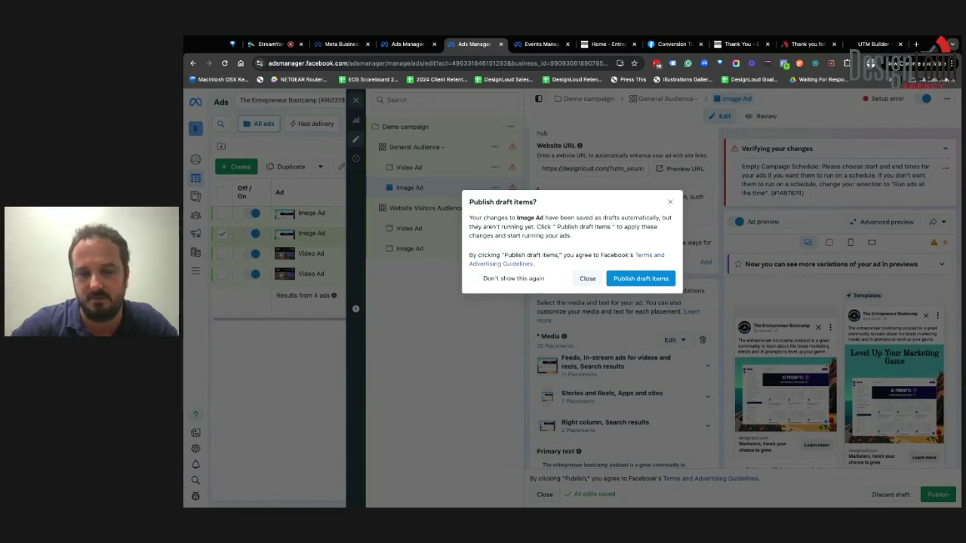
{"action": "left_click", "coordinate": [587, 278]}
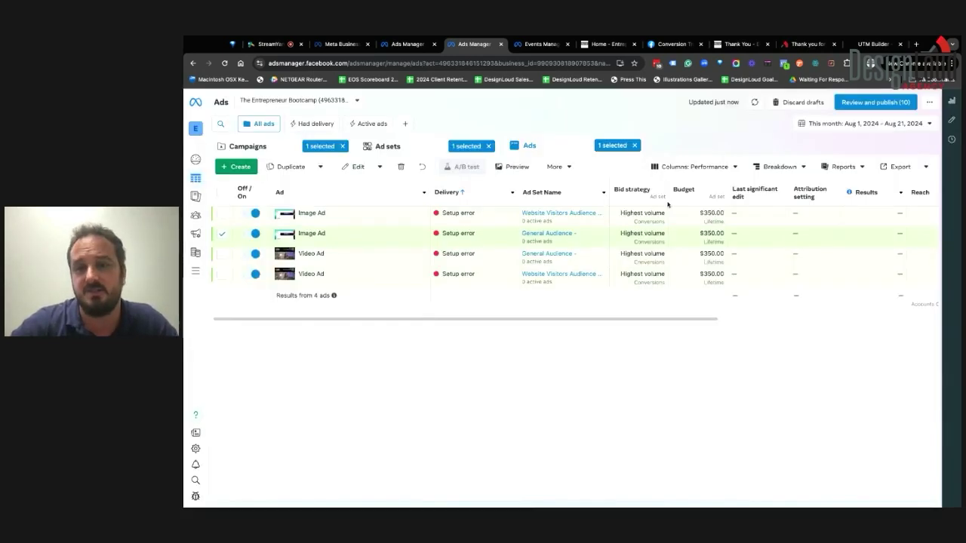
Switch to the H&H Fencing ad account and examine the ad sets and ads in its Husek General Branding campaign
{"action": "left_click", "coordinate": [362, 101]}
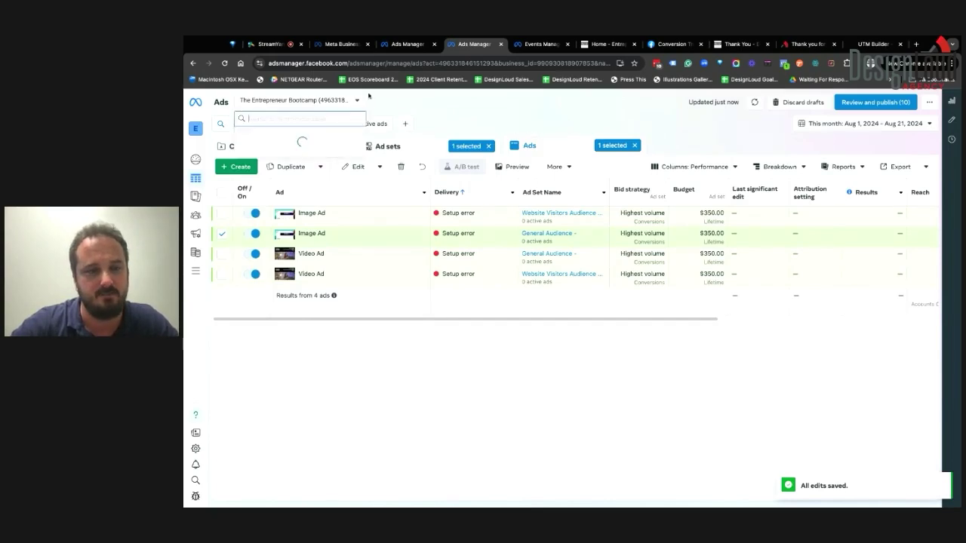
{"action": "left_click", "coordinate": [322, 159]}
{"action": "left_click", "coordinate": [365, 232]}
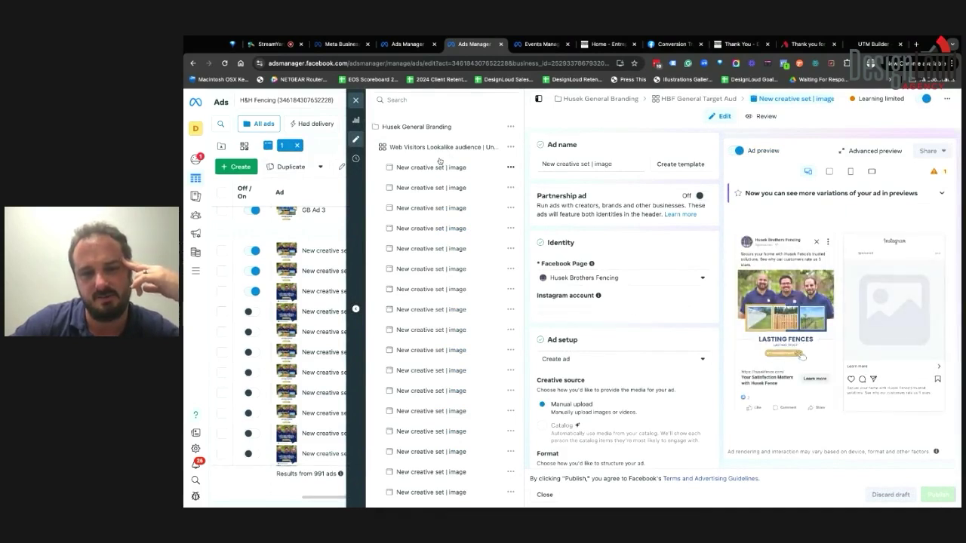
{"action": "scroll", "coordinate": [436, 226], "scroll_direction": "down", "scroll_amount": 3}
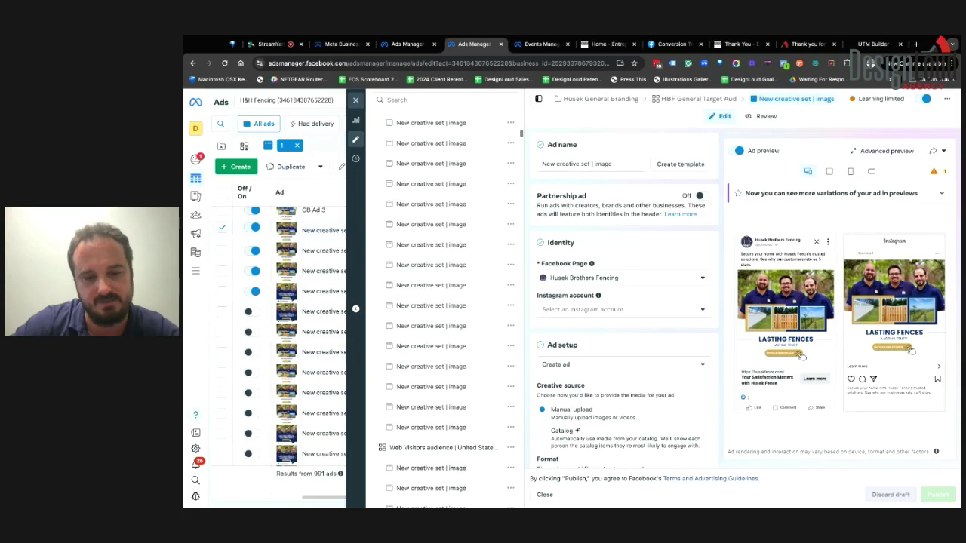
{"action": "scroll", "coordinate": [445, 302], "scroll_direction": "down", "scroll_amount": 2}
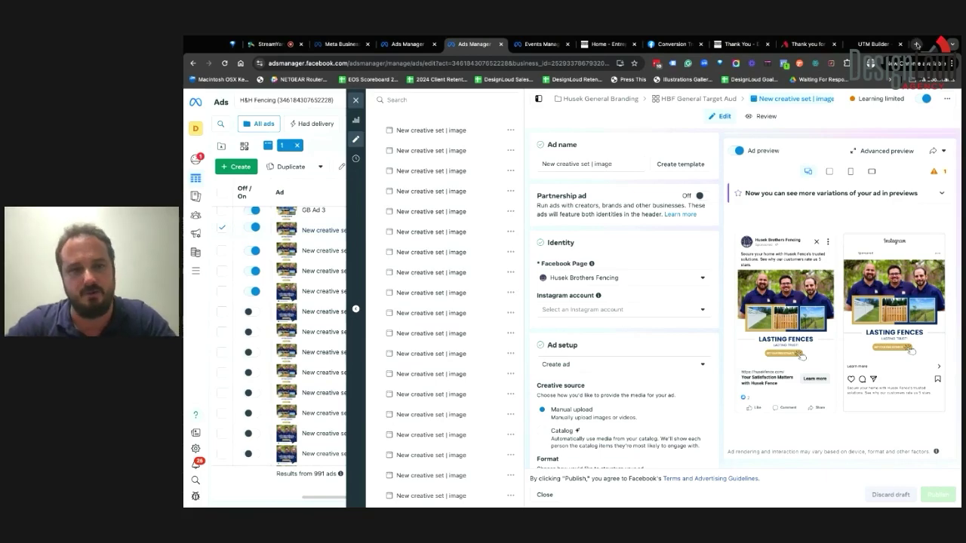
Search for "adespresso reviews" in a new browser tab and bring up the AdEspresso sign-in page
{"action": "left_click", "coordinate": [917, 44]}
{"action": "type", "text": "adespresso reviews"}
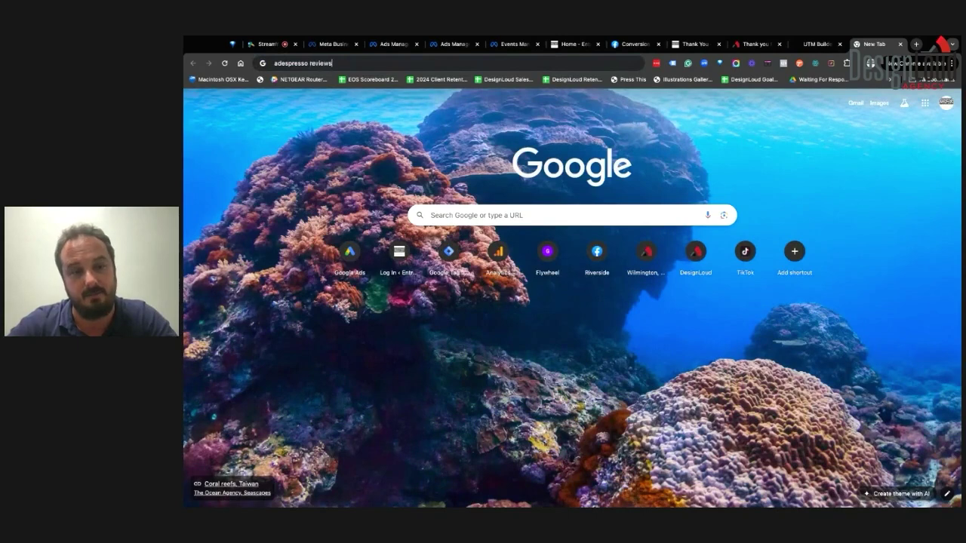
{"action": "key", "text": "Return"}
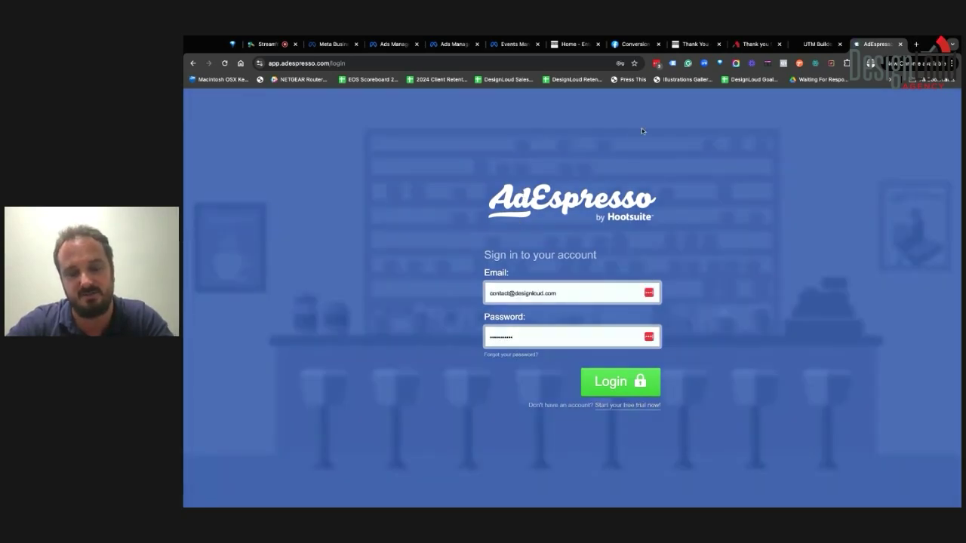
Search for "revealbot" in a new browser tab, open the Revealbot website and examine its ad automation features
{"action": "key", "text": "ctrl+t"}
{"action": "type", "text": "revealbot"}
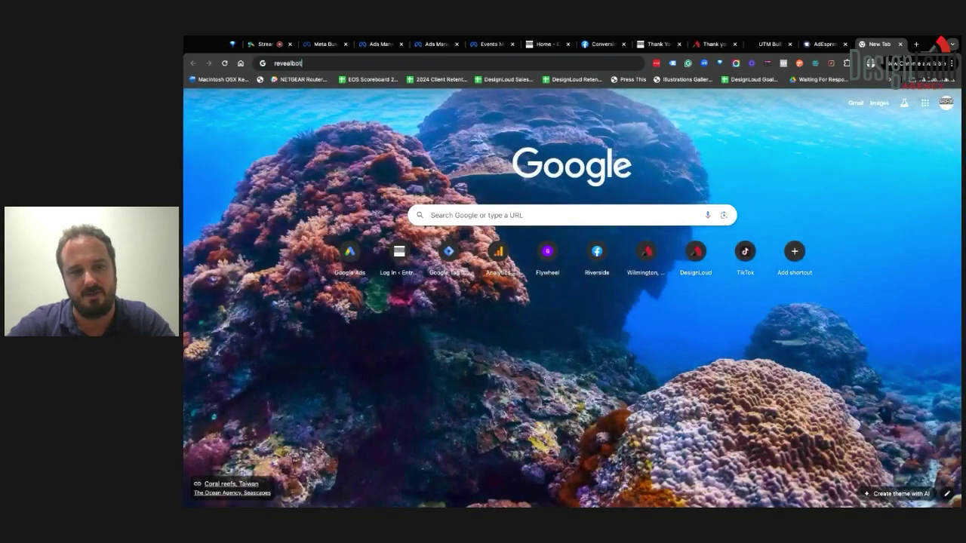
{"action": "key", "text": "Return"}
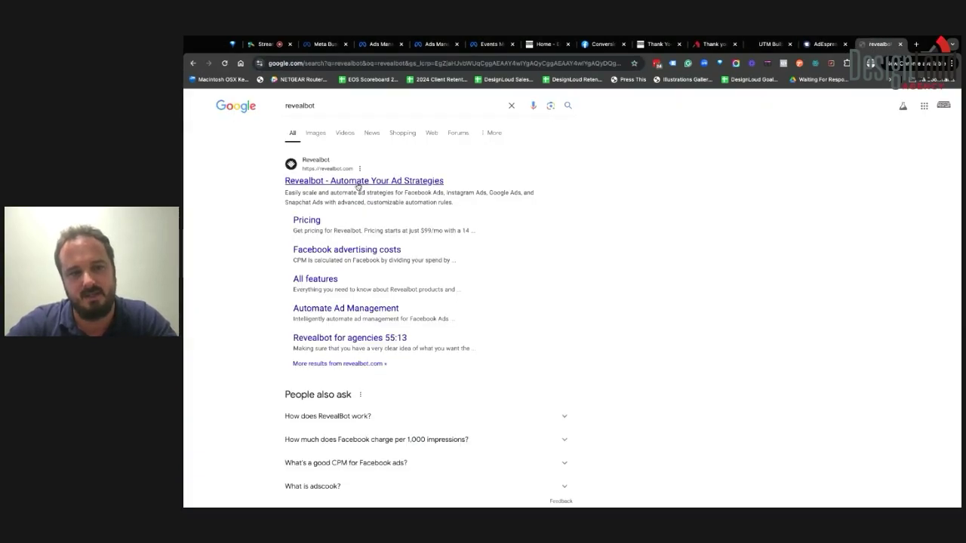
{"action": "left_click", "coordinate": [358, 181]}
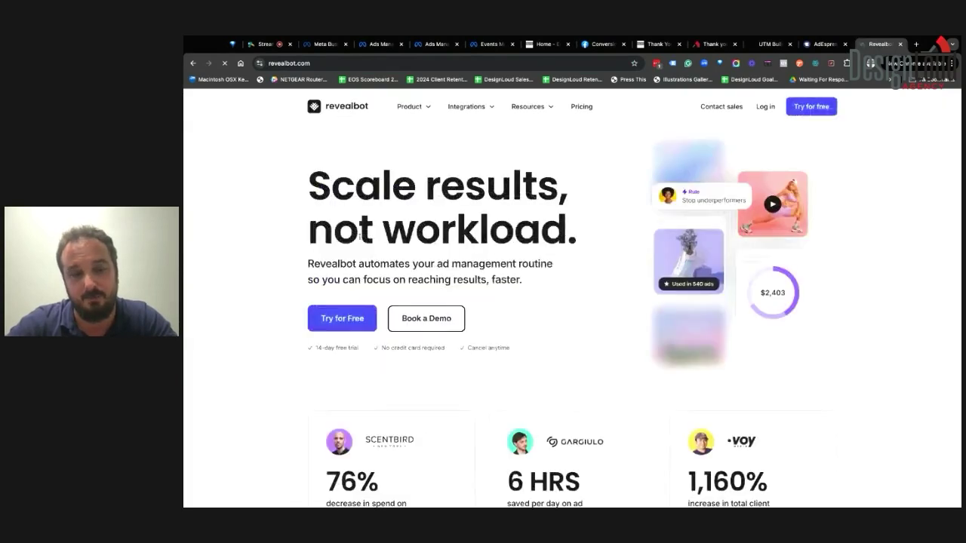
{"action": "mouse_move", "coordinate": [408, 111]}
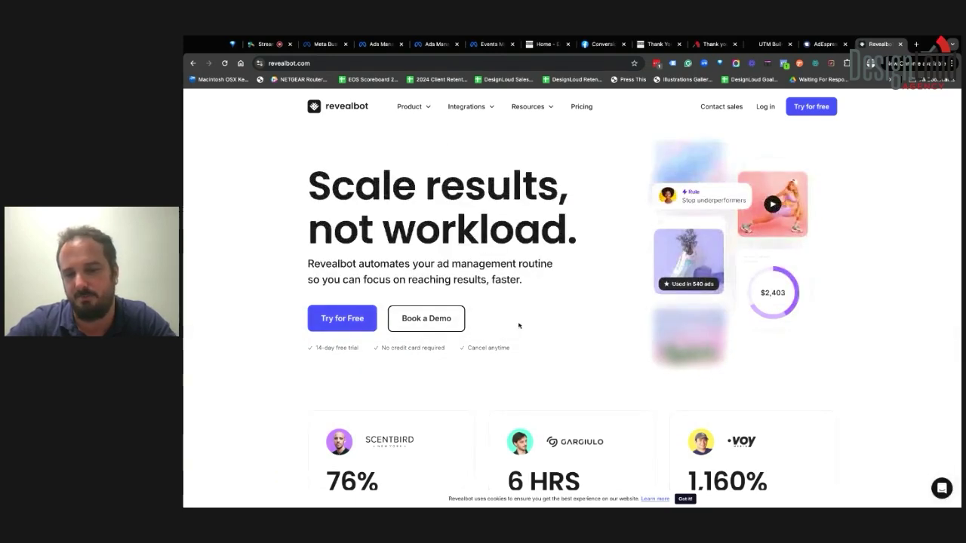
{"action": "scroll", "coordinate": [517, 349], "scroll_direction": "down", "scroll_amount": 15}
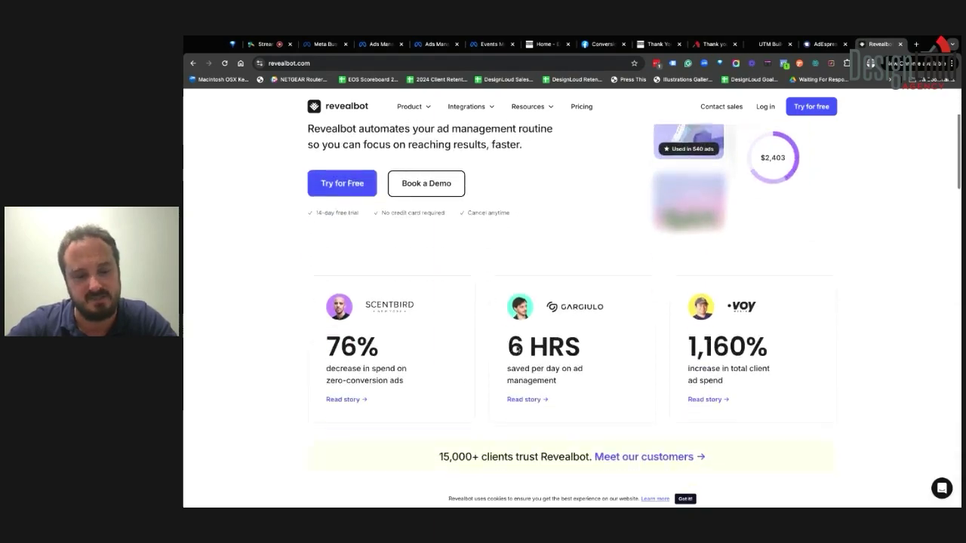
{"action": "scroll", "coordinate": [517, 349], "scroll_direction": "down", "scroll_amount": 5}
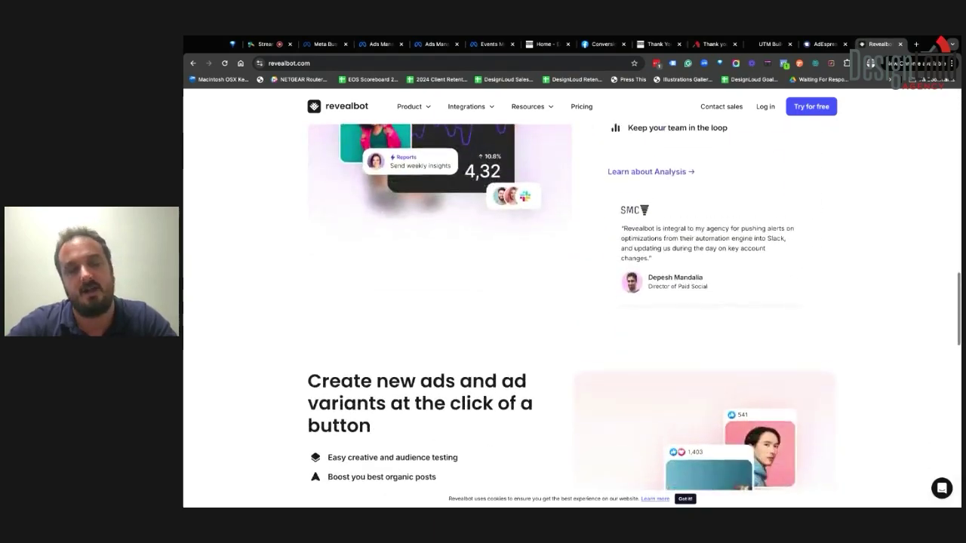
{"action": "scroll", "coordinate": [572, 306], "scroll_direction": "down", "scroll_amount": 2}
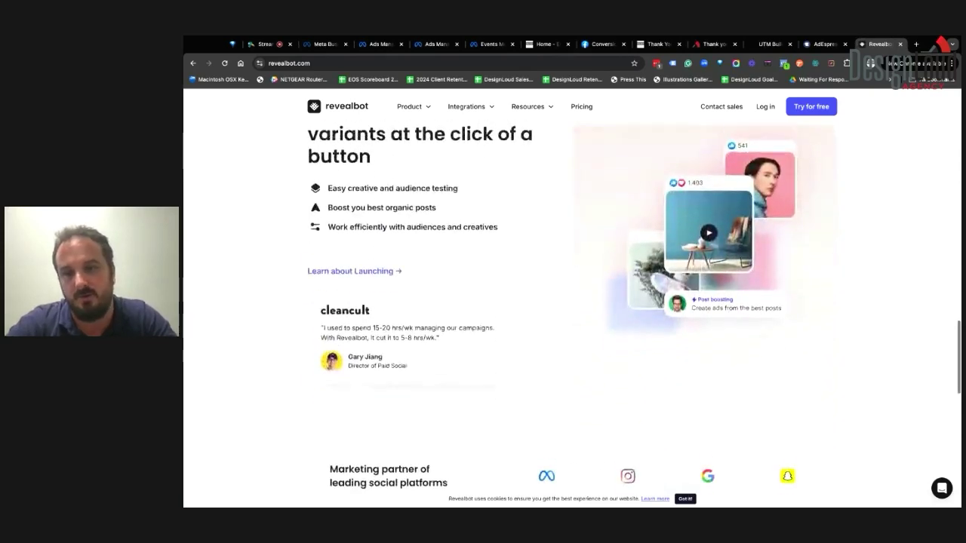
Search for "creatopy" in a new browser tab and open the Creatopy website
{"action": "left_click", "coordinate": [916, 44]}
{"action": "type", "text": "creatopy"}
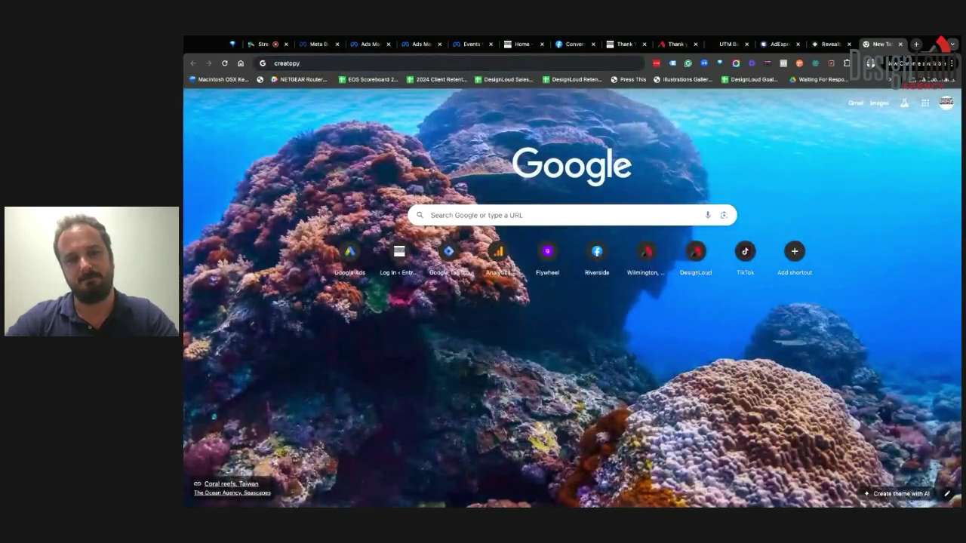
{"action": "key", "text": "Return"}
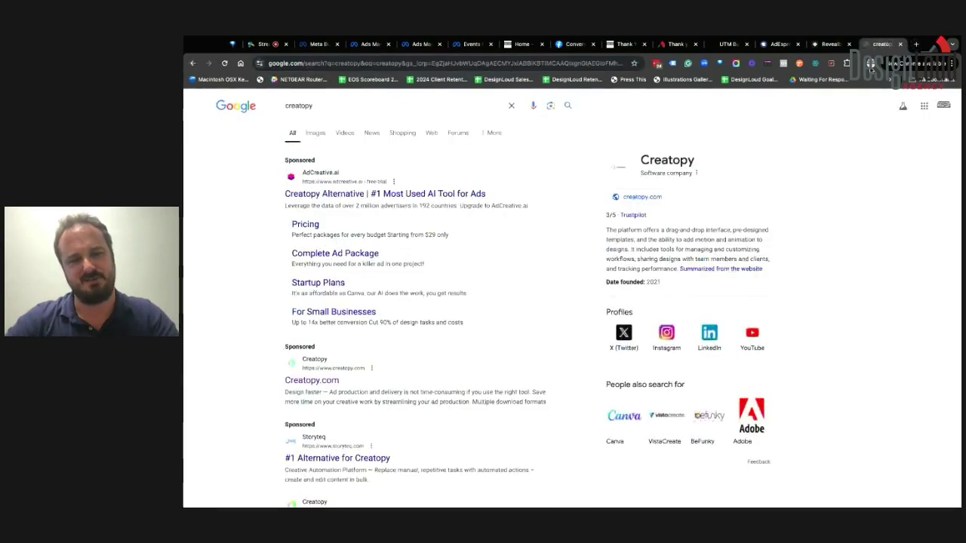
{"action": "left_click", "coordinate": [304, 383]}
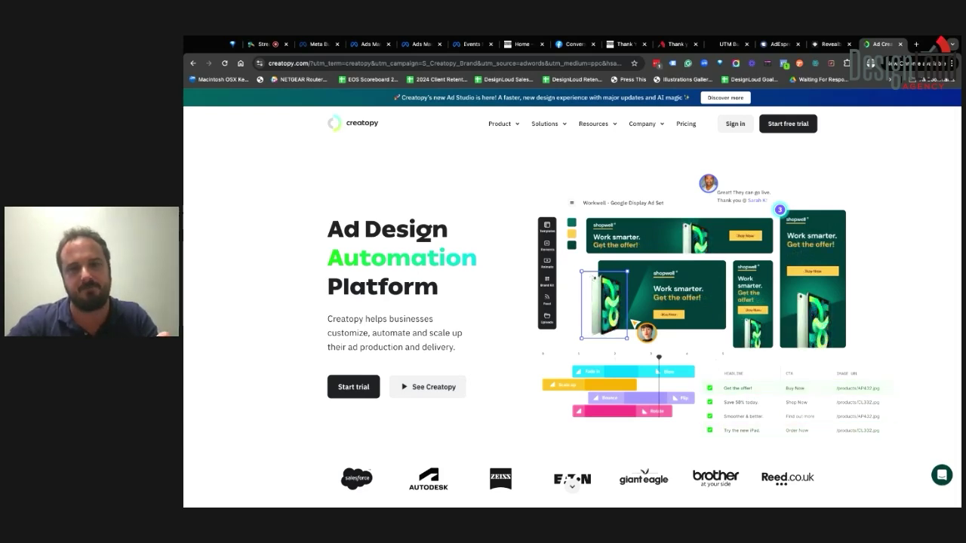
Go to placeit.net and examine the mockup and design templates on its home page
{"action": "left_click", "coordinate": [579, 63]}
{"action": "type", "text": "pl"}
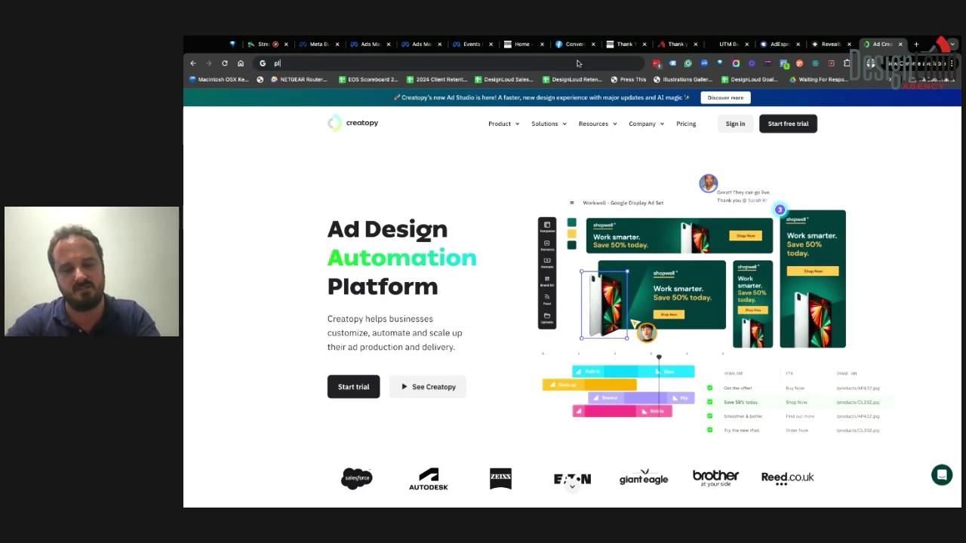
{"action": "type", "text": "aceit.net"}
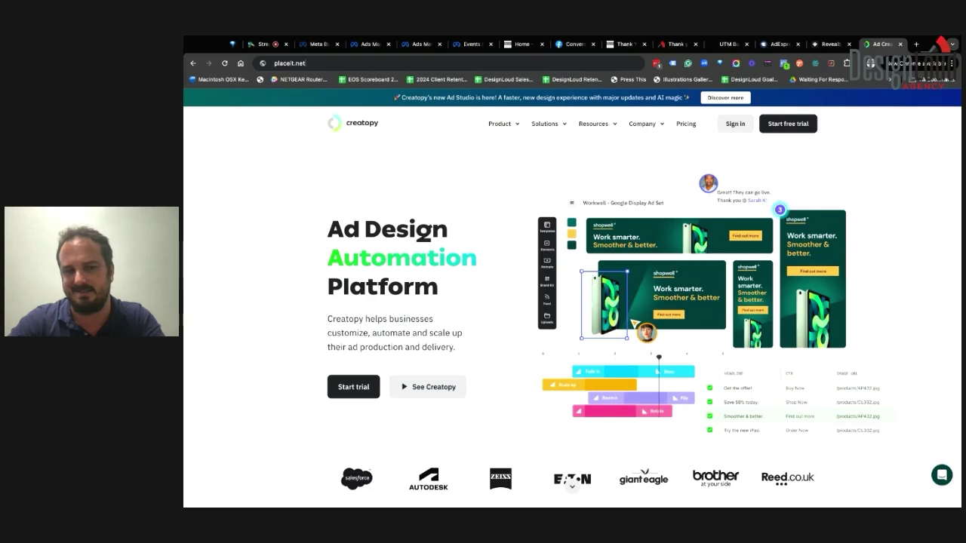
{"action": "key", "text": "Return"}
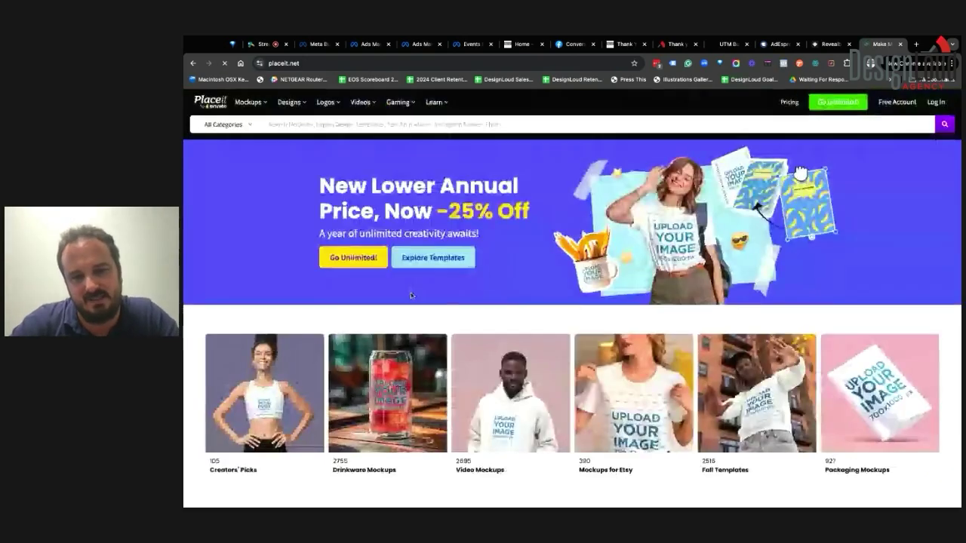
{"action": "scroll", "coordinate": [410, 295], "scroll_direction": "down", "scroll_amount": 1}
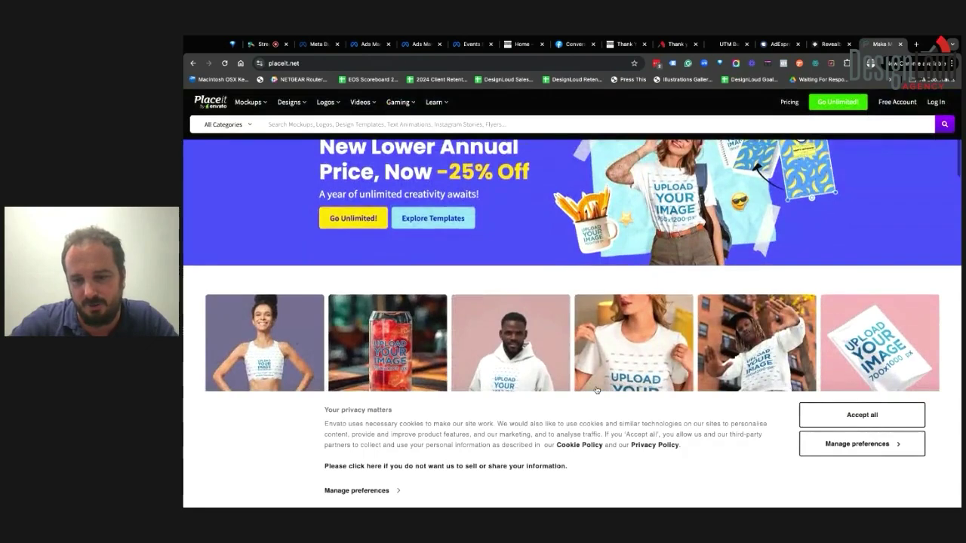
{"action": "scroll", "coordinate": [596, 387], "scroll_direction": "down", "scroll_amount": 2}
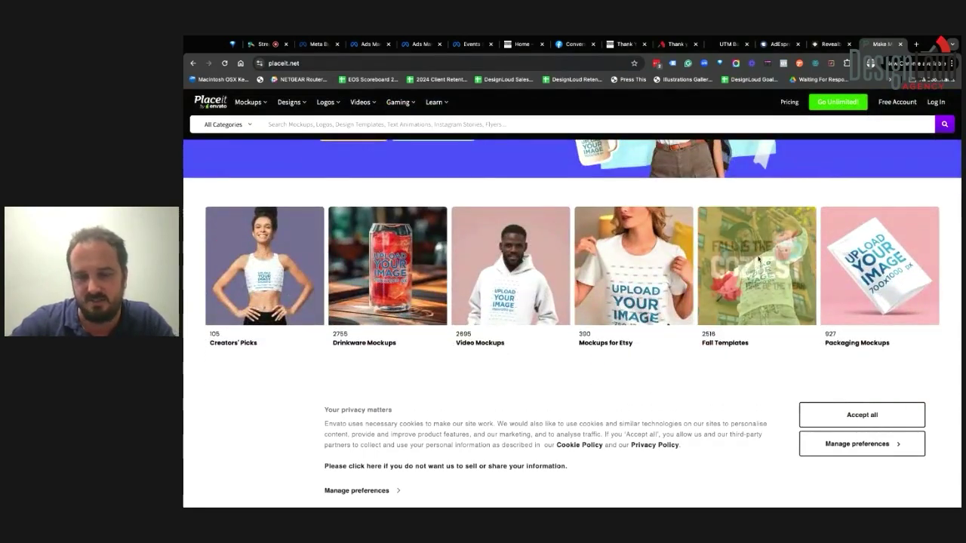
{"action": "scroll", "coordinate": [662, 323], "scroll_direction": "down", "scroll_amount": 5}
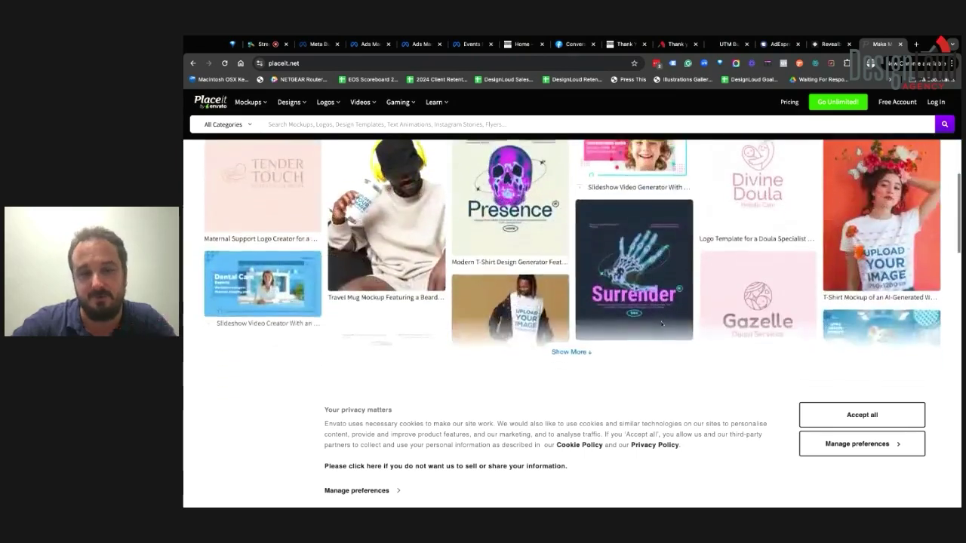
{"action": "scroll", "coordinate": [800, 172], "scroll_direction": "up", "scroll_amount": 10}
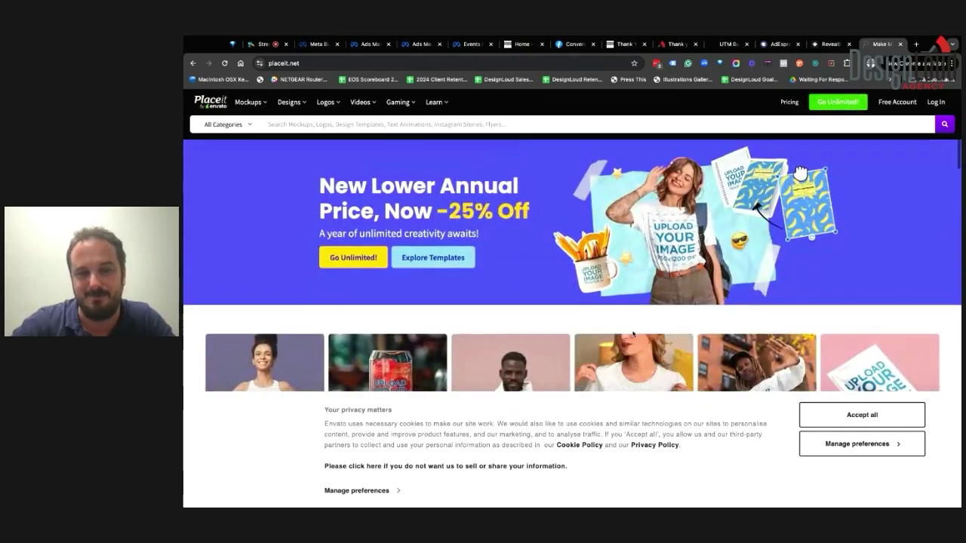